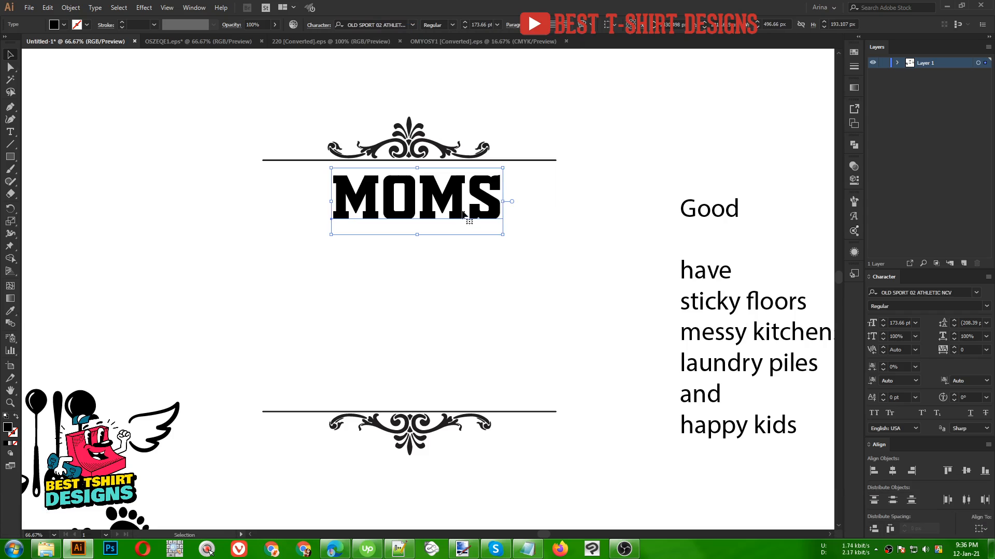
- Shift the MOMS title slightly left and place a wing graphic against its right end
left_click_drag(462, 212, 454, 219)
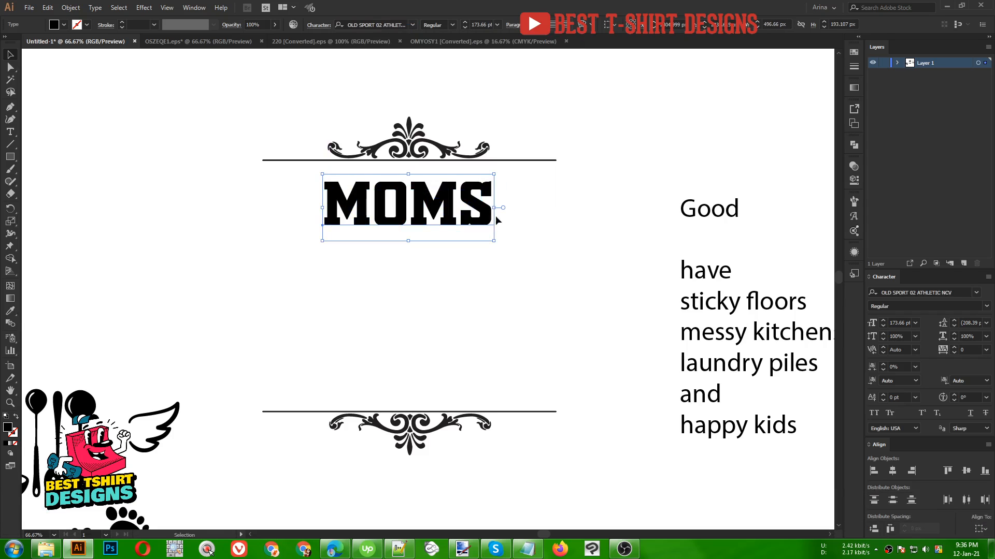
left_click_drag(175, 415, 539, 177)
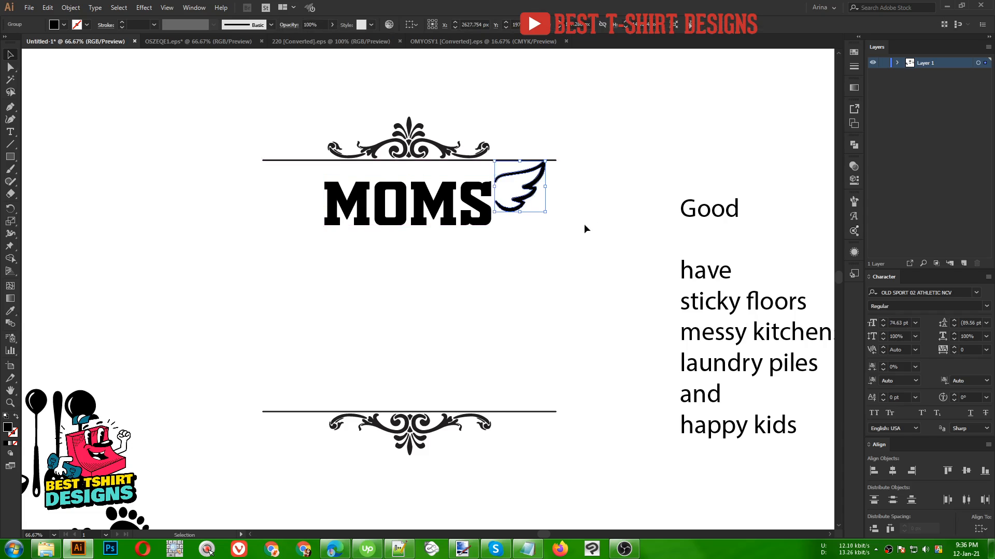
- Duplicate the wing to the left side of MOMS and reflect the copy about the vertical axis
scroll(443, 154, "up", 1)
left_click_drag(578, 204, 237, 200)
right_click(238, 200)
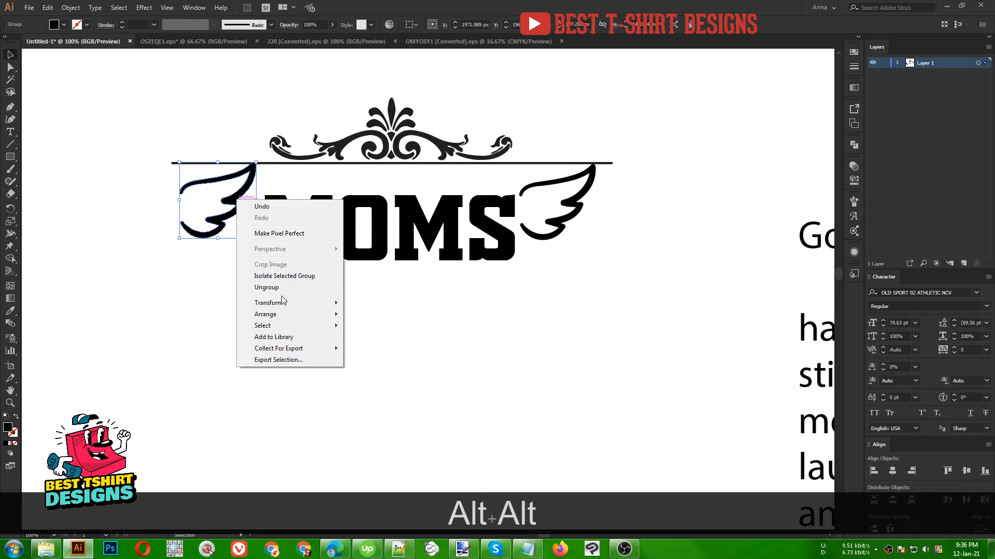
mouse_move(288, 306)
left_click(400, 341)
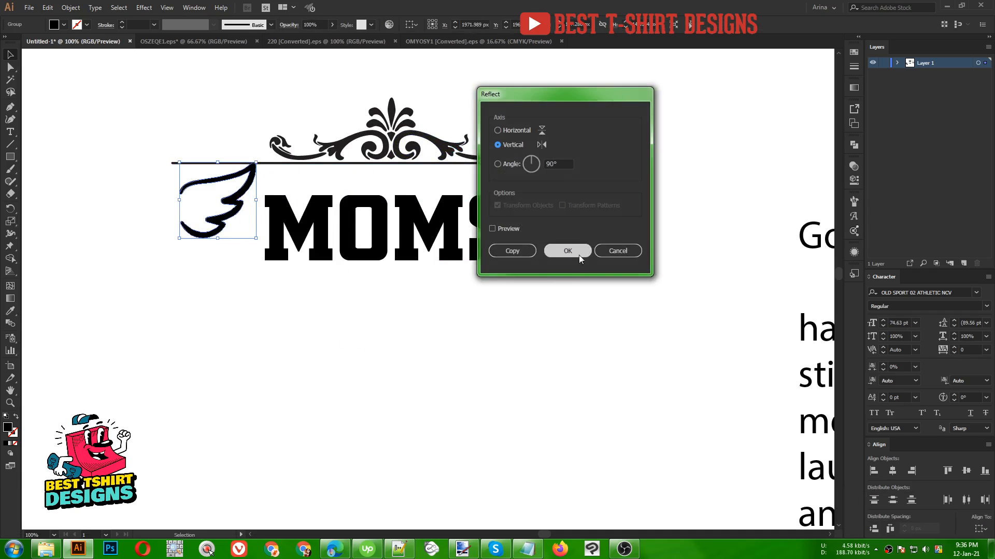
left_click(505, 229)
left_click(570, 252)
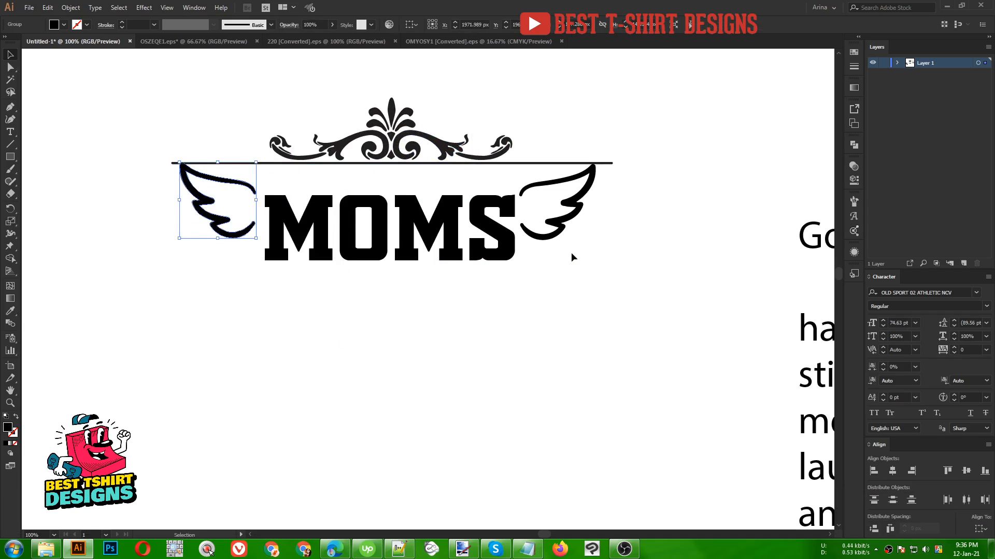
- Nudge the left wing toward the title, then group both wings with the MOMS text
key("Right")
key("Right")
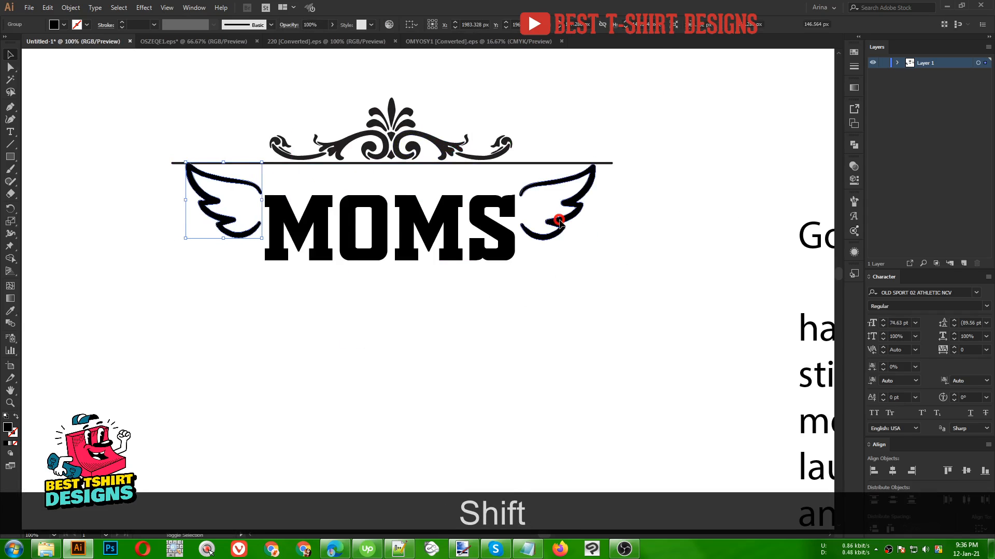
left_click(559, 222, "shift")
left_click(487, 26)
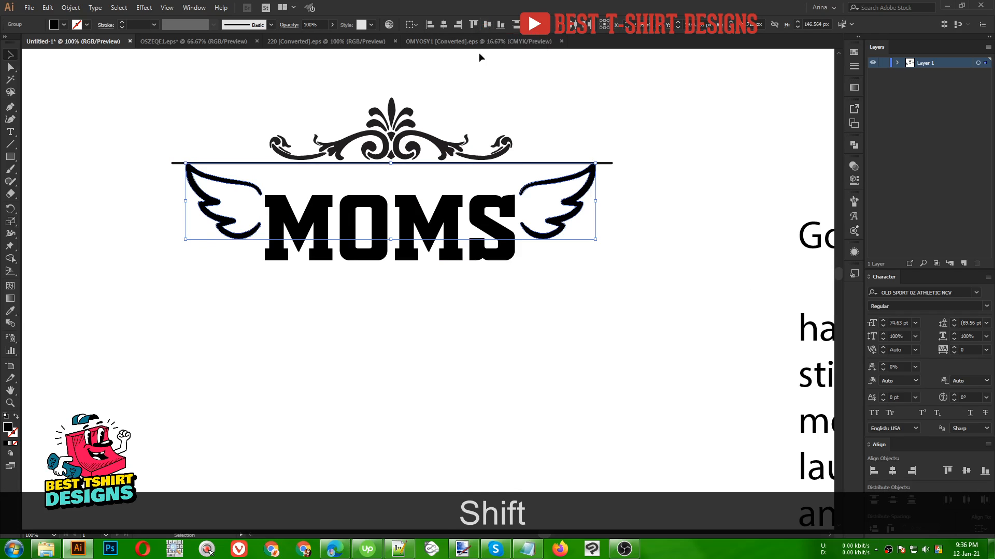
left_click(420, 264, "shift")
key("ctrl+g")
- Move the word "Good" above the MOMS title between the wings
scroll(405, 276, "down", 1)
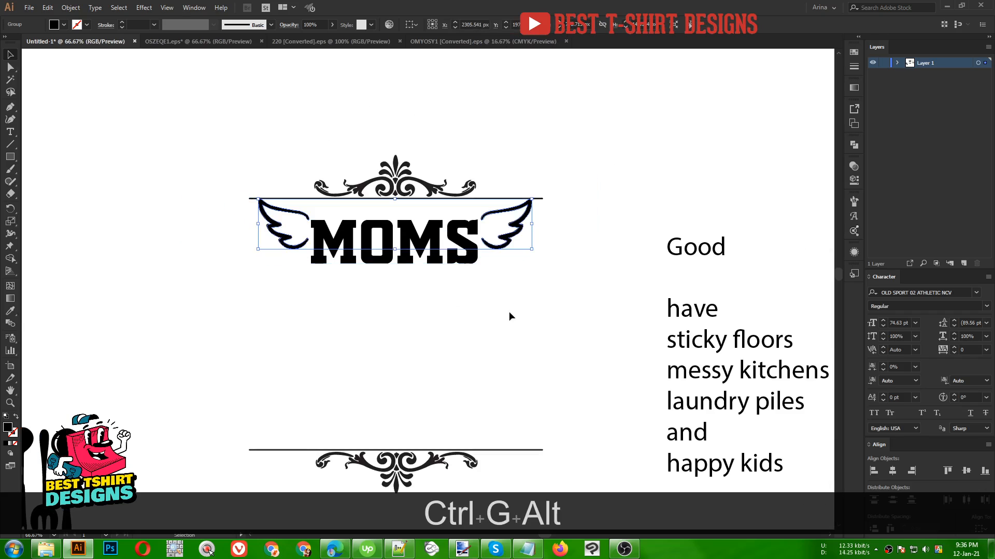
left_click(482, 295)
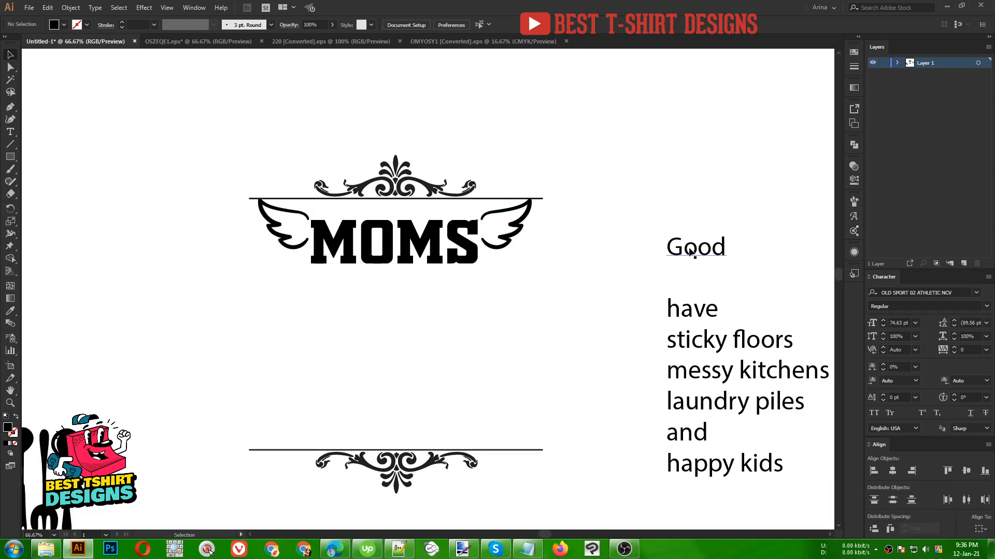
left_click_drag(689, 252, 384, 213)
- Try the Dastend font on the "Good" text without applying it
scroll(433, 208, "up", 2)
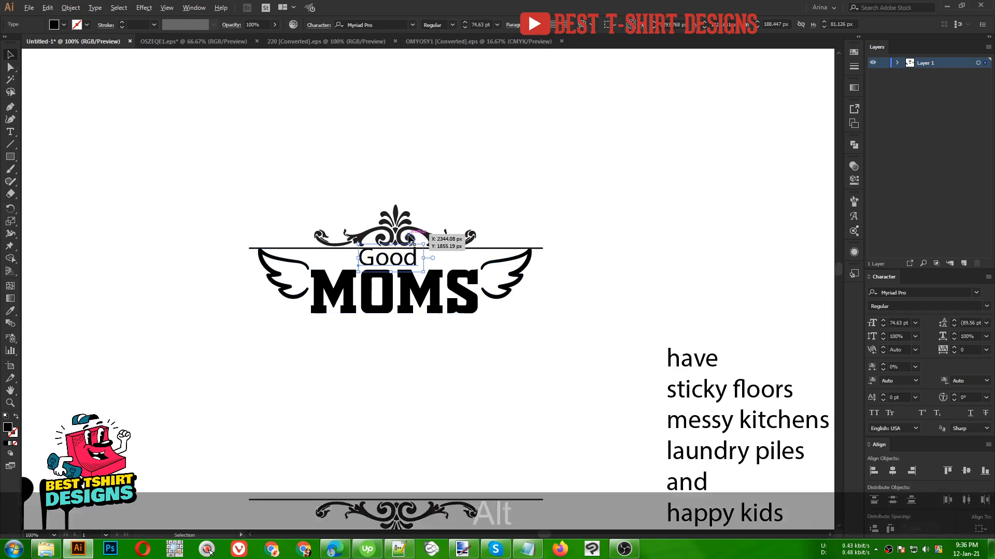
scroll(409, 235, "up", 1)
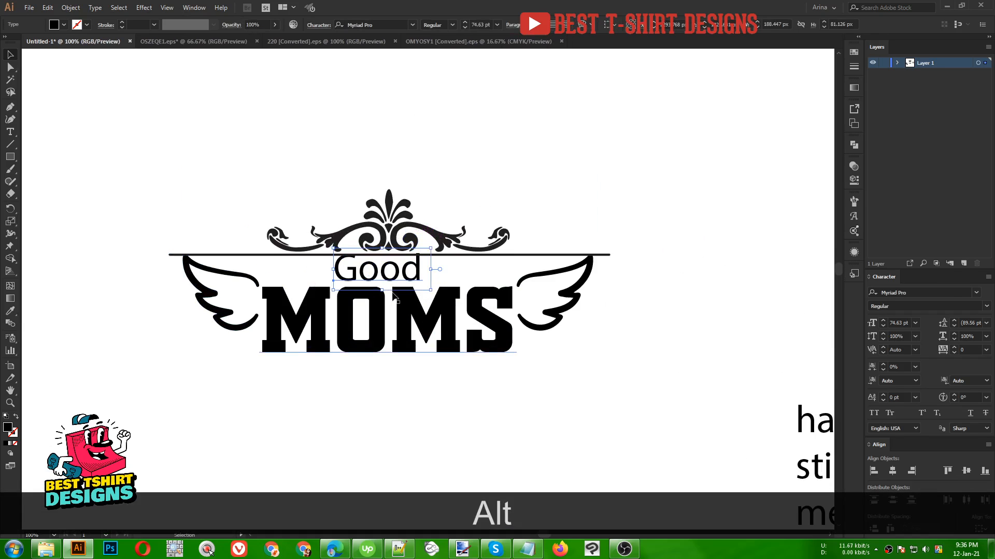
left_click(390, 24)
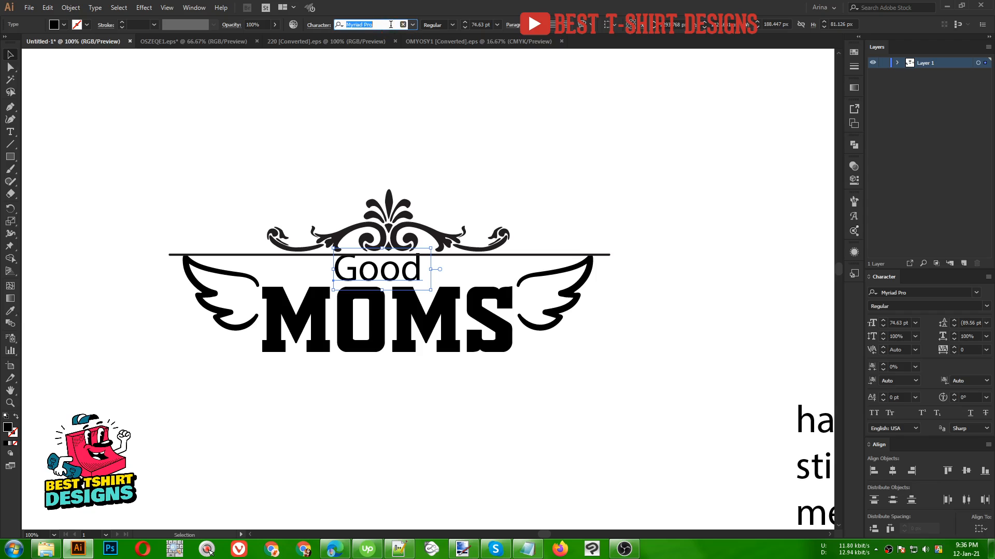
type("das")
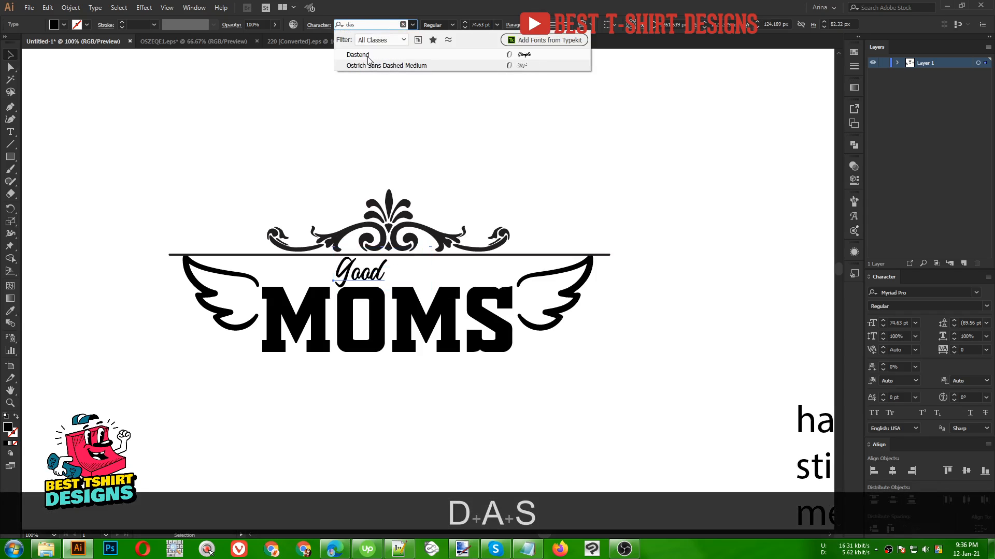
left_click(310, 94)
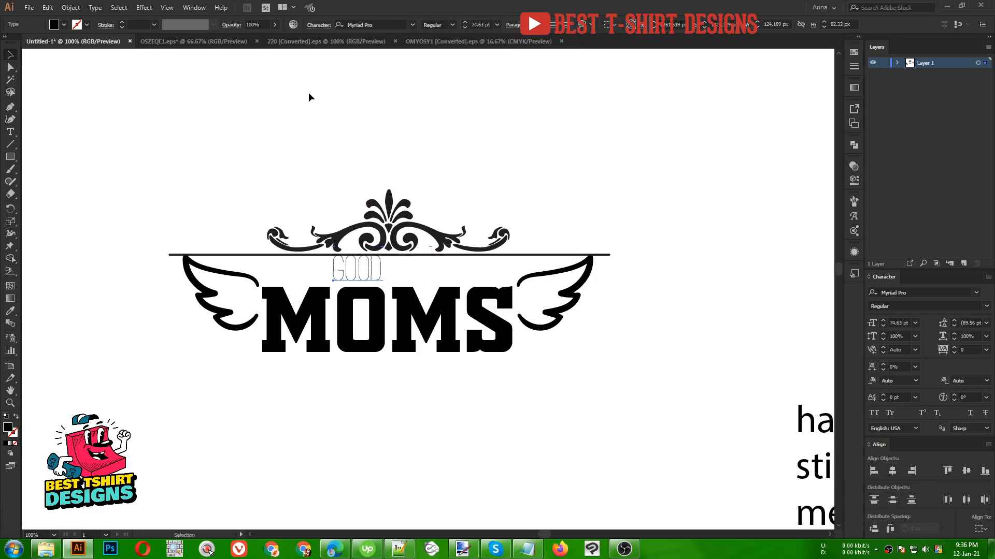
- Set the "Good" text's font to Hello Valentica Regular and enlarge it to about 114 pt
left_click(370, 280)
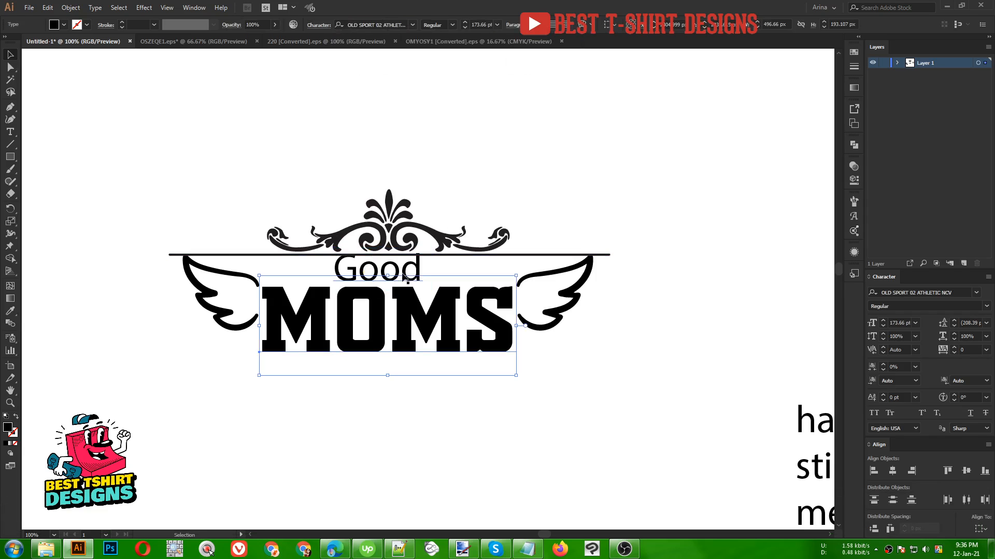
left_click(406, 277)
left_click(381, 25)
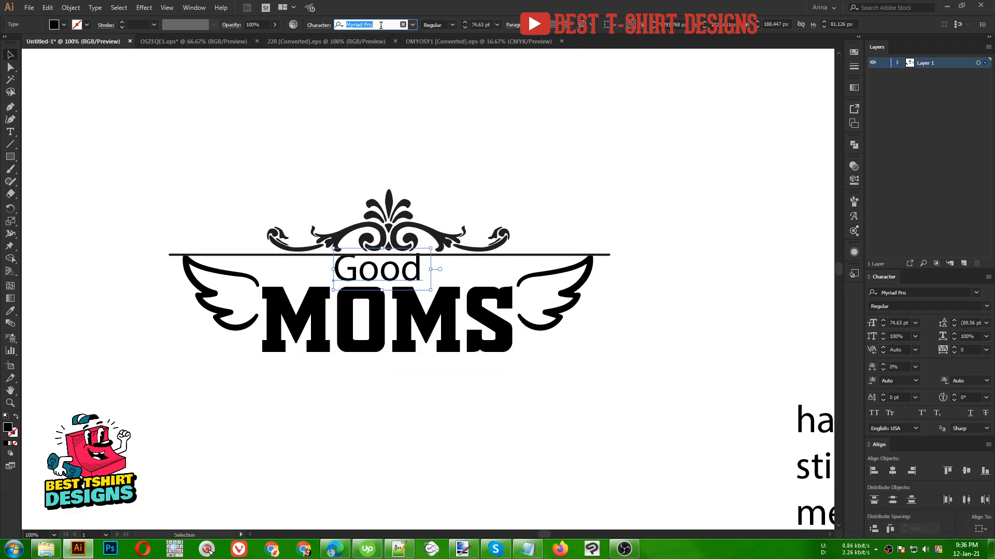
type("hell")
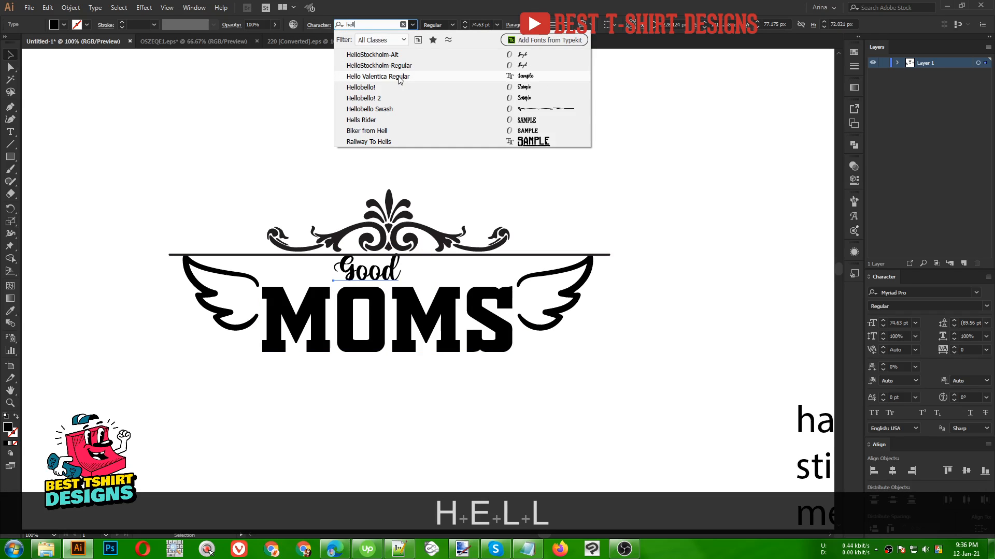
left_click(399, 78)
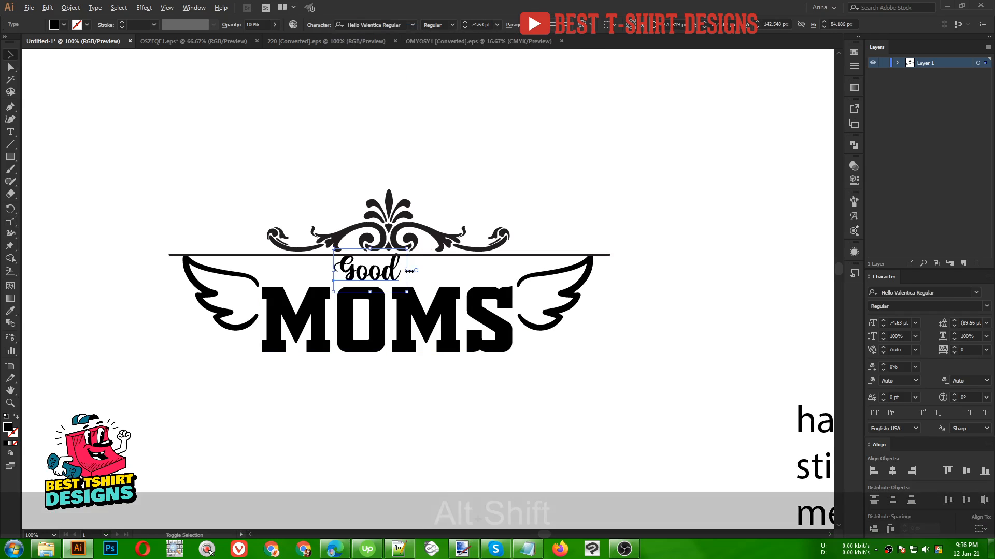
left_click_drag(411, 272, 435, 269)
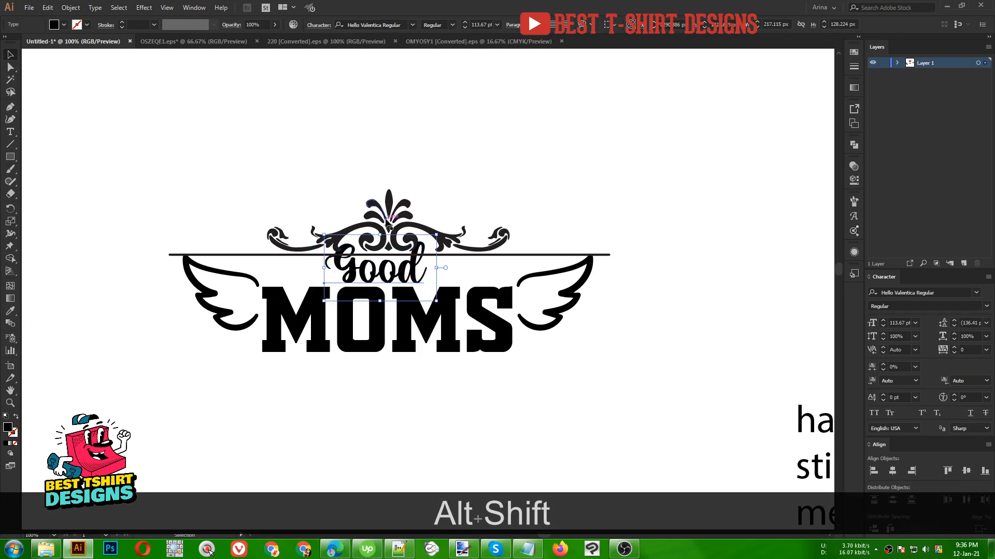
- Nudge the top ornament and line group slightly upward
left_click(386, 223)
key("Up")
key("Up")
key("Up")
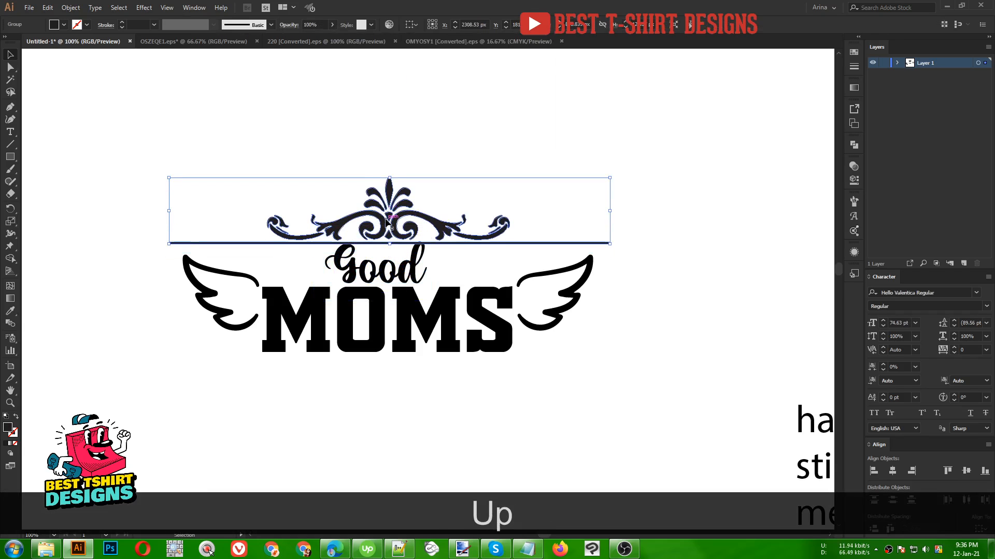
key("Down")
key("Down")
key("Up")
key("Up")
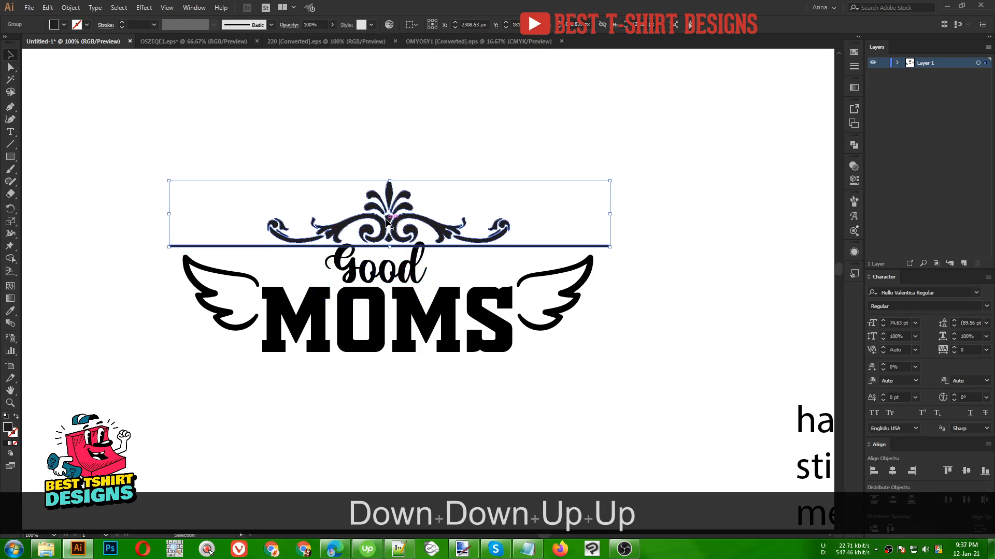
- Place "have" and "sticky floors" beneath MOMS, enlarging "sticky floors" to about 118 pt
left_click(377, 271)
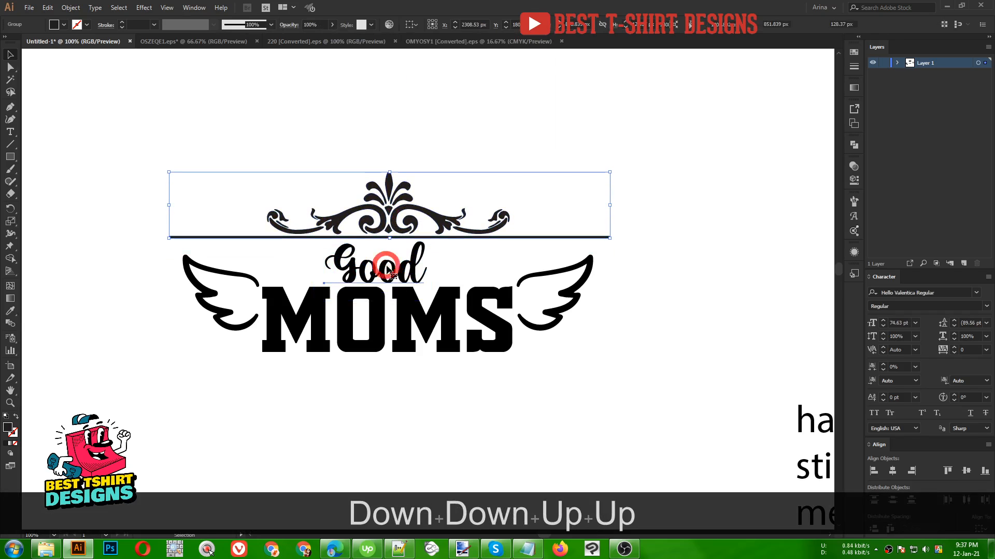
scroll(358, 188, "down", 1)
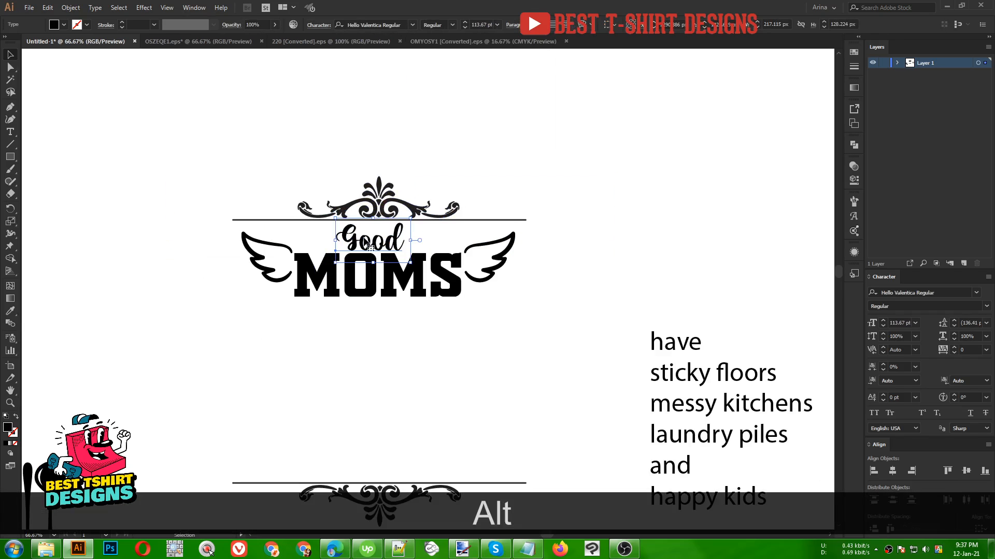
left_click_drag(683, 343, 399, 322)
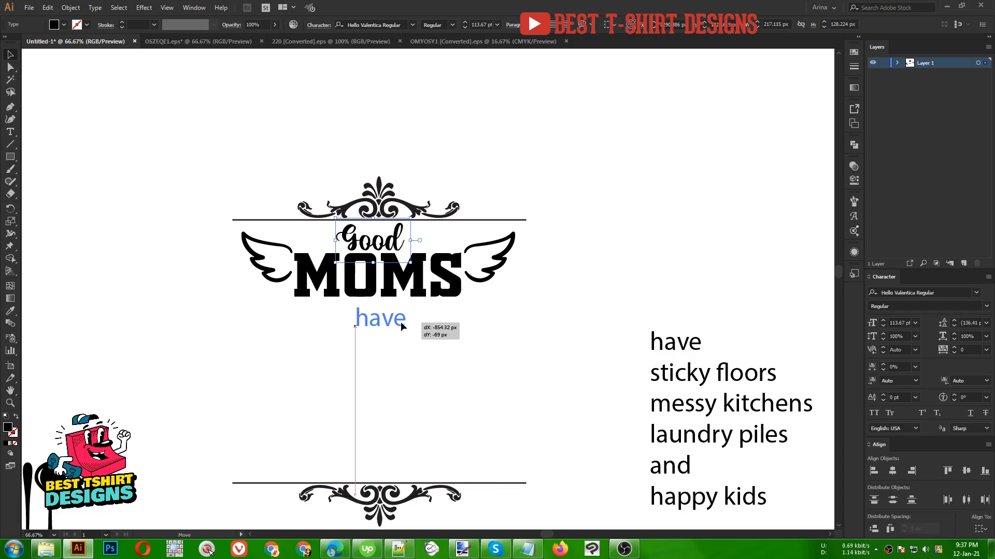
left_click_drag(720, 380, 379, 356)
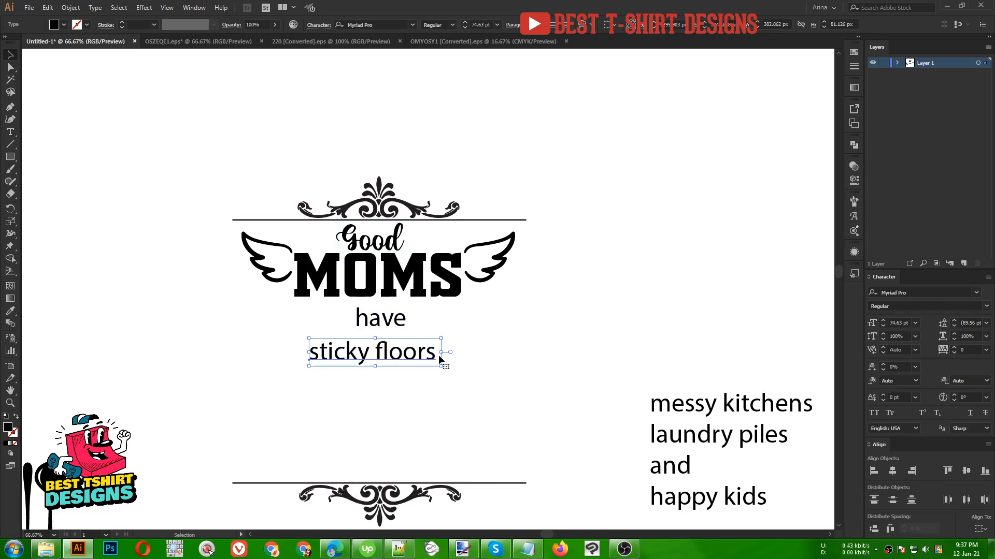
left_click_drag(443, 353, 479, 352)
left_click_drag(379, 326, 383, 312)
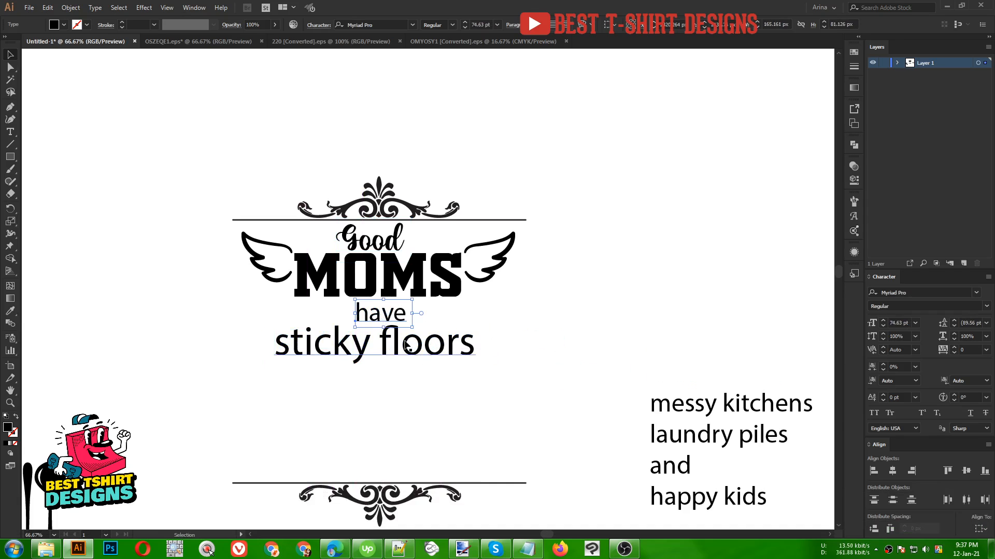
- Change the "sticky floors" font to Alone On Earth from the favourite fonts
scroll(373, 357, "up", 1)
left_click(425, 346, "alt")
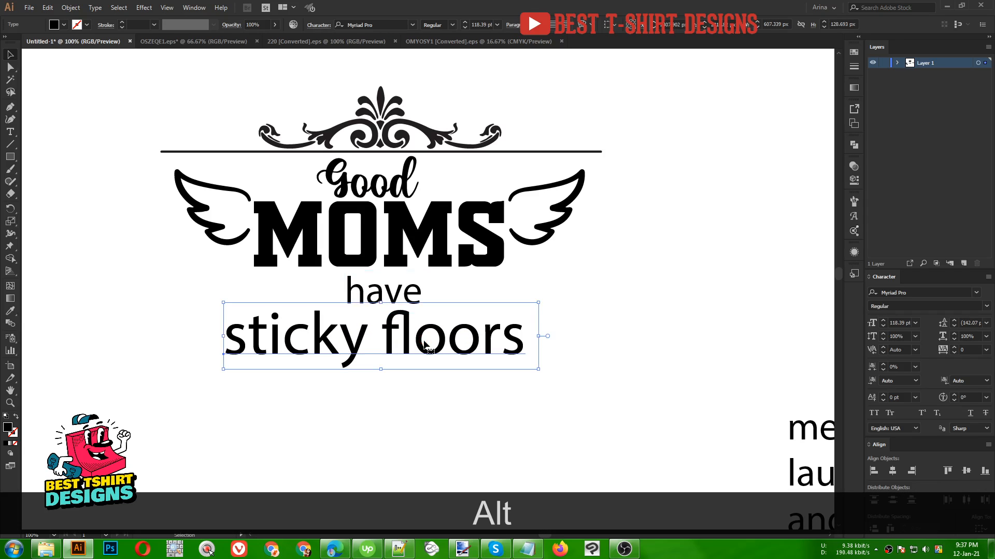
left_click(402, 25)
left_click(413, 24)
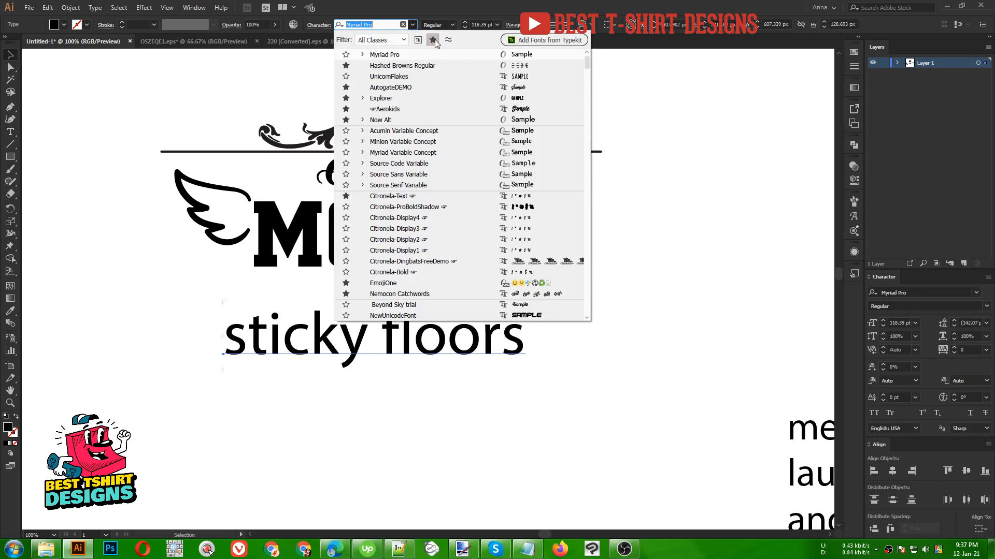
left_click(433, 41)
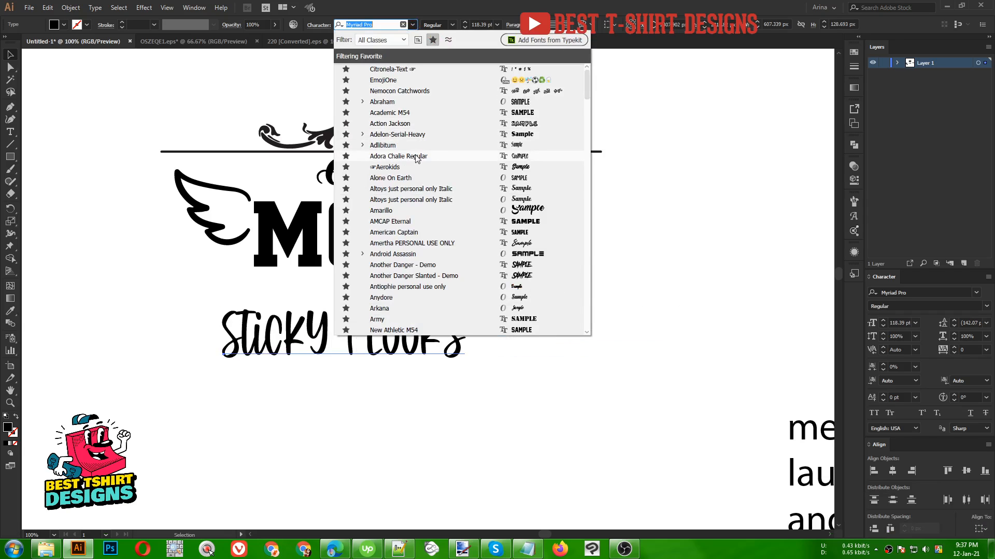
left_click(414, 178)
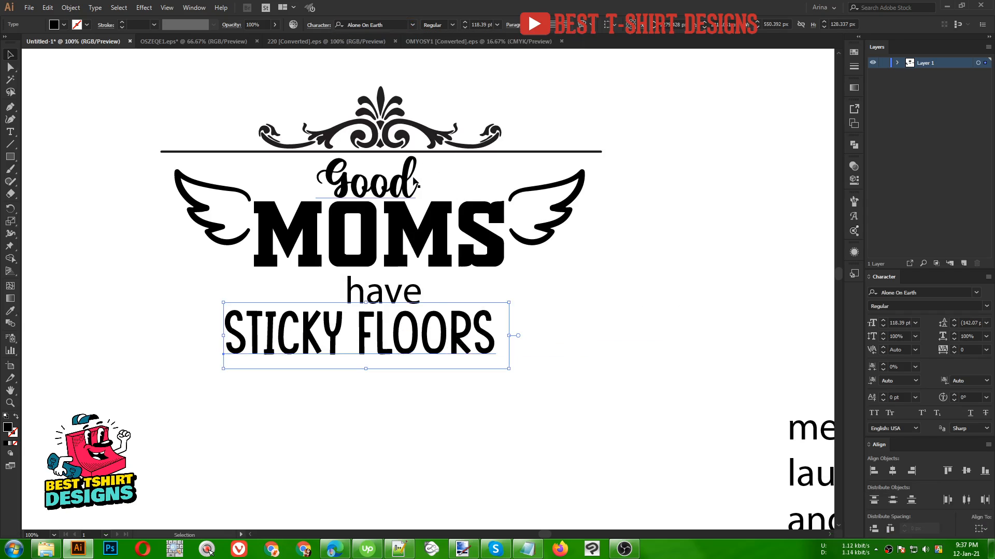
- Duplicate "sticky floors" beside the artboard and replace the copy's text with the font name Alone On Earth
scroll(396, 324, "down", 1)
left_click_drag(404, 332, 705, 175)
key("ctrl+c")
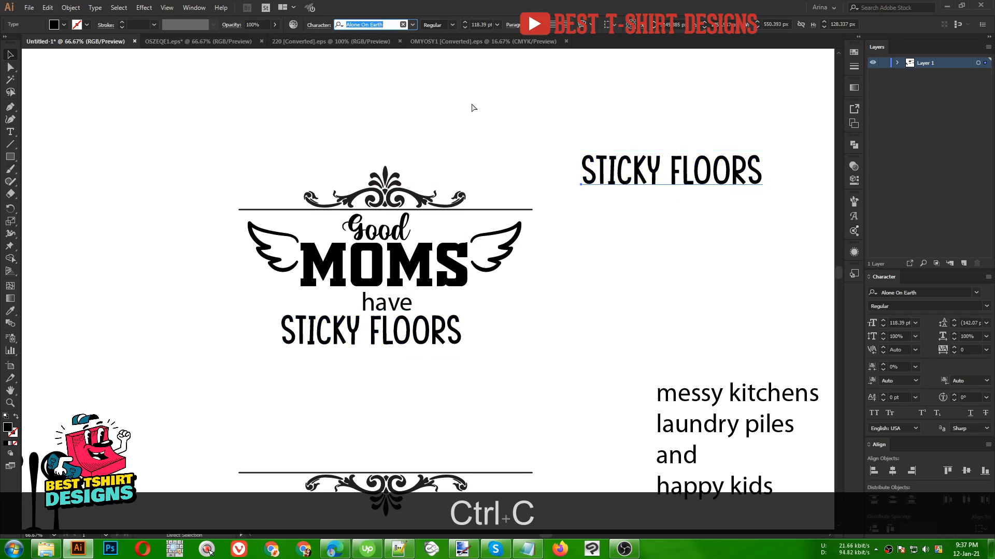
key("t")
left_click(694, 175)
key("ctrl+a")
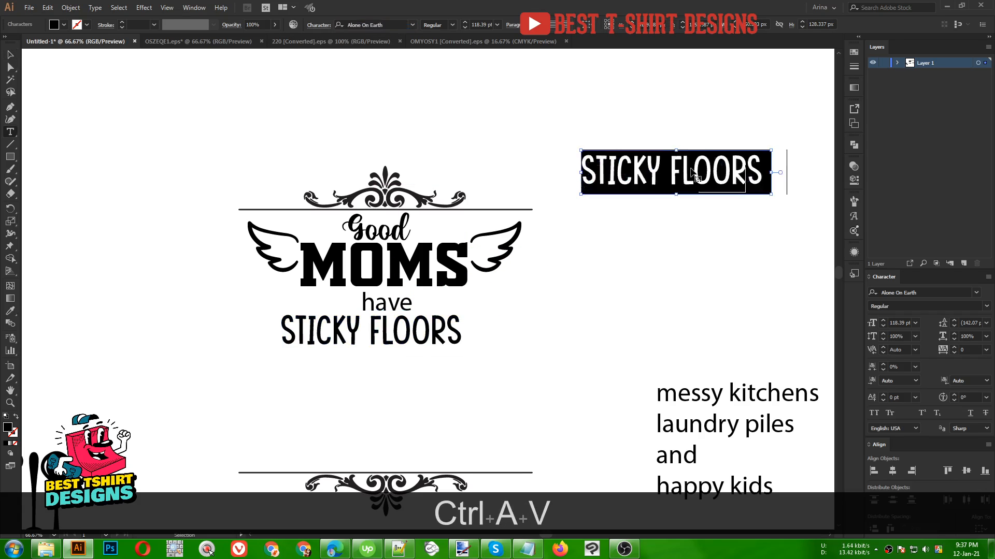
key("ctrl+v")
left_click(11, 55)
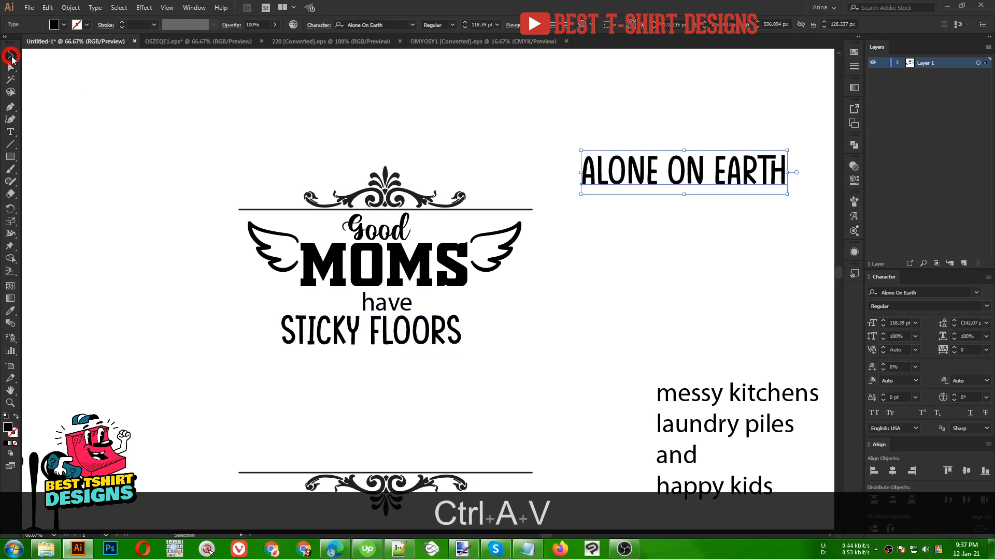
- Enlarge "sticky floors" to about 132 pt and nudge it down slightly
left_click(455, 334)
left_click_drag(471, 332, 493, 331)
key("Down")
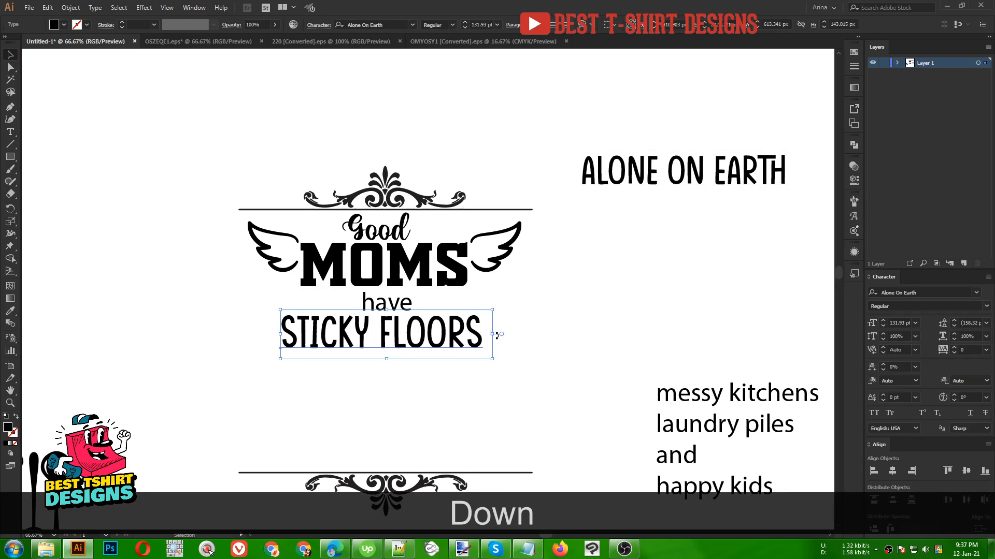
scroll(492, 335, "down", 1)
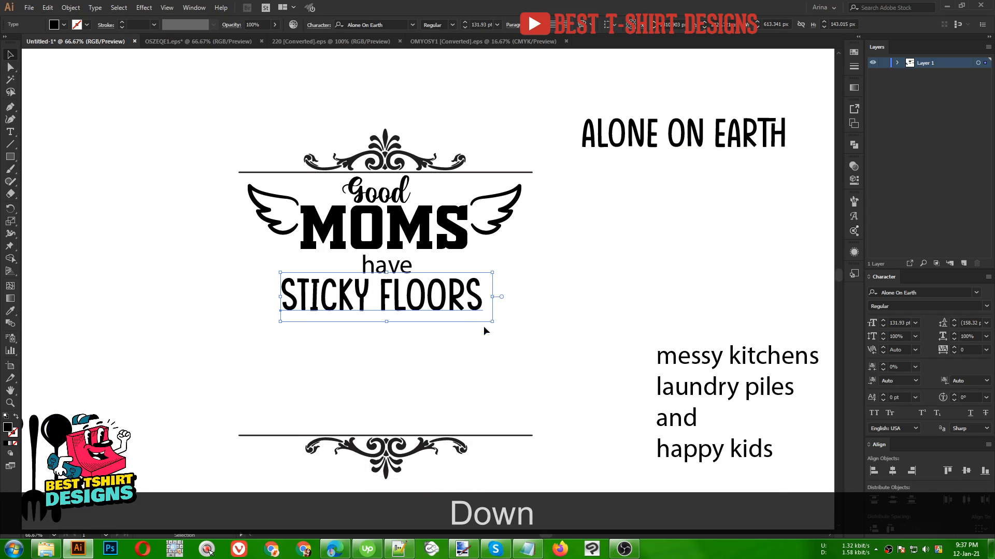
- Give "have" the same style as "Good" with the Eyedropper and shift it left to centre under MOMS
left_click(401, 267)
key("i")
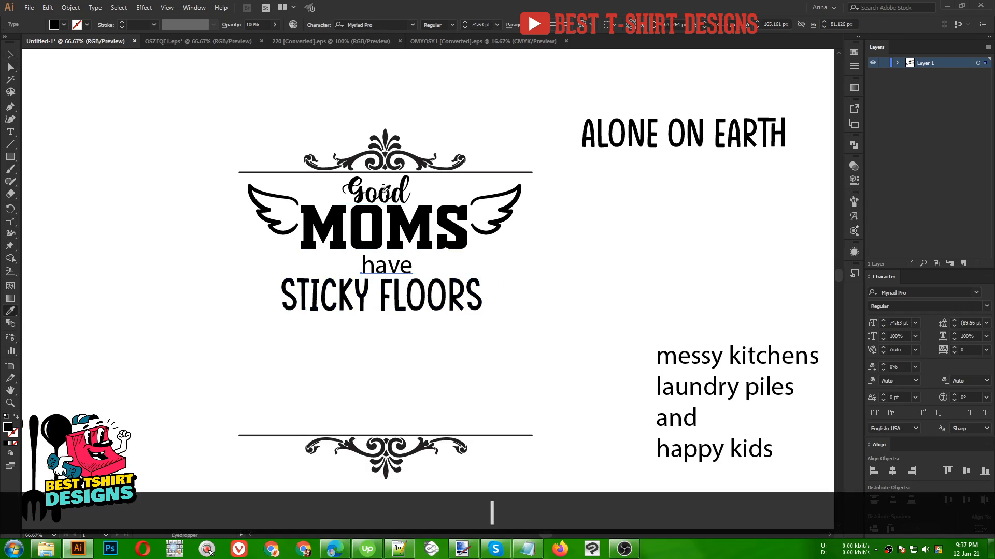
left_click(386, 191)
key("v")
left_click_drag(427, 263, 396, 265)
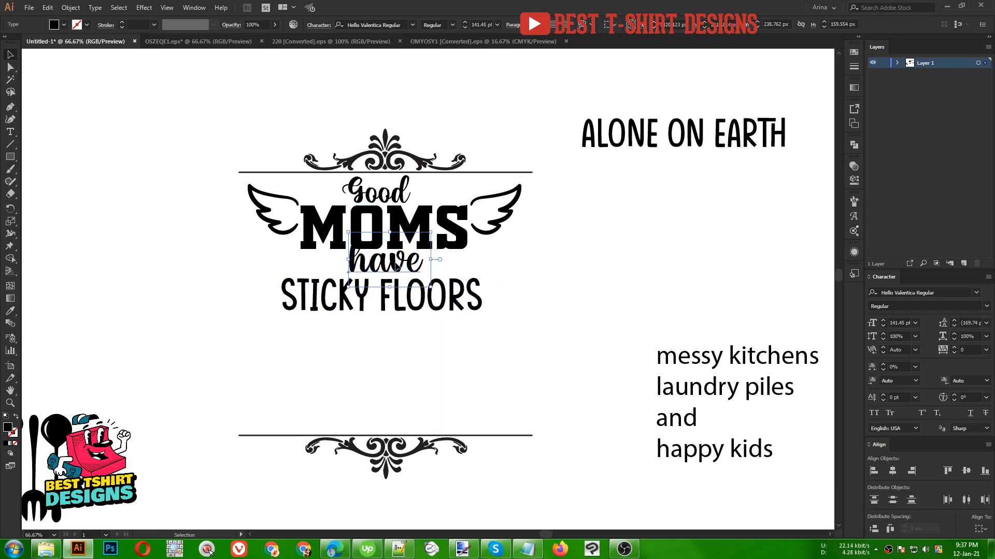
- Change the "have" font to BillionDreams and nudge it down slightly
scroll(409, 69, "up", 3)
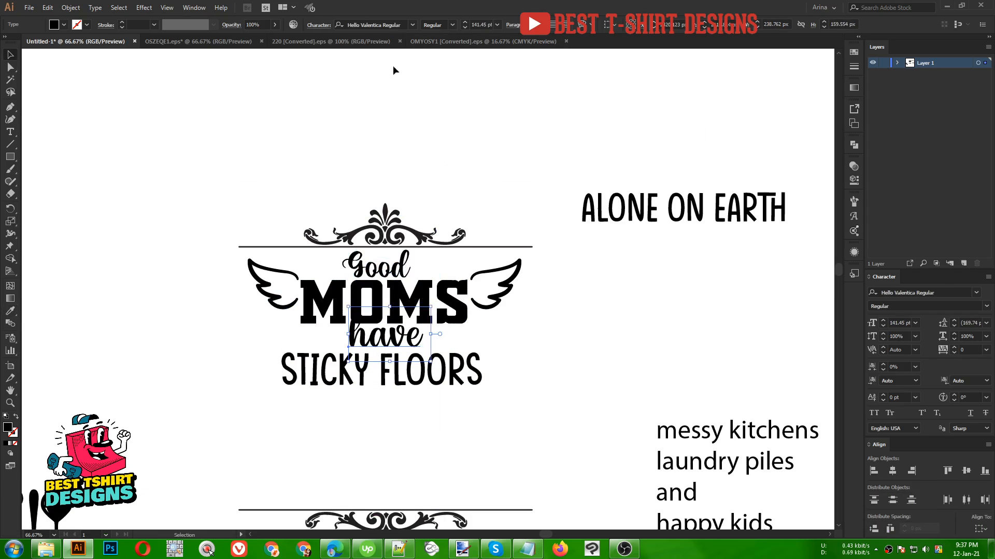
left_click(389, 24)
type("bil")
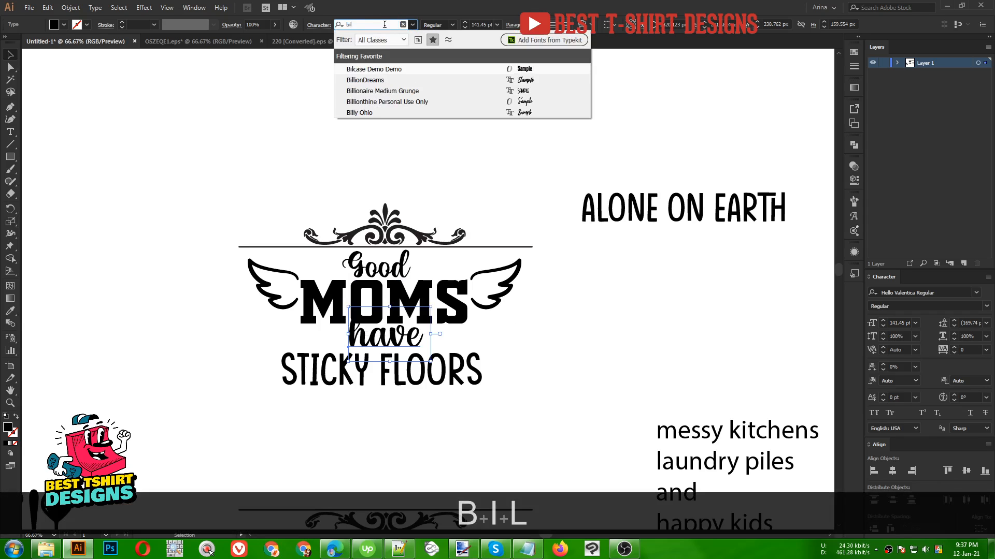
left_click(369, 81)
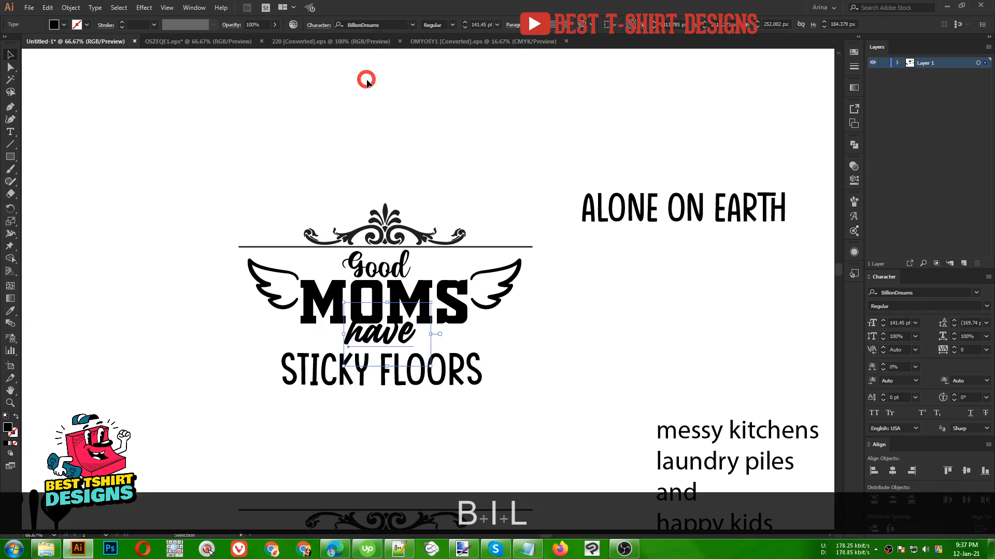
key("Down")
key("Down")
key("Down")
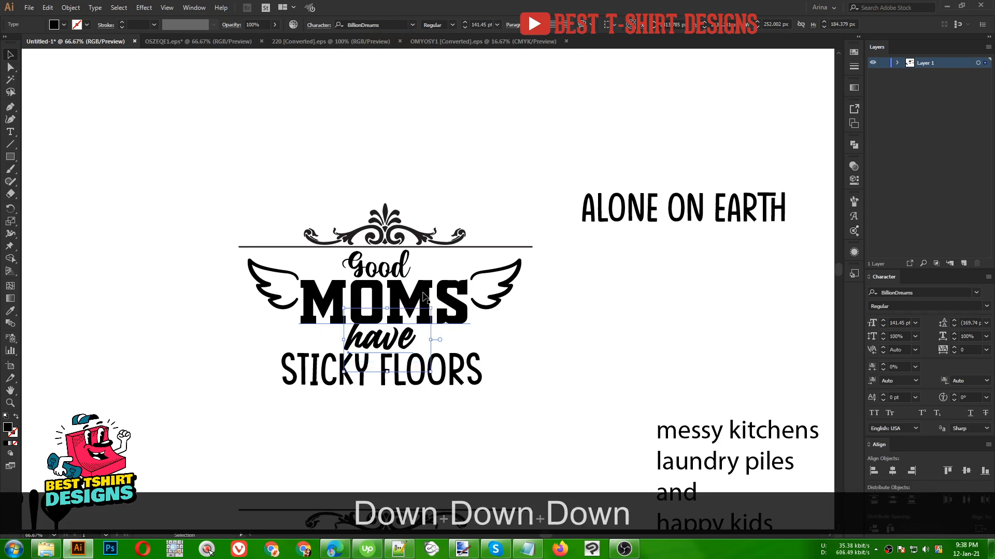
- Move "messy kitchens" beneath STICKY FLOORS and give it the style of "have" with the Eyedropper
scroll(414, 342, "down", 2)
left_click(409, 388)
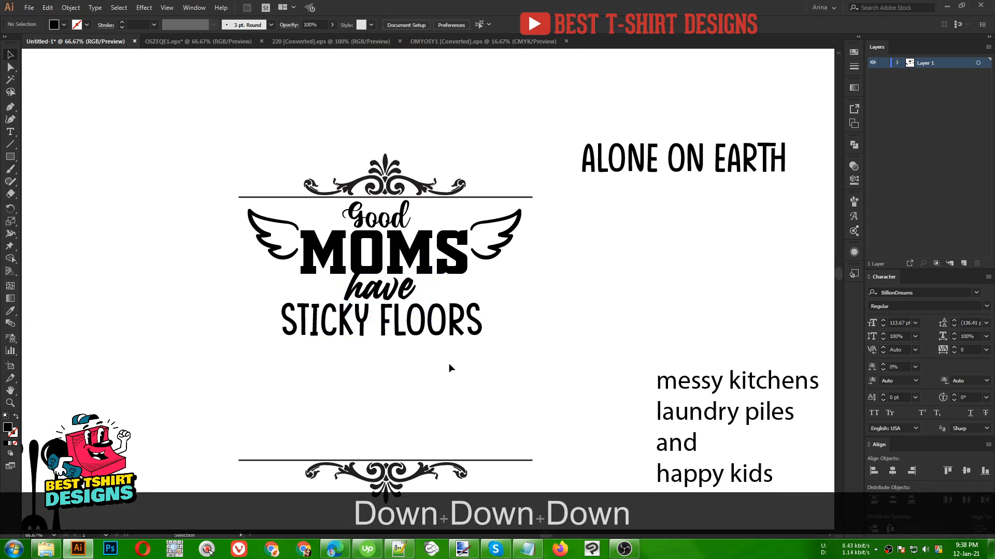
scroll(412, 365, "down", 1)
left_click_drag(729, 367, 322, 361)
key("i")
left_click(383, 274)
- Capitalise the M and K so the line reads "Messy Kitchens"
key("v")
double_click(310, 352)
key("BackSpace")
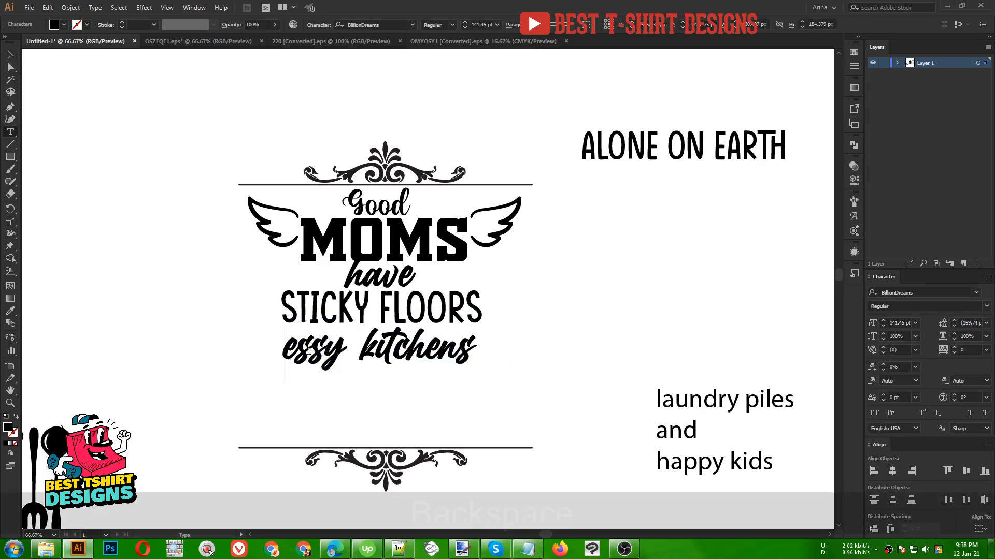
type("M")
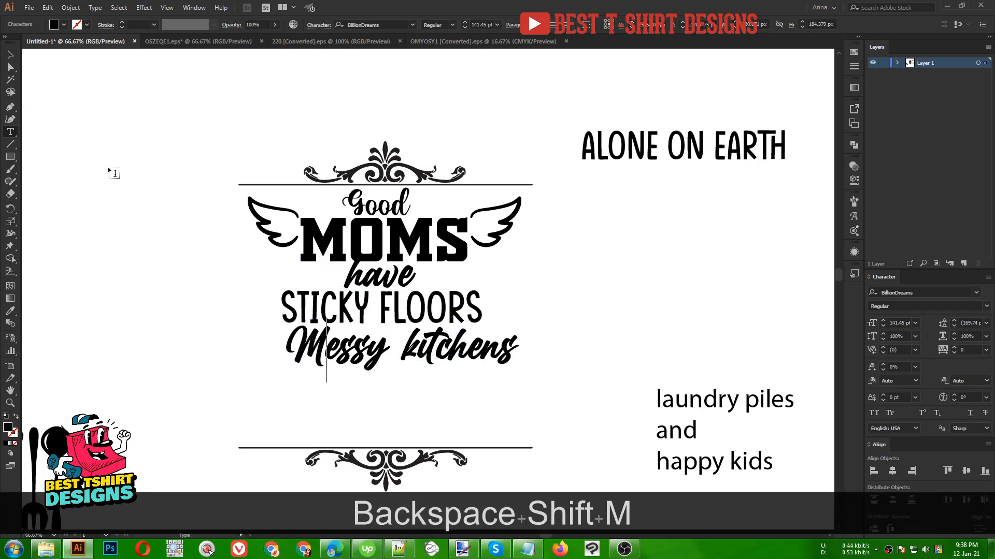
left_click(415, 346)
key("BackSpace")
type("K")
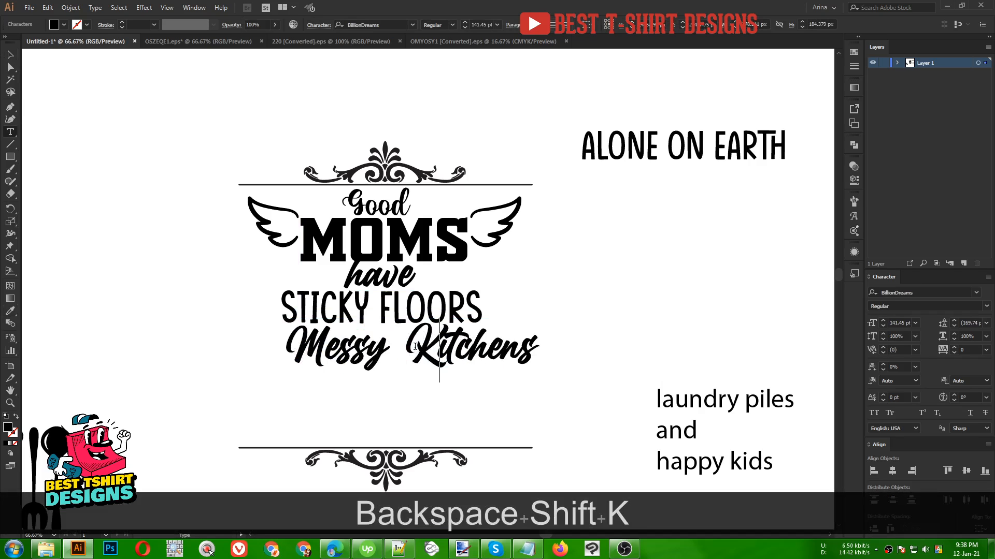
- Shift "Messy Kitchens" slightly left and down to centre it under STICKY FLOORS
left_click(11, 55)
left_click_drag(447, 354, 430, 358)
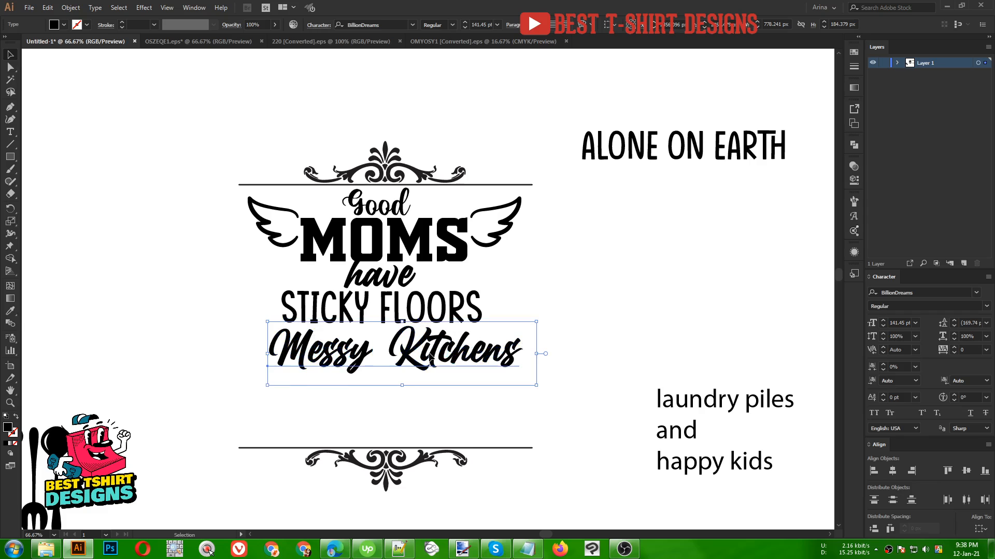
key("Left")
key("Left")
key("Left")
key("Down")
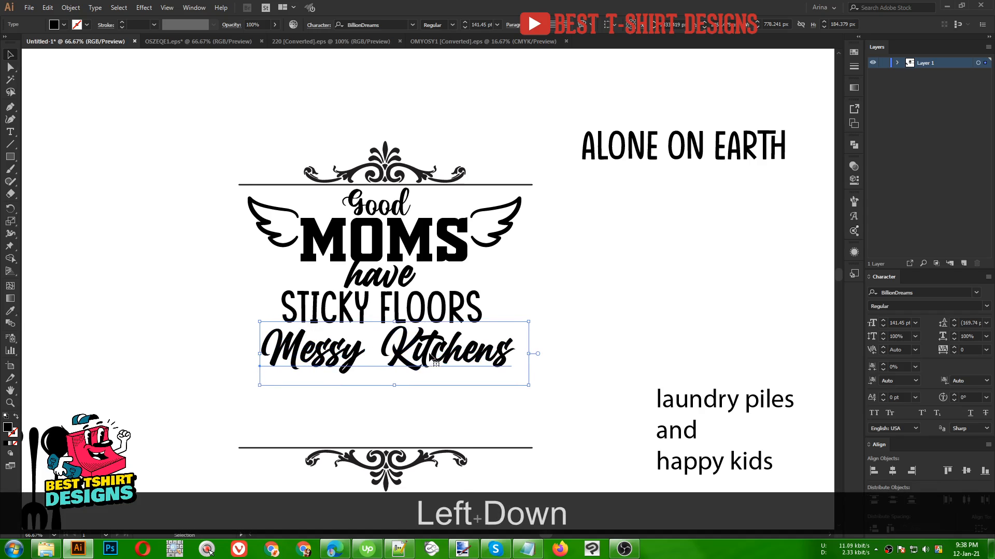
- Move "laundry piles" under Messy Kitchens, give it the style of STICKY FLOORS, and nudge it into place
left_click(618, 268)
scroll(596, 266, "down", 1)
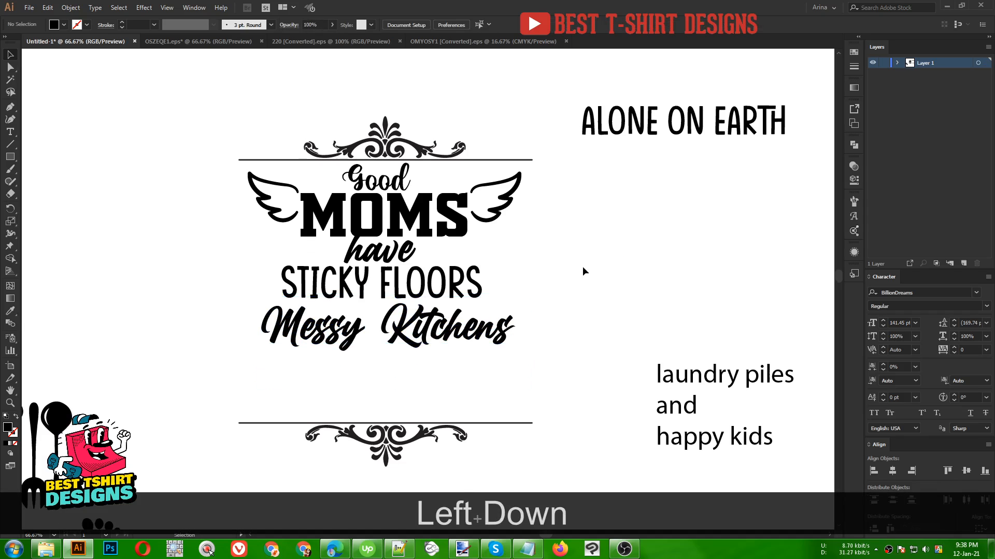
left_click_drag(709, 382, 372, 377)
key("i")
left_click(398, 280)
key("v")
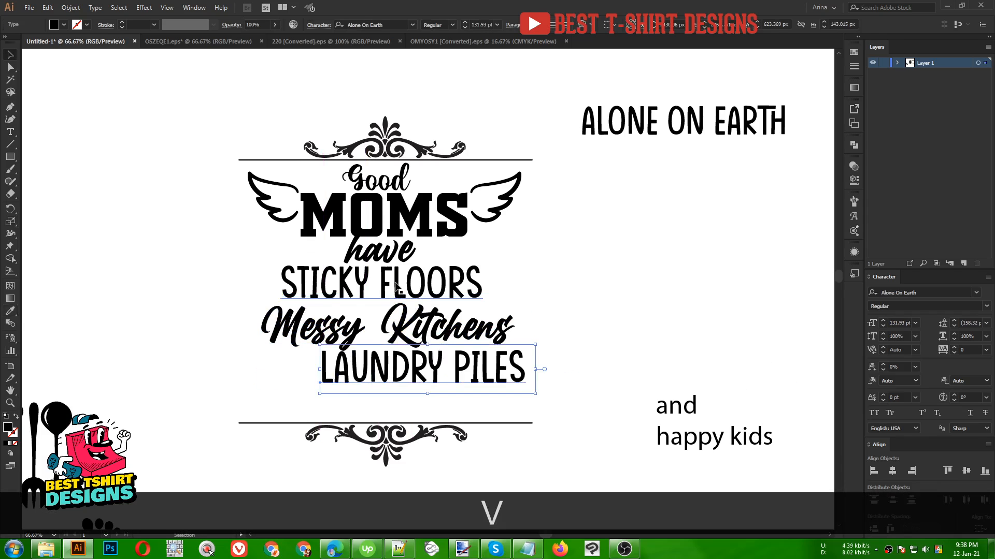
left_click_drag(446, 372, 403, 372)
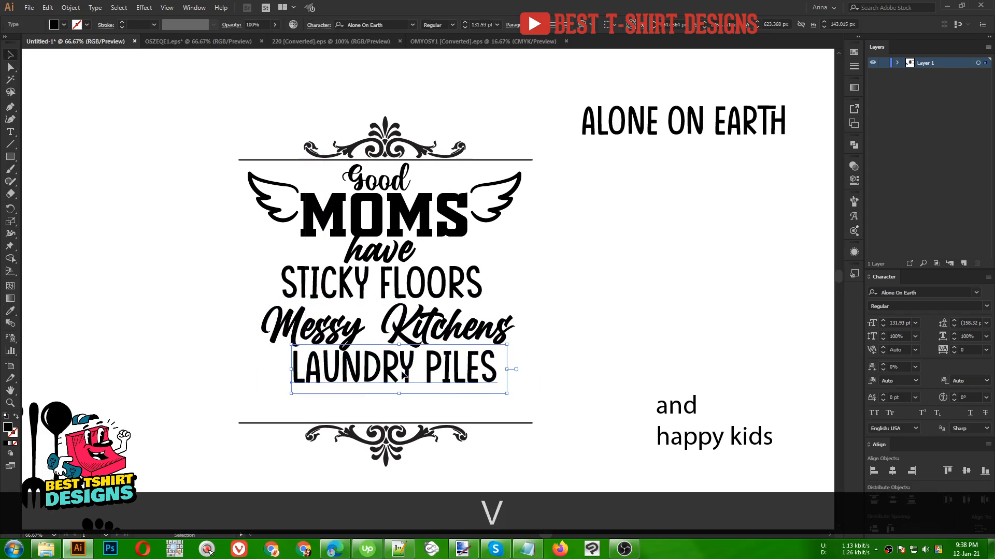
key("Down")
key("Down")
- Nudge the bottom line and ornament group down to make room
scroll(413, 286, "down", 2)
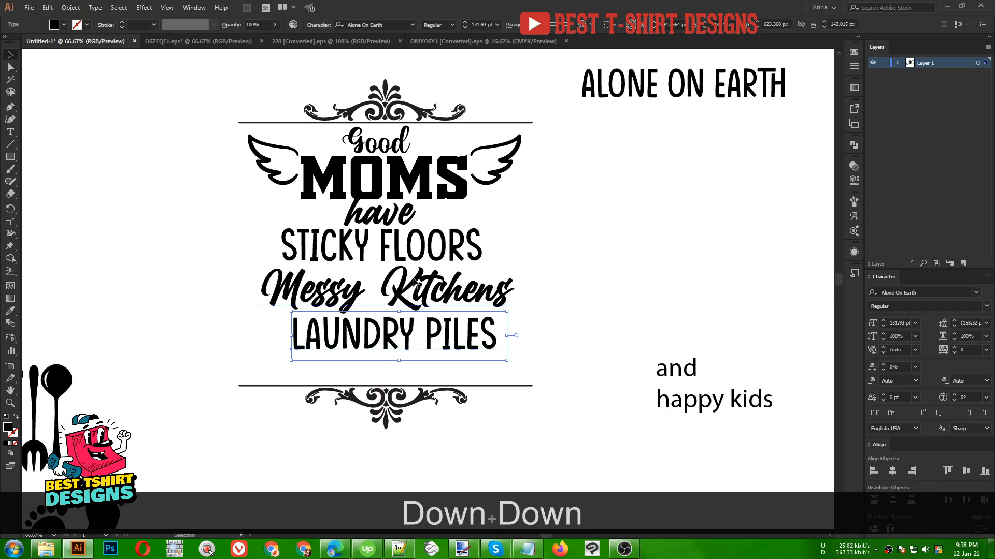
left_click(402, 419)
key("Down")
key("Down")
key("Down")
key("Down")
key("Down")
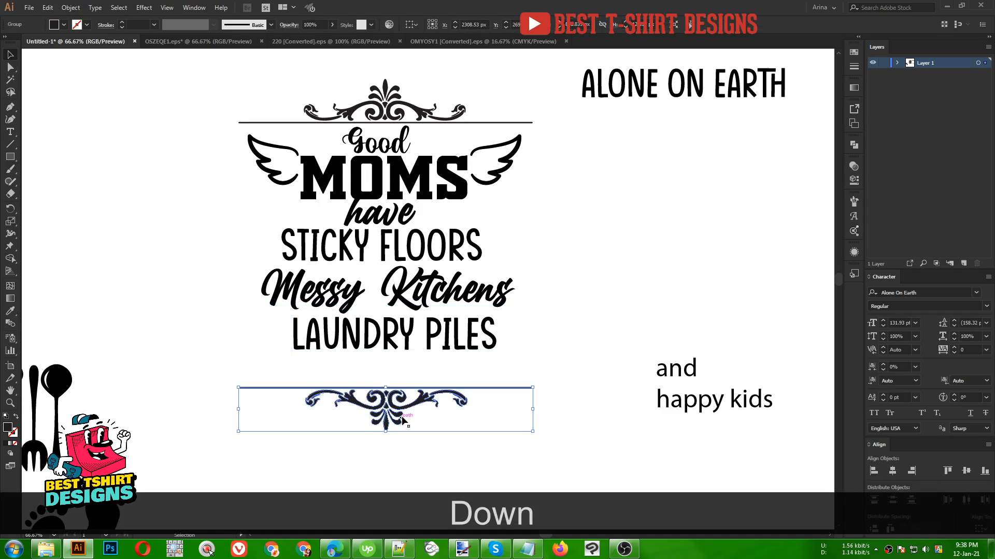
- Move "and" below LAUNDRY PILES, give it the style of "have" with the Eyedropper, and nudge it down
left_click_drag(679, 372, 382, 371)
key("i")
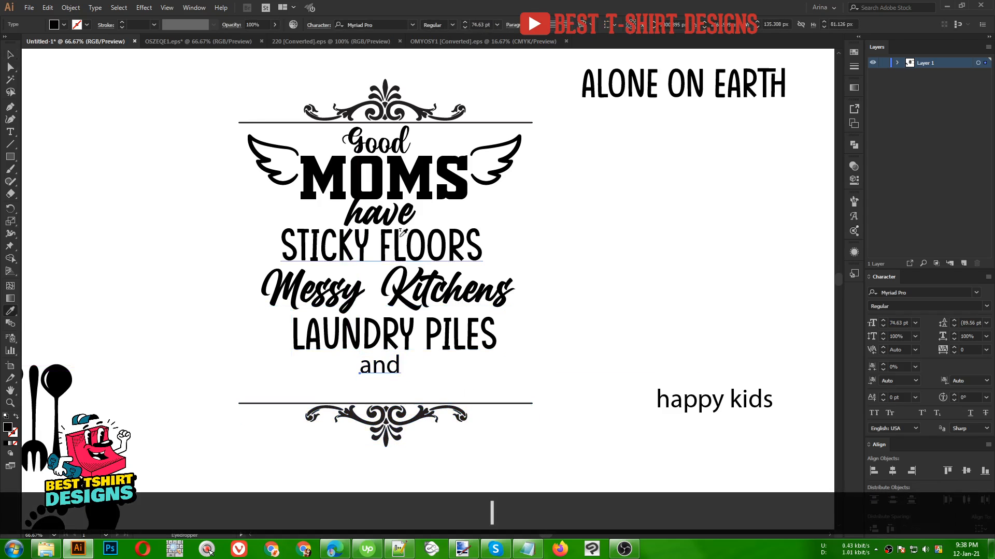
left_click(391, 214)
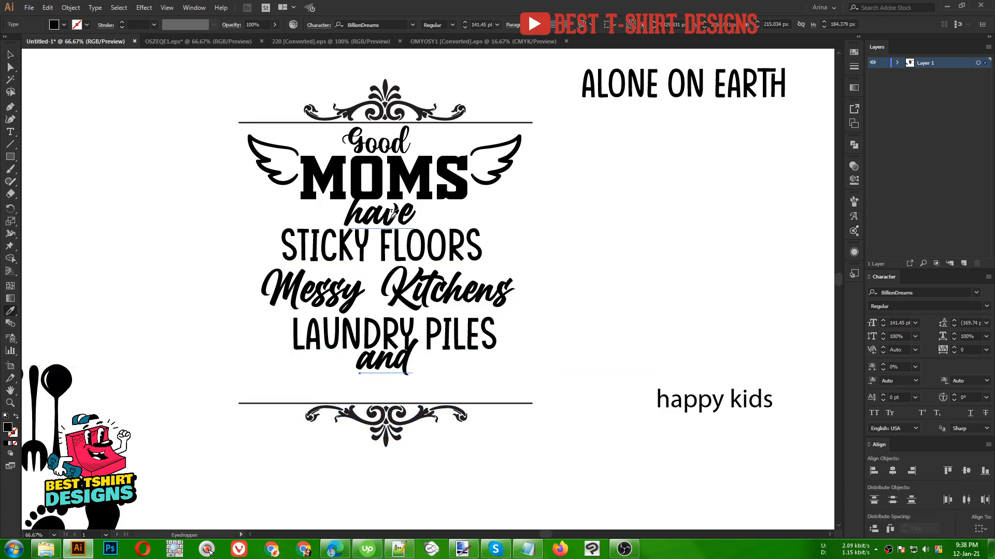
key("Down")
key("Down")
key("Down")
key("v")
- Push the bottom ornament group further down
scroll(608, 315, "down", 2)
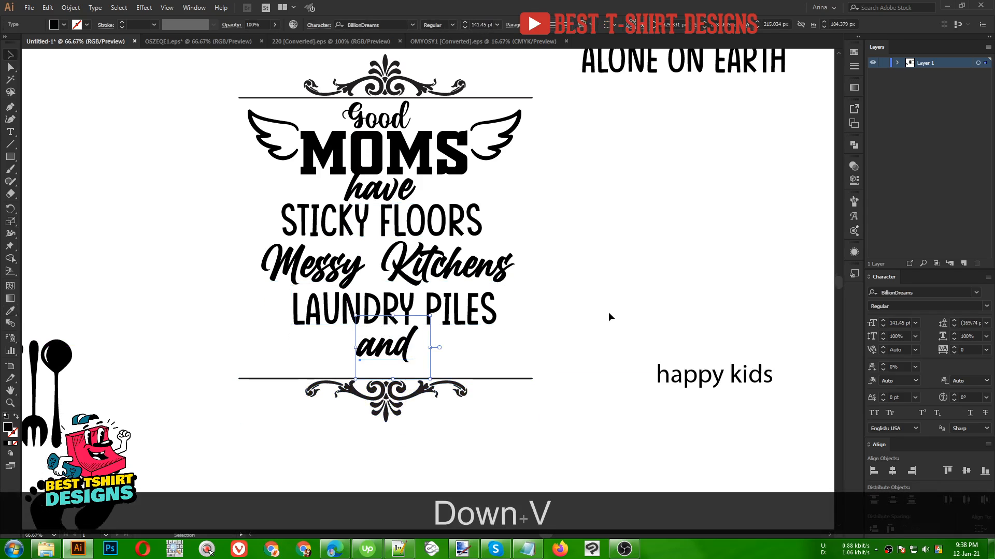
left_click(456, 380)
key("Down")
key("Down")
key("Down")
key("Down")
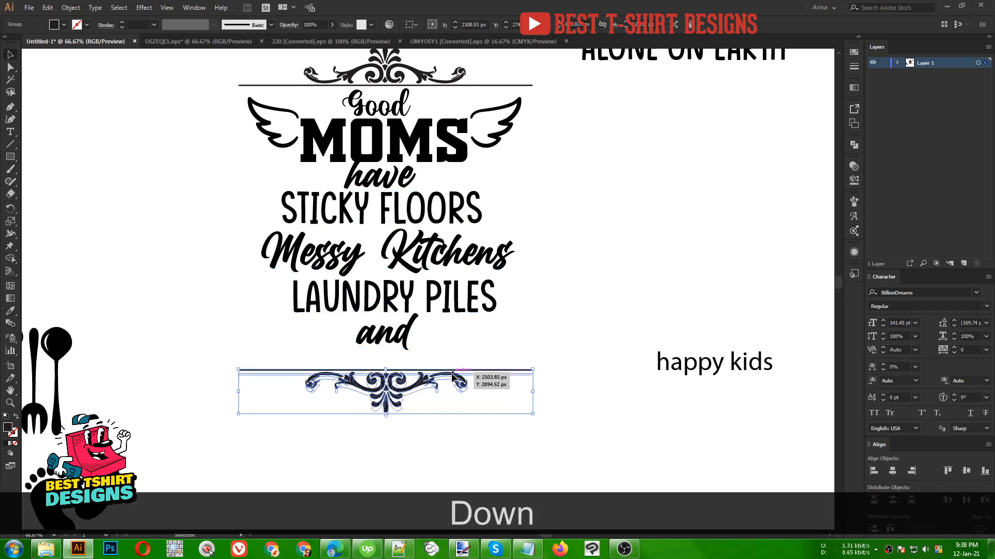
- Move "happy kids" below "and" and give it the style of MOMS with the Eyedropper
left_click_drag(694, 369, 371, 371)
key("i")
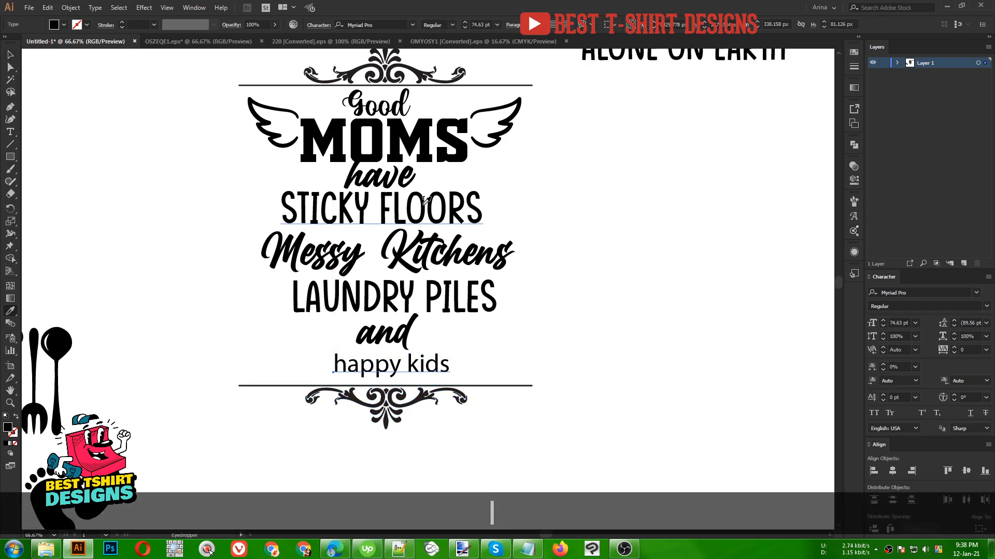
left_click(400, 155)
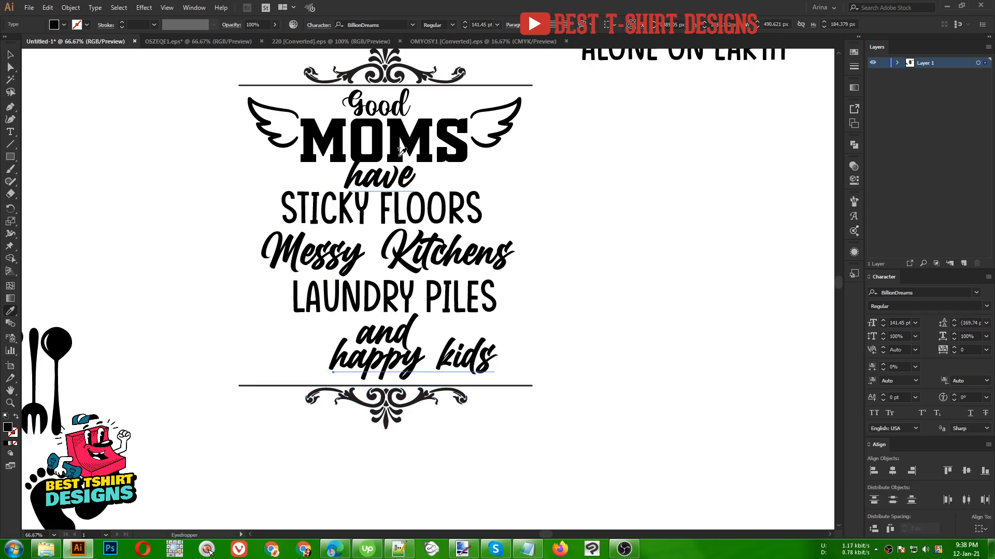
left_click(399, 150)
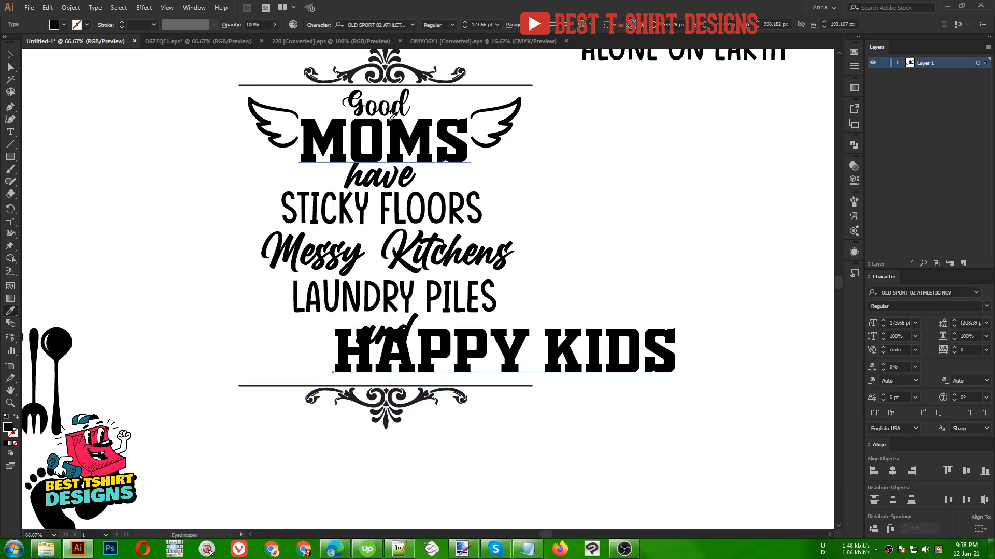
- Scale HAPPY KIDS down to about 114 pt and centre it under "and"
key("v")
left_click_drag(677, 356, 593, 356)
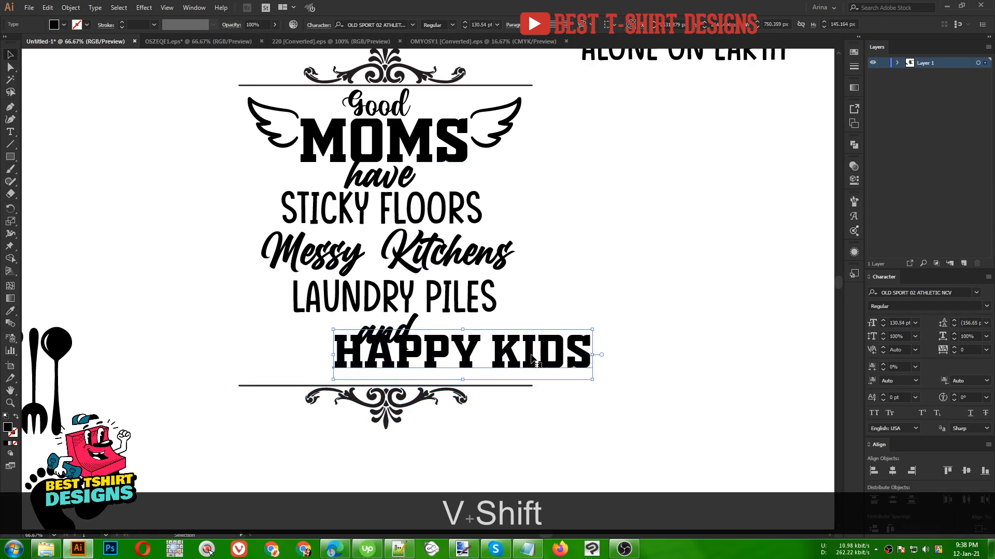
left_click_drag(530, 358, 468, 370)
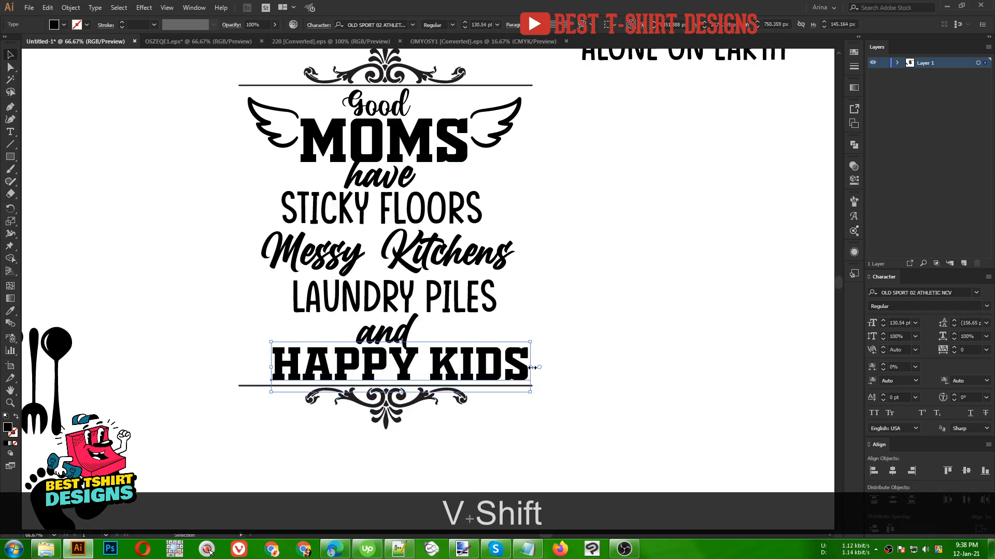
left_click_drag(532, 367, 514, 367)
scroll(413, 350, "down", 1)
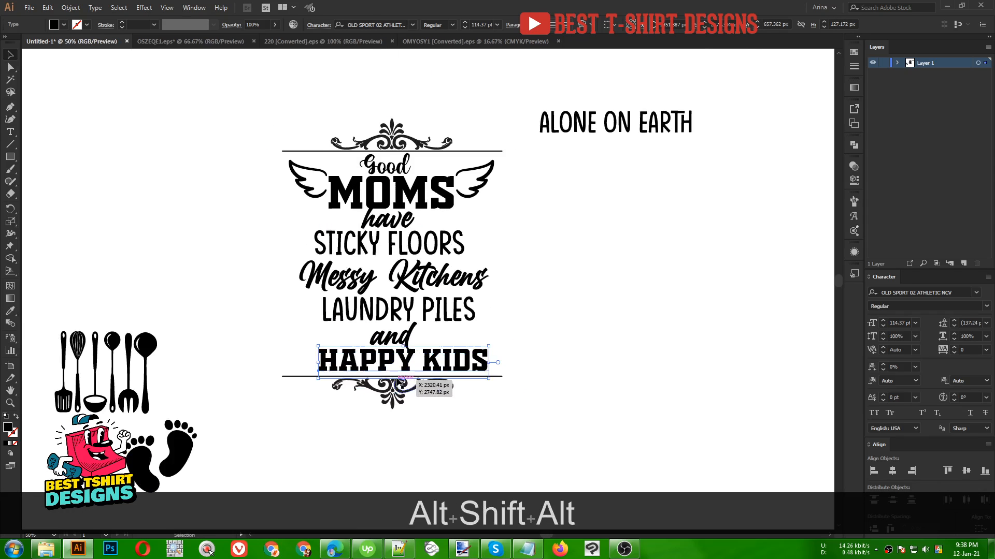
- Nudge the bottom ornament group down a little more
left_click(432, 391)
key("Down")
key("Down")
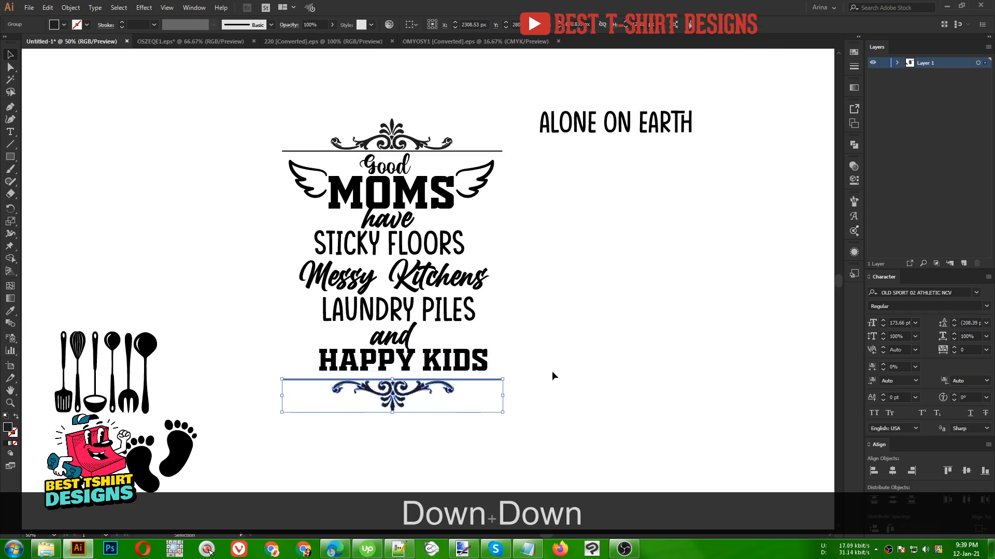
- Select the whole design and align all its elements to horizontal centres
left_click_drag(477, 449, 301, 69)
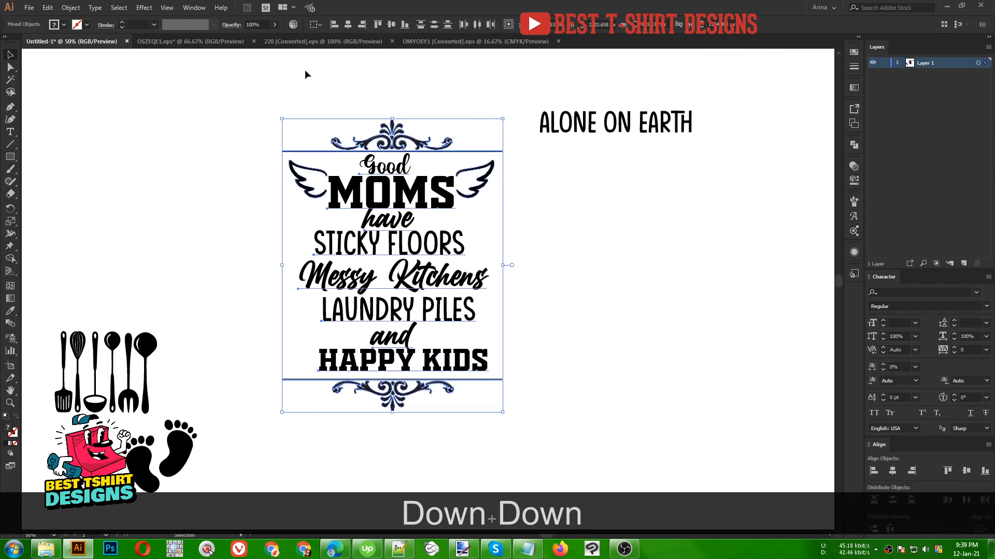
left_click(346, 25)
left_click(402, 78)
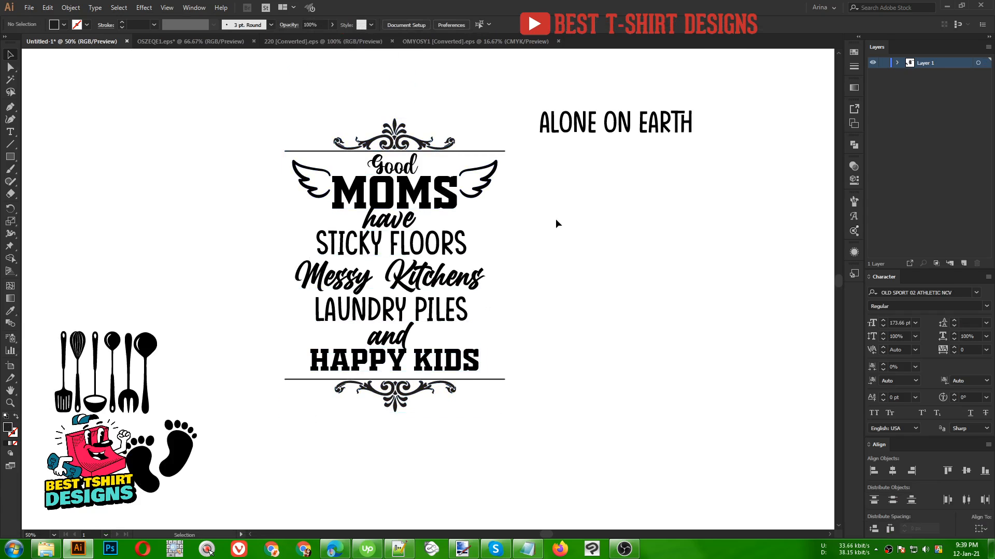
- Try giving "Good" the style of "have" with the Eyedropper
scroll(425, 122, "up", 1, "alt")
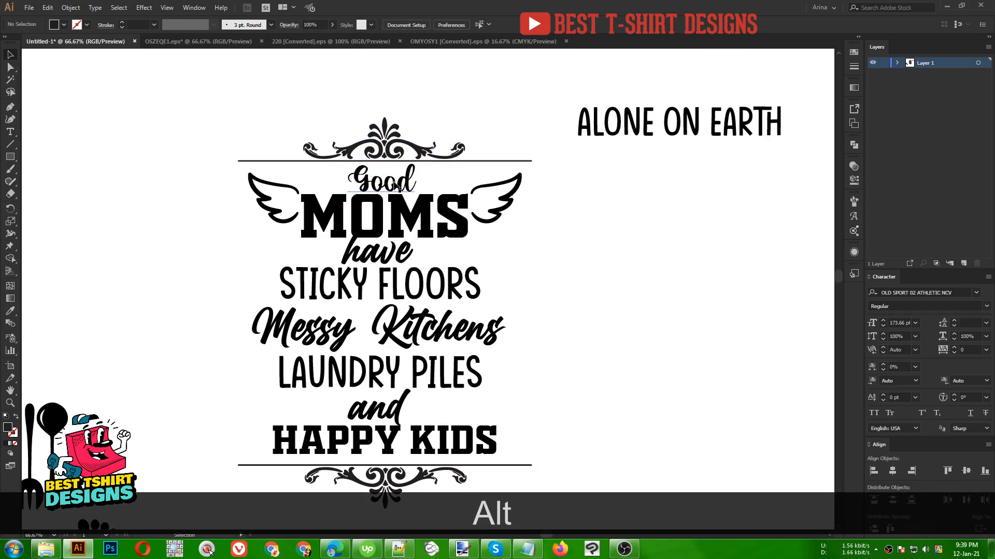
left_click(395, 187)
key("i")
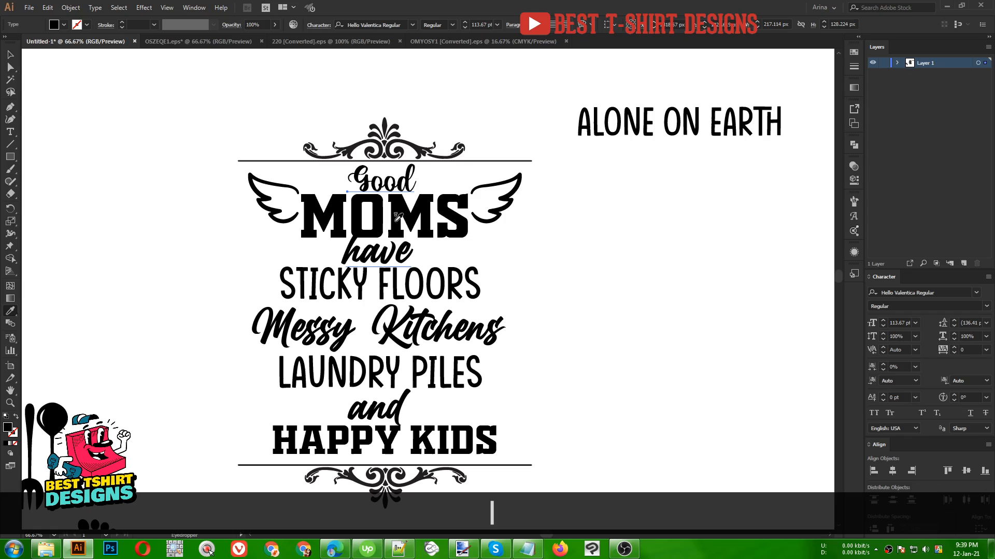
left_click(396, 248)
key("v")
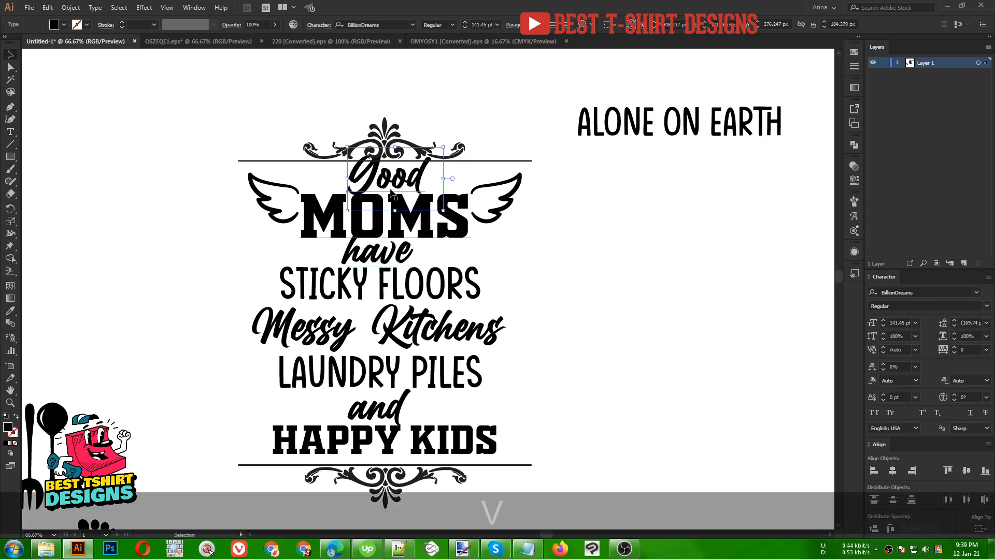
- Give "Good" the style of STICKY FLOORS with the Eyedropper and narrow it slightly
key("i")
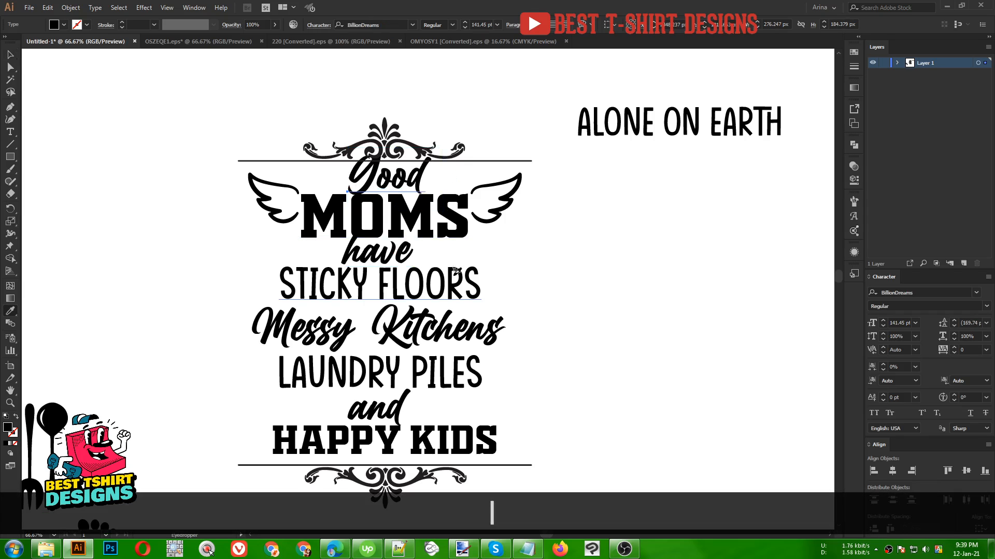
left_click(454, 275)
key("v")
left_click_drag(435, 178, 423, 178)
scroll(339, 132, "down", 1)
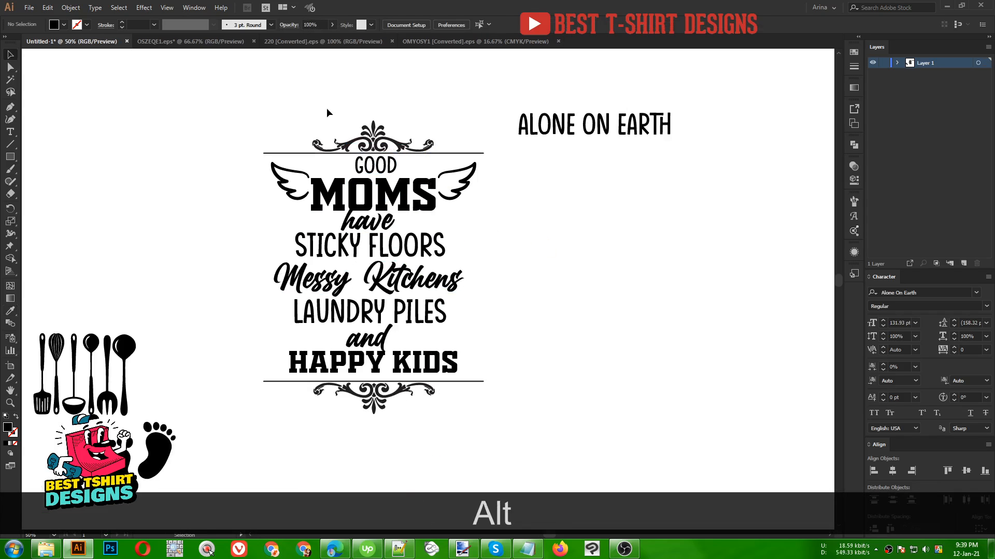
- Select the whole design again and align its elements to horizontal centres
left_click_drag(326, 103, 451, 430)
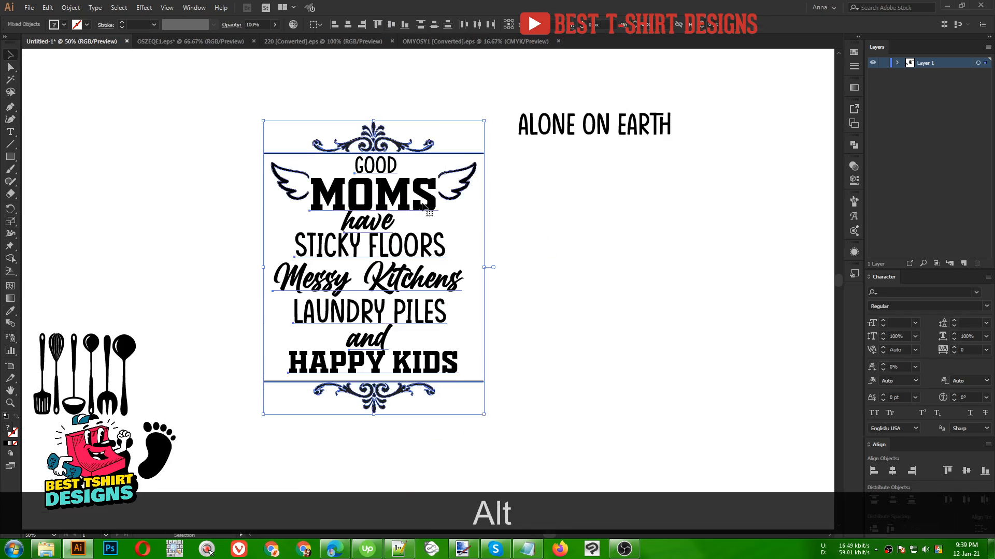
left_click(345, 25)
left_click(405, 85)
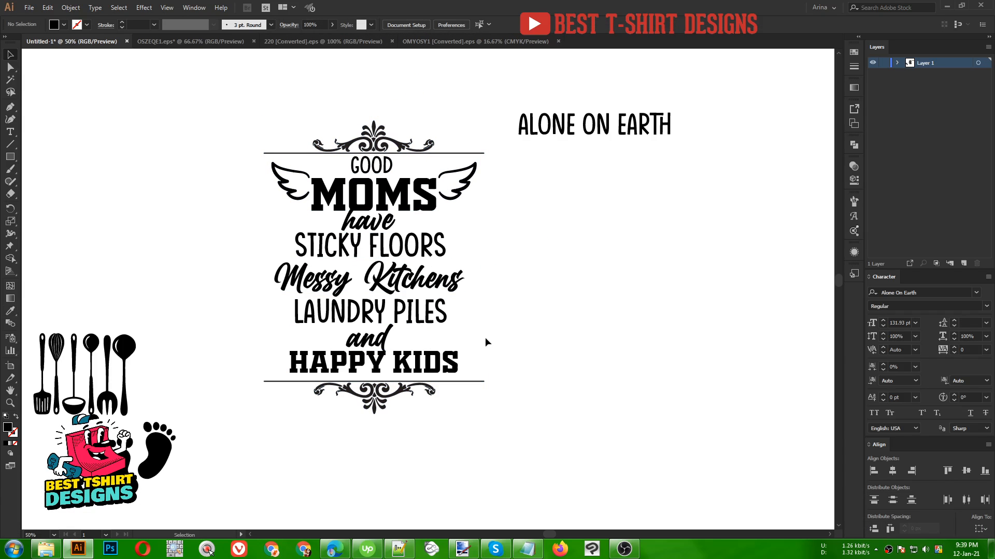
key("alt")
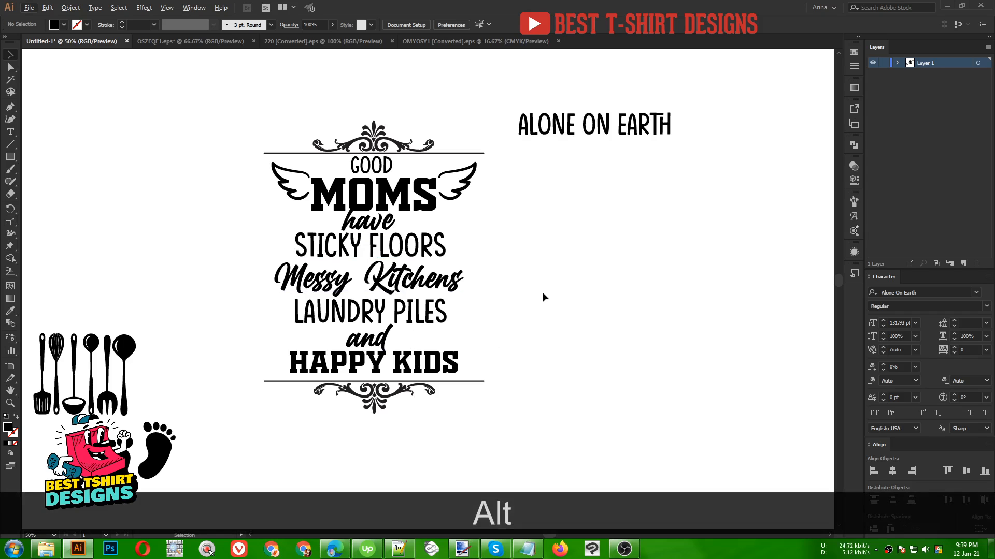
- Select all the text lines of the design and convert them to outlines
left_click_drag(252, 166, 473, 371)
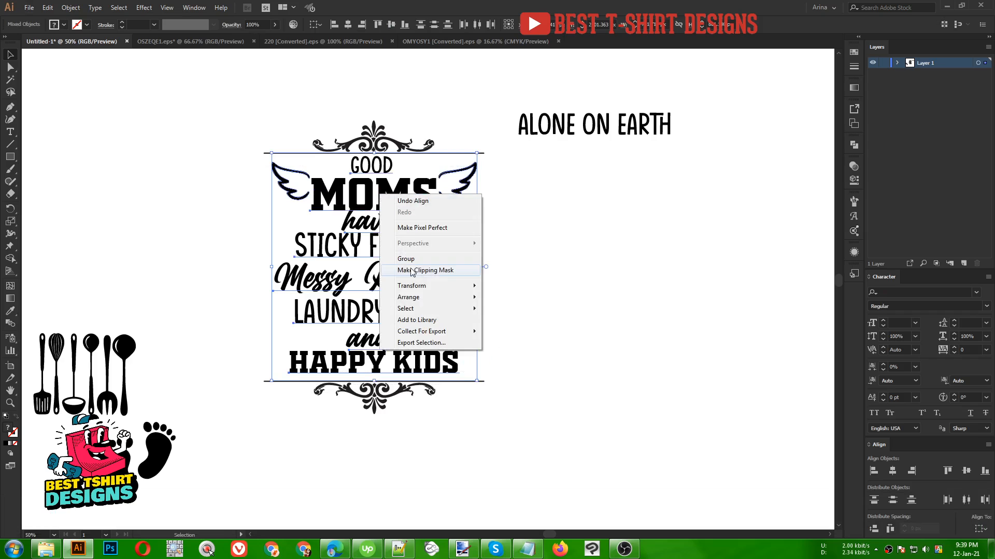
left_click(375, 129, "shift")
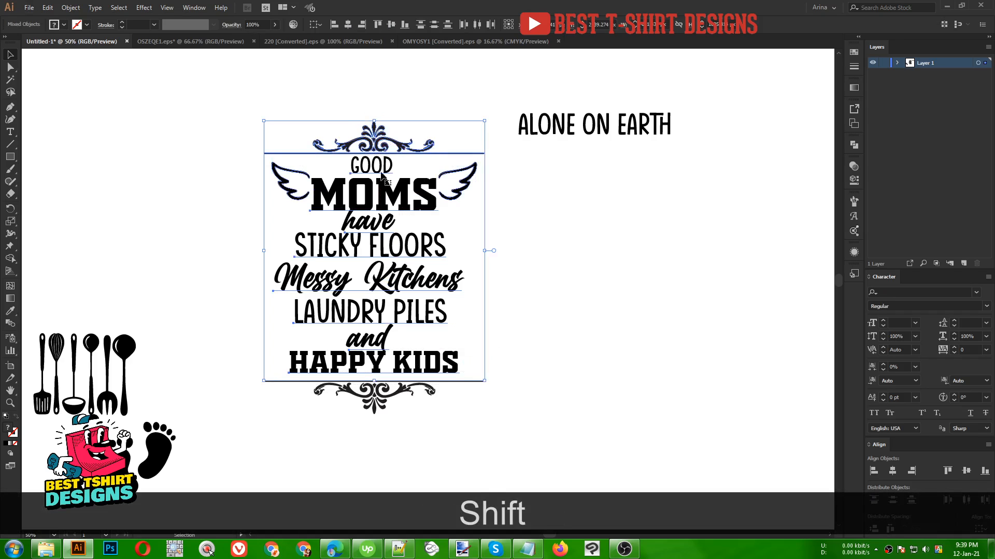
left_click(376, 138, "shift")
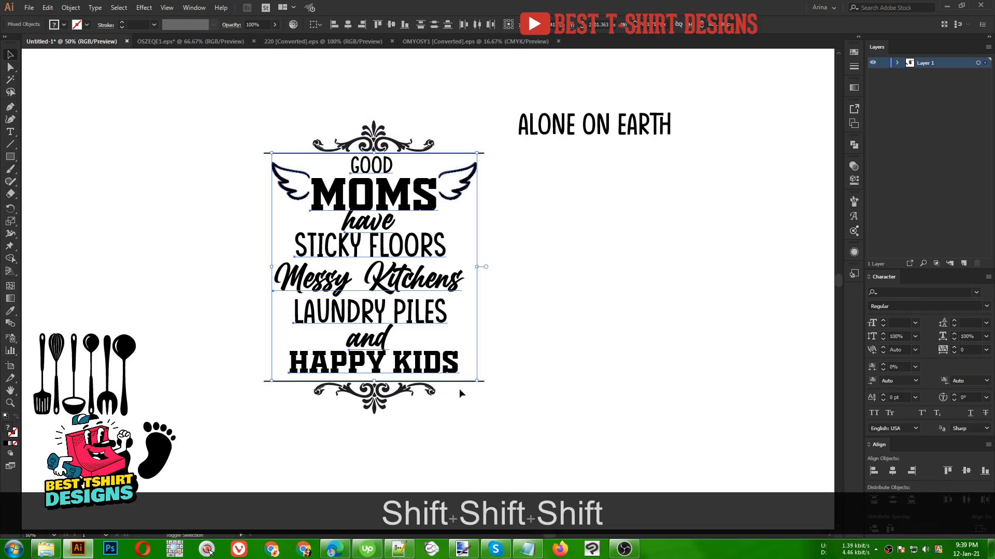
left_click(464, 184, "shift")
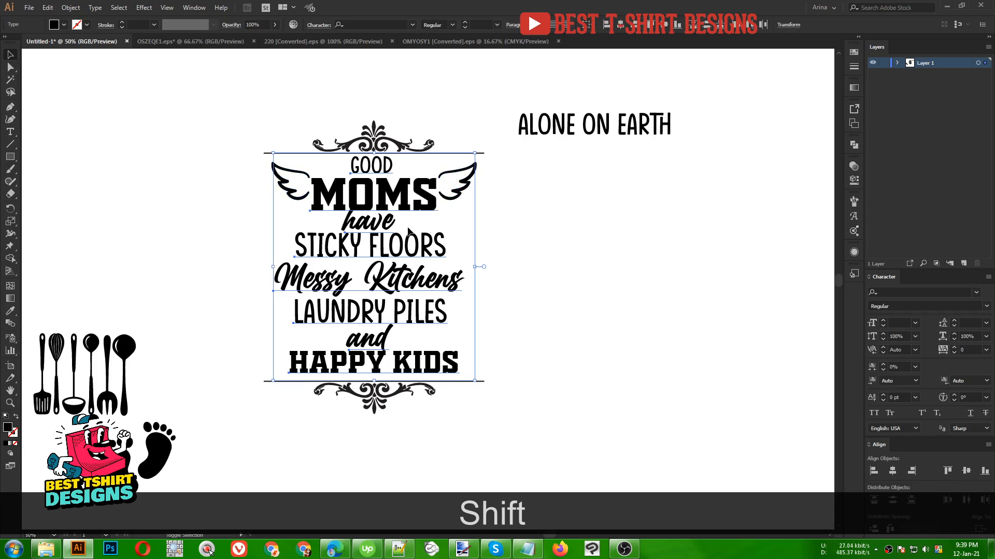
right_click(376, 203)
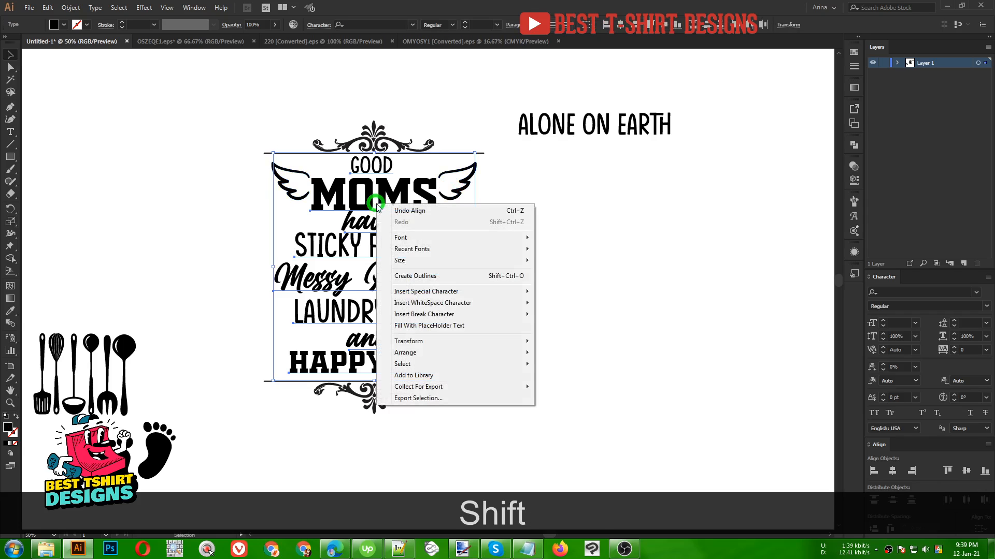
left_click(401, 278)
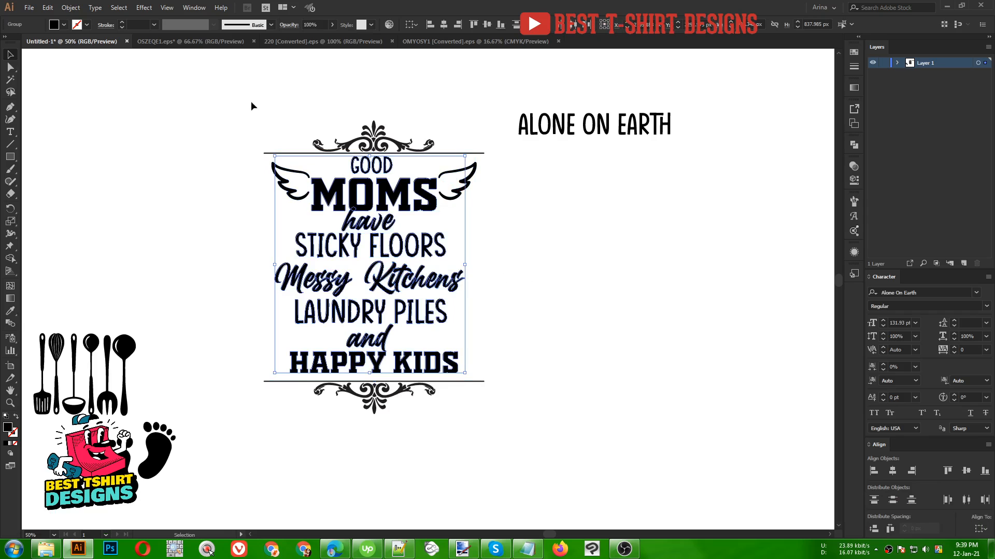
- Select the whole design and expand its appearance
left_click_drag(251, 106, 489, 429)
left_click(68, 6)
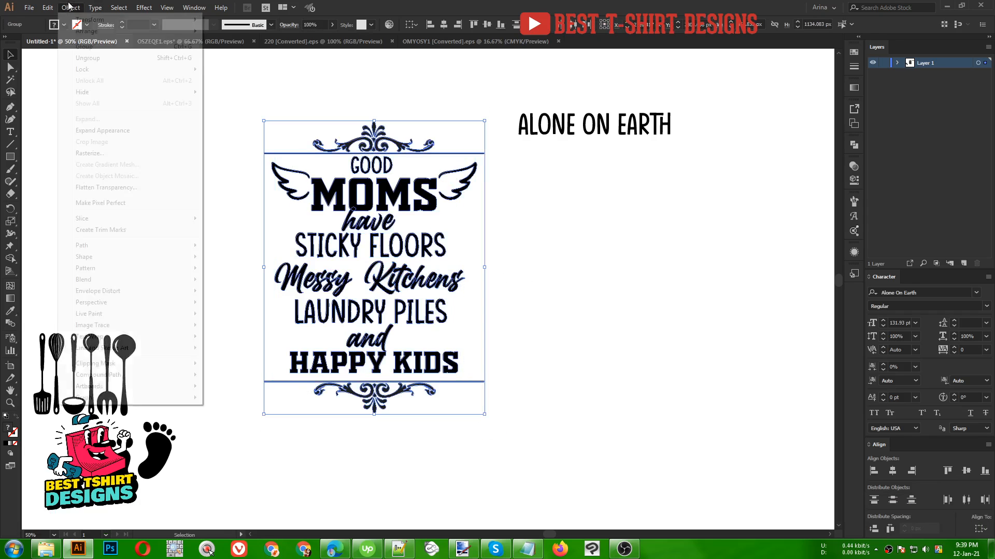
left_click(94, 132)
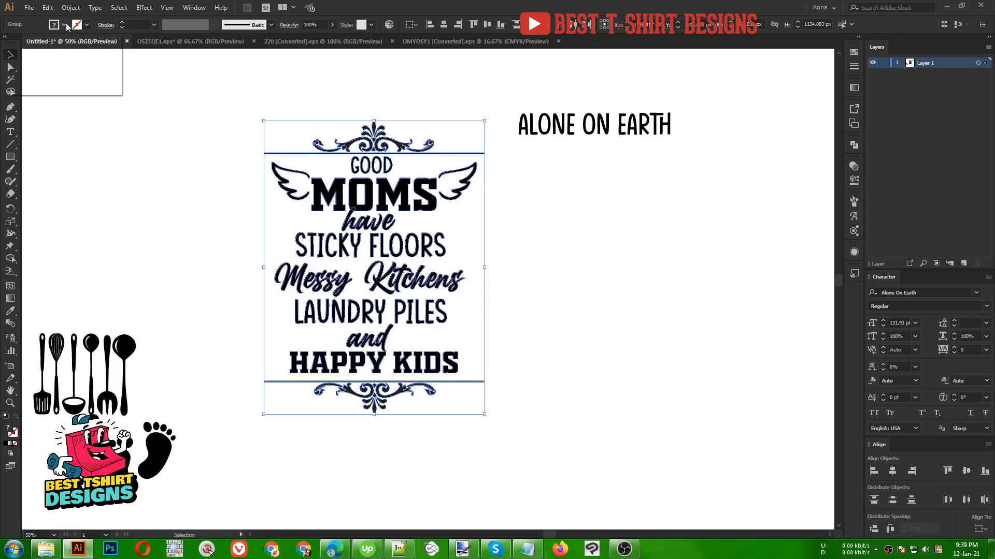
left_click(26, 43)
left_click(145, 170)
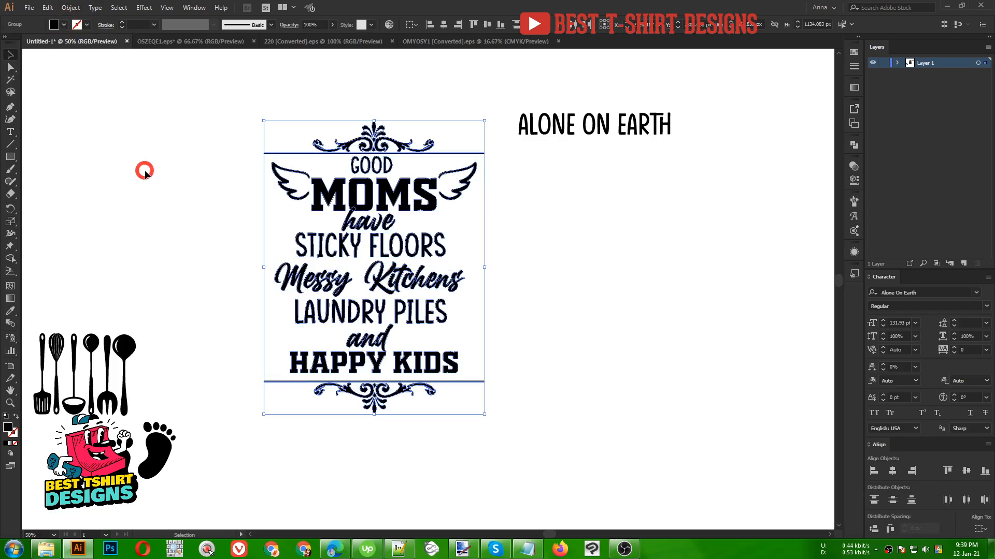
left_click(490, 207)
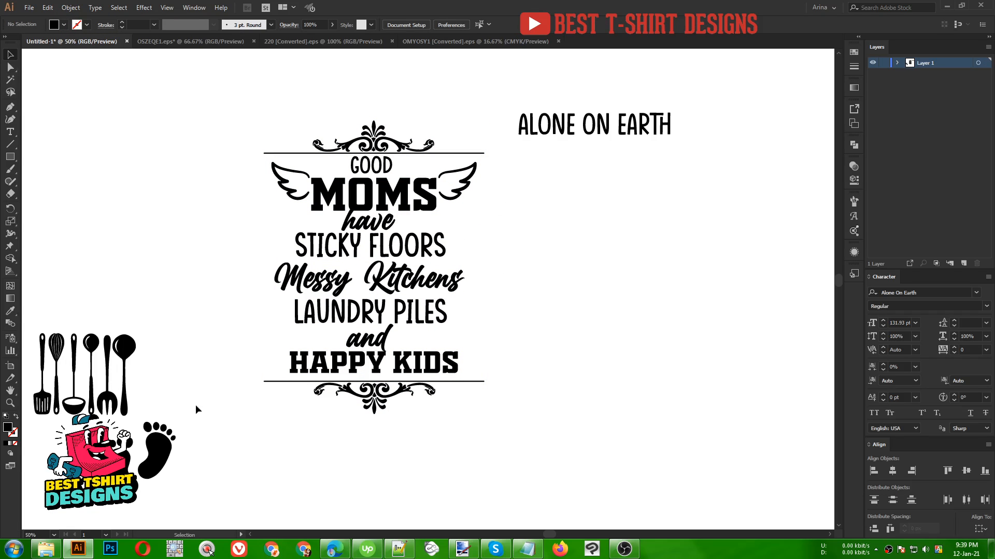
- Bring the baby footprints graphic beside the design and ungroup it into separate feet
left_click_drag(161, 457, 647, 336)
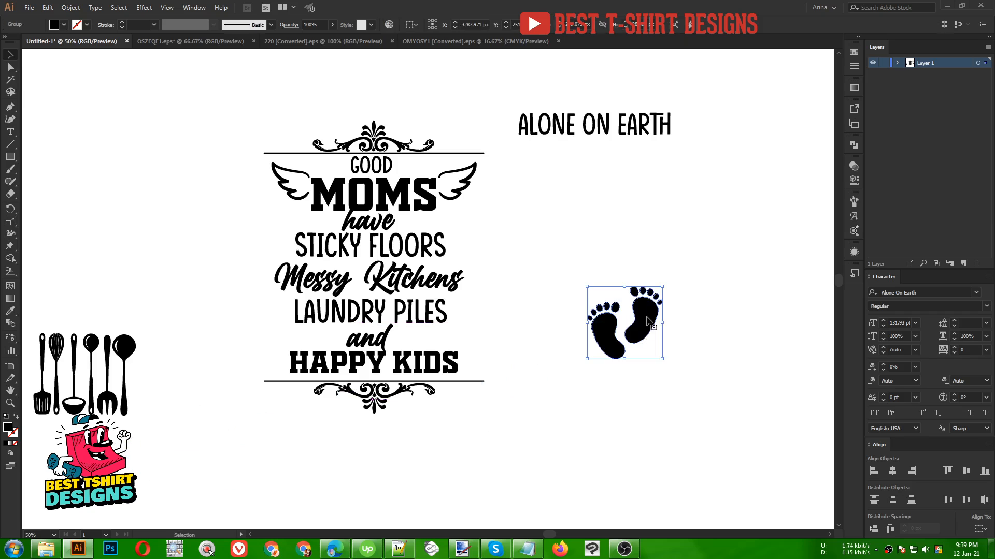
right_click(647, 318)
left_click(677, 405)
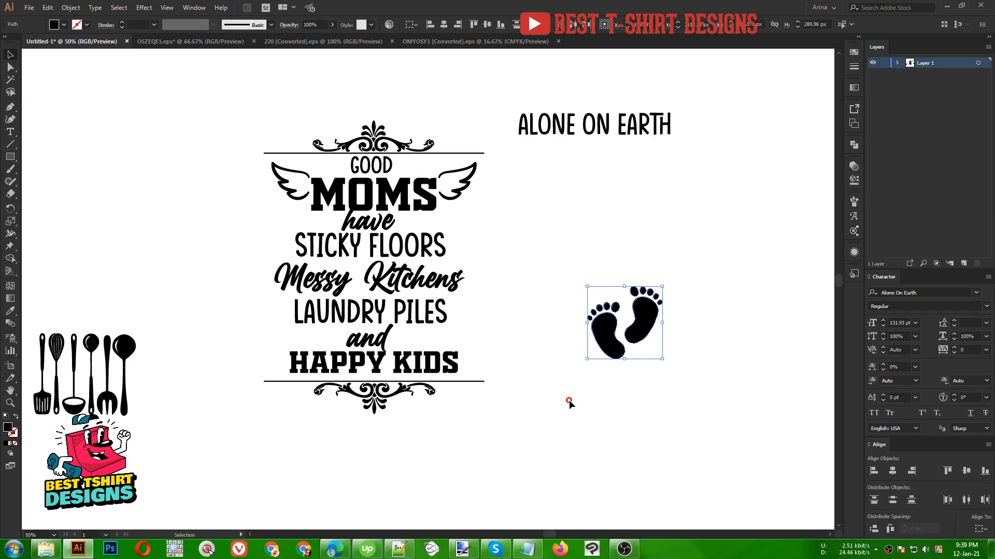
left_click(568, 403)
left_click(603, 337)
left_click(643, 292)
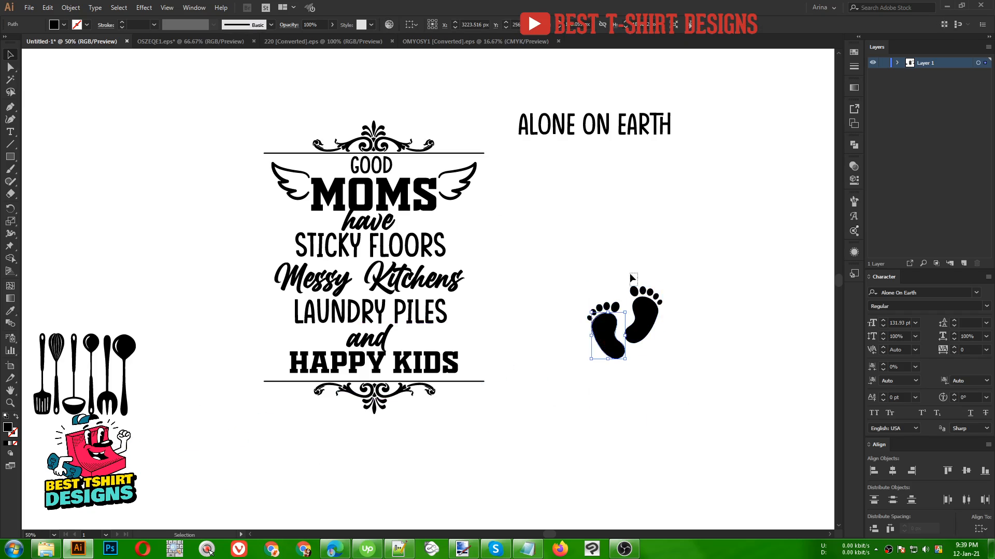
key("ctrl")
key("ctrl+g")
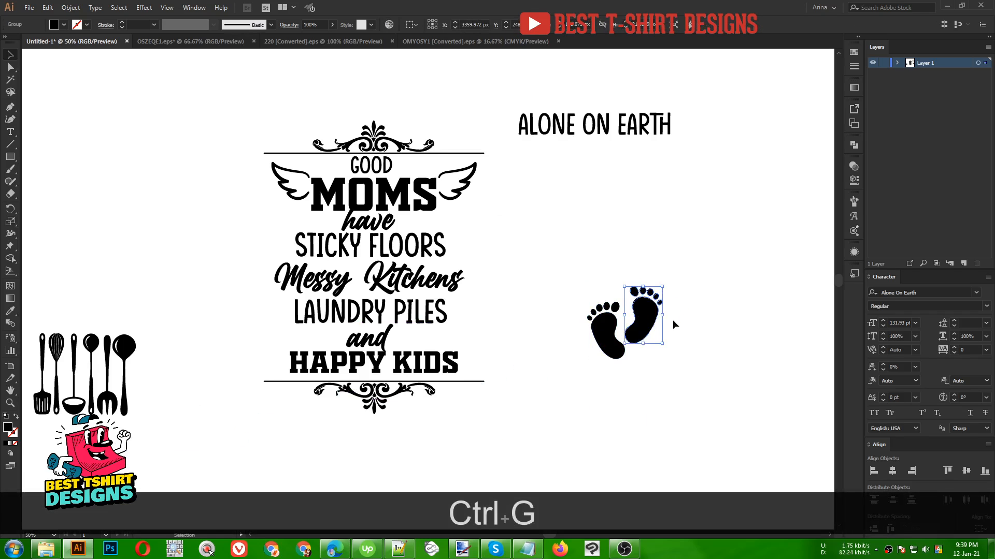
- Place one footprint at the end of HAPPY KIDS
left_click_drag(648, 326, 487, 354)
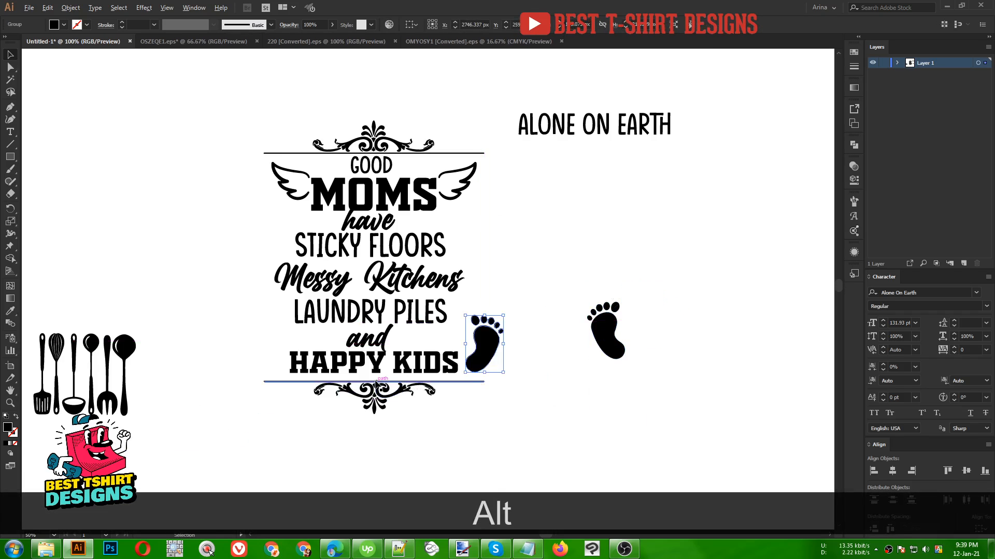
scroll(376, 382, "up", 2)
left_click_drag(628, 248, 597, 294)
scroll(459, 305, "down", 1)
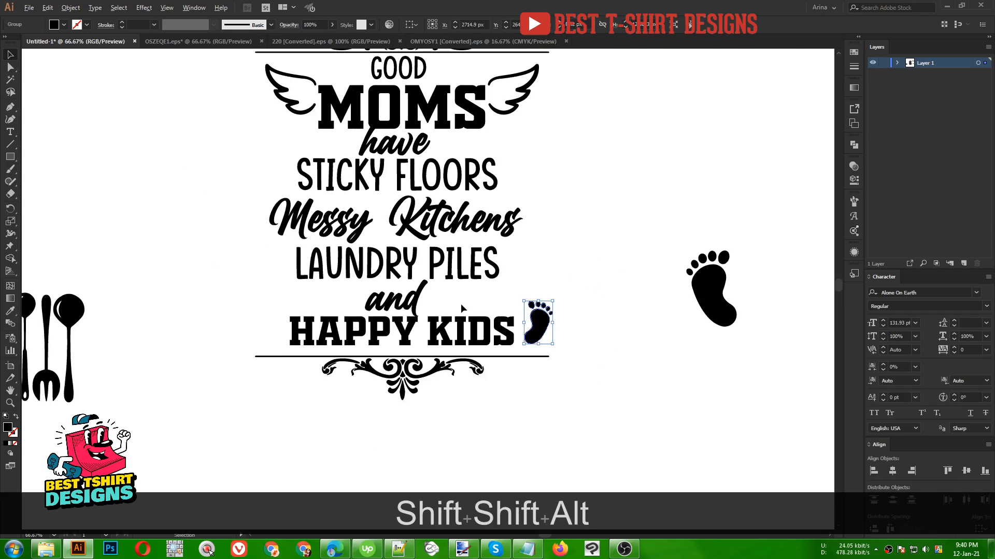
scroll(548, 257, "up", 2)
left_click(548, 257)
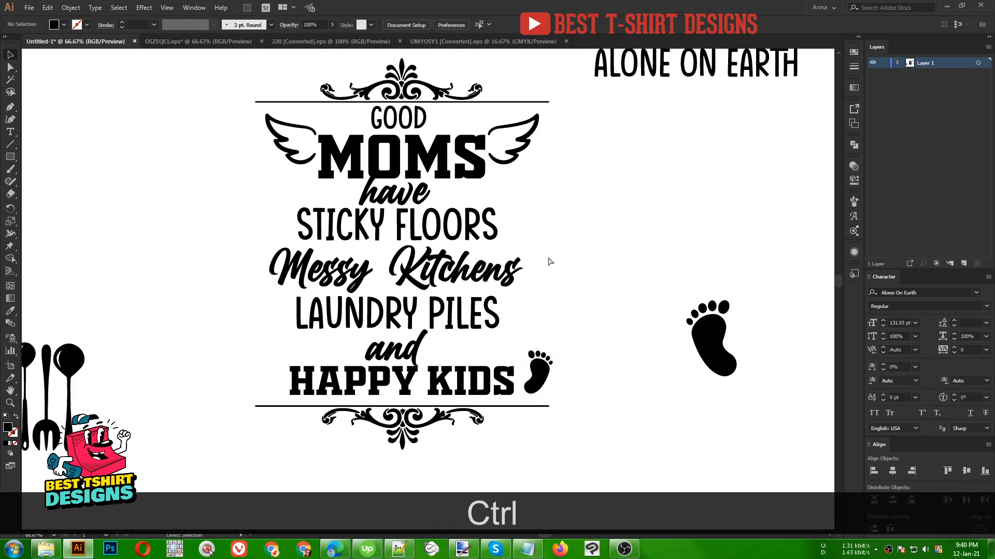
- Show the rulers and add vertical guides at the design's left edge and near its right edge
key("ctrl+r")
left_click_drag(557, 54, 548, 127)
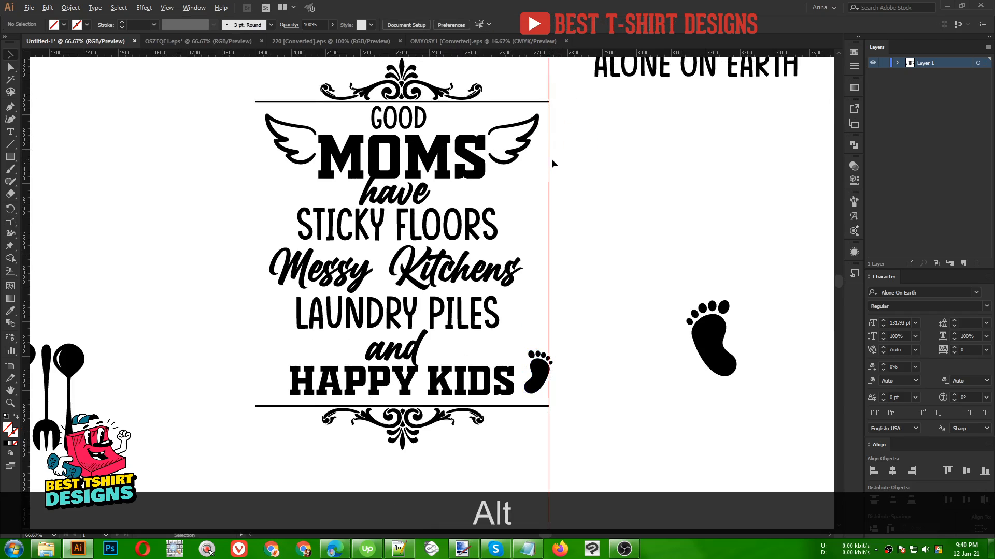
left_click_drag(549, 163, 265, 183)
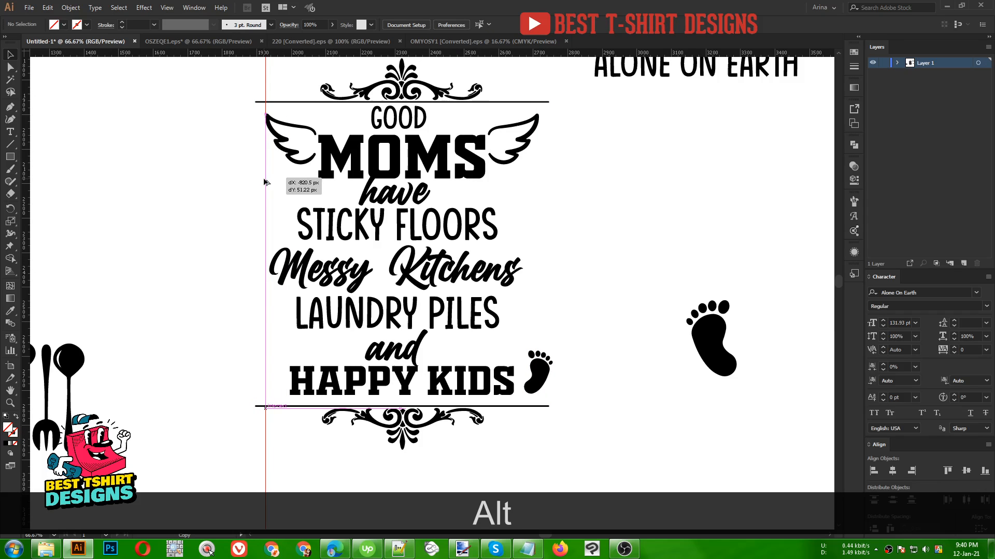
left_click(579, 185)
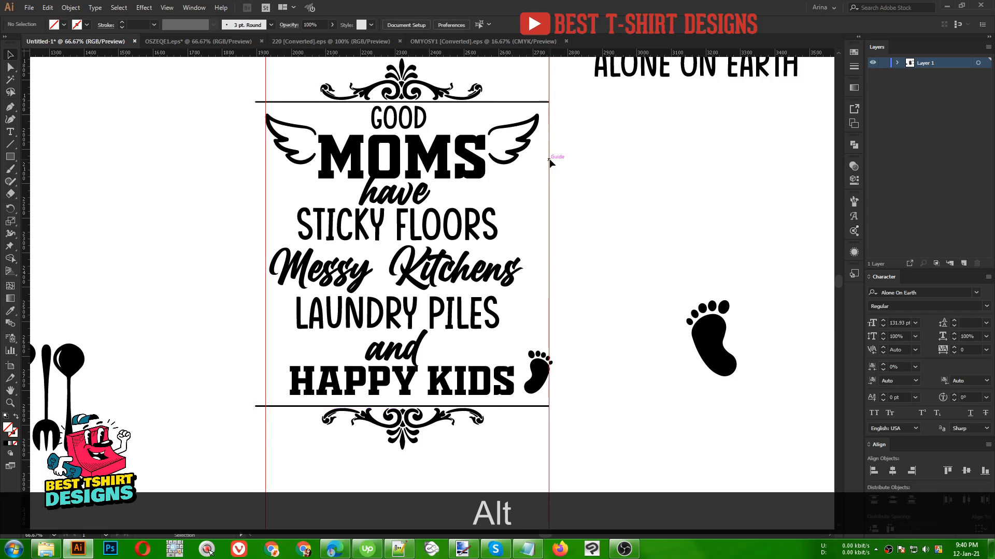
left_click_drag(551, 162, 539, 162)
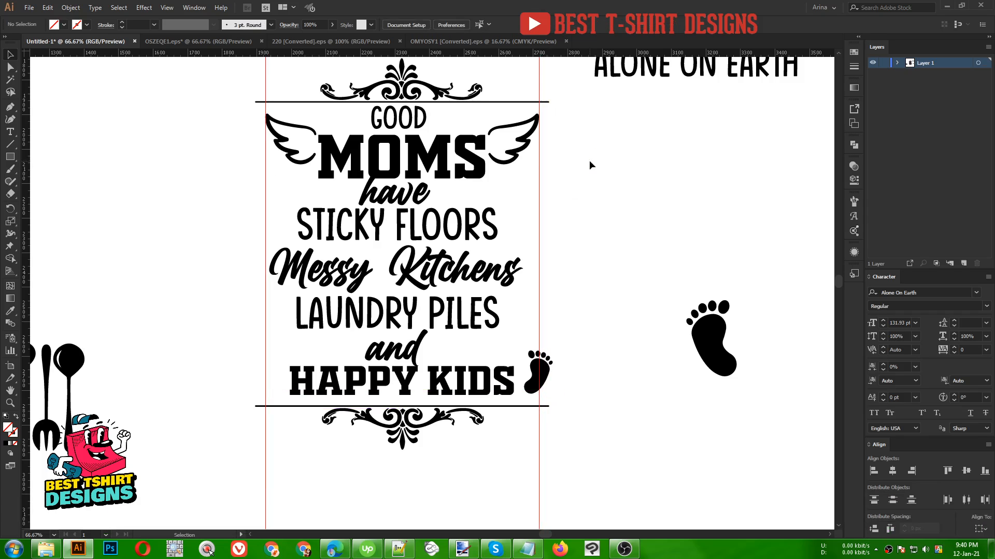
- Scale HAPPY KIDS slightly narrower from its centre
left_click(513, 382)
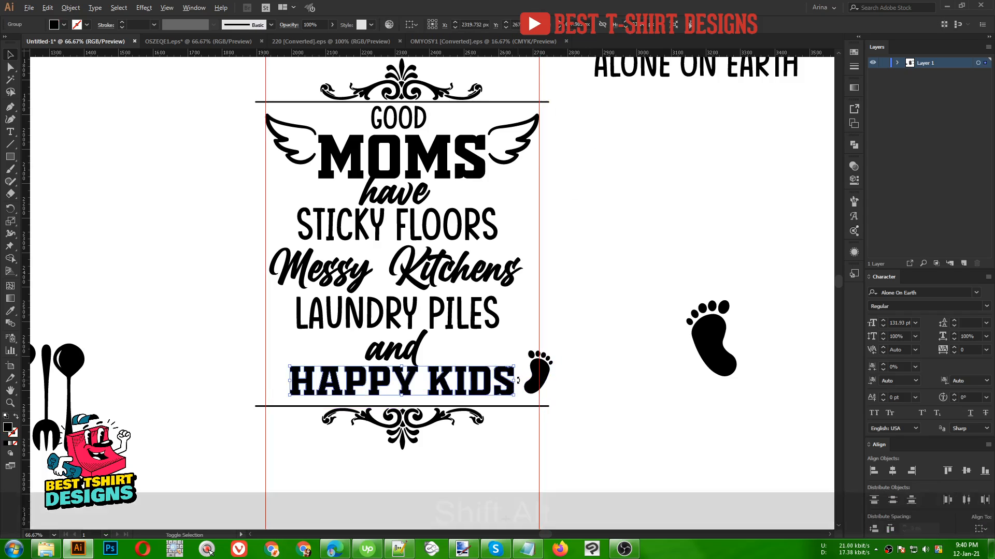
left_click_drag(515, 381, 508, 381)
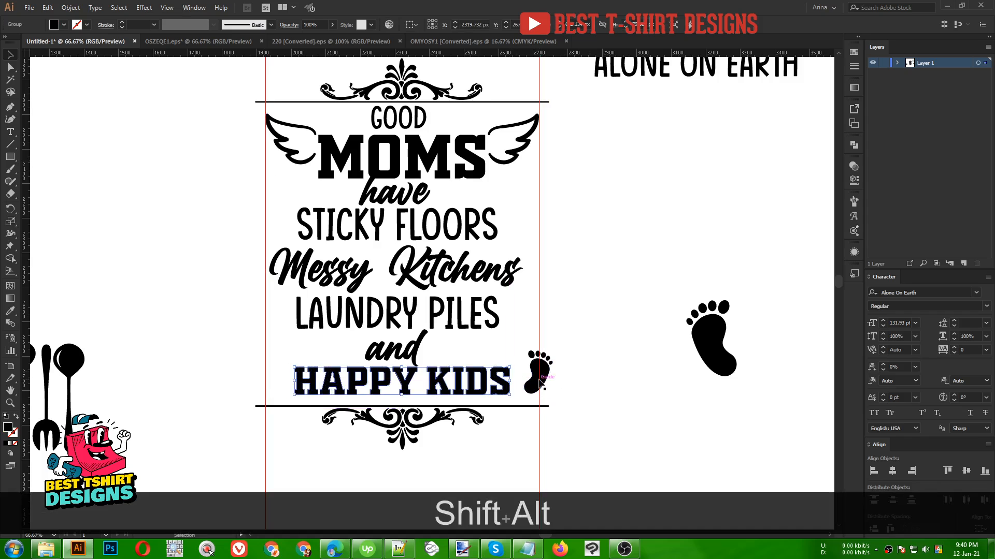
- Nudge the footprint left so it sits against HAPPY KIDS
left_click(539, 380)
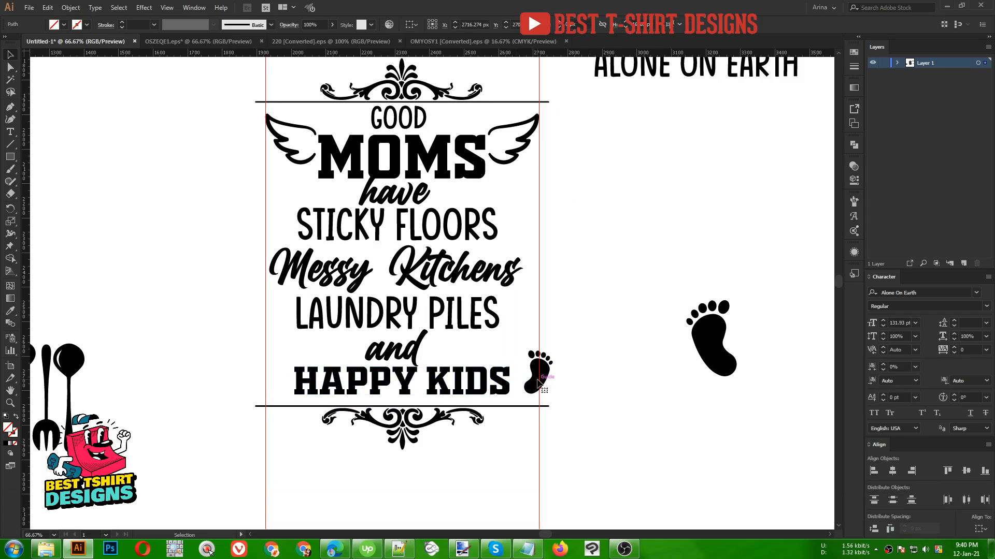
left_click(529, 357)
key("Left")
key("Left")
key("Left")
key("Left")
key("Left")
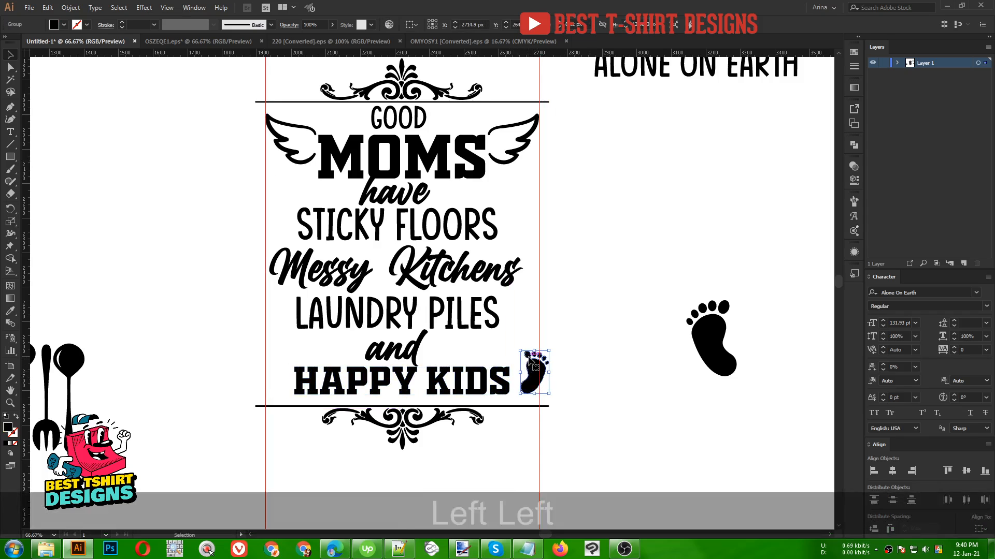
key("Left")
key("Left")
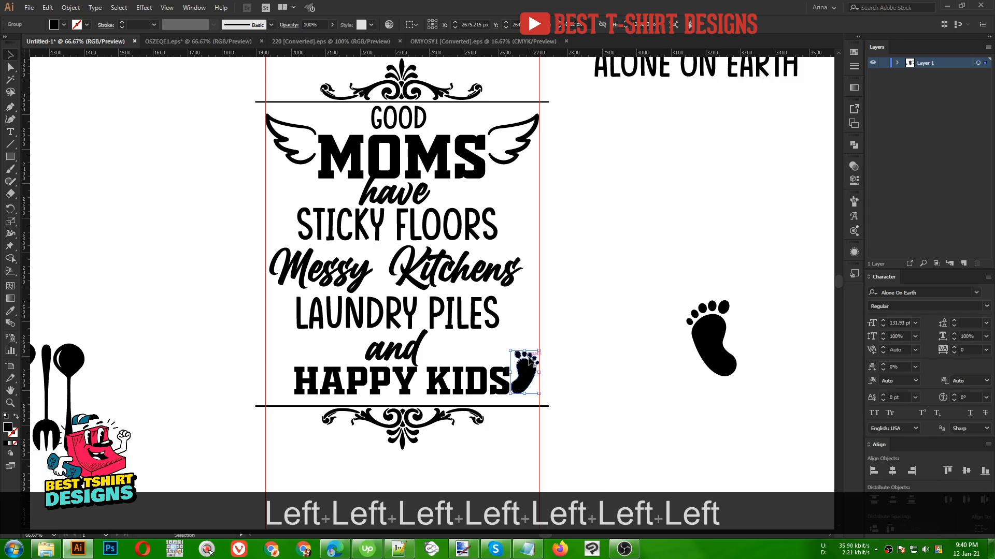
- Move the footprint down slightly to line up with HAPPY KIDS
scroll(601, 366, "up", 1)
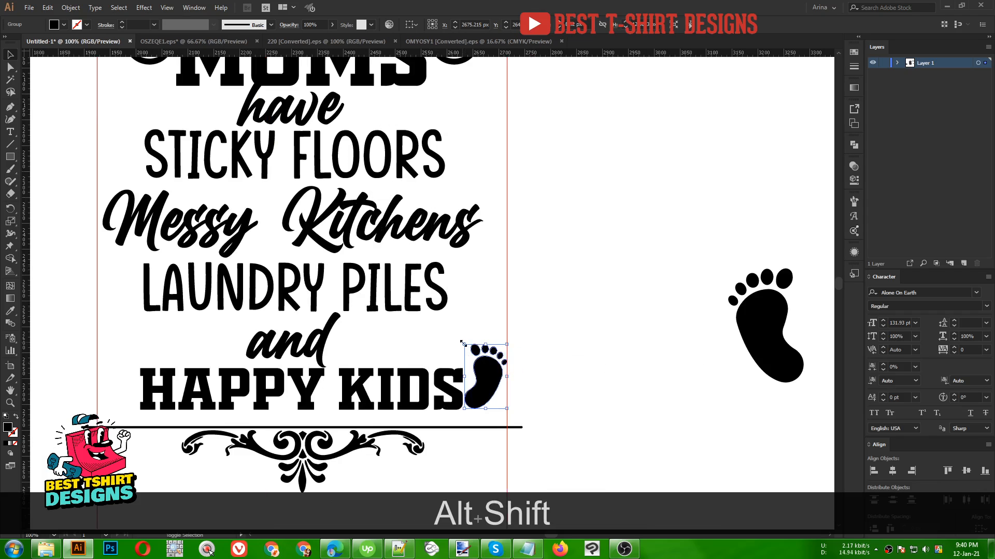
left_click_drag(462, 343, 465, 347)
key("shift+Down")
key("shift+Down")
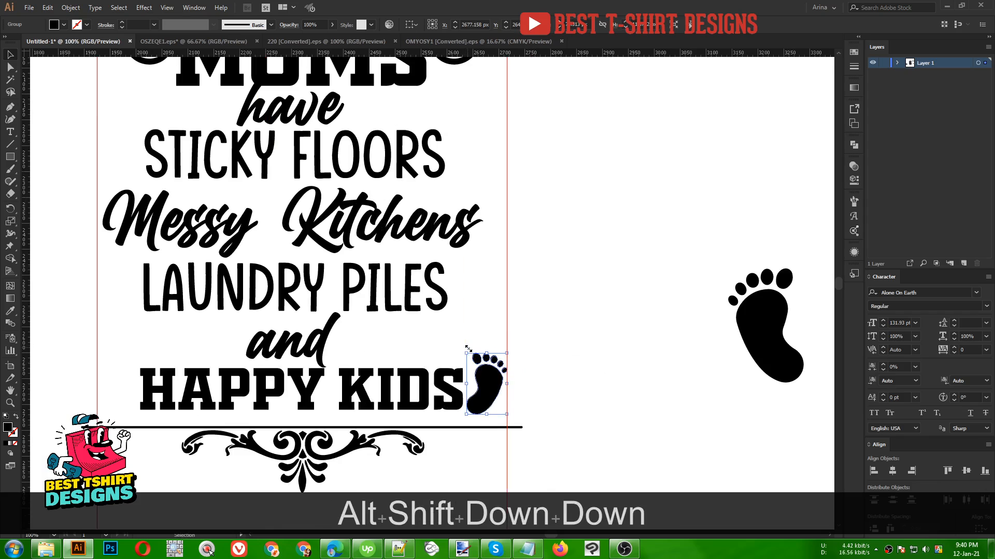
key("shift+Down")
key("shift+Down")
key("shift+Up")
key("shift+Down")
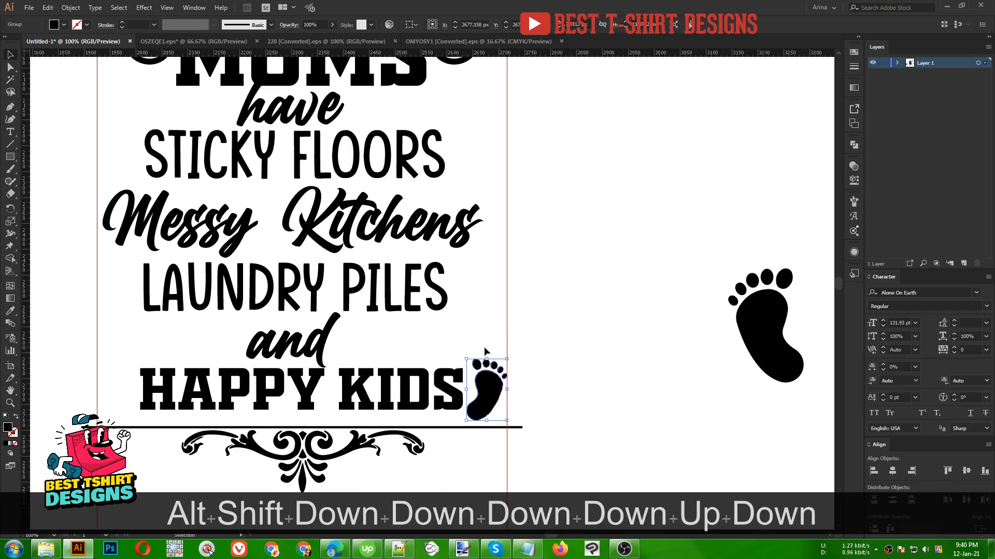
- Duplicate the footprint to the left side of HAPPY KIDS
left_click(570, 350)
left_click_drag(550, 377, 615, 362)
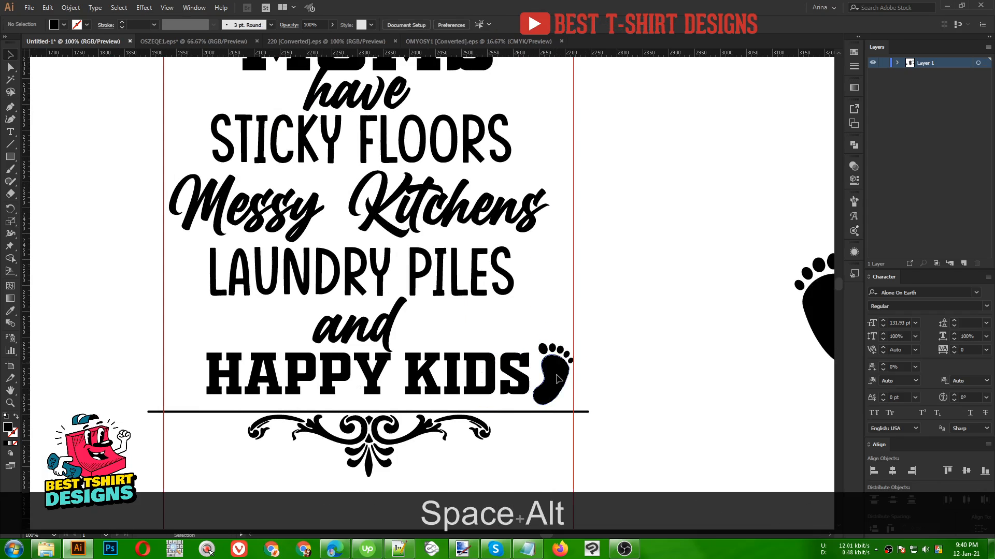
left_click_drag(556, 376, 189, 369)
- Reflect the left footprint across the vertical axis so it mirrors the right one
right_click(189, 369)
mouse_move(244, 476)
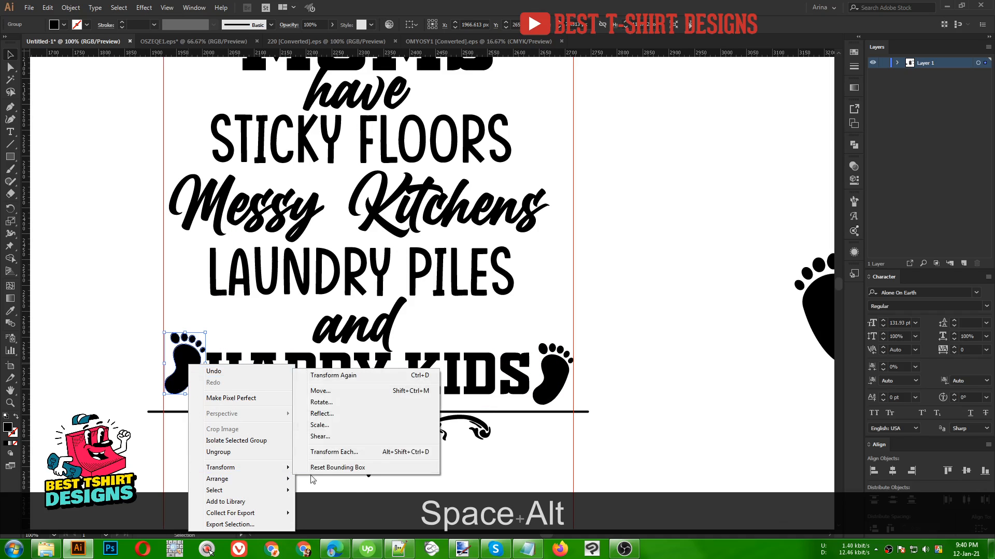
left_click(346, 417)
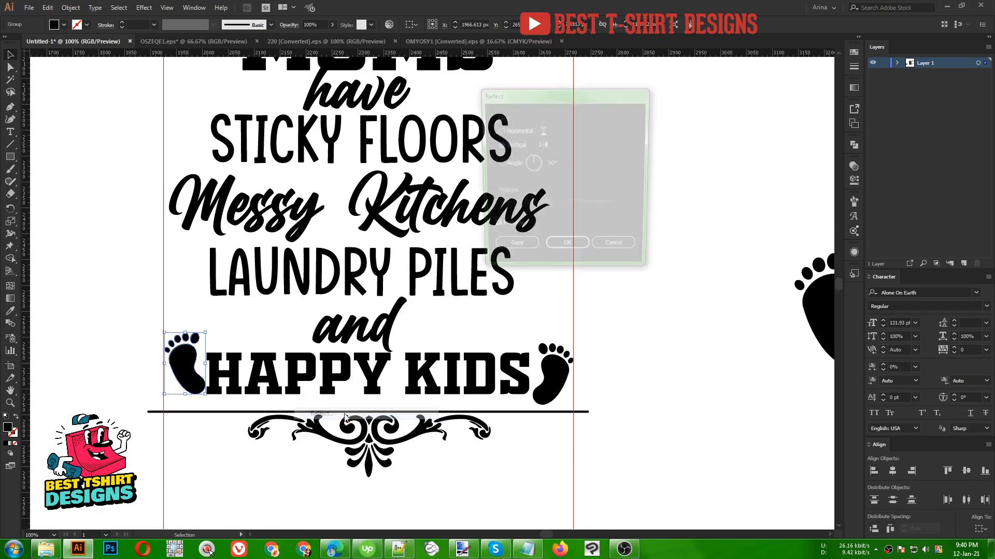
left_click(567, 249)
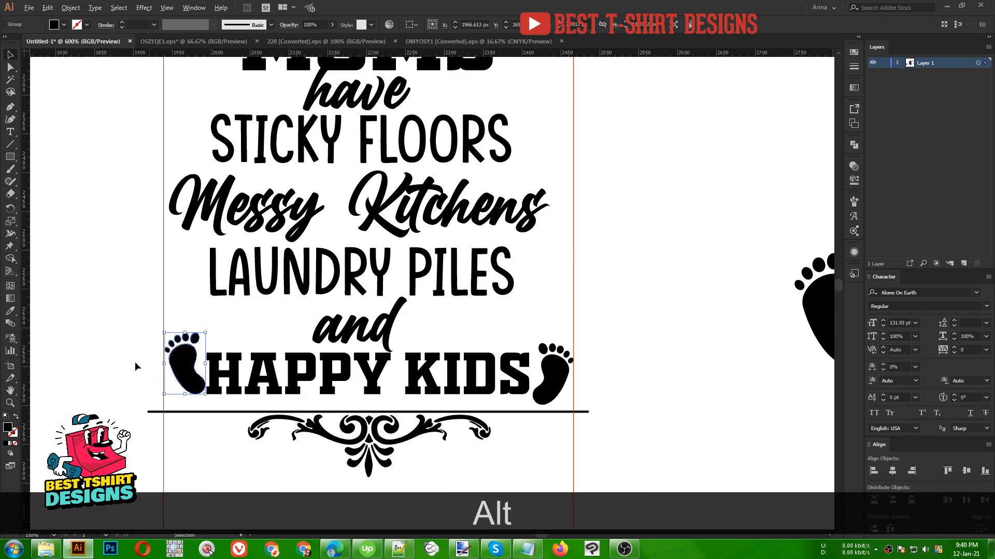
- Nudge the mirrored footprint slightly left so it sits against HAPPY KIDS
scroll(156, 360, "up", 5)
left_click_drag(276, 367, 267, 368)
scroll(257, 313, "down", 2)
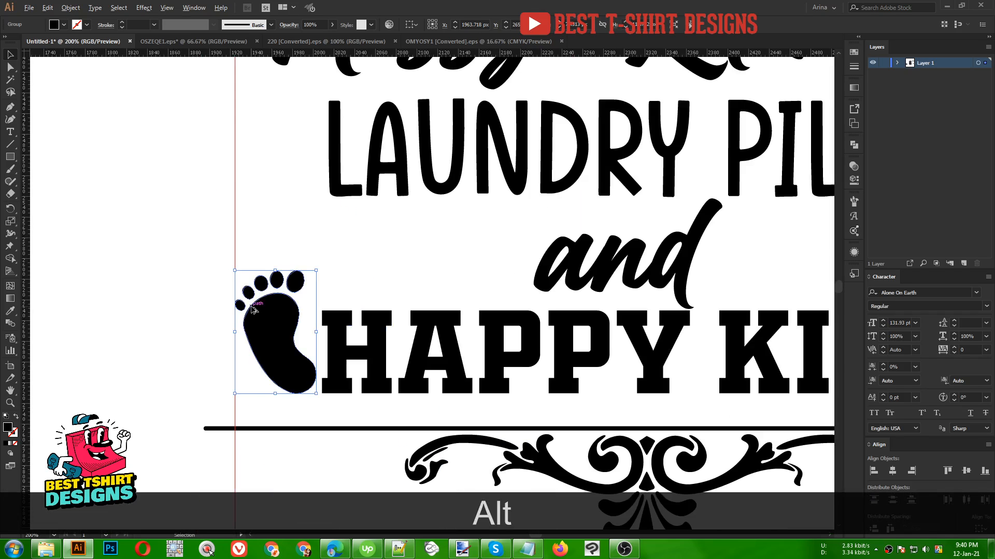
scroll(252, 309, "down", 1)
scroll(263, 329, "down", 1)
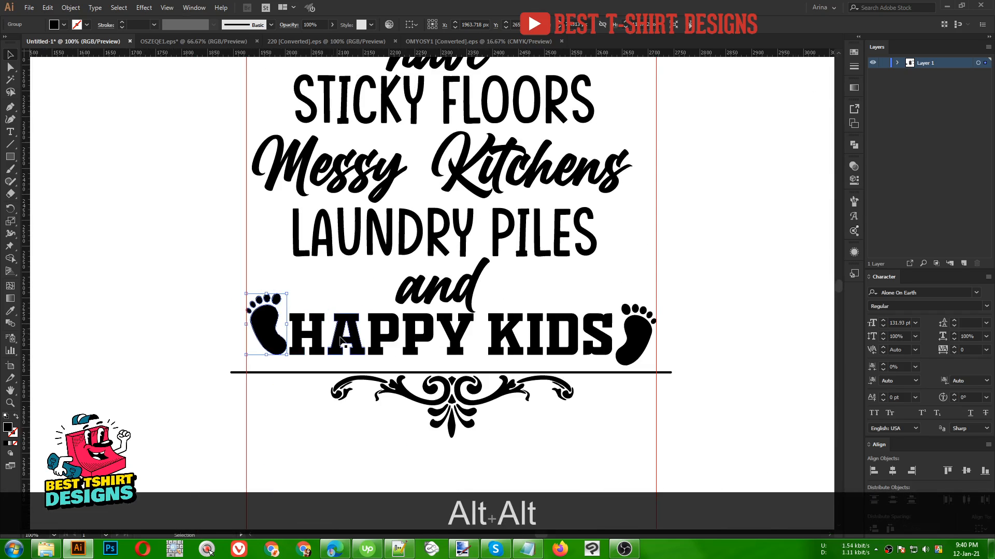
- Align both footprints with HAPPY KIDS vertically and group the three together
left_click(308, 336, "shift")
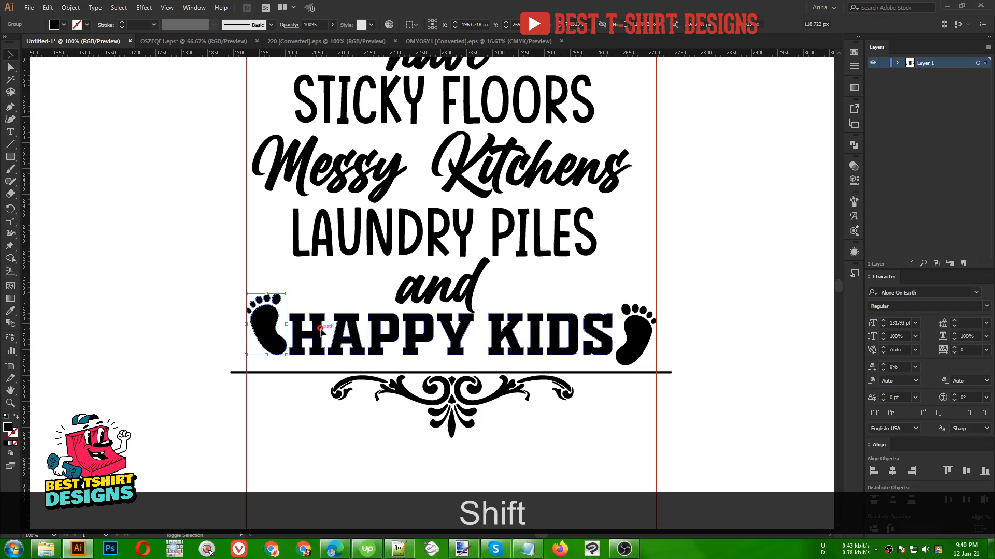
left_click(631, 338, "shift")
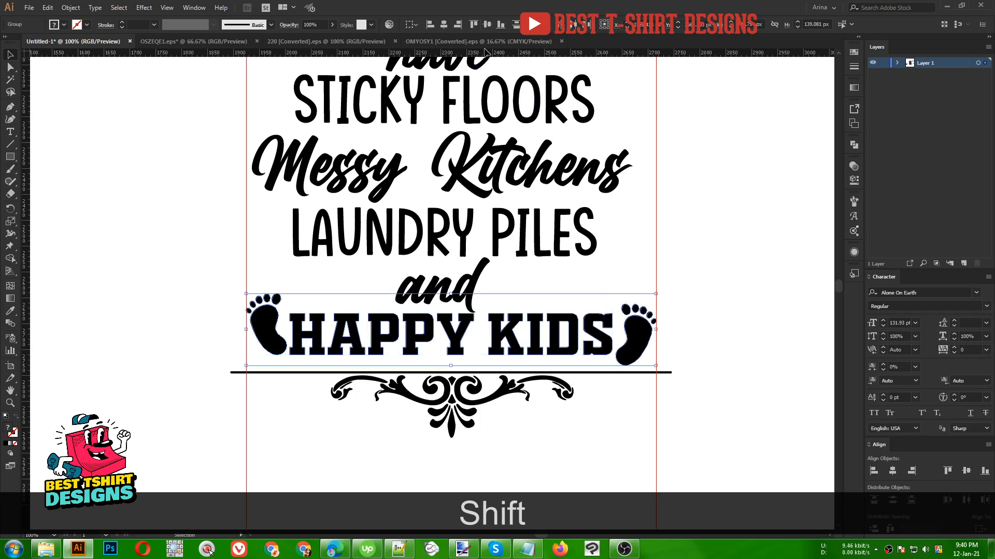
left_click(487, 25)
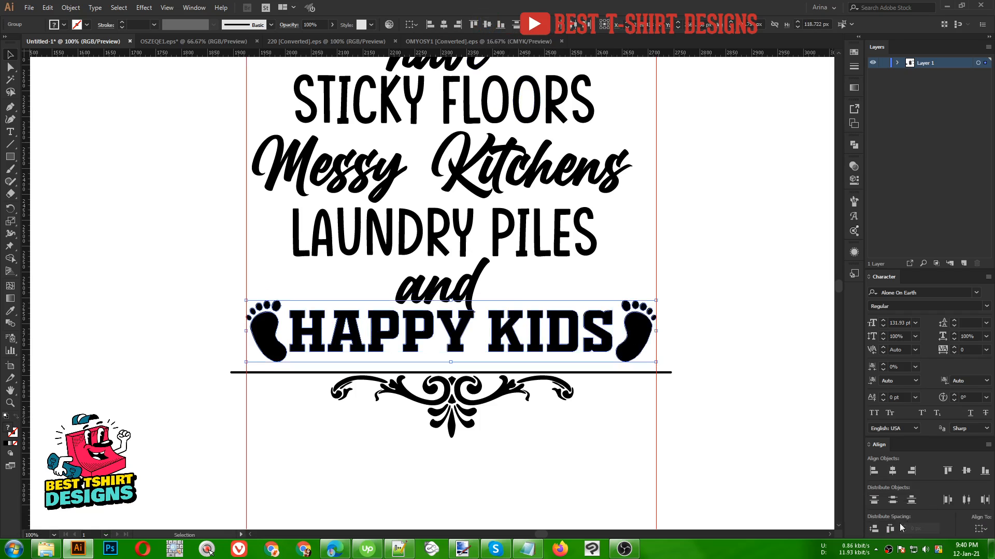
left_click(891, 529)
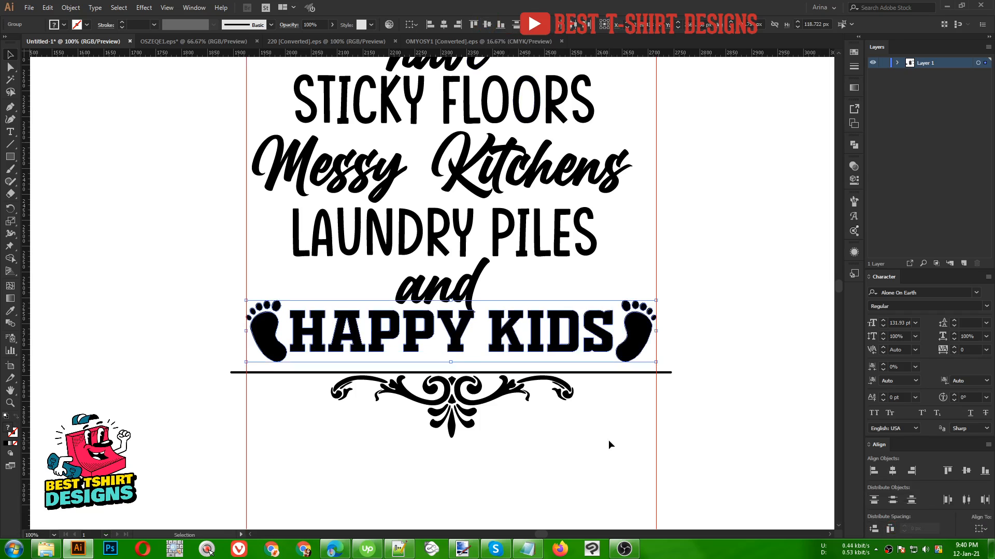
key("ctrl+g")
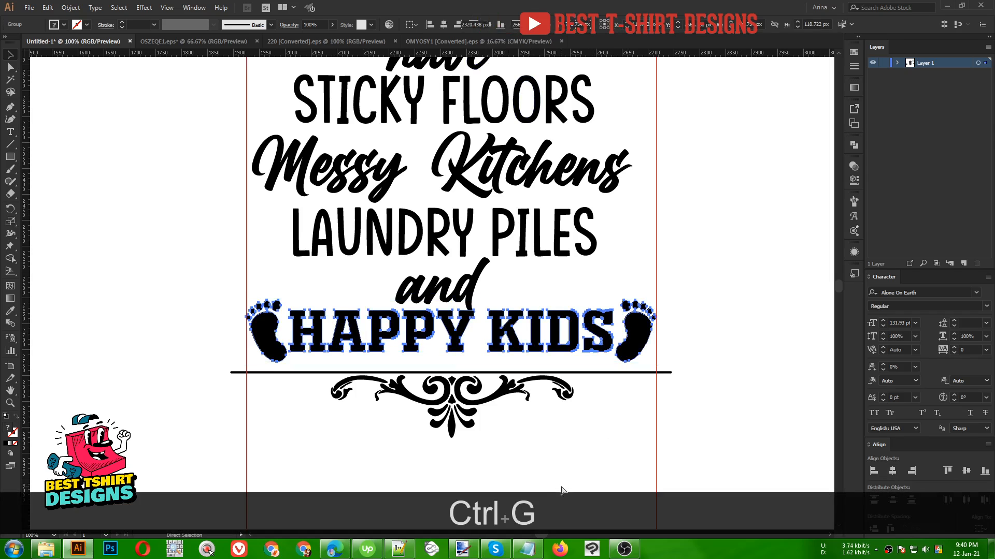
- Fine-tune the spacing between HAPPY KIDS and the right footprint inside the group
left_click(552, 468)
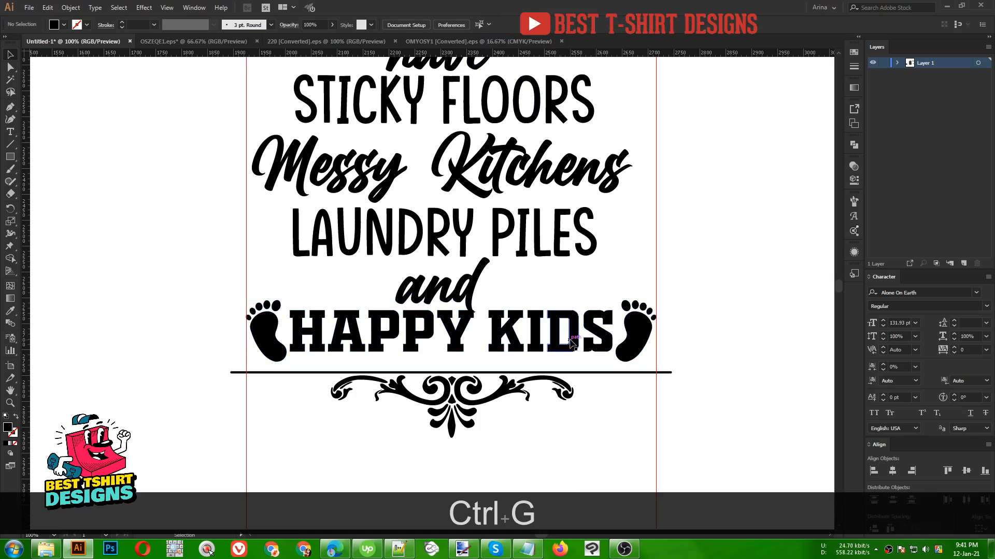
double_click(596, 332)
left_click_drag(614, 329, 609, 330)
double_click(628, 406)
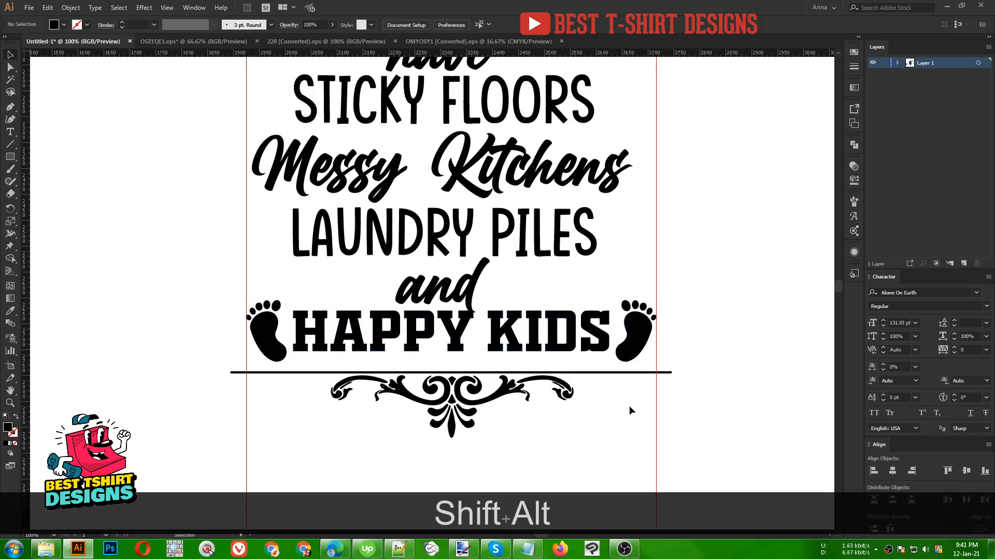
left_click(597, 338)
left_click(595, 422)
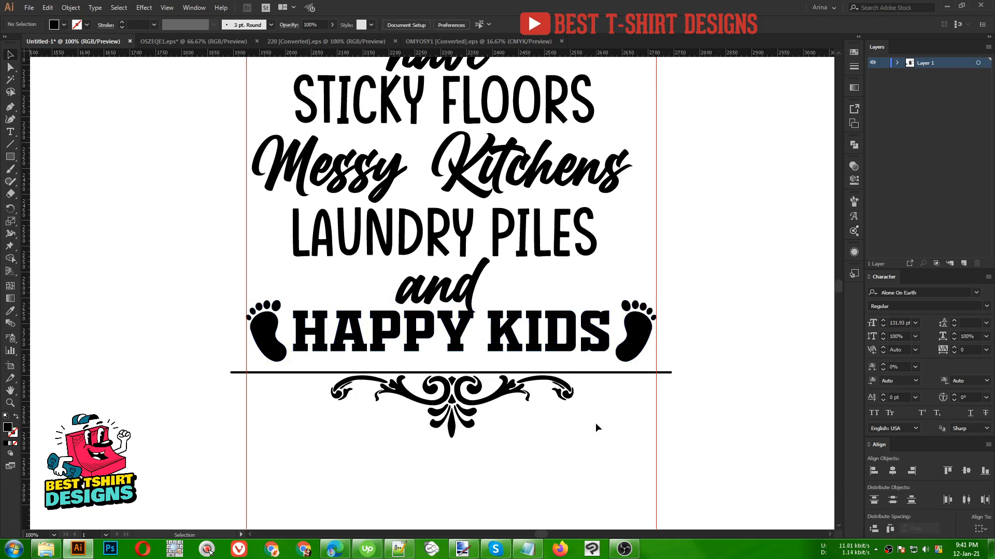
- Scale Messy Kitchens slightly narrower from its centre
scroll(546, 432, "up", 3)
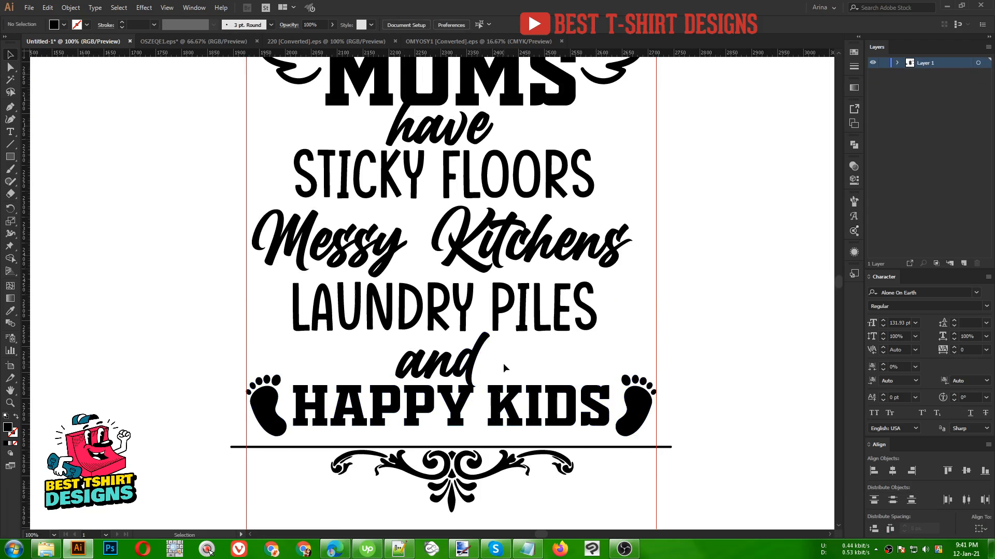
scroll(503, 362, "up", 2)
scroll(505, 365, "down", 1)
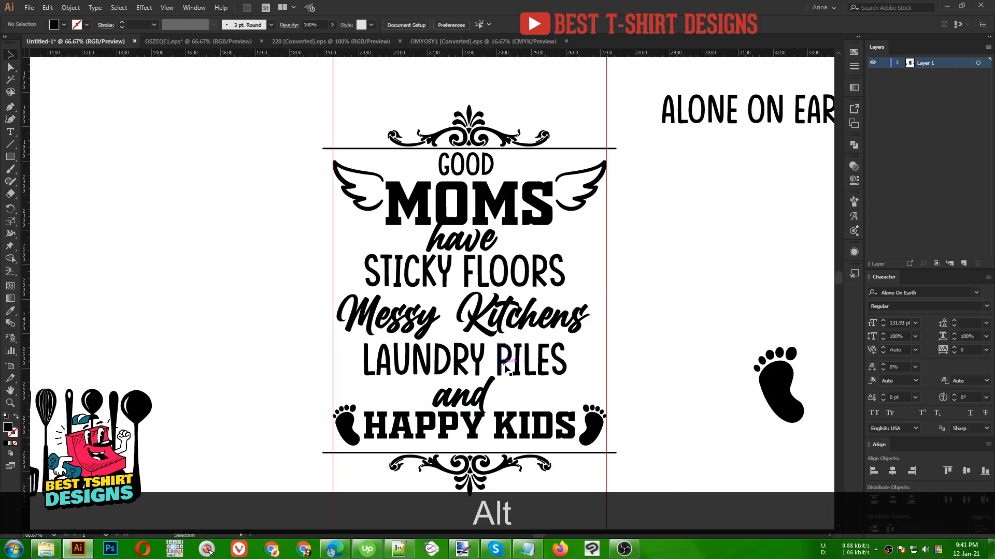
left_click(512, 300)
left_click_drag(591, 315, 580, 317)
left_click(645, 343)
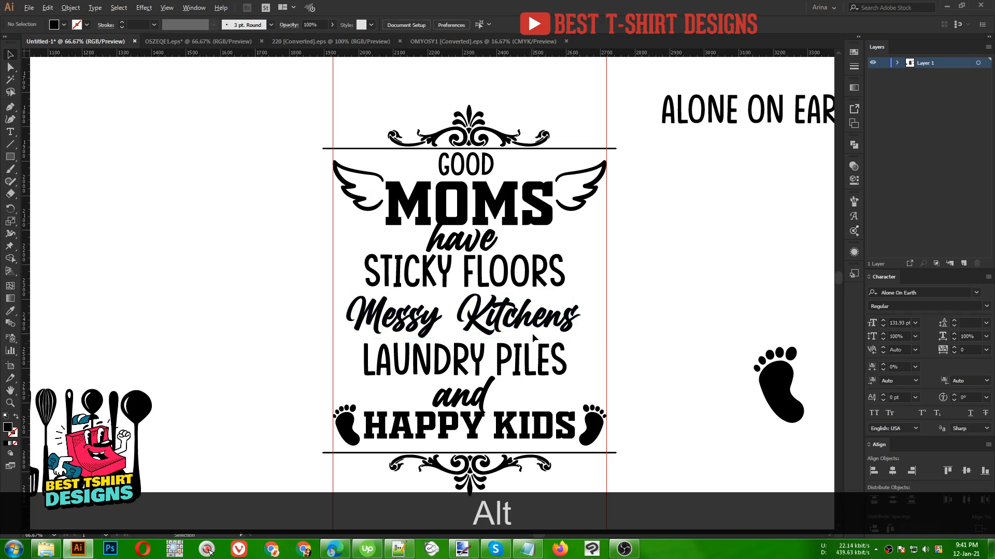
- Cut the spatula and the large spoon out of the kitchen utensils group
scroll(532, 334, "down", 1)
left_click_drag(228, 387, 294, 286)
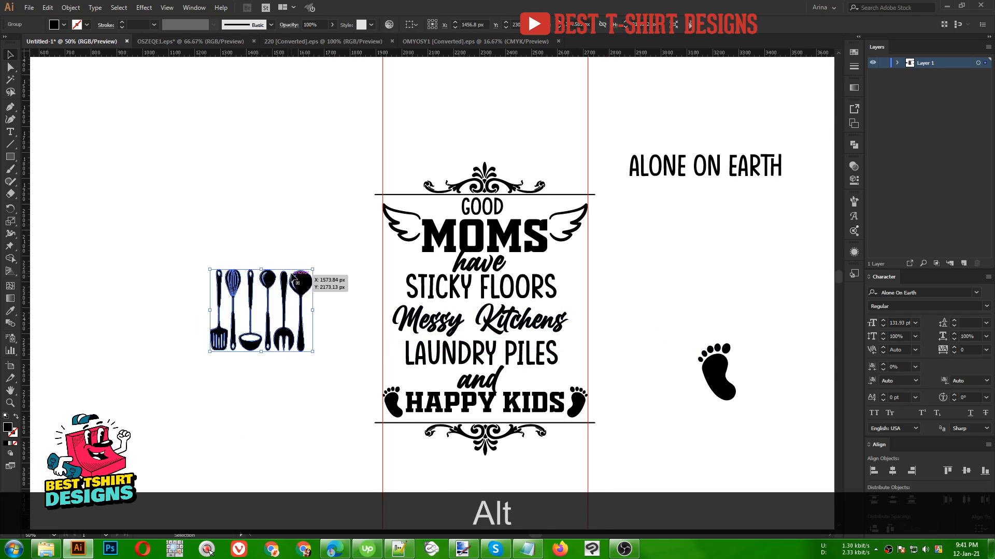
scroll(239, 310, "up", 3)
left_click(294, 315)
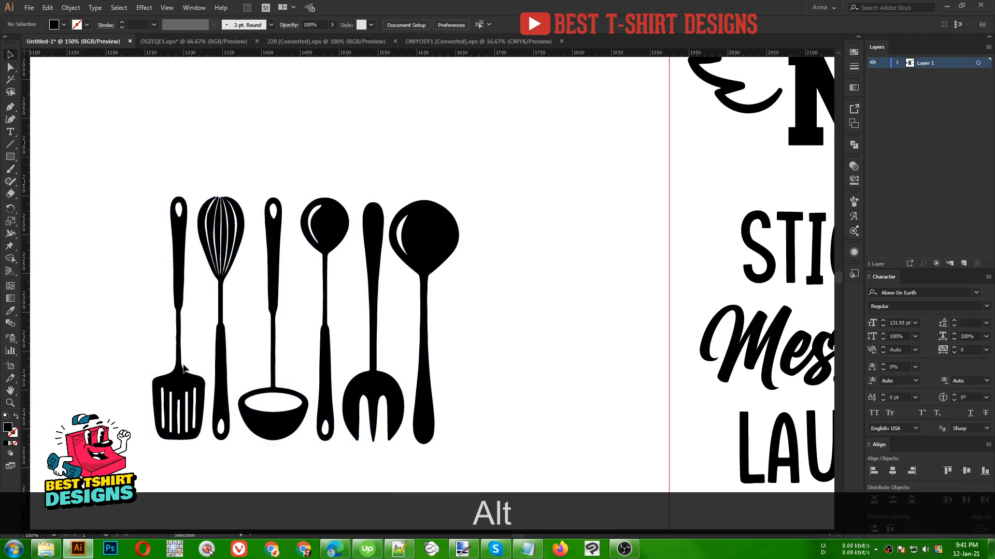
double_click(183, 381)
left_click(182, 381)
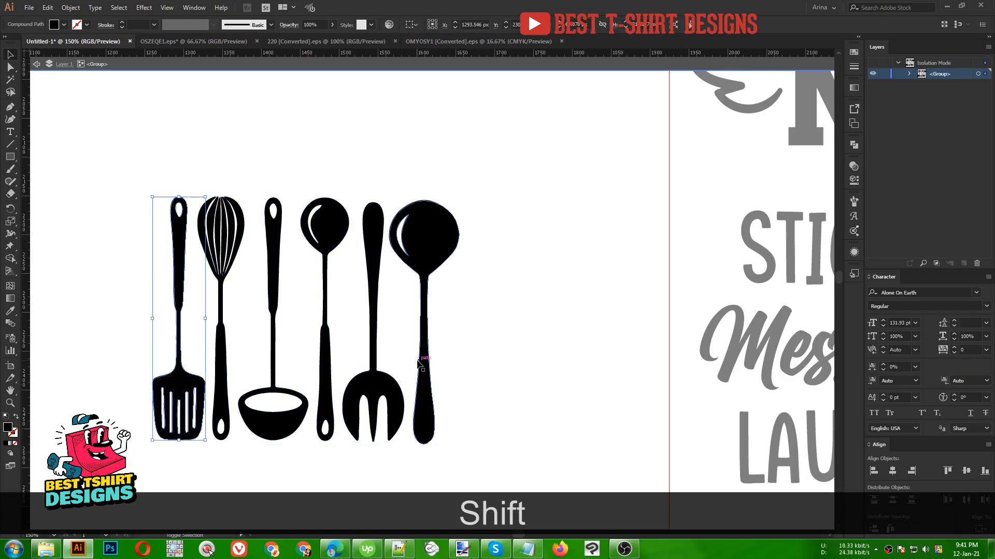
left_click(434, 258, "shift")
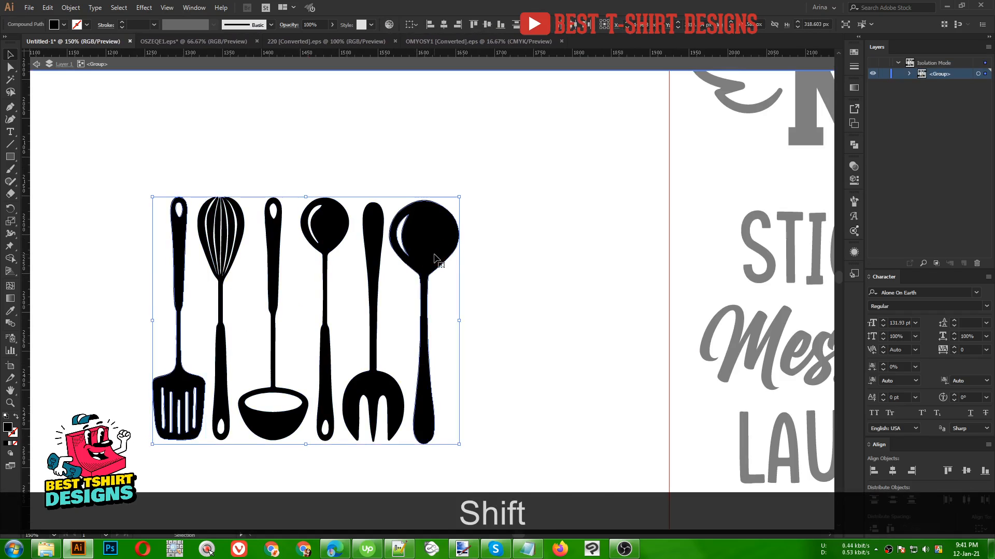
scroll(223, 252, "down", 2)
key("ctrl+shift+alt+x")
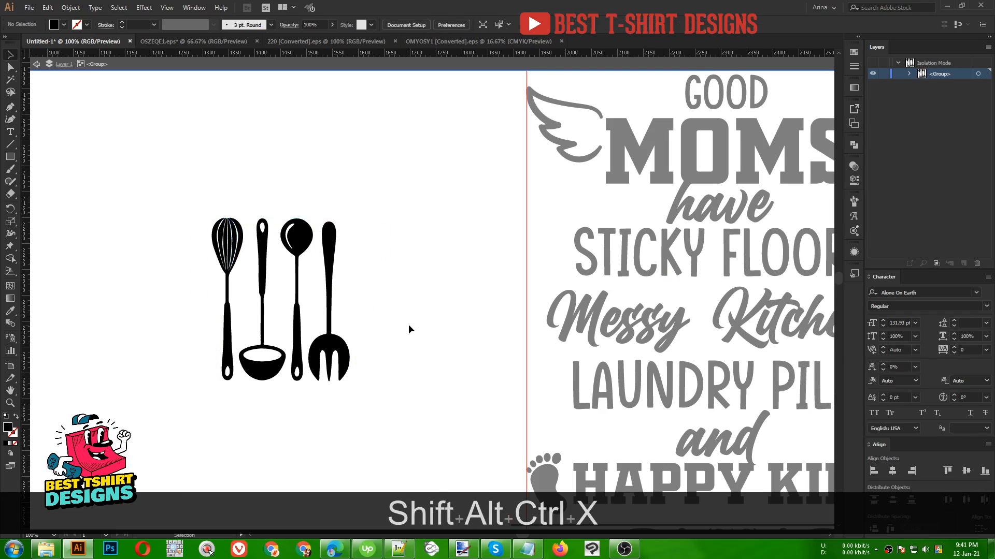
double_click(409, 324)
- Move the remaining utensils set off to the far upper-left of the canvas
left_click_drag(404, 323, 158, 291)
scroll(158, 290, "down", 2)
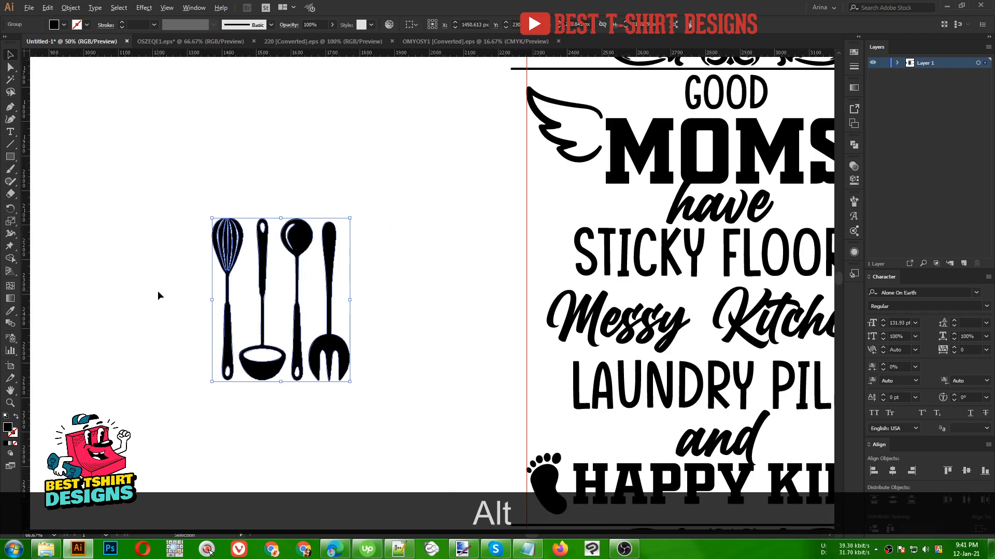
left_click_drag(245, 330, 101, 136)
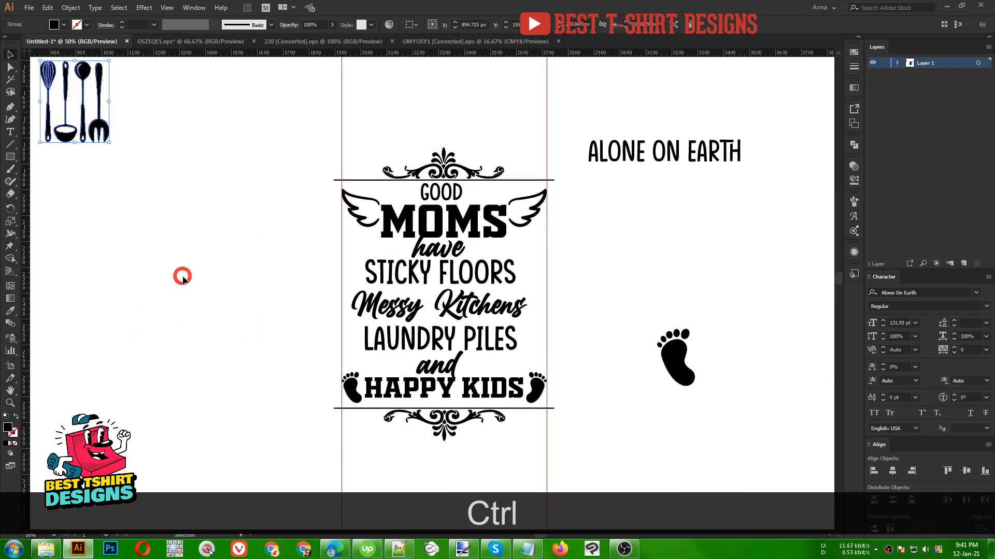
- Paste the spatula and spoon beside the design and line them up side by side at the top
key("ctrl+v")
left_click_drag(389, 322, 215, 324)
left_click(250, 364)
left_click_drag(190, 275, 246, 309)
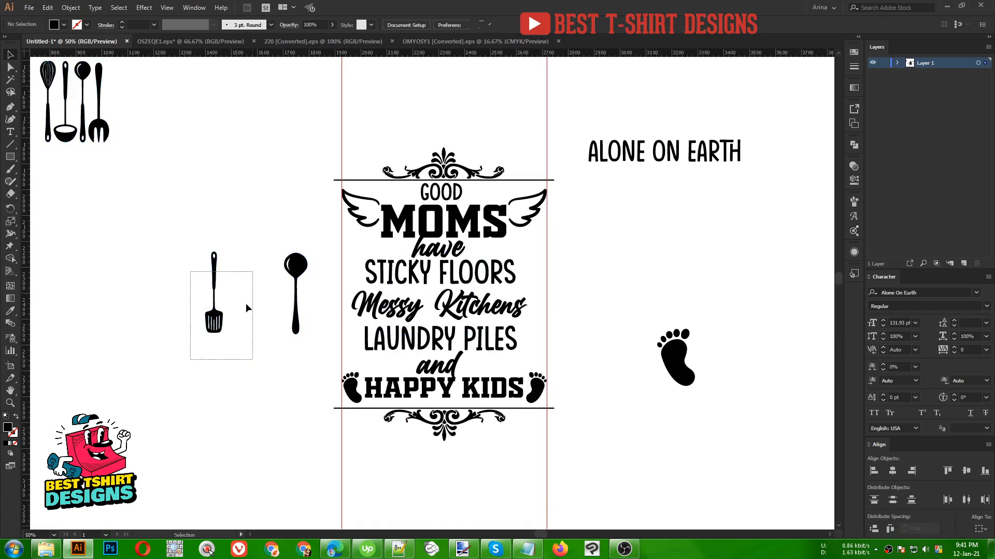
left_click_drag(213, 247, 231, 355)
left_click_drag(296, 284, 235, 284)
scroll(211, 275, "up", 1)
left_click_drag(271, 386, 271, 386)
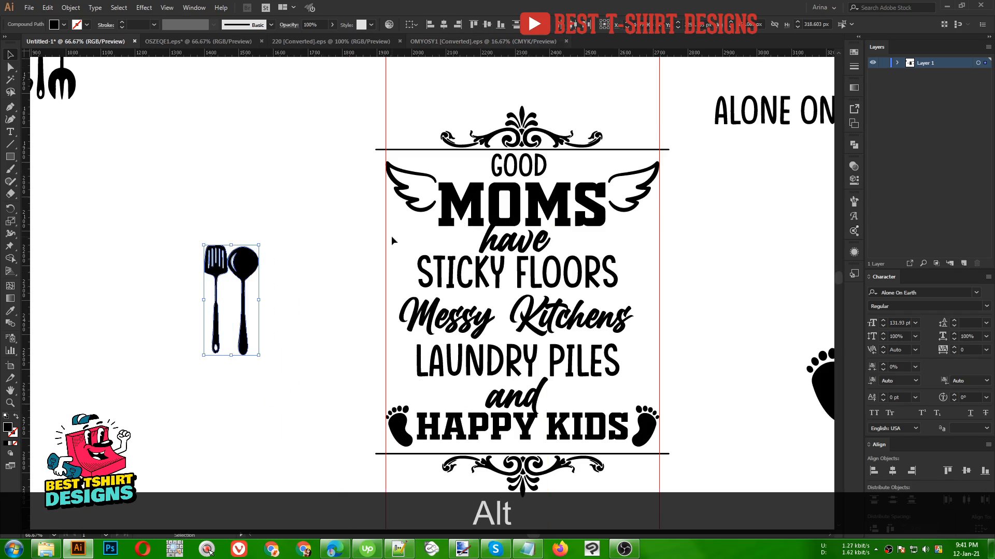
left_click(493, 25)
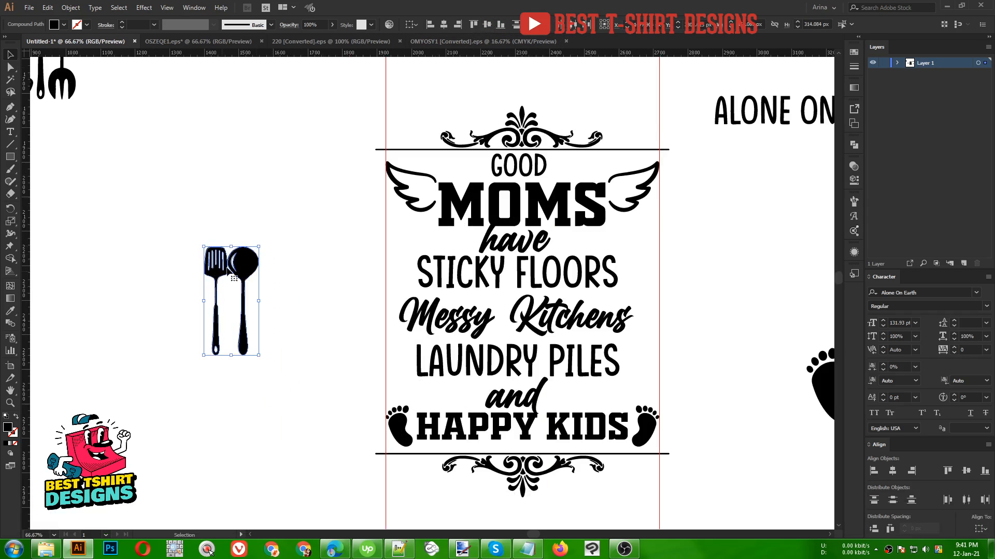
- Rotate the spatula and spoon into a crossed X and align their bottoms
scroll(220, 272, "up", 2)
left_click(241, 295)
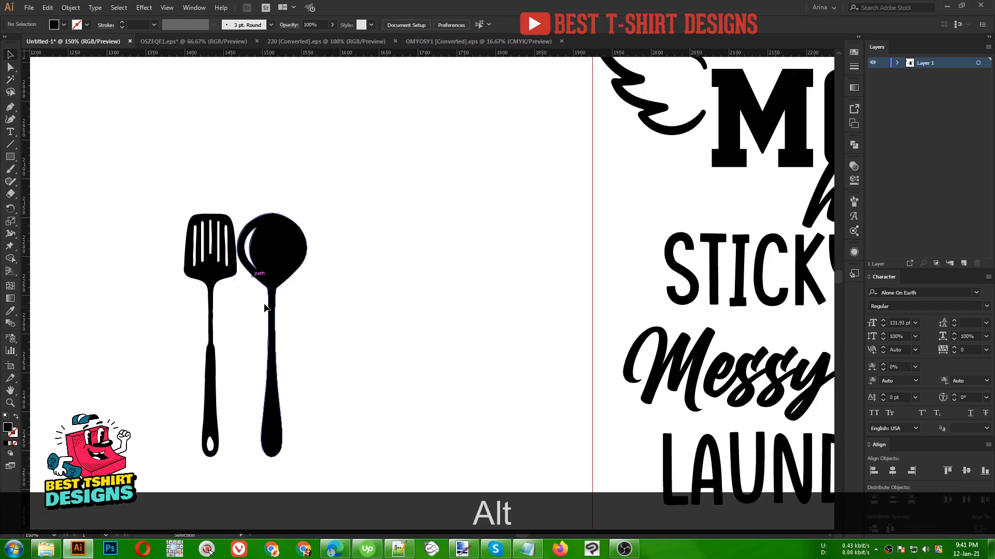
left_click(268, 267)
left_click_drag(312, 214, 347, 258)
left_click(218, 222)
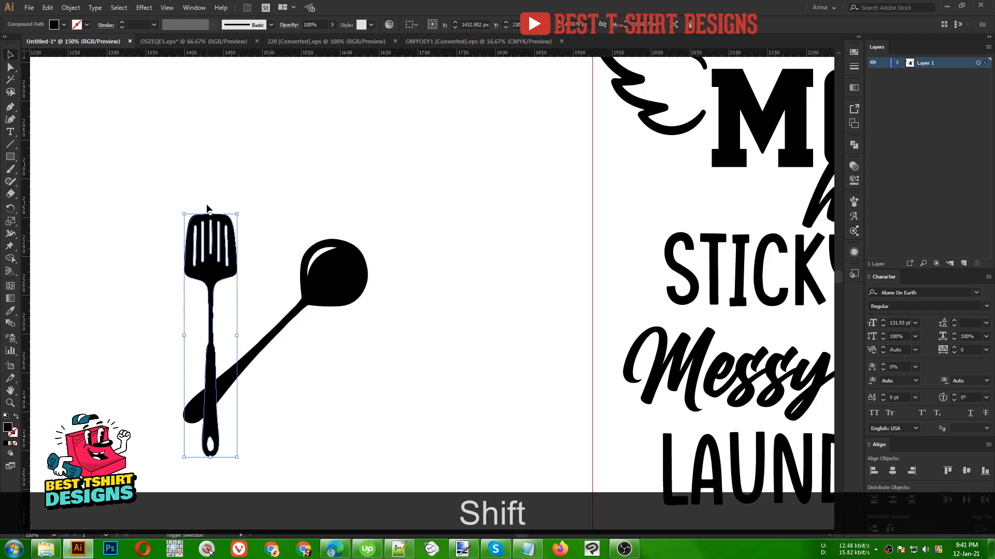
left_click_drag(212, 210, 145, 202)
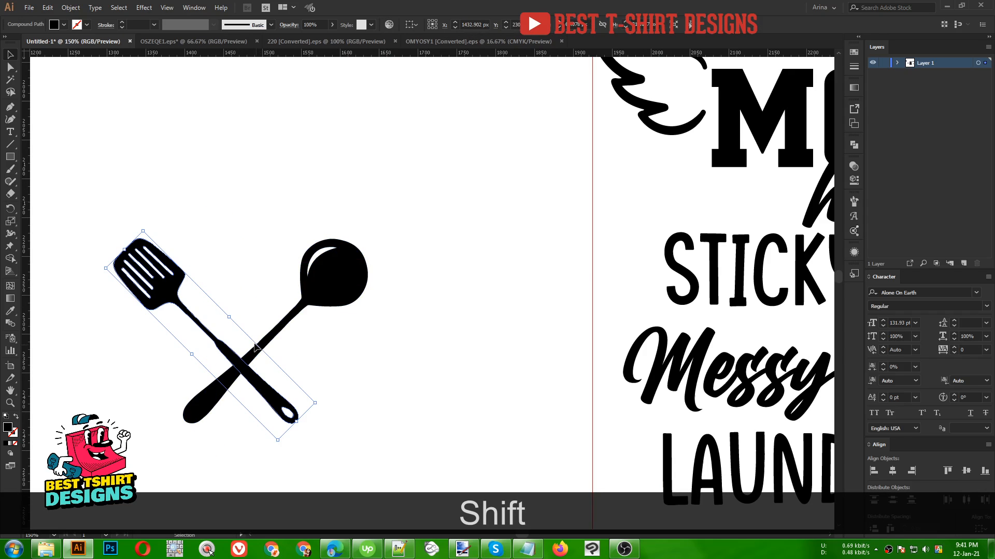
left_click_drag(264, 382, 319, 382)
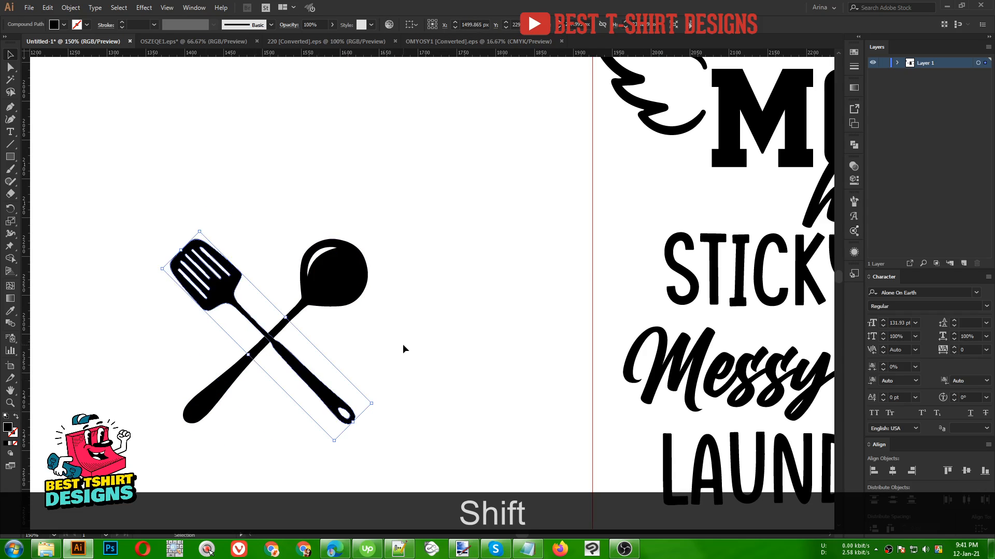
left_click_drag(402, 346, 115, 206)
left_click(487, 26)
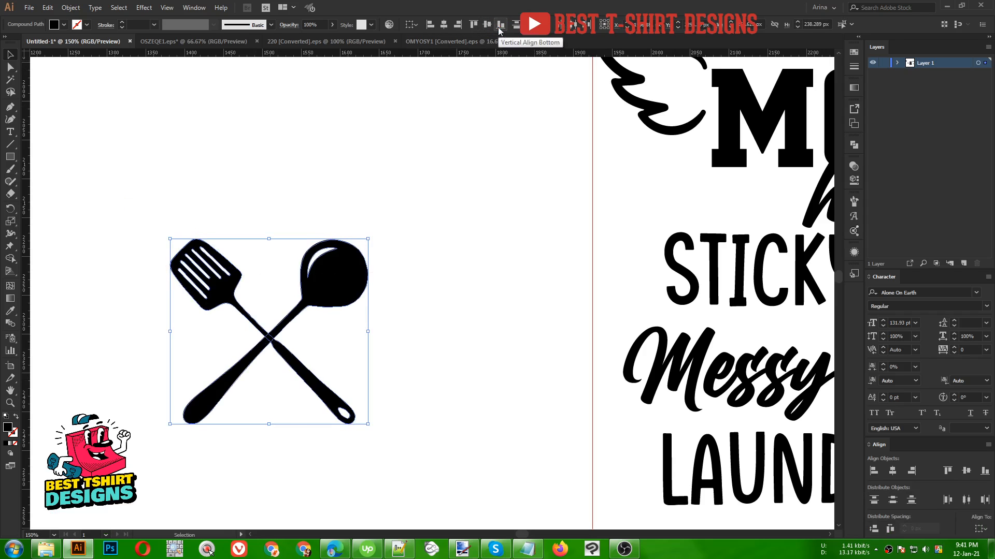
- Try the grouped crossed utensils beside Messy Kitchens and delete them
scroll(183, 294, "down", 2)
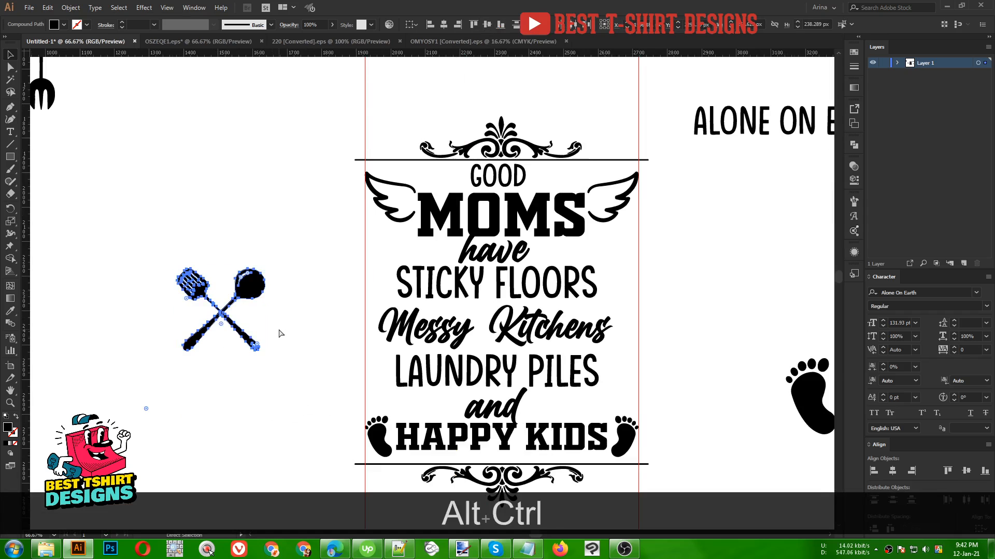
key("ctrl+alt+g")
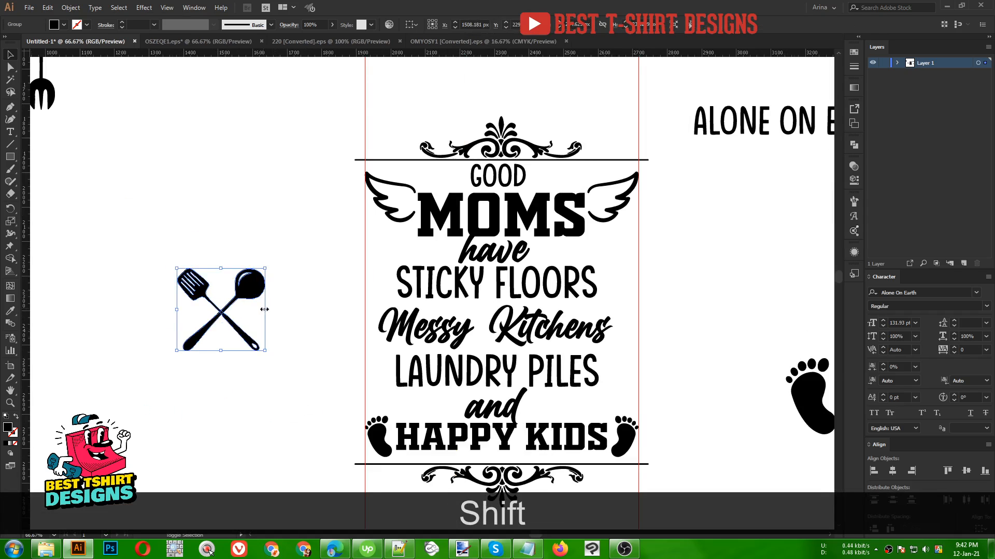
left_click_drag(264, 309, 380, 336)
scroll(569, 332, "up", 1)
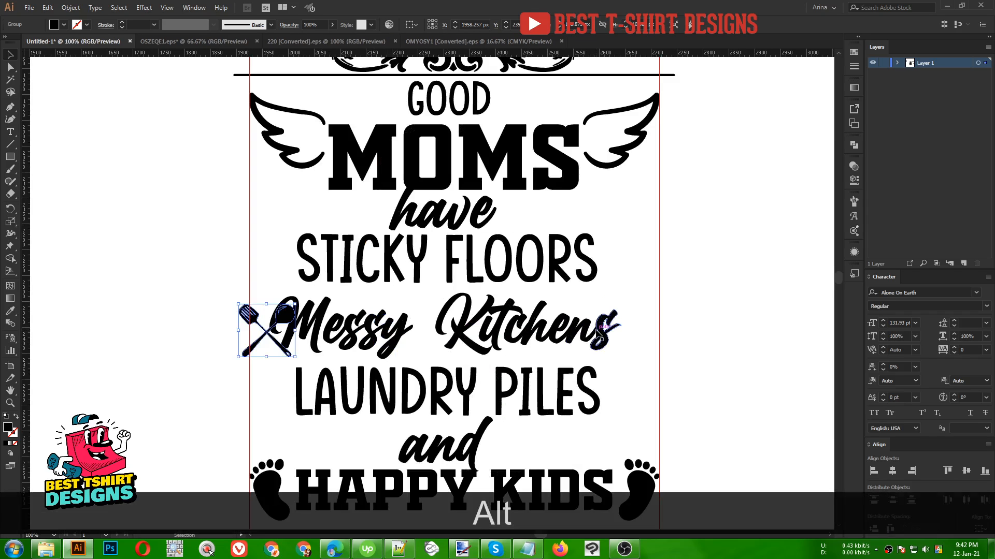
key("Delete")
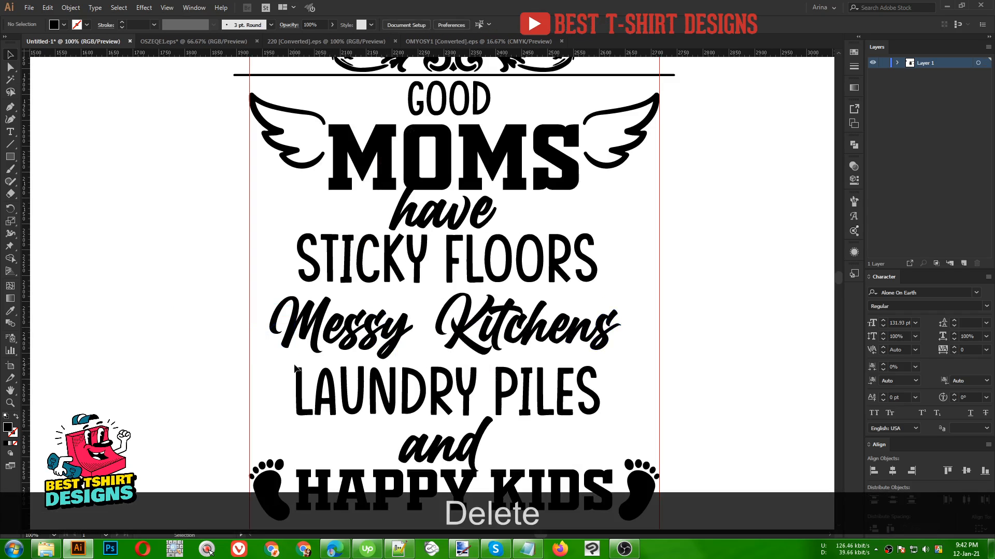
- Stretch the Messy Kitchens line horizontally so it spans the full width between the two guides
left_click(377, 343)
mouse_move(268, 326)
left_mouse_down()
mouse_move(283, 329)
mouse_move(249, 326)
left_mouse_up()
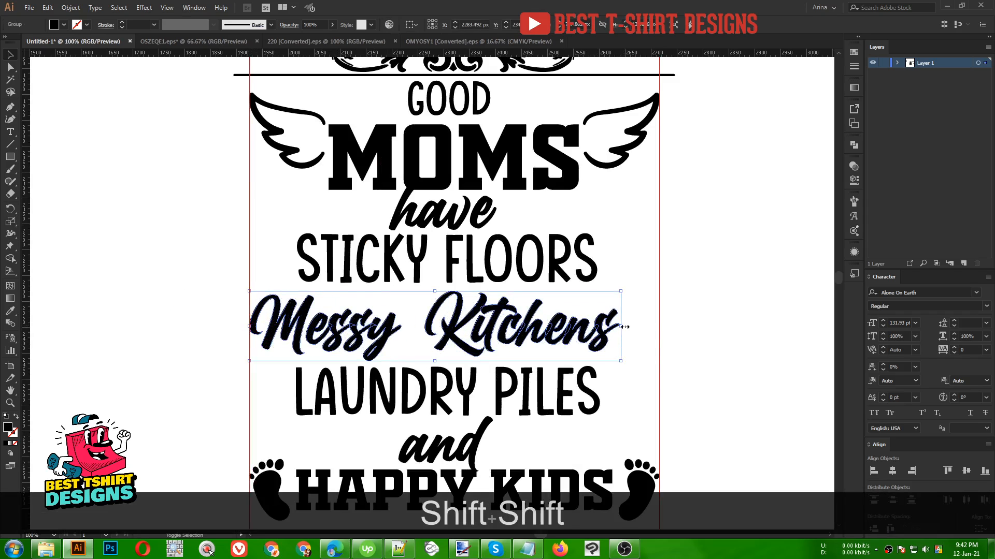
left_click_drag(621, 326, 660, 326)
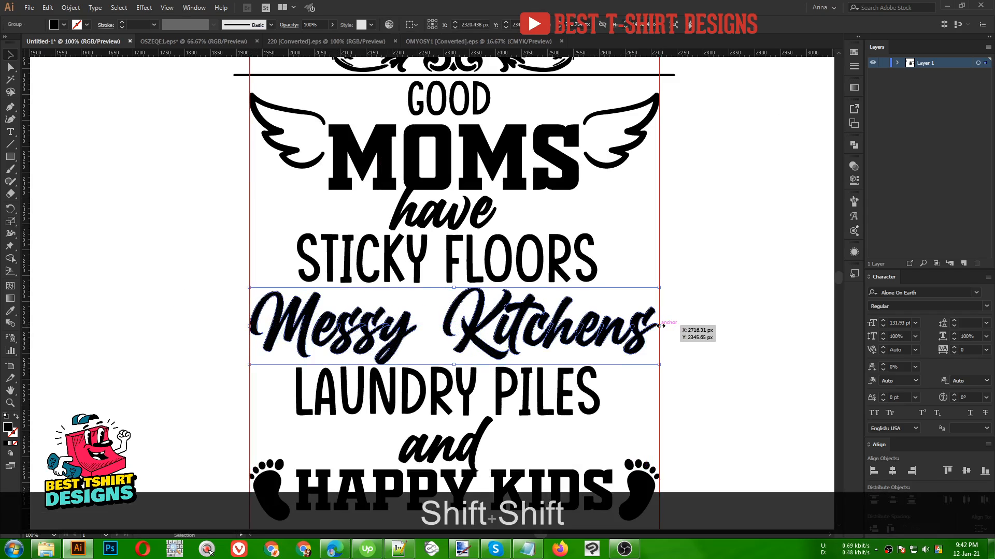
scroll(427, 322, "down", 1)
left_click(628, 375)
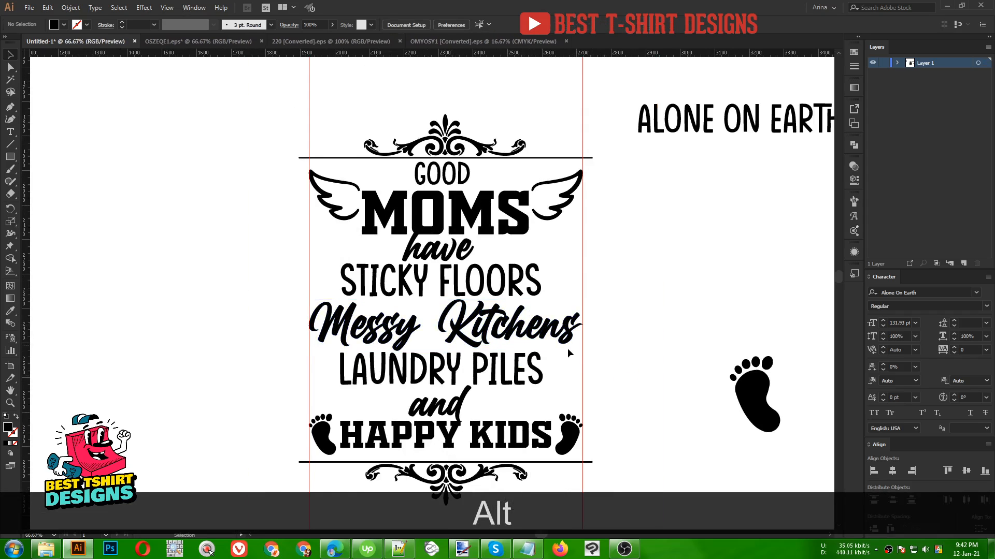
- Select the top ornament, wings, GOOD and MOMS together and nudge them slightly upward
scroll(570, 345, "up", 1)
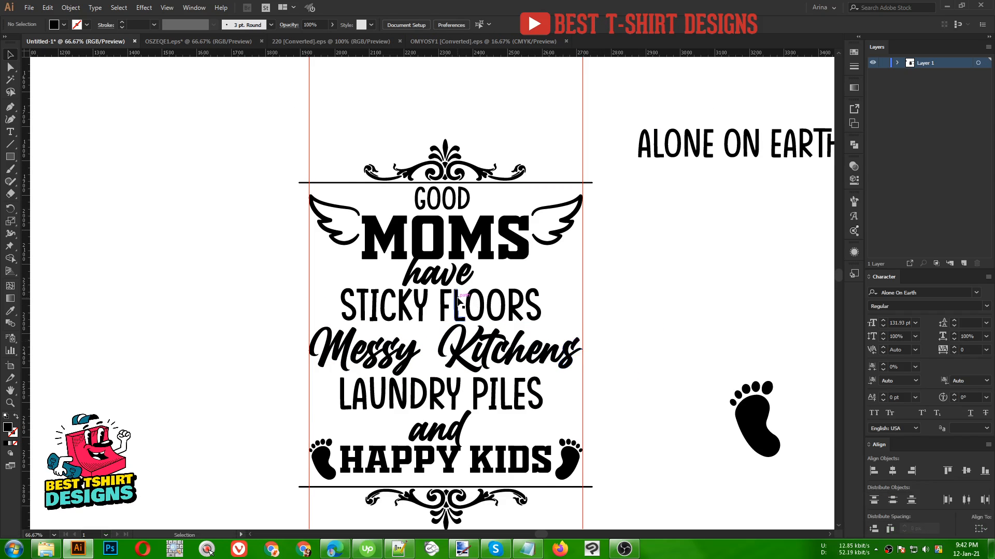
left_click_drag(350, 134, 539, 240)
key("Up")
key("Up")
key("Up")
key("Up")
key("Up")
key("Up")
key("Up")
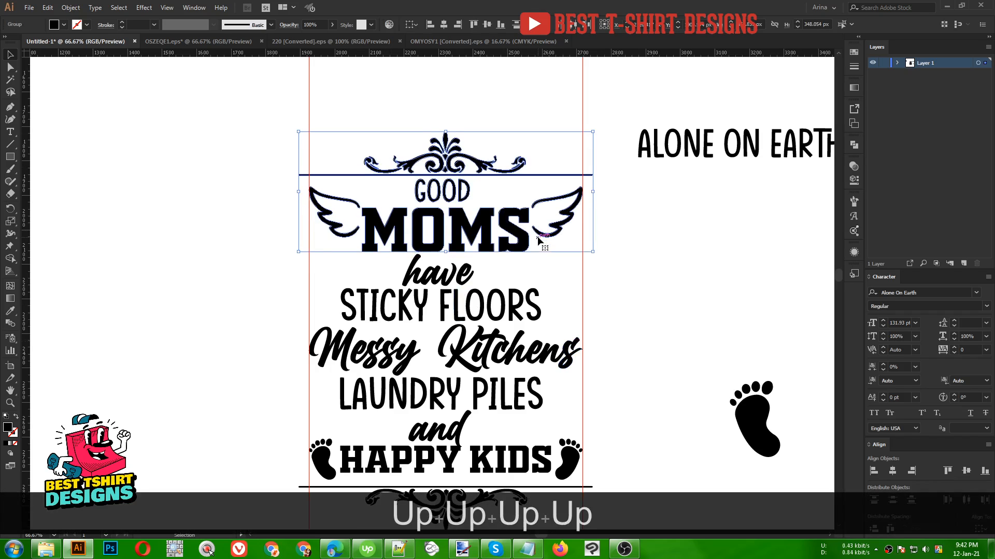
key("Up")
left_click(486, 265)
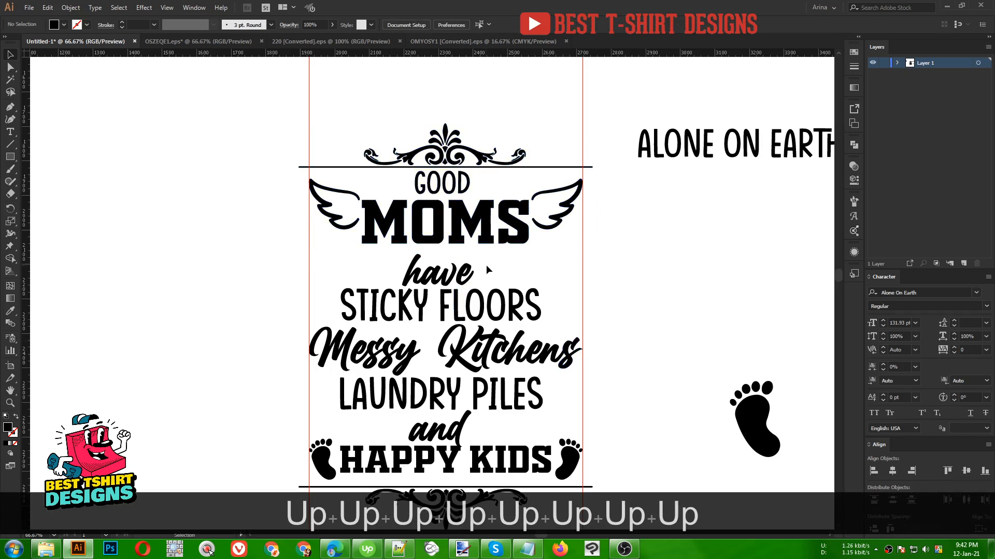
- Nudge the 'have', STICKY FLOORS and Messy Kitchens lines upward to tighten the spacing
left_click(469, 270)
key("Up")
key("Up")
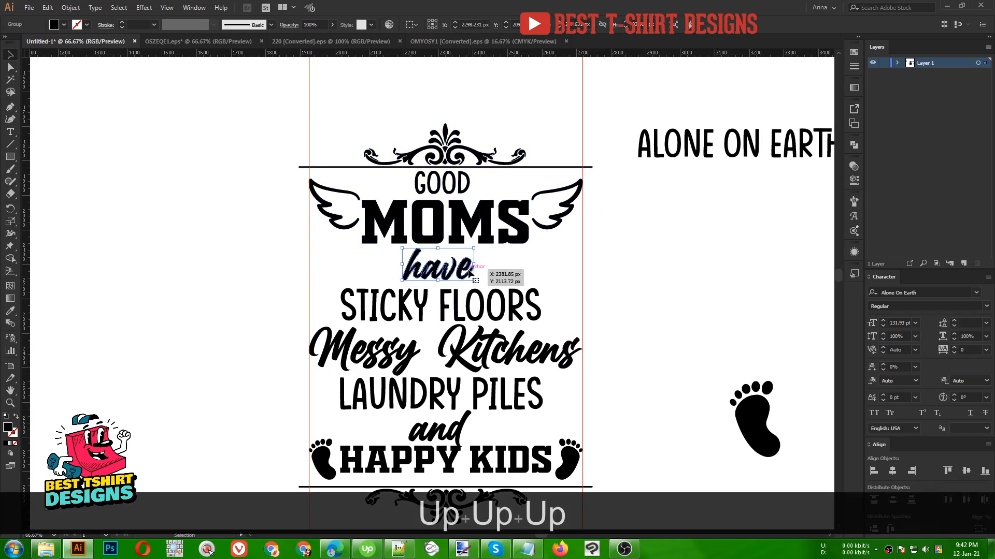
left_click(523, 269)
left_click(505, 300)
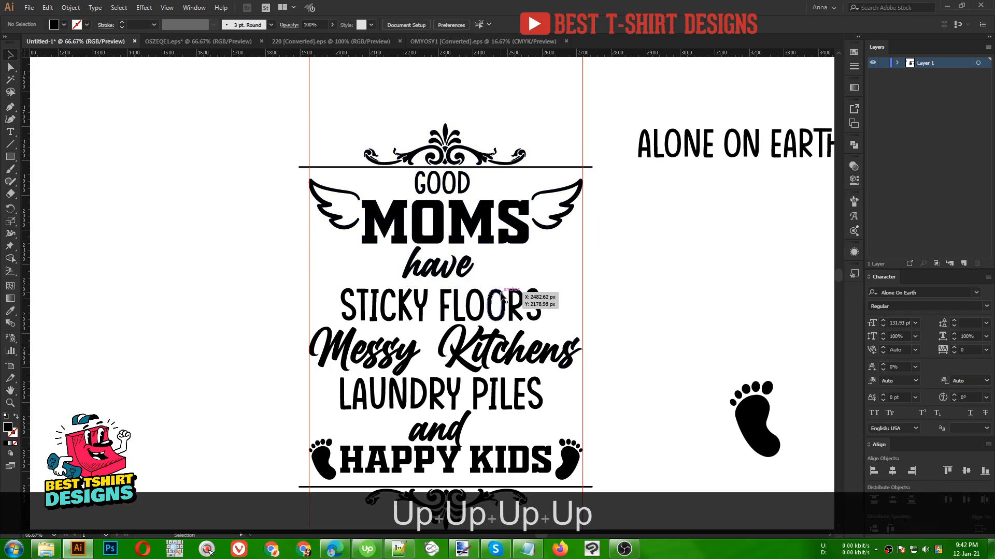
key("Up")
key("Up")
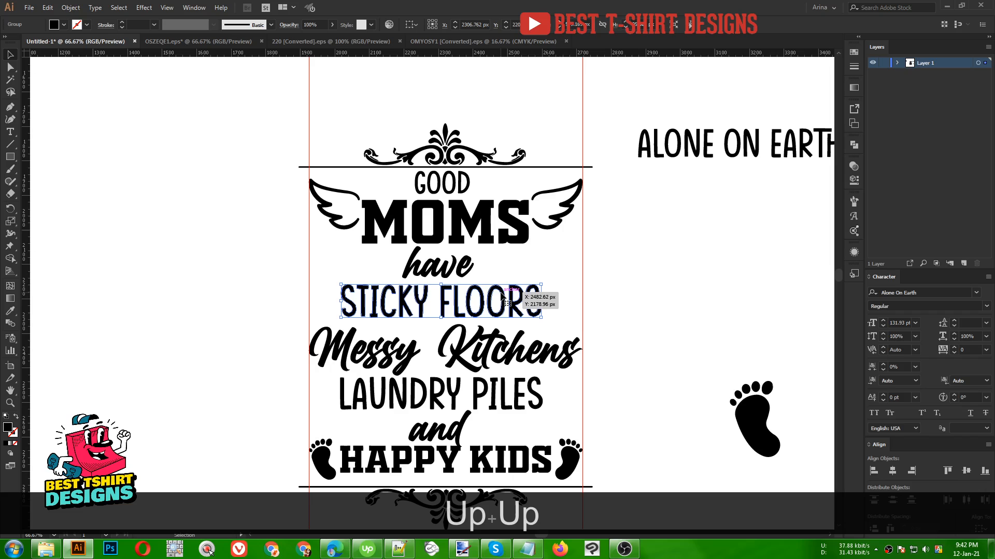
left_click(498, 338)
key("Up")
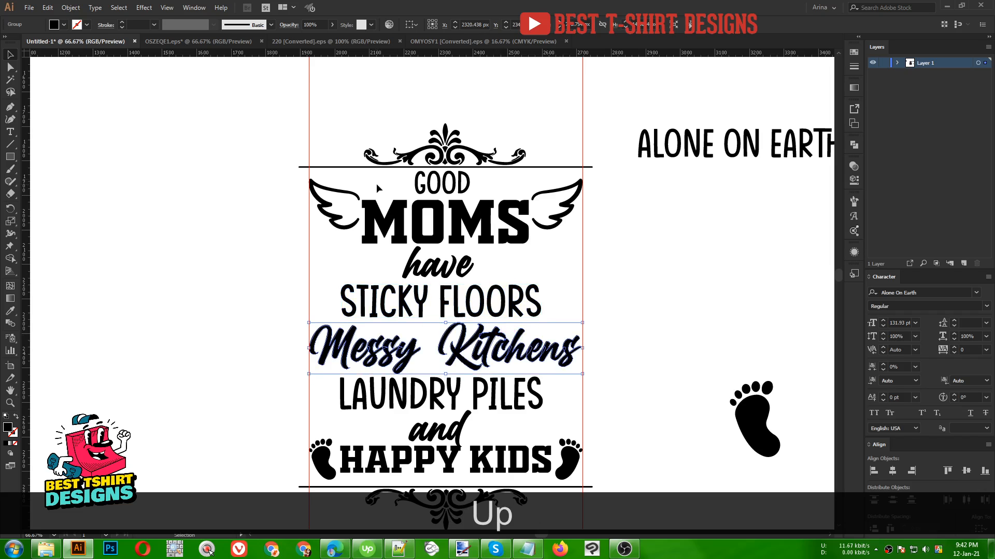
- Select the text lines from MOMS down to HAPPY KIDS and distribute their vertical spacing evenly
left_click(447, 192, "shift")
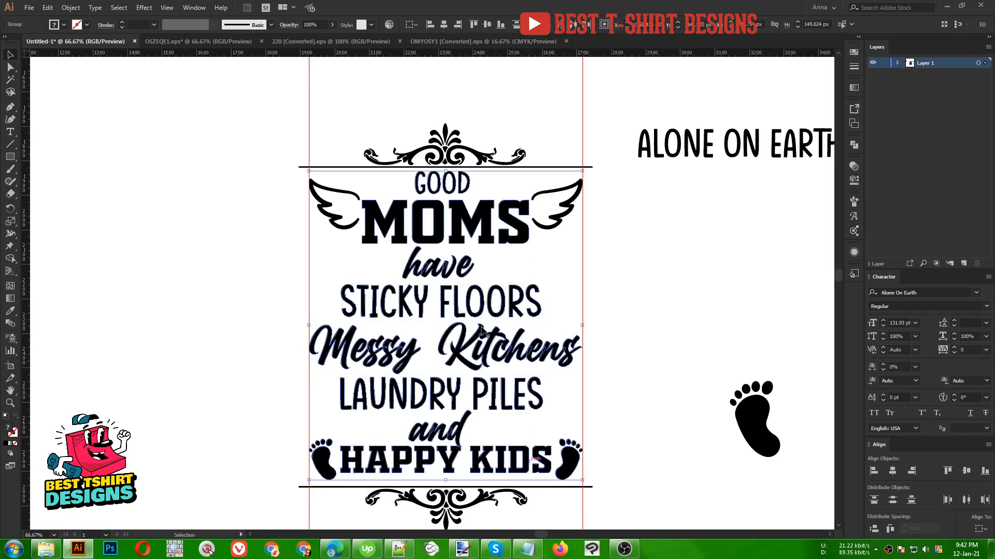
left_click(447, 192, "shift")
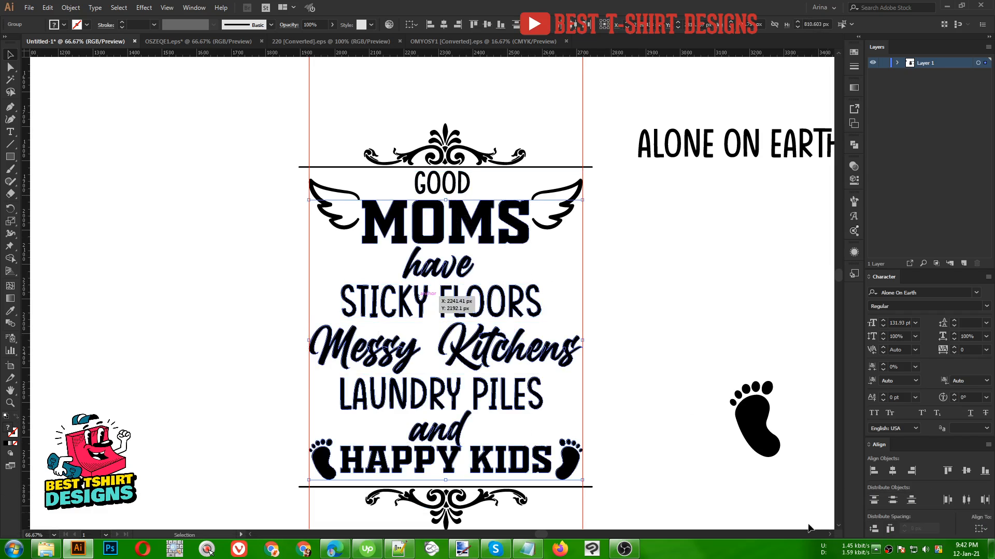
left_click(873, 528)
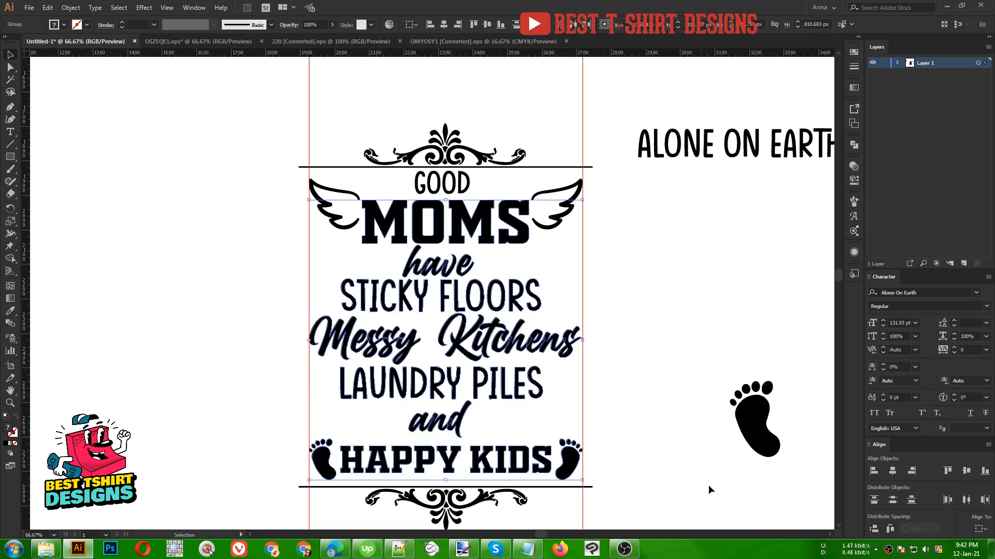
left_click(627, 436)
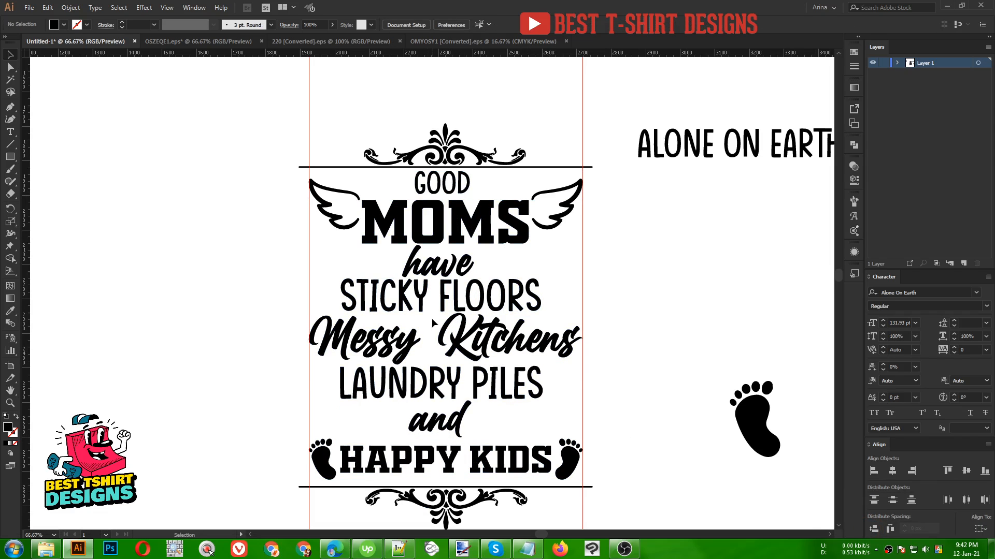
- Nudge the 'and' and LAUNDRY PILES lines downward
left_click(460, 431)
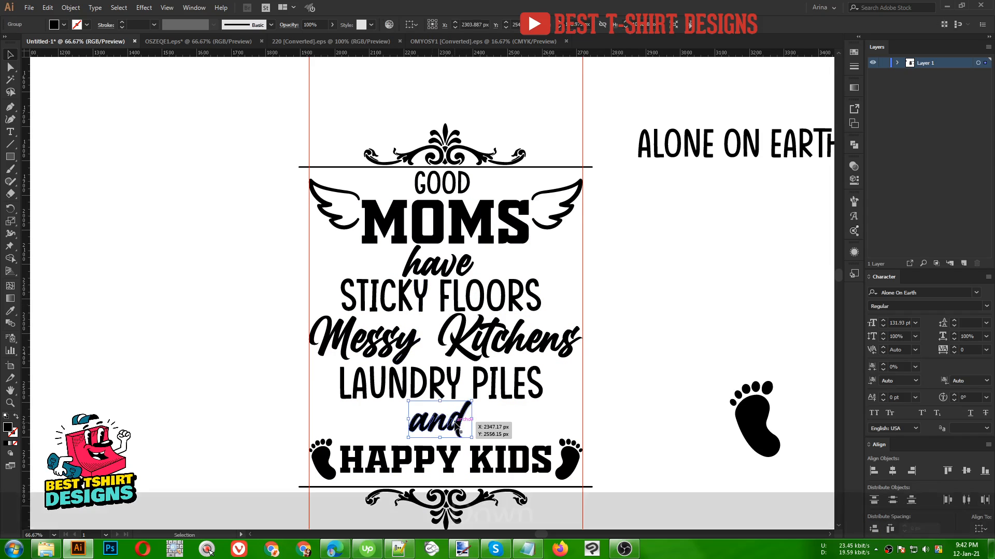
key("Down")
key("Down")
key("Down")
left_click(464, 384)
key("Down")
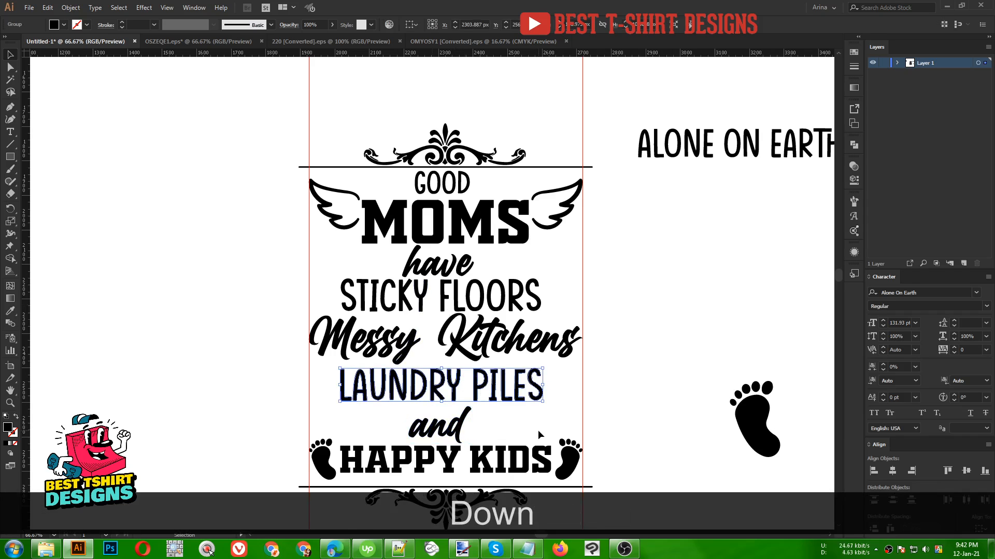
key("Down")
key("Down")
- Nudge the Messy Kitchens and STICKY FLOORS lines slightly downward
left_click(455, 344)
key("Down")
key("Down")
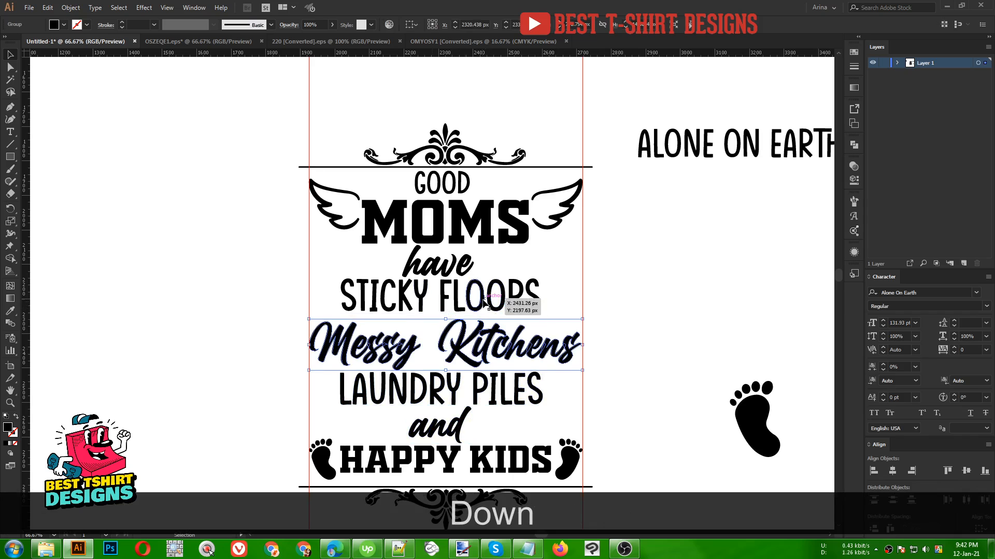
left_click(499, 298)
left_click(470, 264)
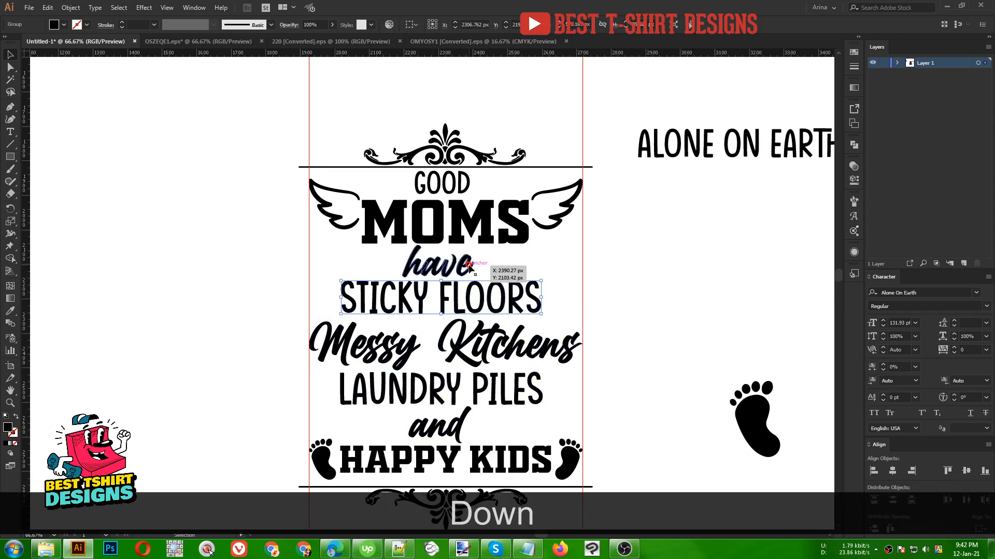
key("Down")
left_click(518, 266)
left_click(506, 263)
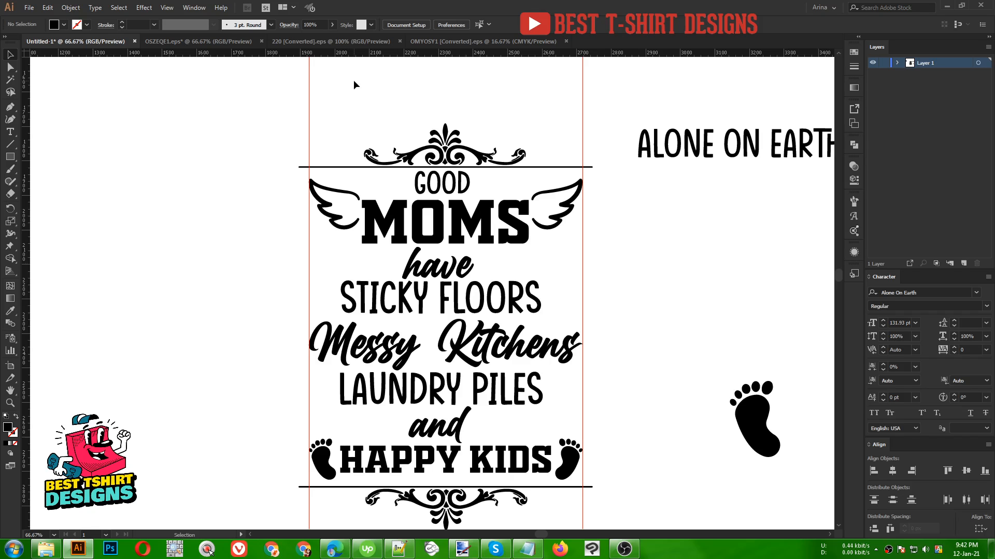
- Copy the double arrow divider from the 220 ornaments document
left_click(451, 41)
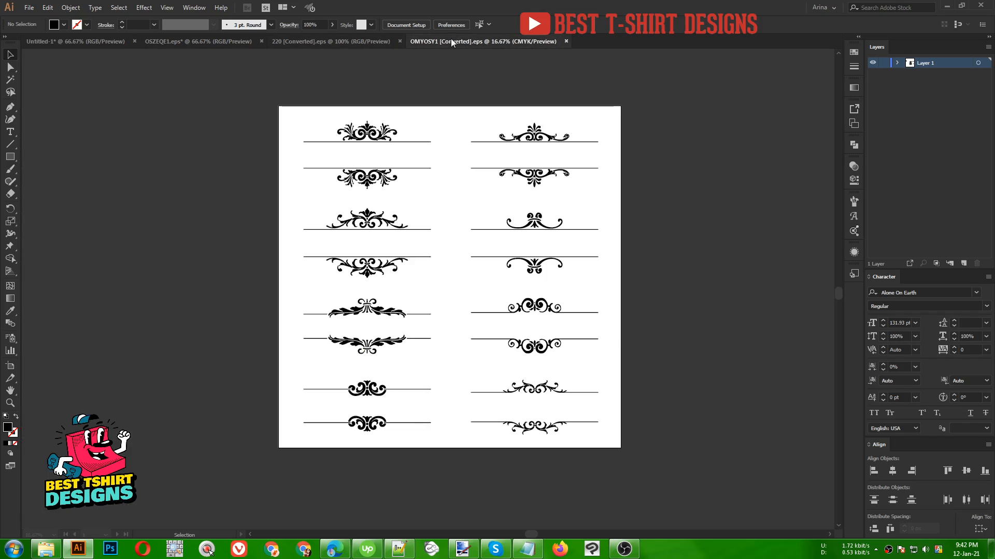
left_click(332, 41)
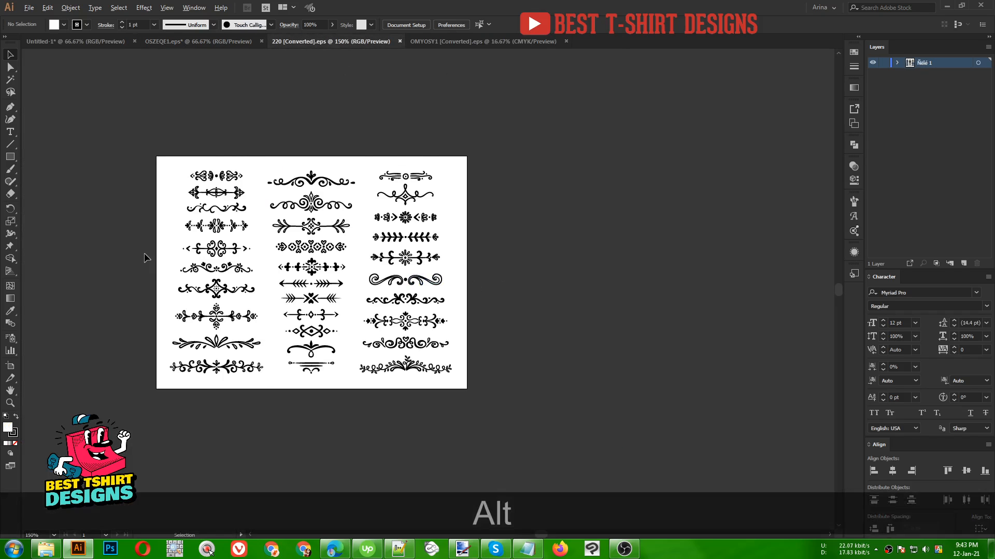
scroll(144, 258, "up", 2)
key("space")
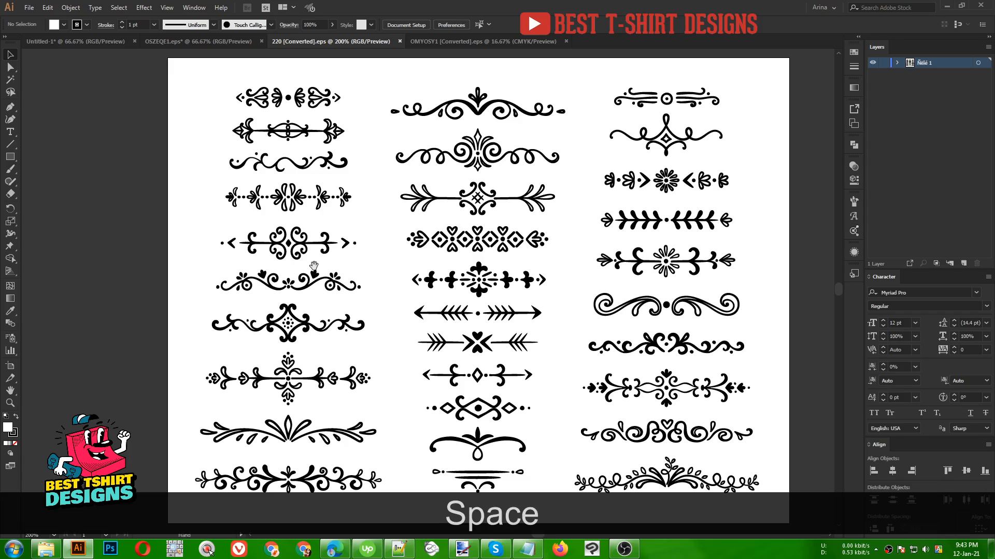
left_click_drag(315, 270, 257, 237)
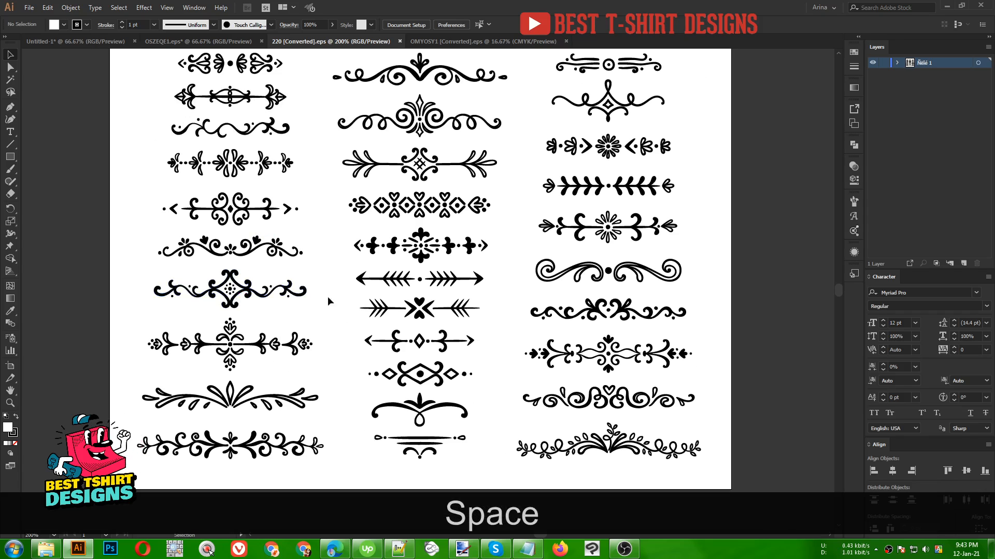
left_click(434, 276)
key("v")
double_click(436, 278)
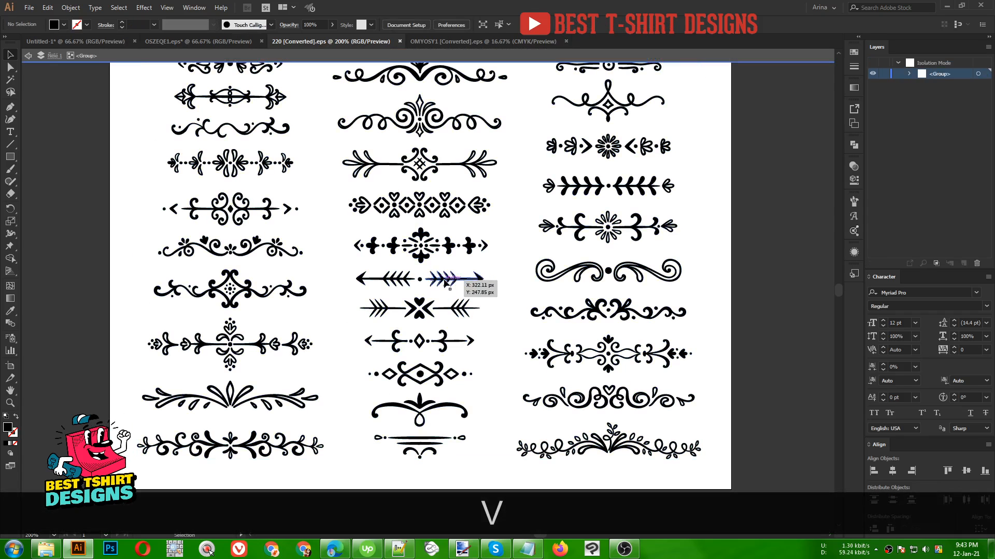
left_click(444, 283)
key("ctrl+c")
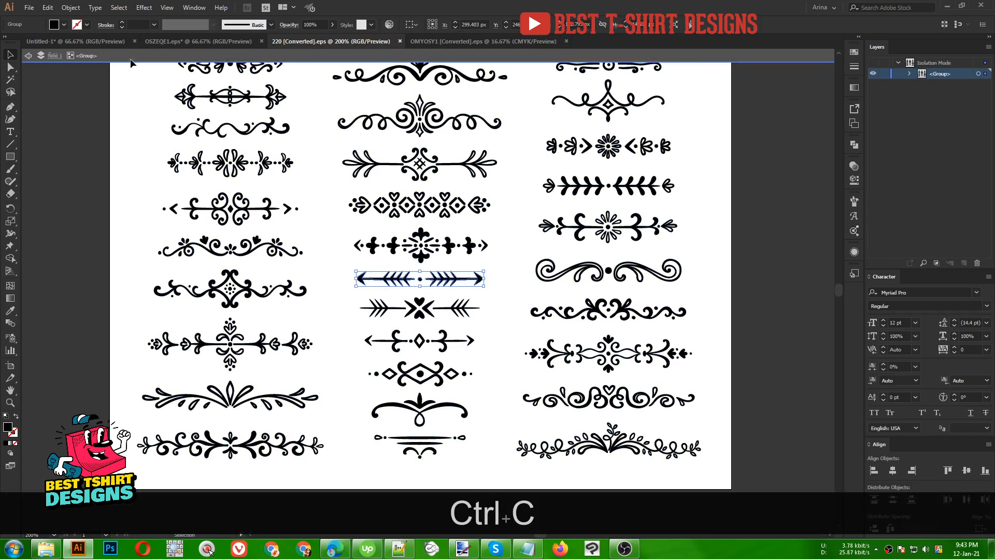
- Paste the arrow divider into the design and place it over the 'have' line
left_click(86, 43)
key("ctrl+v")
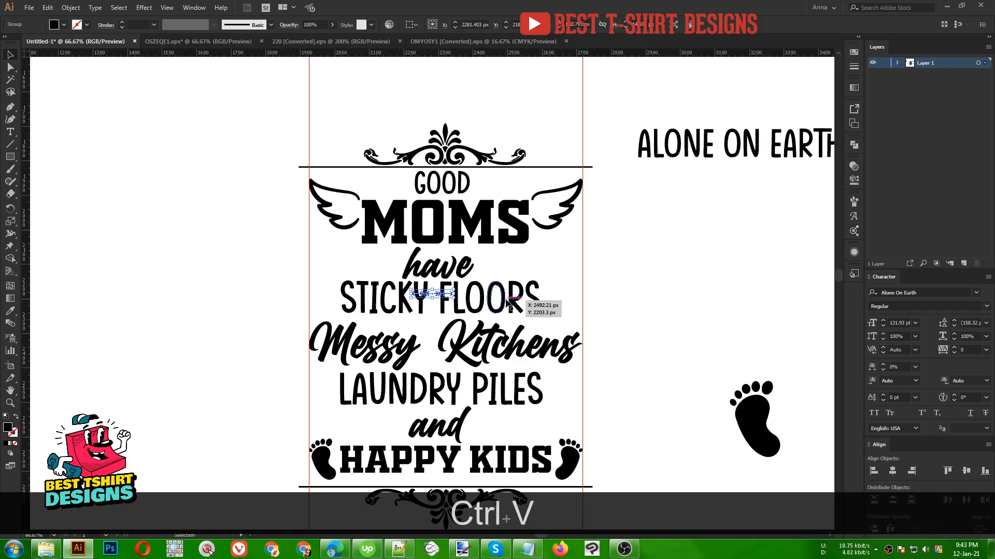
left_click_drag(455, 298, 507, 248)
- Inside the arrow group, pull the right arrow away from the left one and delete the centre dot
scroll(507, 248, "up", 2)
double_click(491, 265)
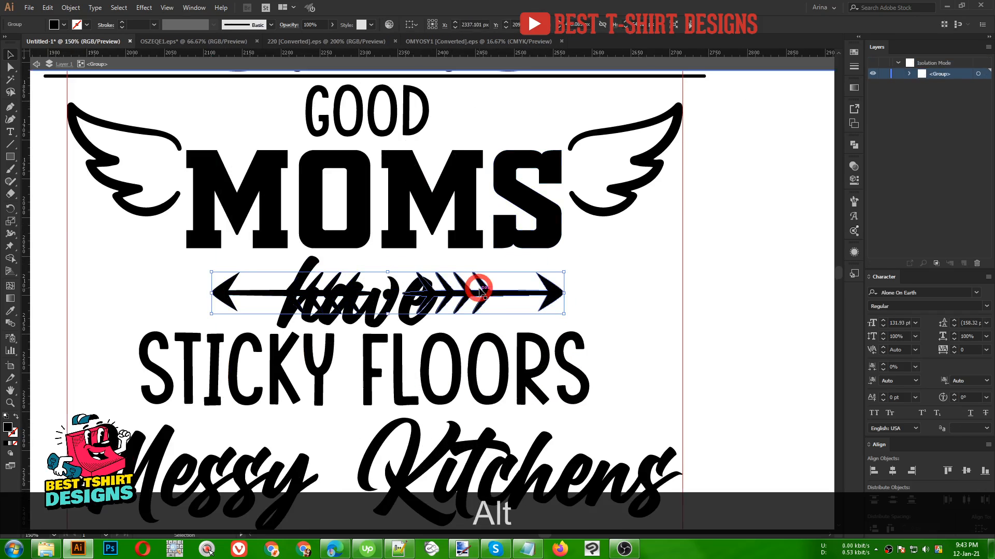
left_click_drag(475, 299, 539, 296)
left_click(388, 295)
key("Delete")
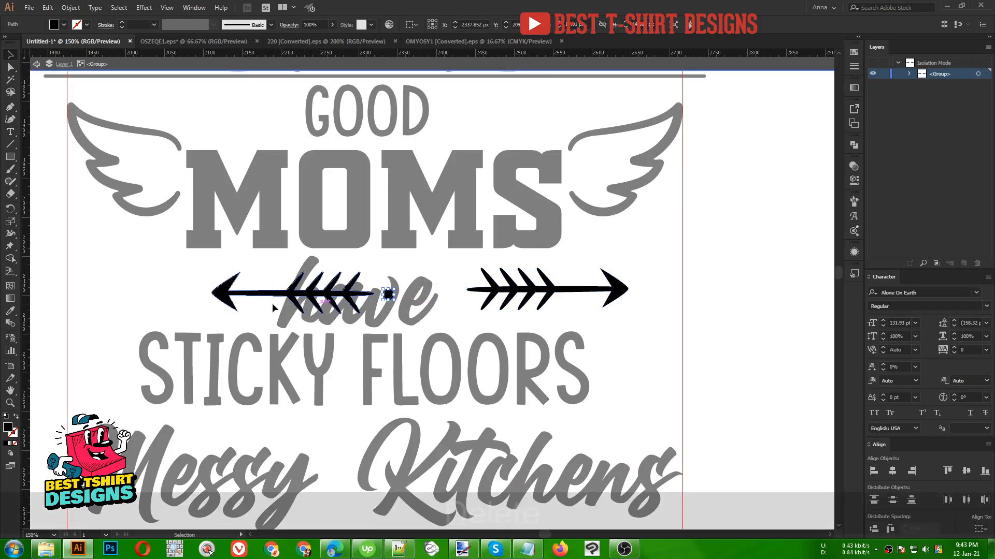
- Spread the left and right arrows out to the guides on either side of 'have' and align them vertically
left_click_drag(235, 296, 156, 293)
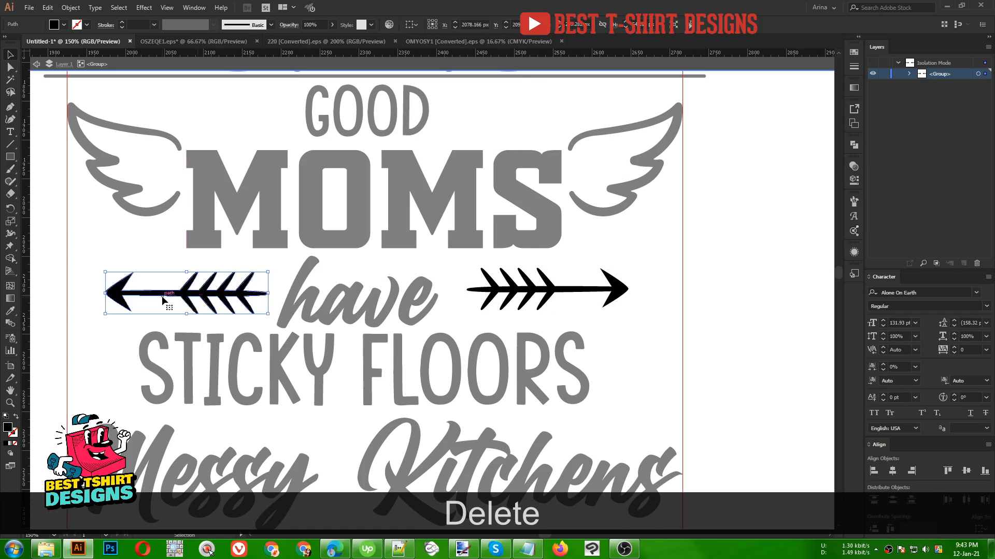
left_click_drag(246, 295, 208, 297)
left_click_drag(614, 293, 666, 293)
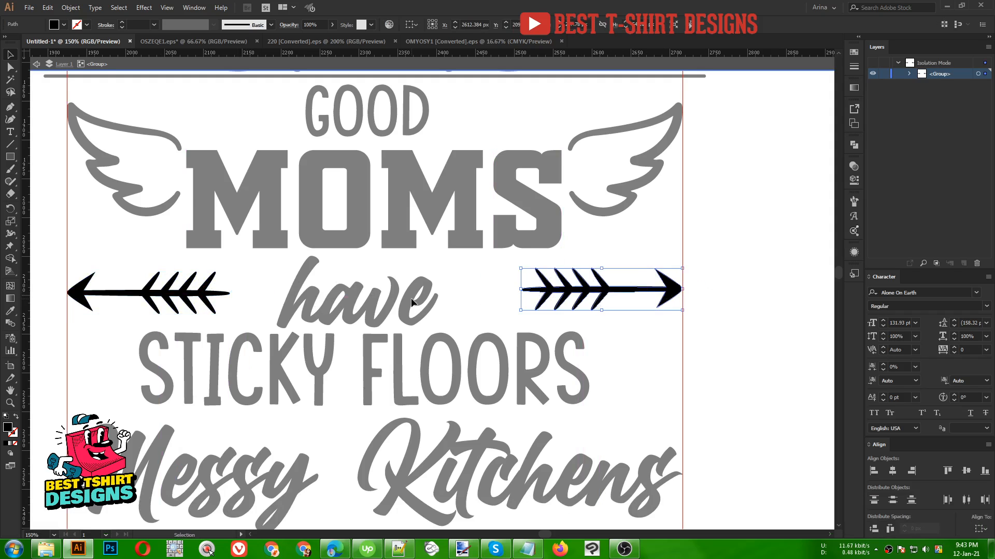
left_click(217, 294, "shift")
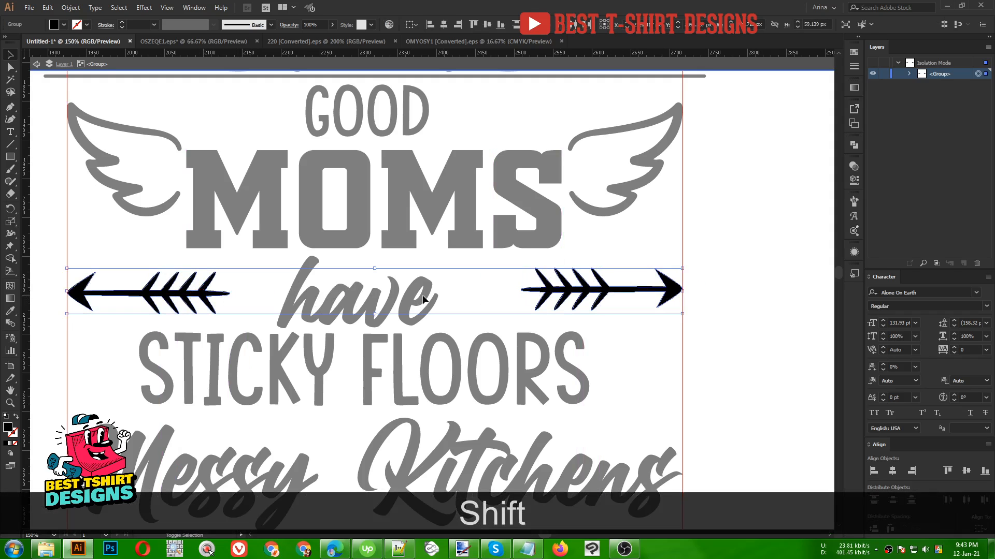
left_click(490, 26)
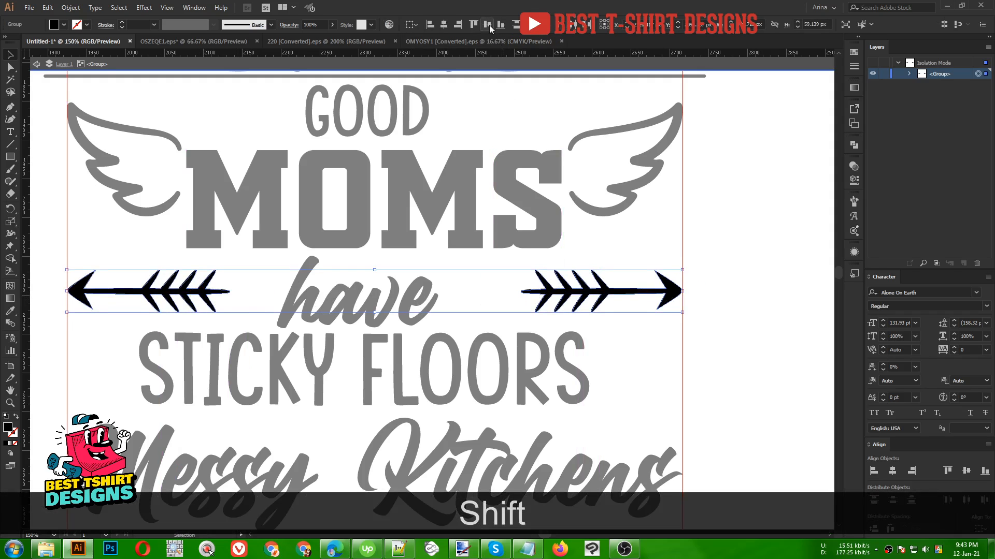
left_click(459, 294)
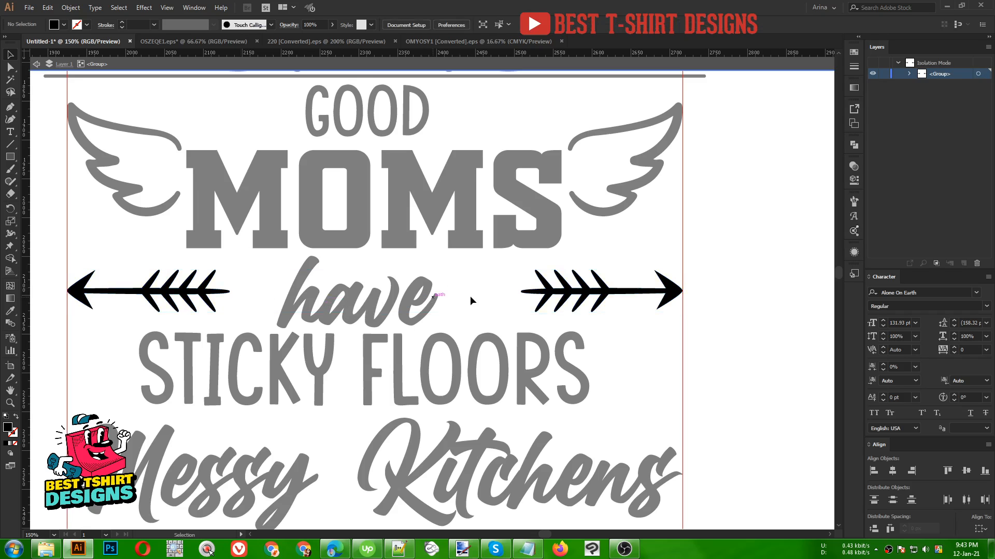
- Draw a small round dot between the left arrow and 'have', duplicate it between 'have' and the right arrow, and exit the group
left_click_drag(11, 157, 44, 193)
left_click_drag(8, 161, 56, 179)
scroll(266, 304, "up", 1)
scroll(266, 304, "up", 1)
left_click_drag(257, 287, 556, 292)
key("v")
scroll(424, 302, "down", 1)
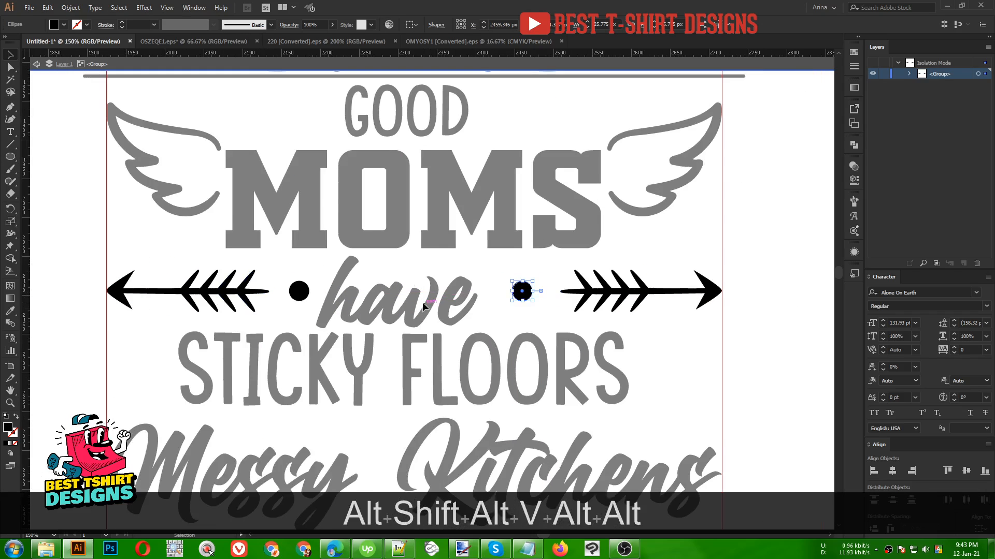
double_click(489, 301)
left_click(456, 305)
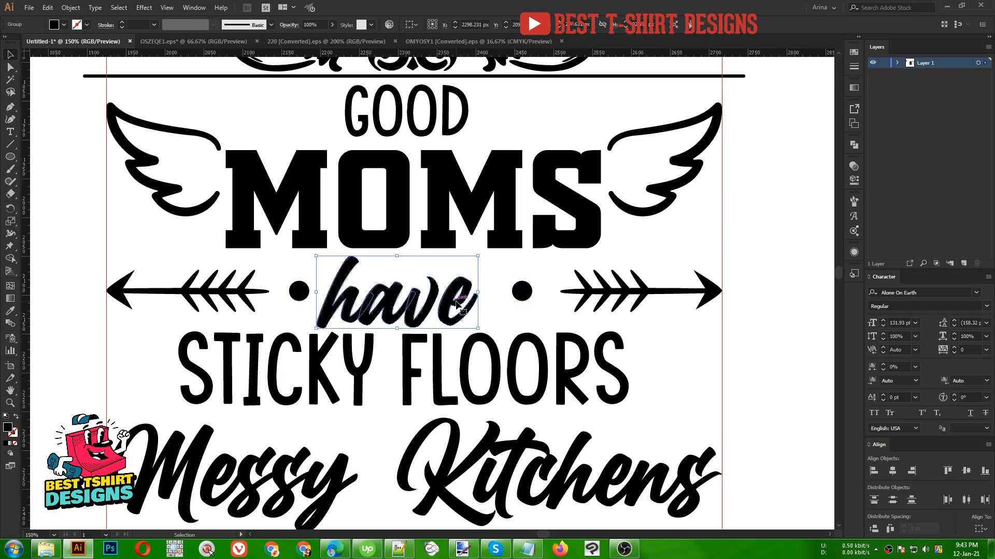
- Move 'have' into the arrow group and distribute the arrows, dots and word with equal horizontal spacing
key("ctrl+x")
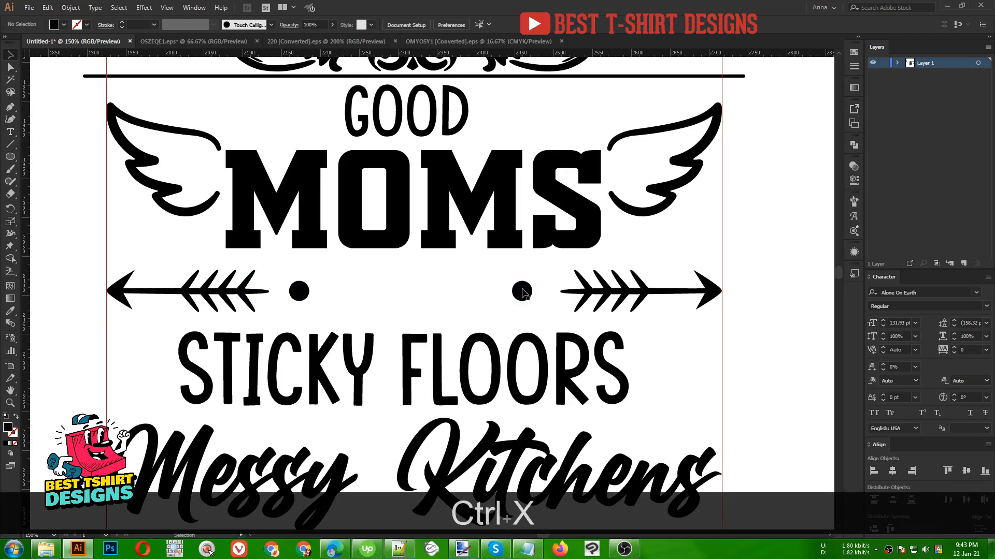
left_click(522, 292)
double_click(522, 293)
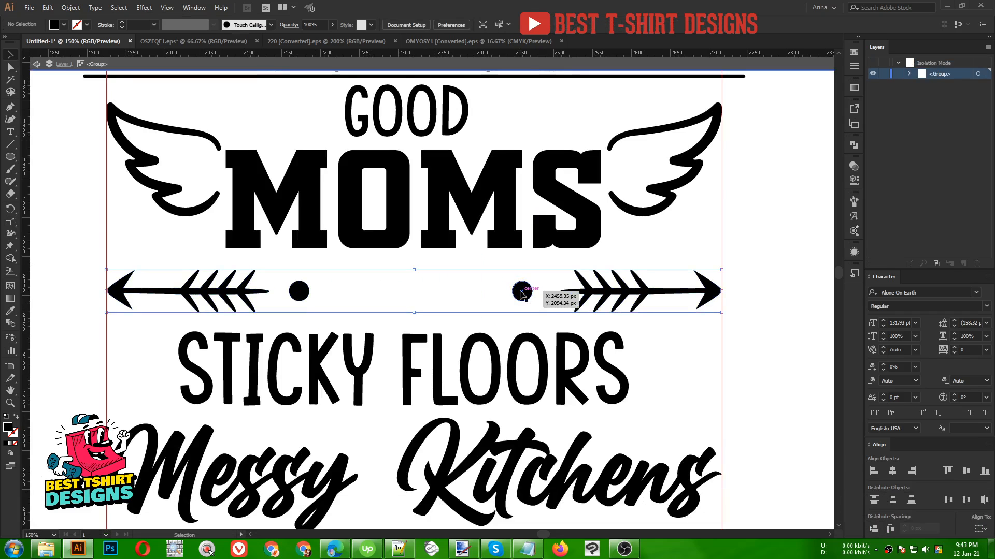
key("ctrl+f")
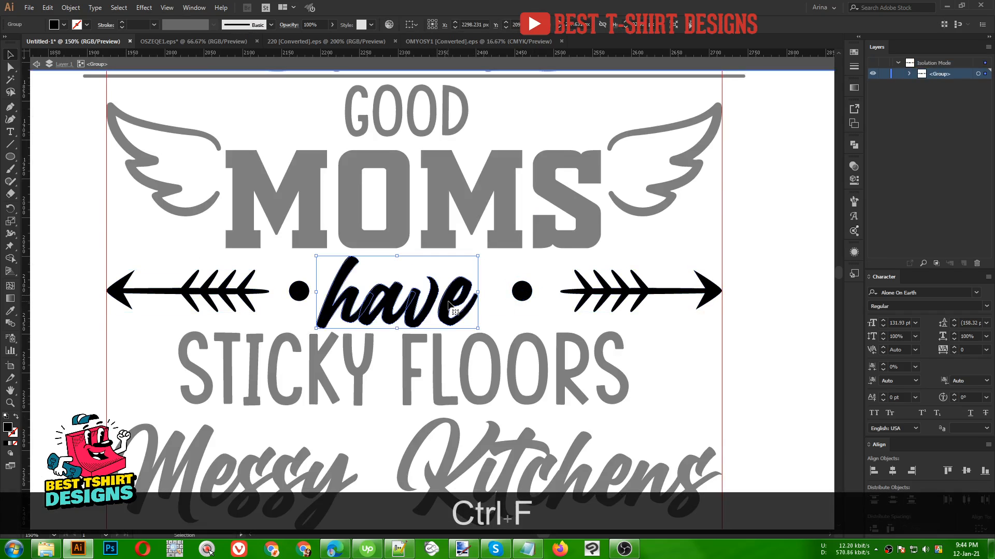
left_click_drag(191, 284, 704, 318)
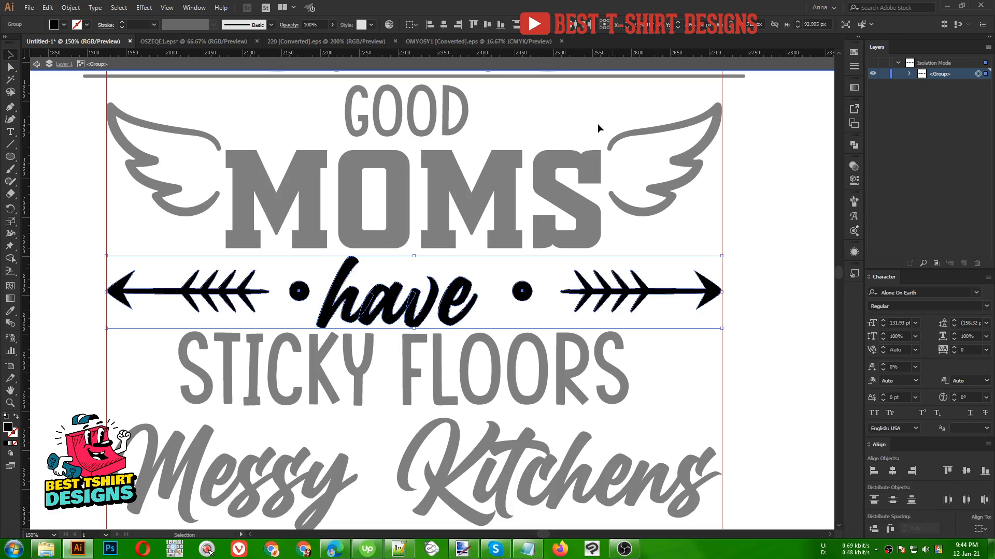
left_click(492, 28)
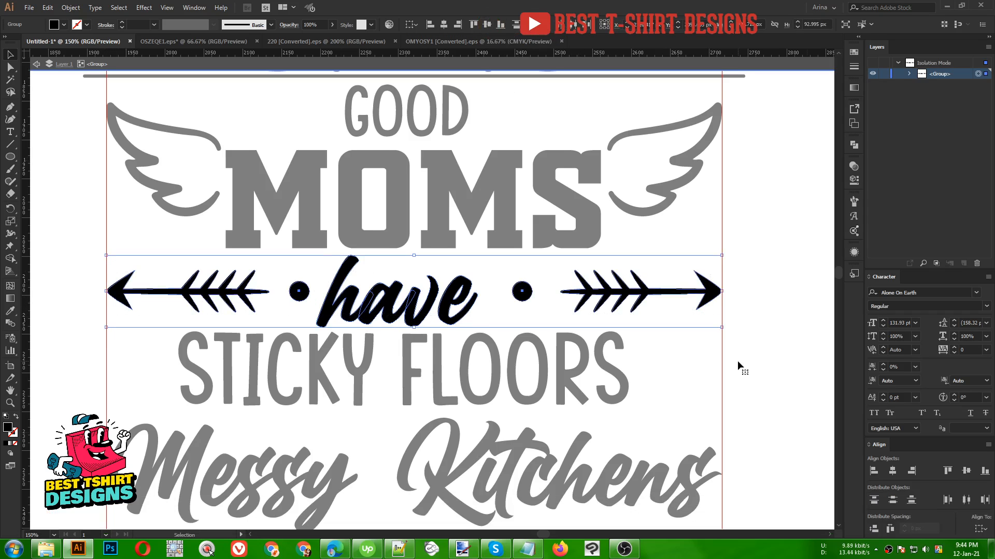
left_click(889, 528)
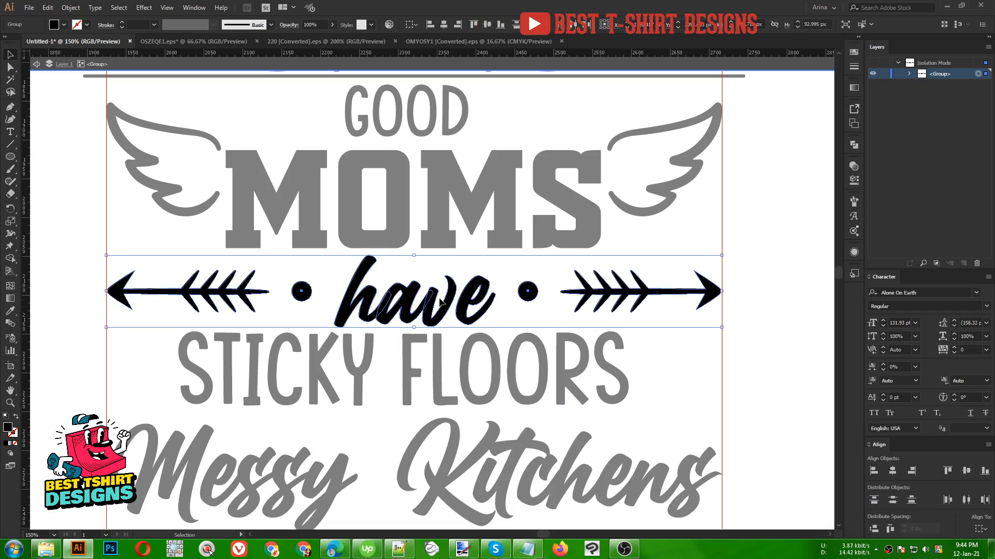
double_click(325, 271)
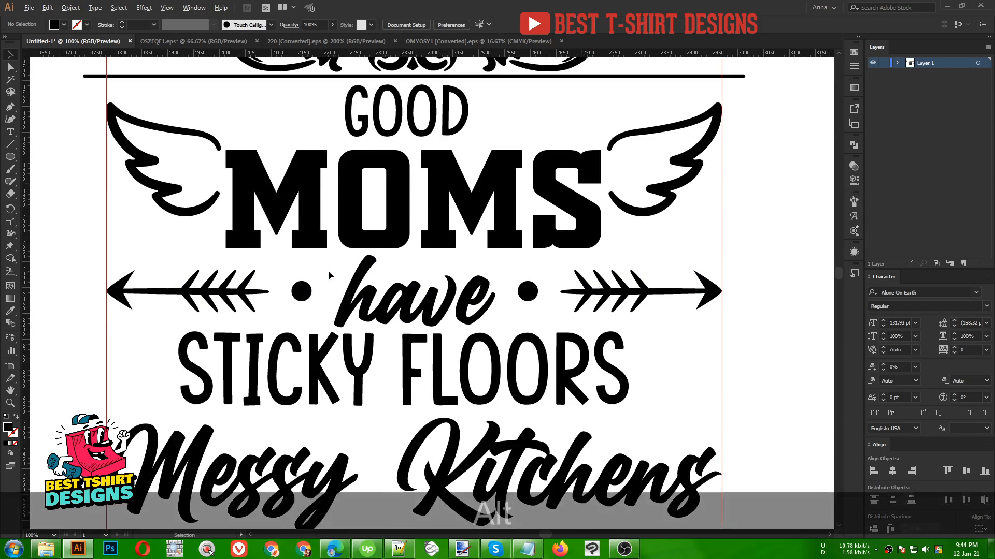
- Copy one swirl half of a scroll divider from the ornament file and paste it into the design
scroll(332, 273, "down", 2)
scroll(332, 272, "down", 1)
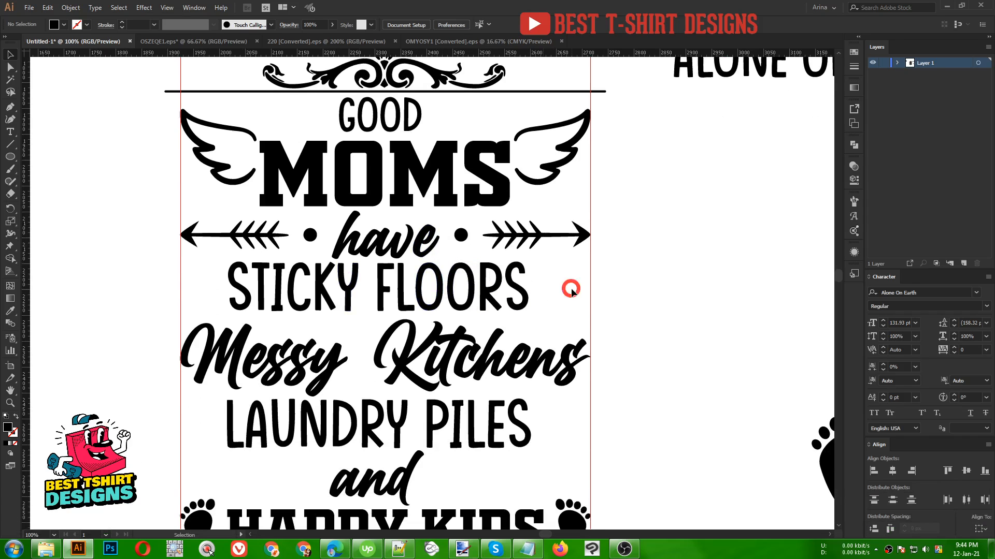
left_click(317, 42)
key("space")
left_click_drag(380, 302, 373, 352)
left_click_drag(534, 348, 495, 354)
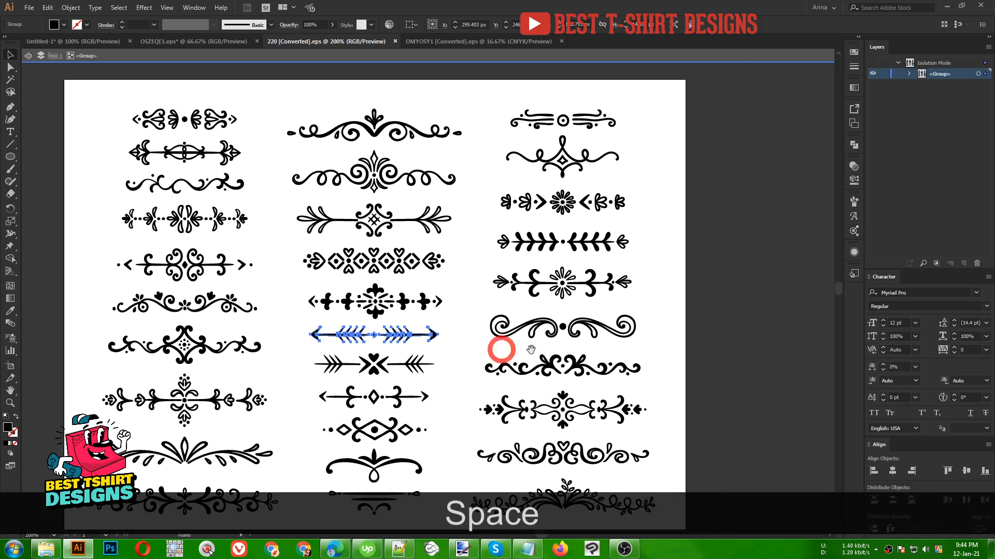
double_click(594, 331)
left_click(594, 332)
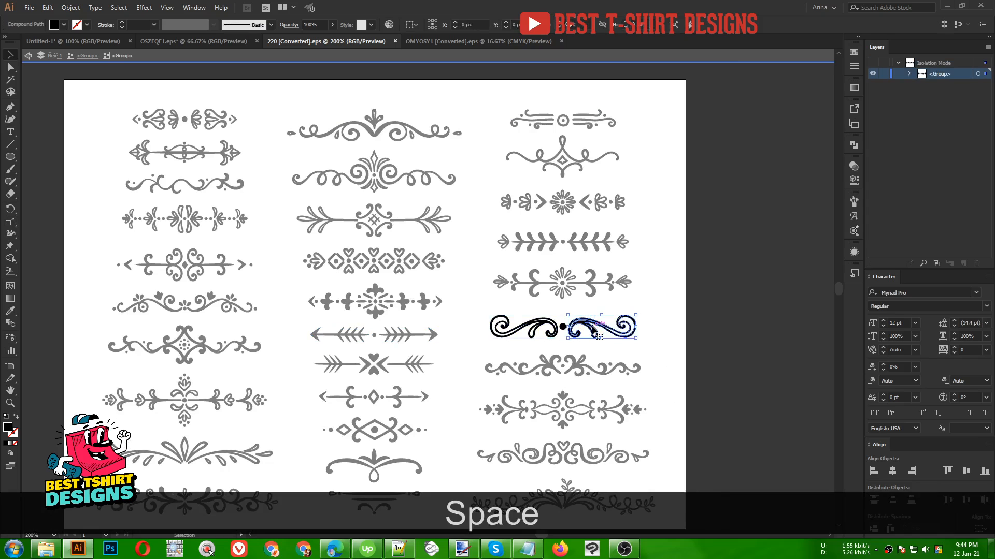
key("ctrl+c")
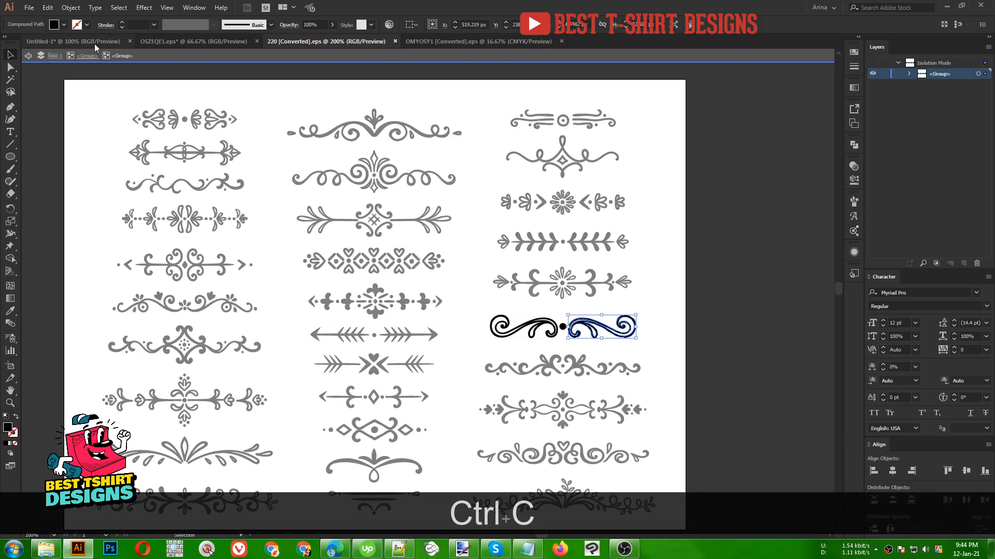
left_click(94, 46)
key("ctrl+v")
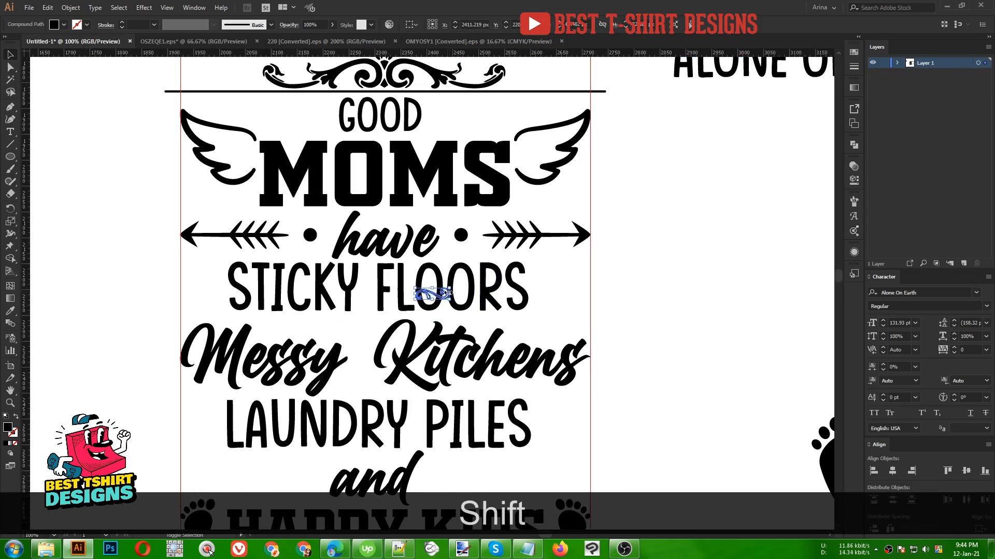
- Try placing the swirl upright, flipped and enlarged beside 'STICKY FLOORS' on the left, then delete it
left_click_drag(448, 293, 564, 265)
right_click(565, 263)
mouse_move(601, 355)
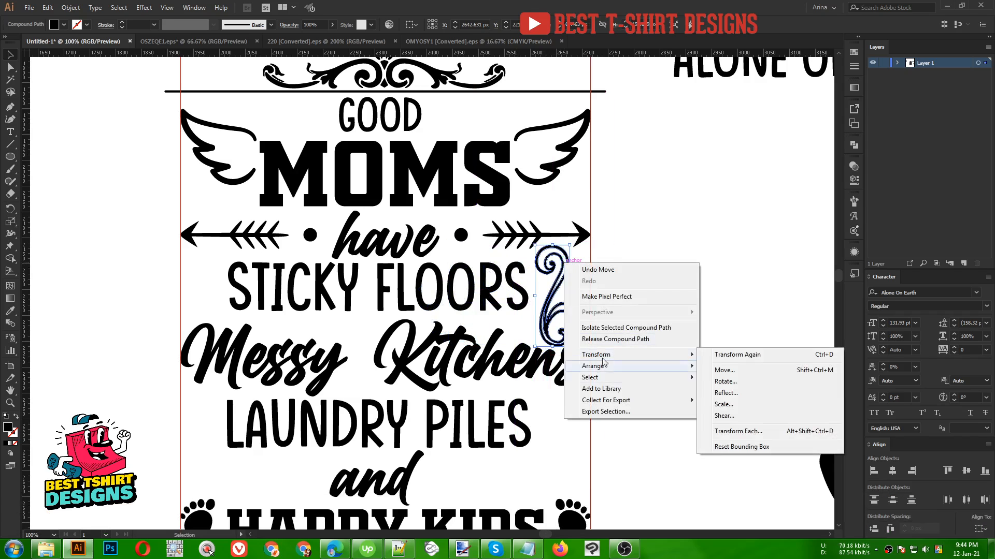
left_click(721, 396)
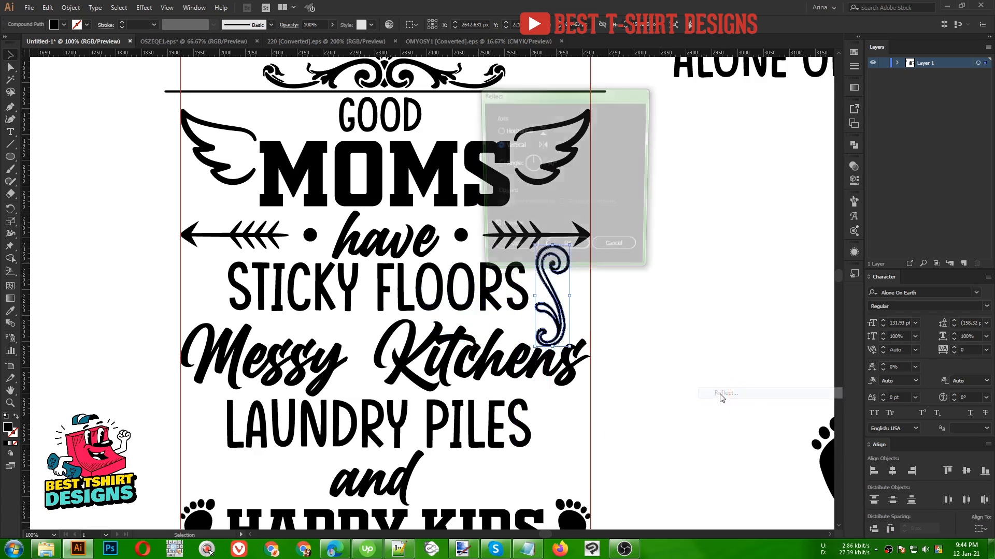
left_click(611, 251)
left_click_drag(555, 246, 589, 265)
left_click_drag(559, 313, 207, 298)
right_click(207, 298)
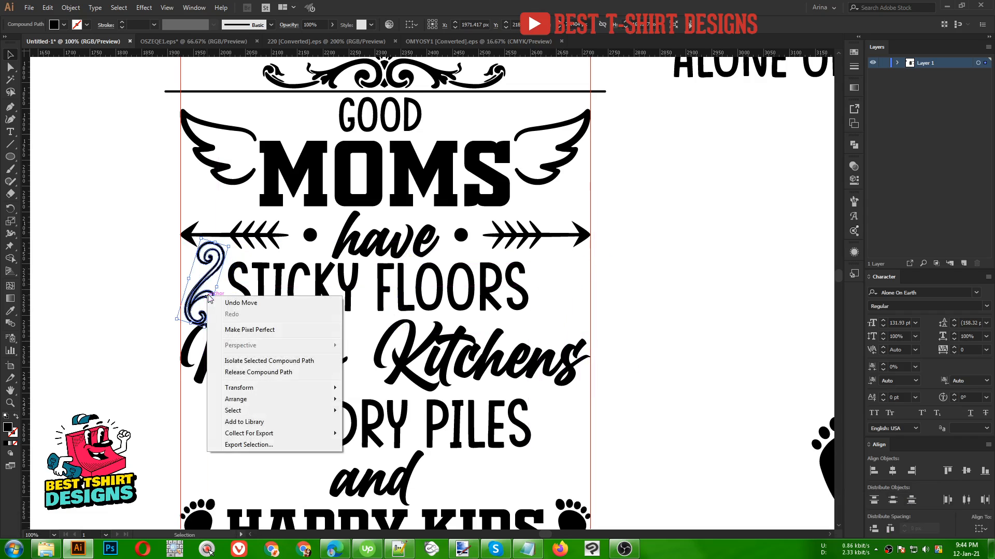
left_click(368, 426)
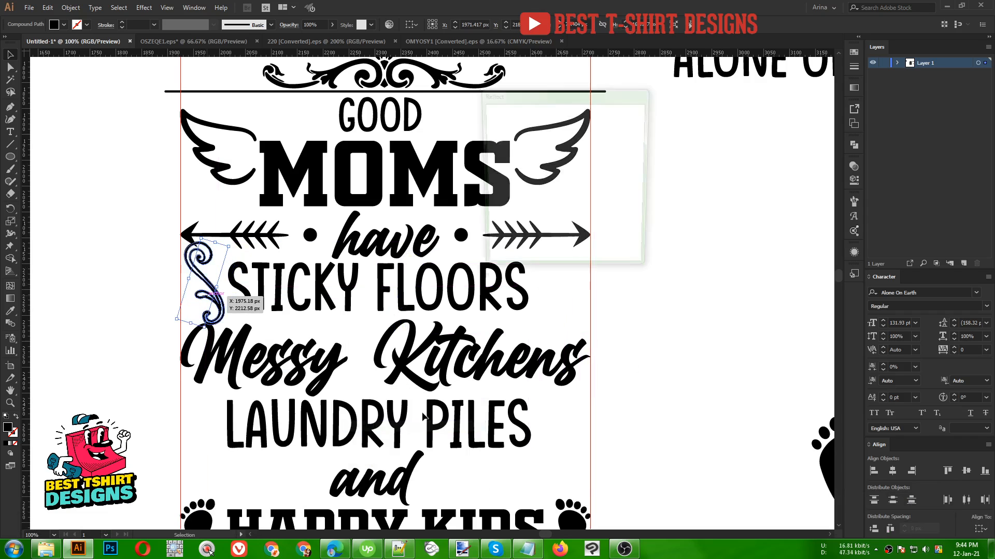
left_click(582, 252)
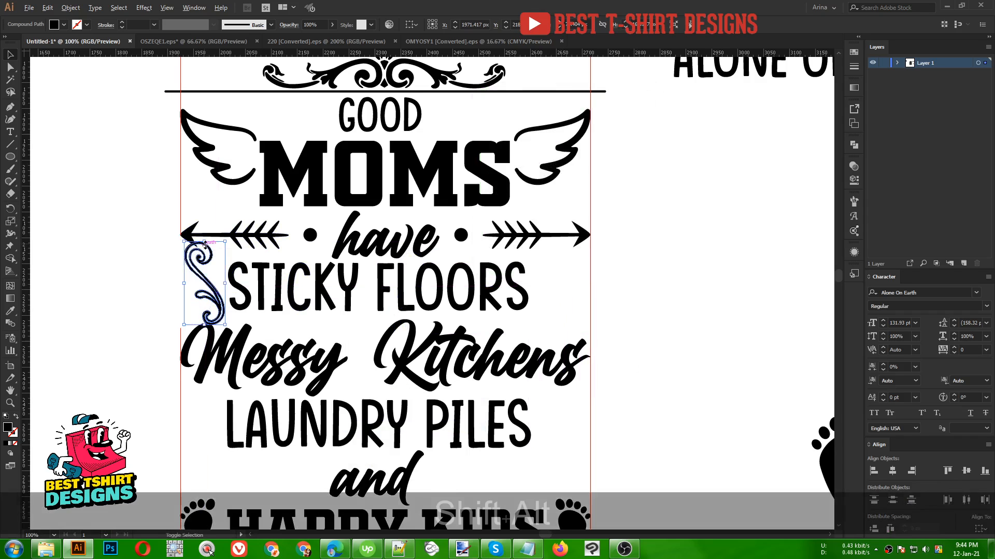
left_click_drag(204, 242, 205, 256)
scroll(159, 286, "up", 1)
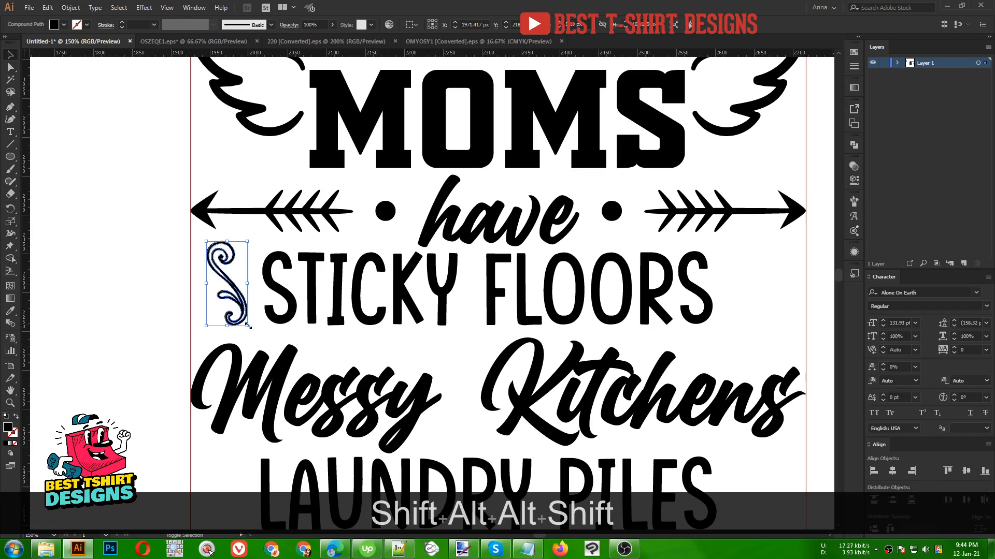
left_click_drag(247, 327, 270, 344)
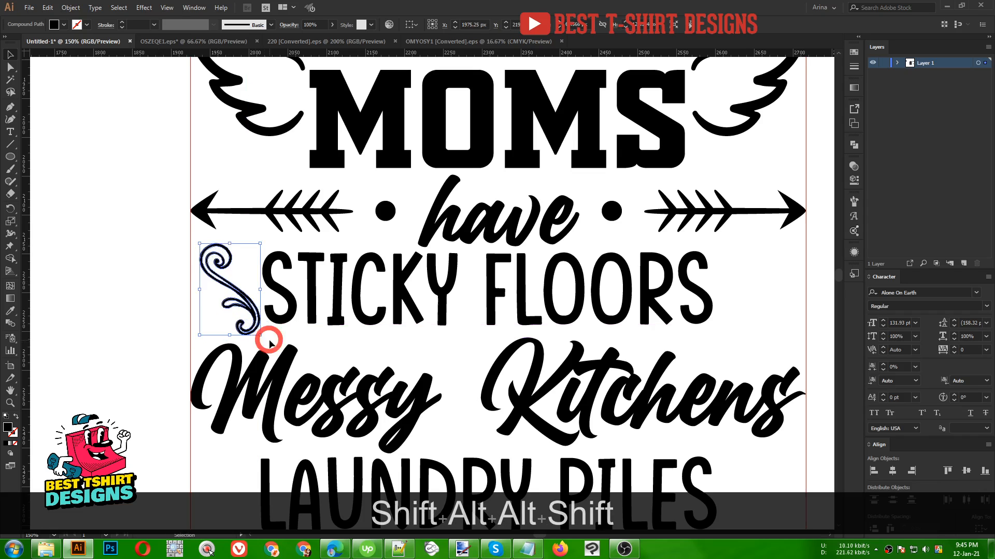
left_click_drag(199, 291, 190, 289)
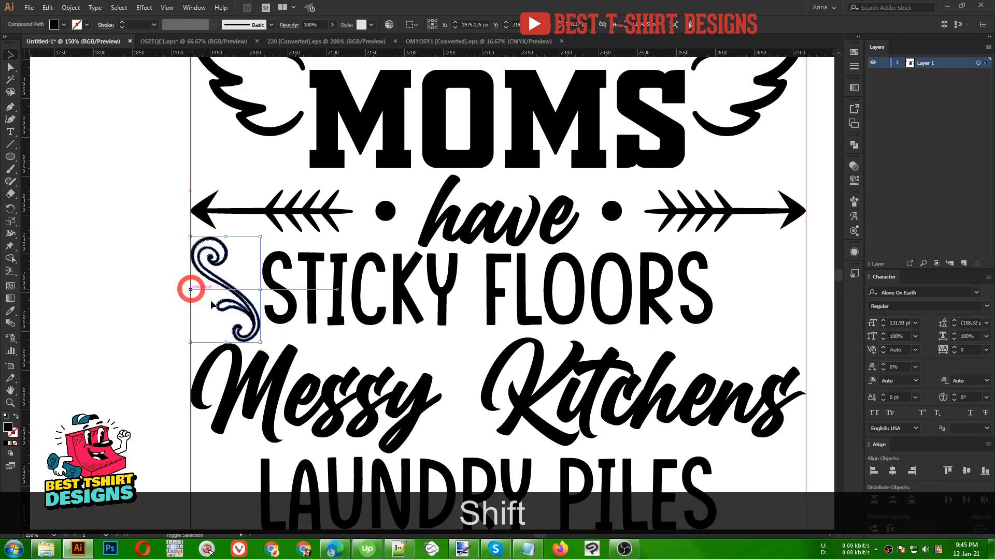
scroll(260, 300, "down", 1)
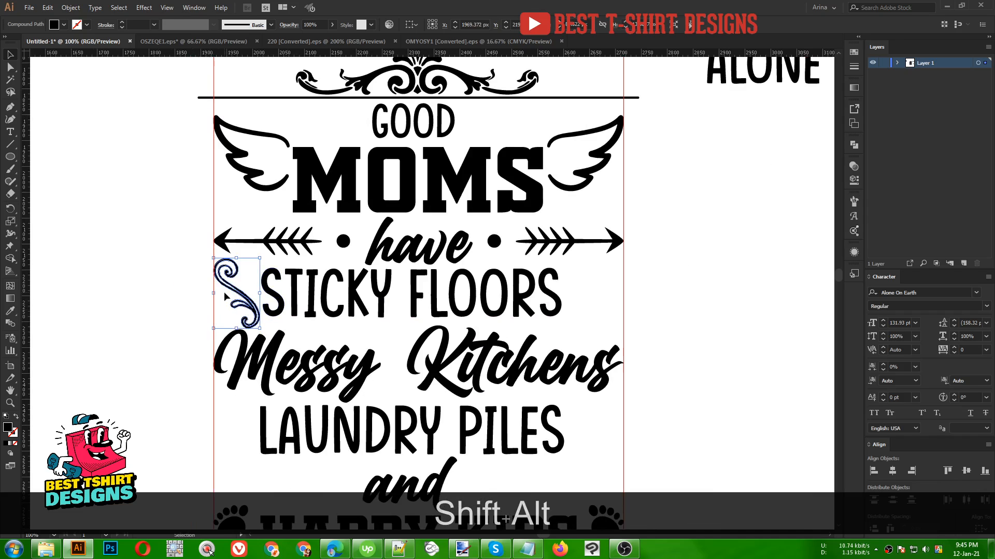
key("Delete")
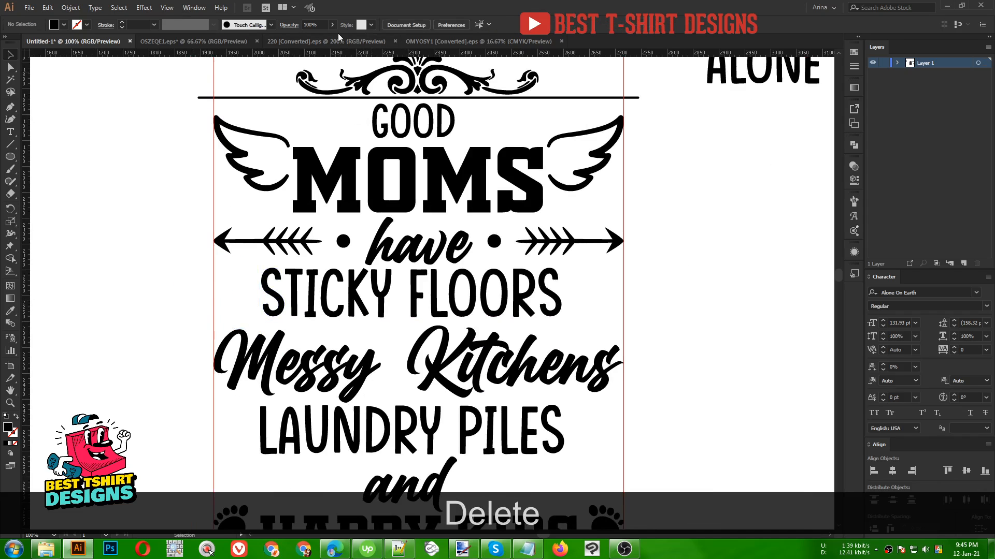
- Browse the open ornament files for another divider to use
left_click(334, 41)
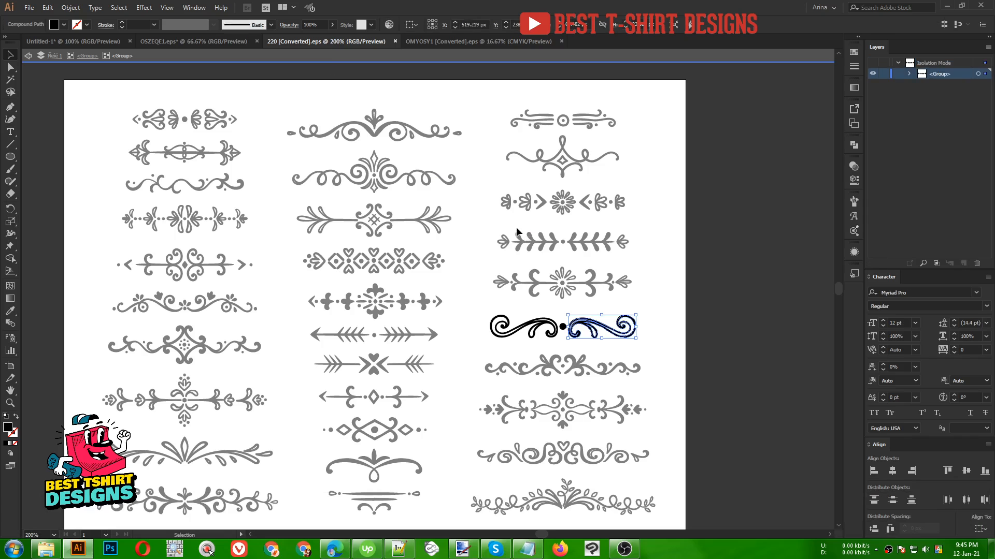
double_click(497, 230)
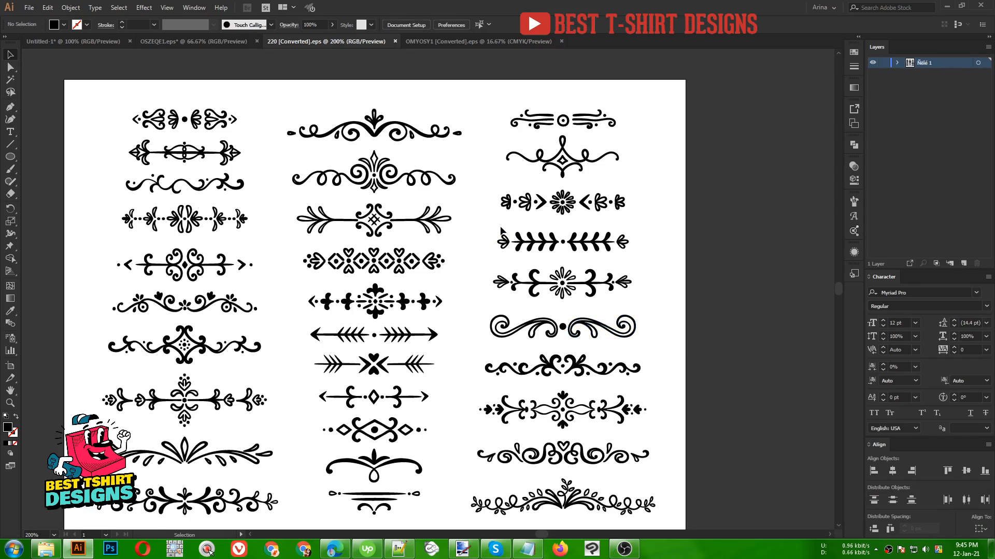
scroll(501, 230, "down", 2)
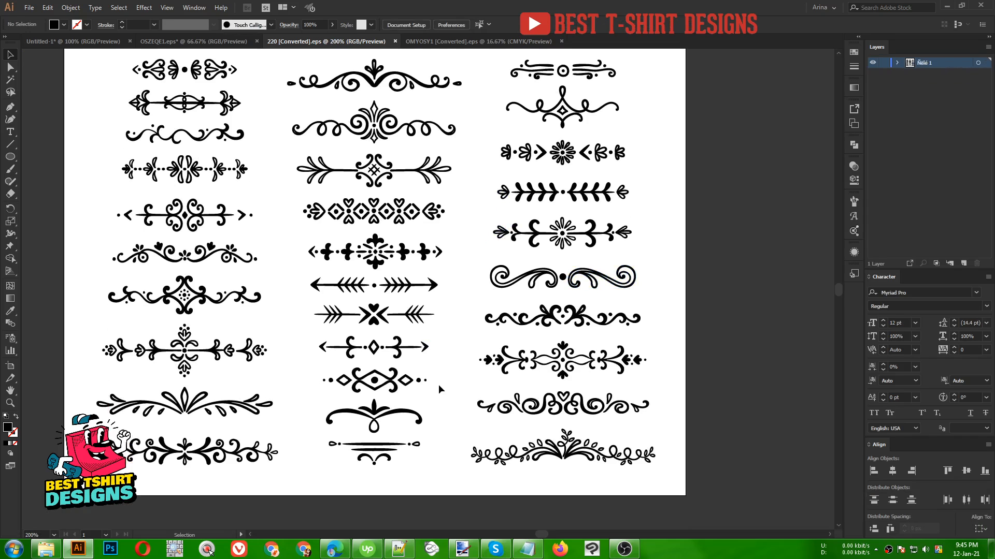
scroll(436, 385, "up", 1)
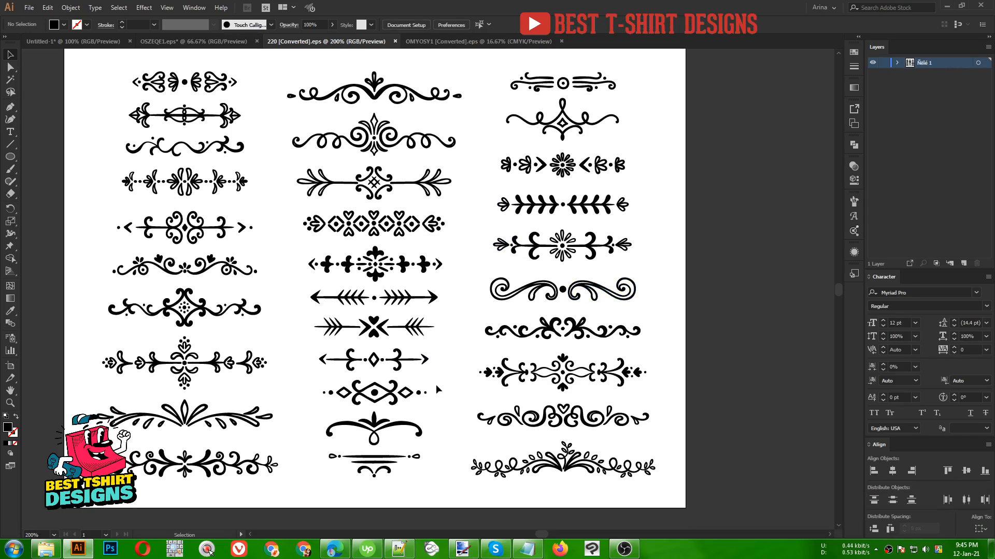
left_click(209, 88)
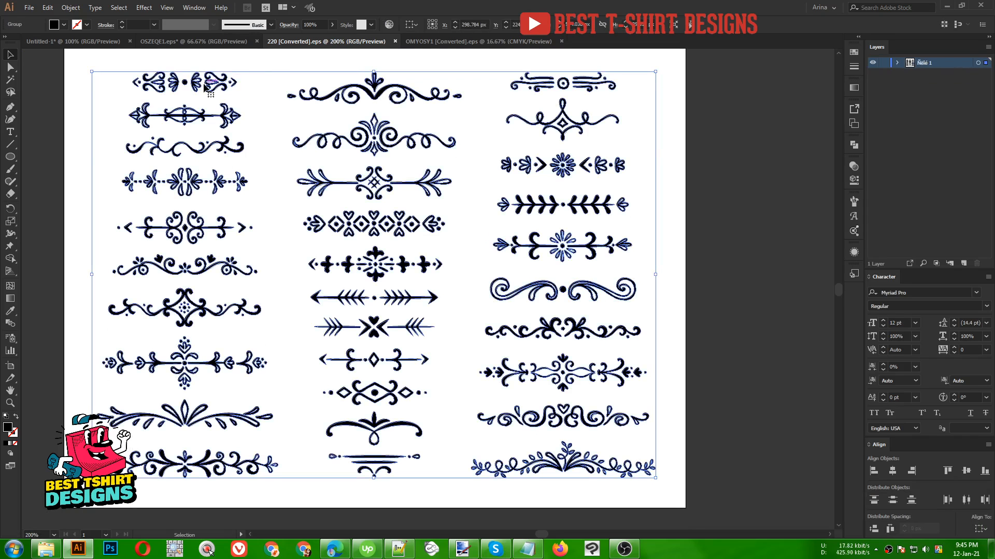
left_click(239, 40)
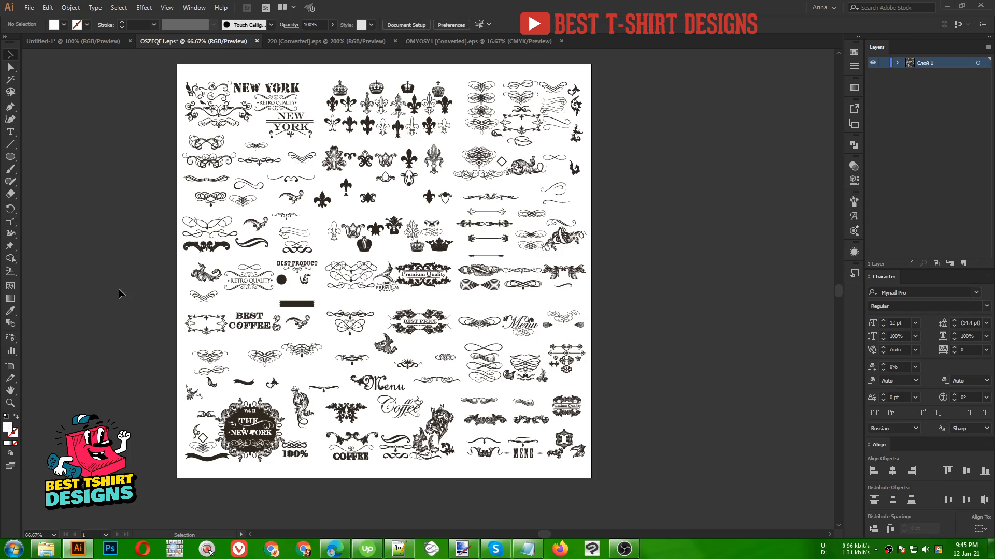
left_click(358, 42)
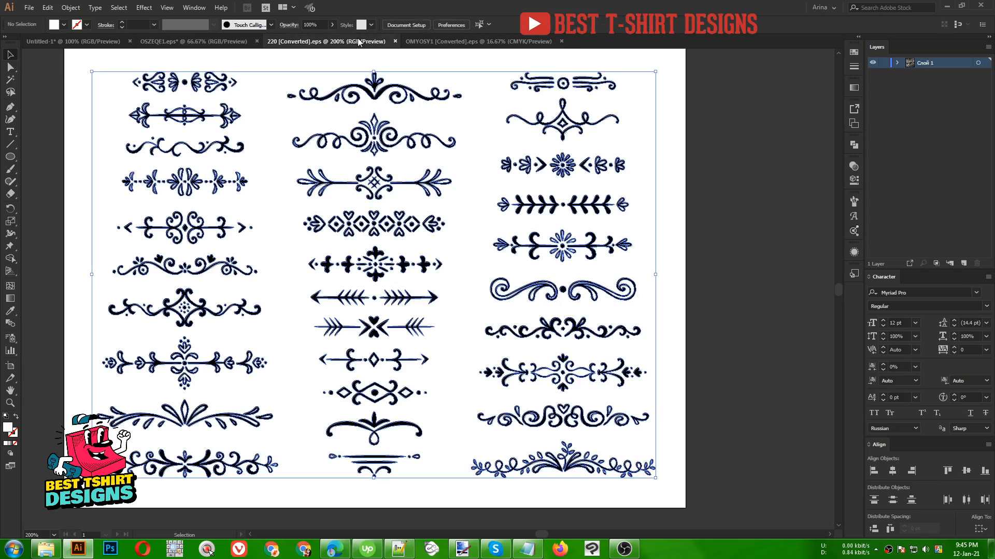
left_click(437, 41)
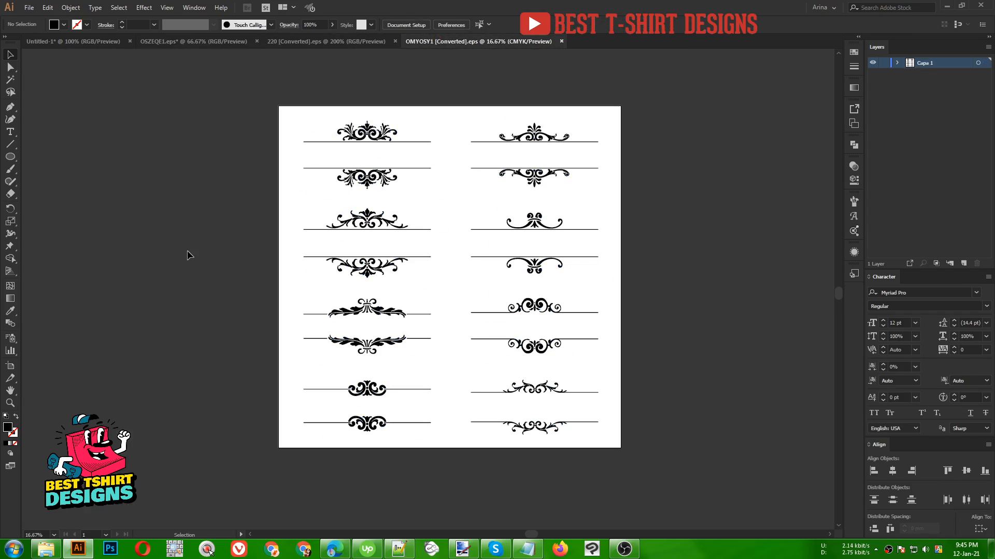
left_click(290, 41)
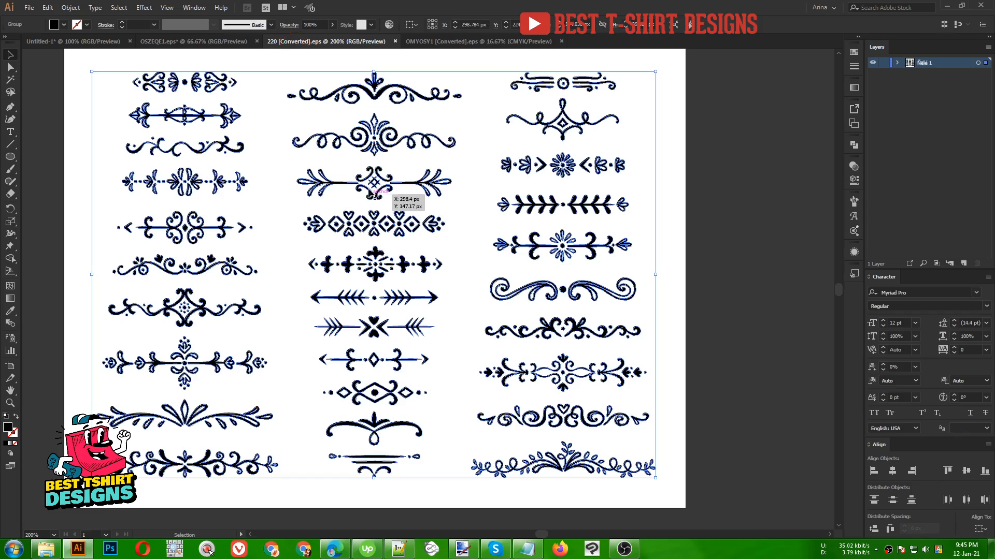
left_click(455, 239)
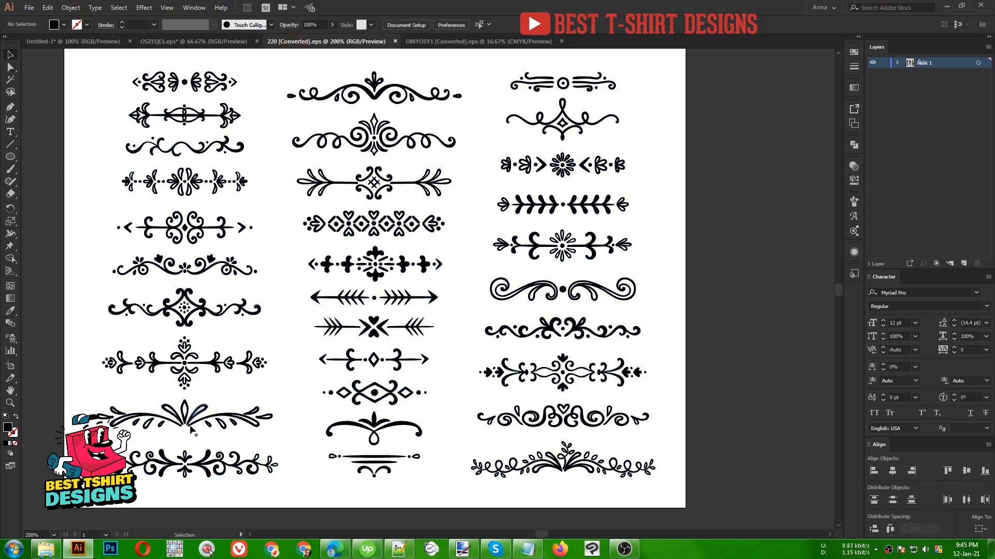
- Isolate a divider in the ornament file, select its tulip end piece, group it and copy it
scroll(218, 377, "up", 3, "alt")
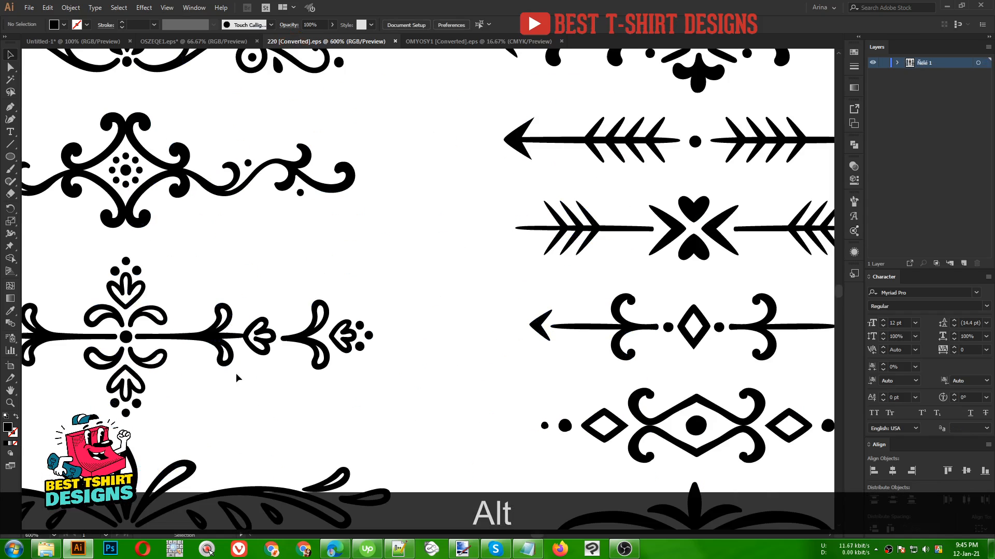
double_click(298, 345)
left_click_drag(300, 293, 422, 397)
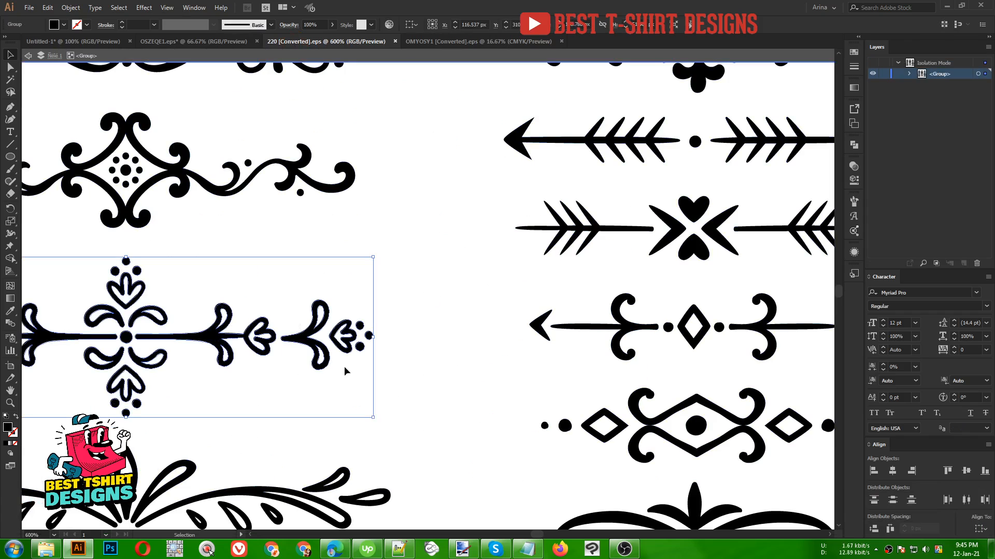
double_click(318, 331)
left_click_drag(292, 281, 415, 403)
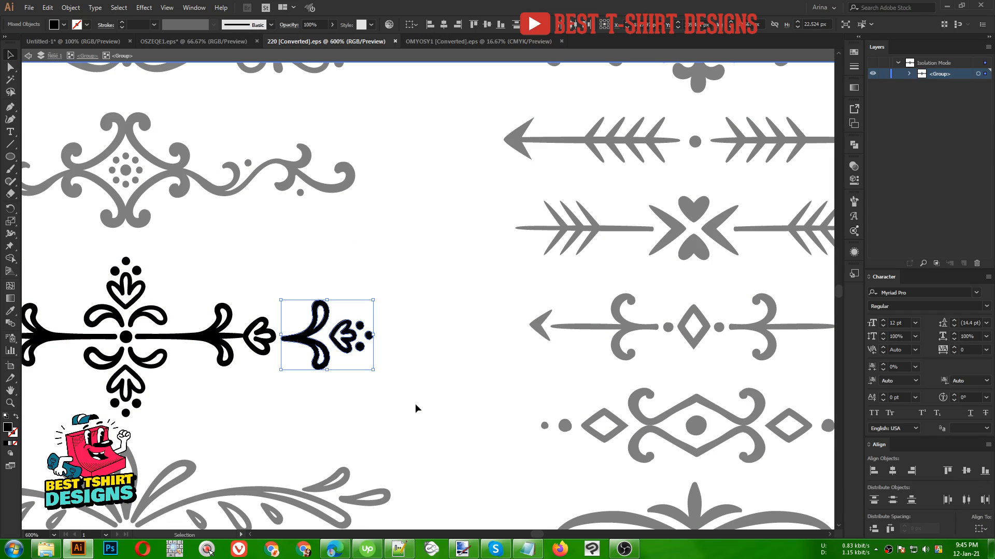
key("ctrl+g")
key("ctrl+c")
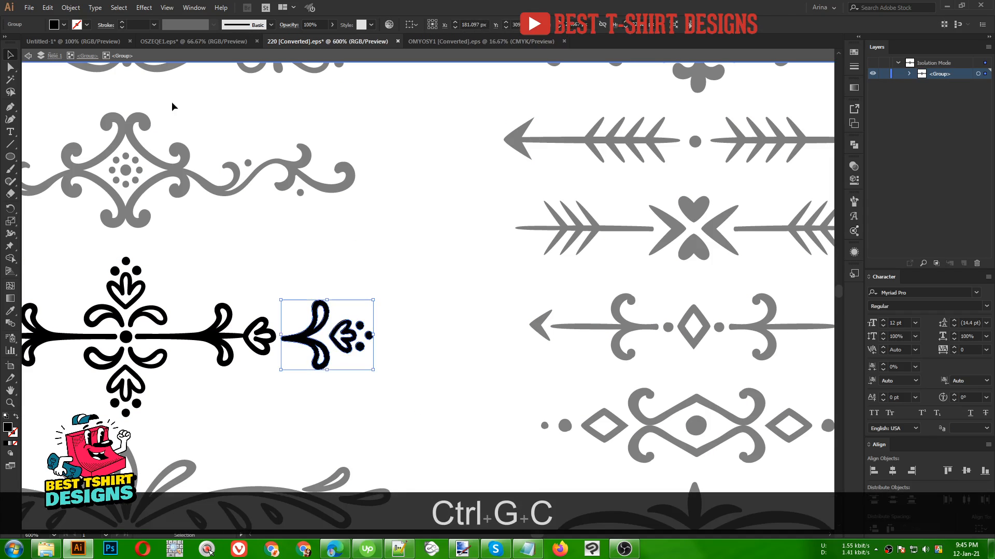
- Paste the tulip piece into the design and place it slightly rotated after 'STICKY FLOORS' on the right
left_click(101, 41)
key("ctrl+v")
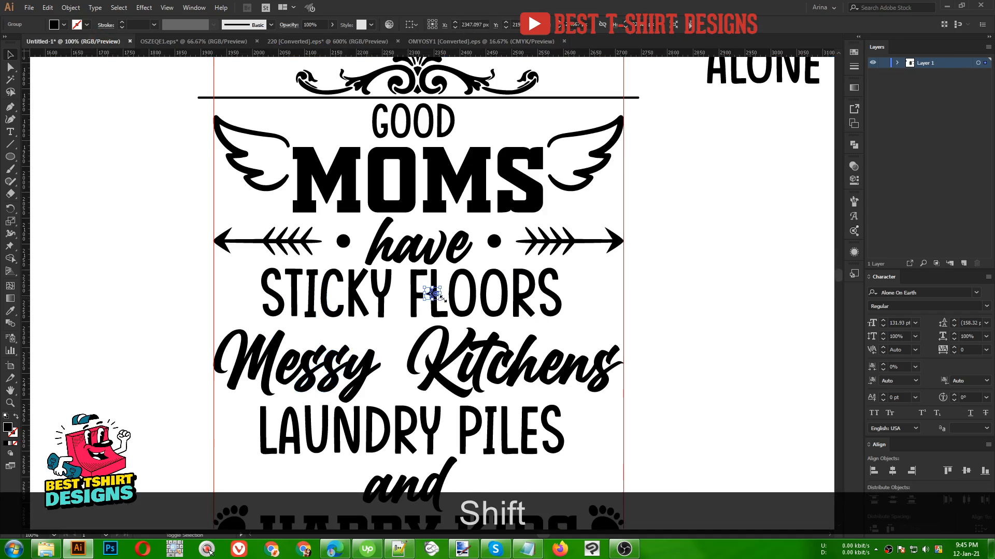
left_click_drag(443, 300, 469, 279)
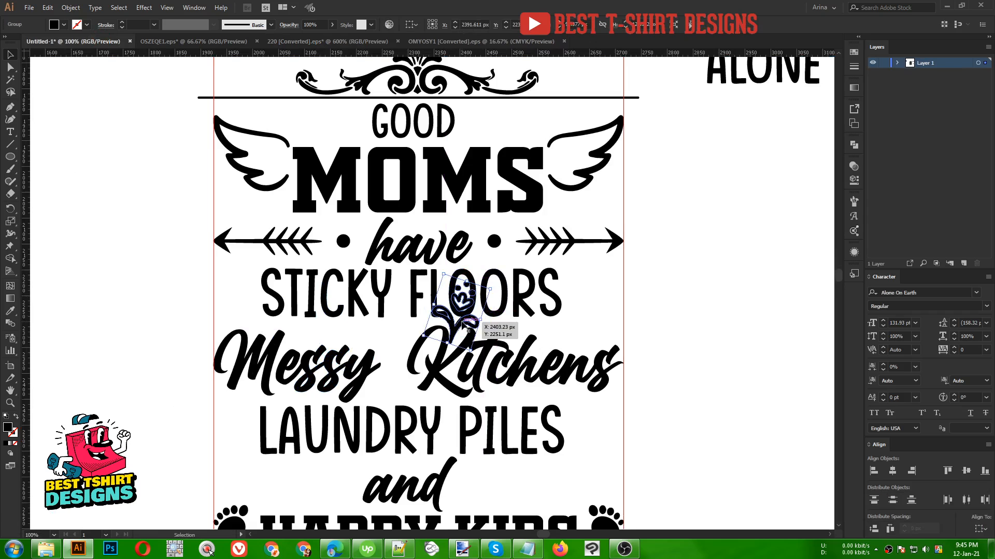
left_click_drag(465, 321, 629, 308)
scroll(633, 311, "up", 1)
key("Down")
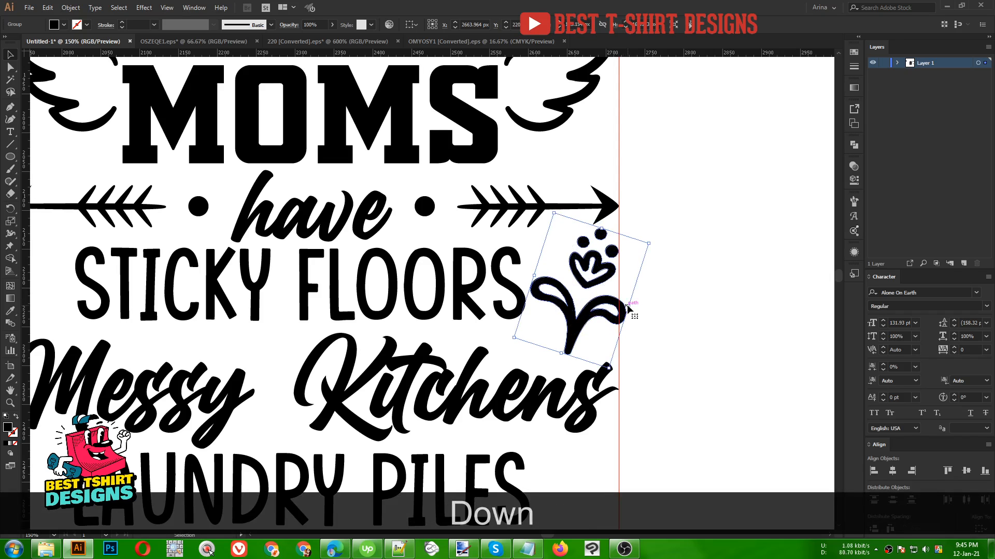
key("shift")
mouse_move(630, 304)
left_mouse_down()
mouse_move(645, 307)
mouse_move(619, 308)
left_mouse_up()
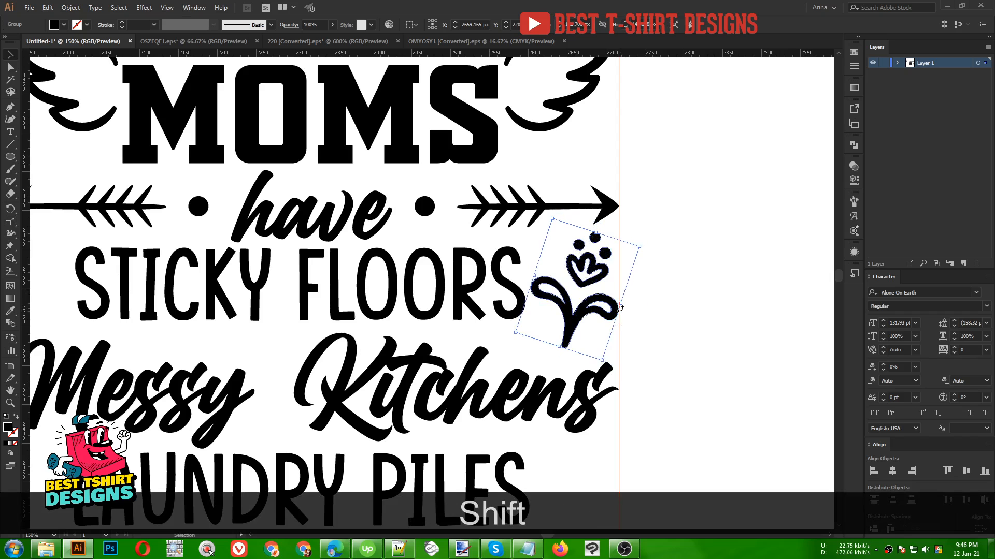
key("Down")
left_click(681, 288)
key("alt")
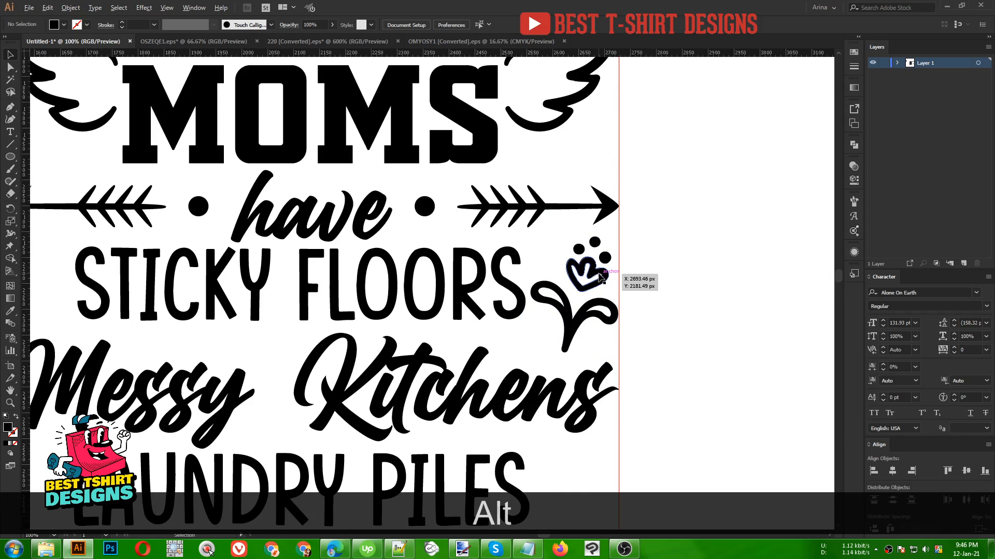
- Select the round flower centre of another divider in the ornament file and copy it
scroll(601, 277, "down", 1)
scroll(600, 278, "down", 1)
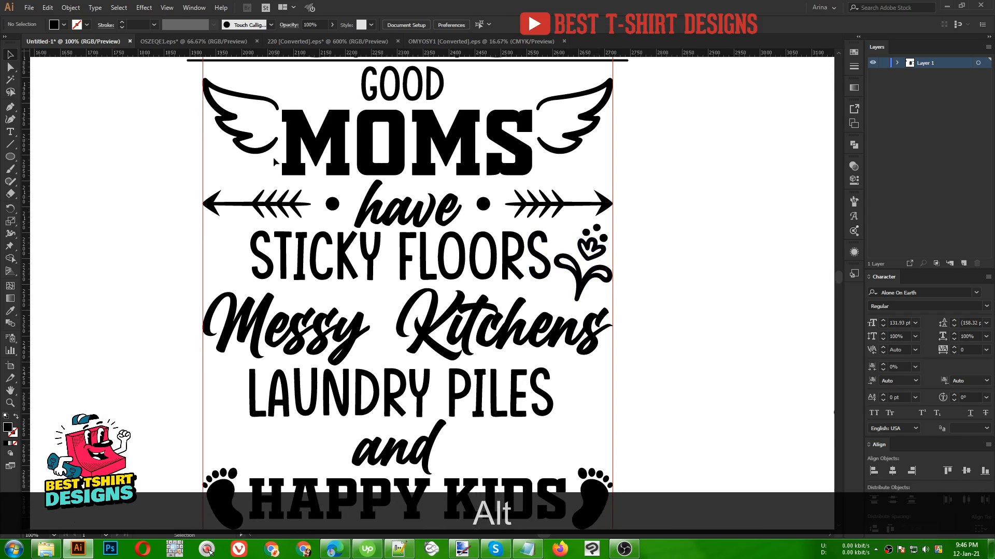
left_click(327, 41)
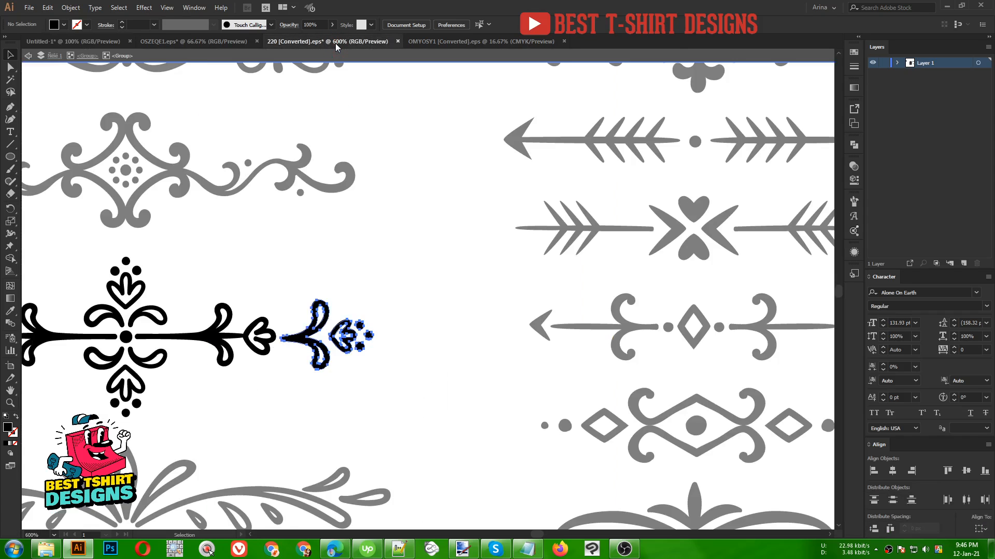
double_click(476, 288)
key("alt")
scroll(445, 280, "down", 2)
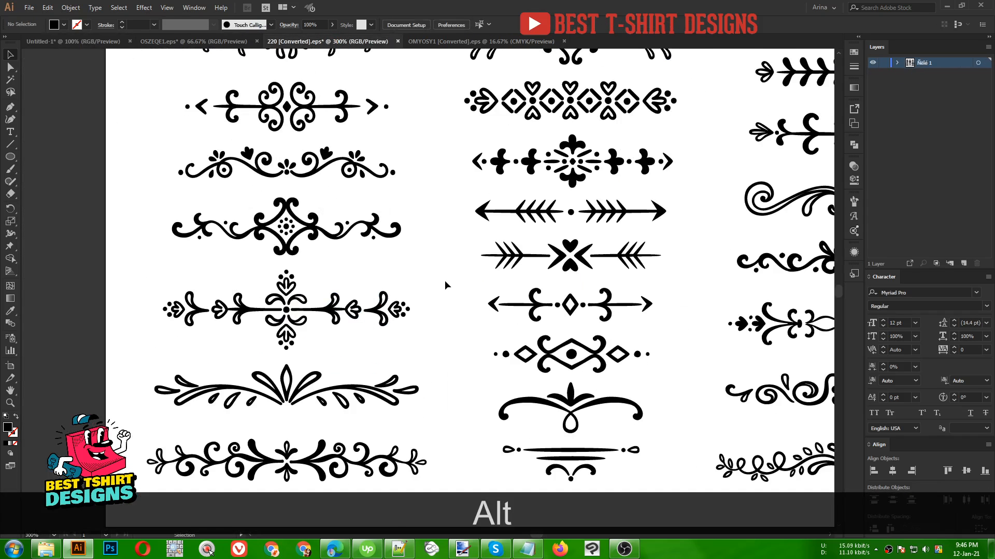
scroll(444, 281, "down", 1)
left_click_drag(413, 288, 369, 279)
scroll(680, 157, "up", 2)
scroll(680, 157, "up", 1)
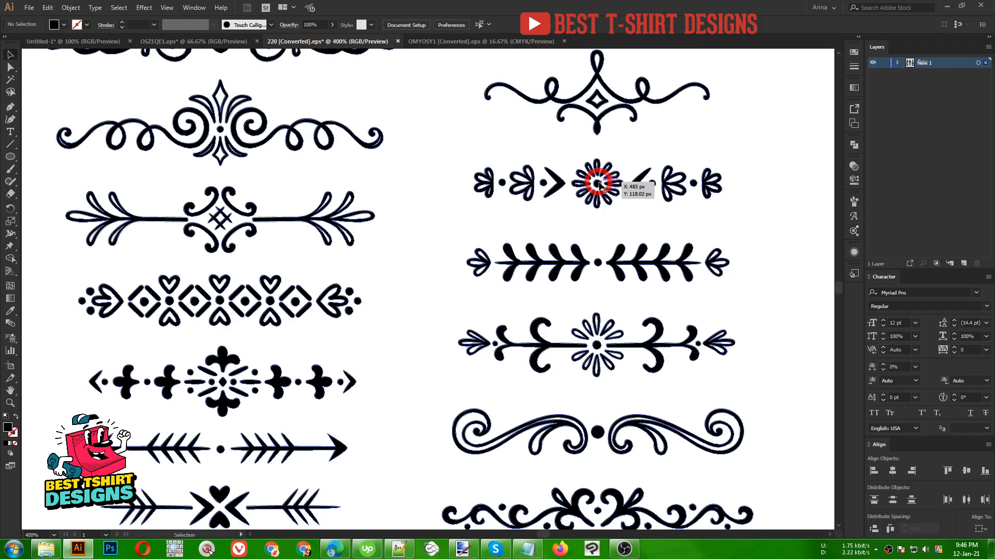
double_click(598, 183)
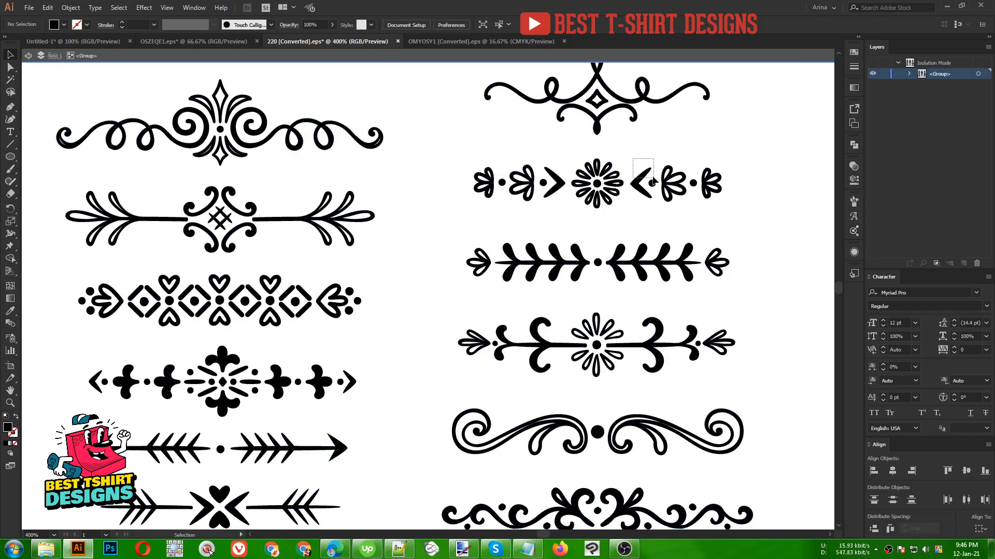
left_click(620, 194)
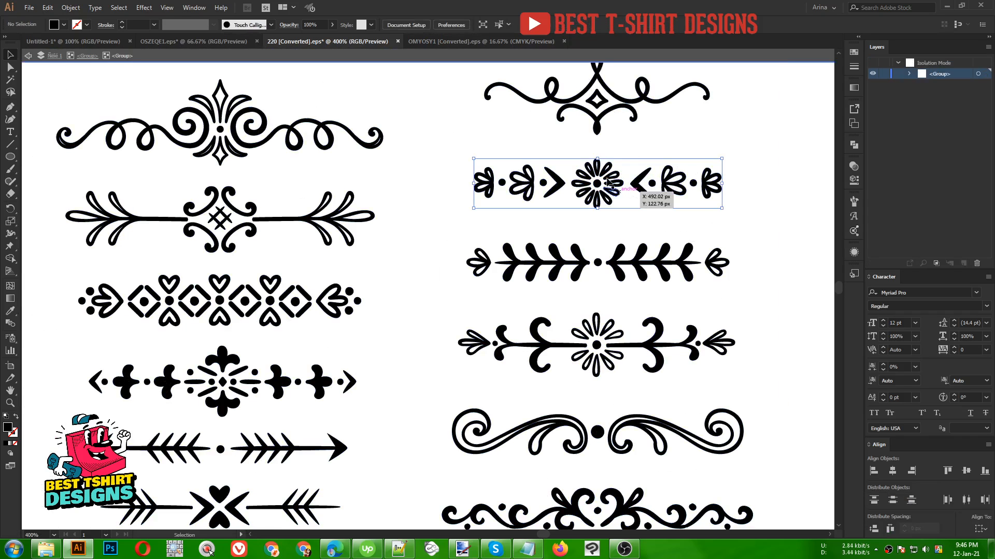
double_click(618, 194)
left_click(615, 205)
key("ctrl+c")
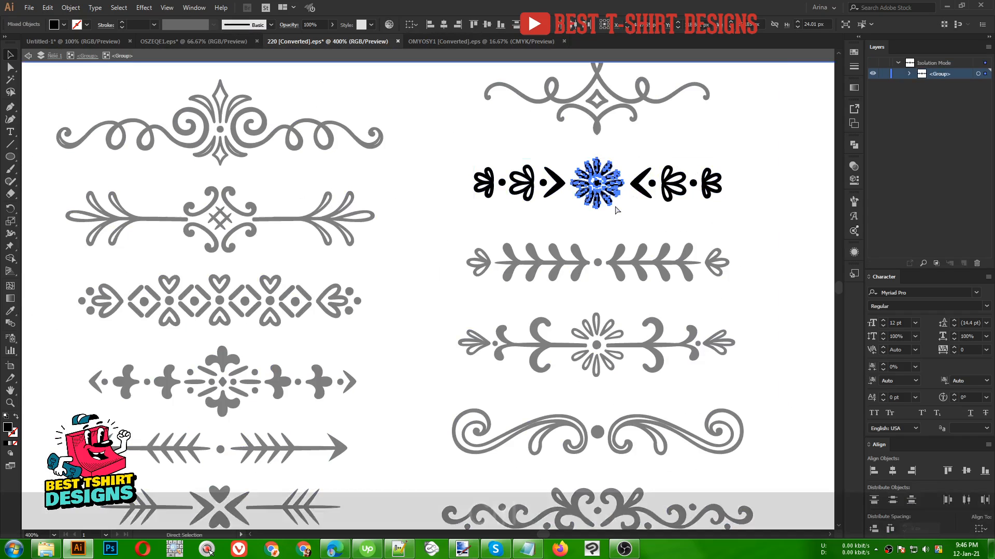
- Paste the flower into the design and place it before 'STICKY FLOORS' on the left, then ungroup it
left_click(104, 39)
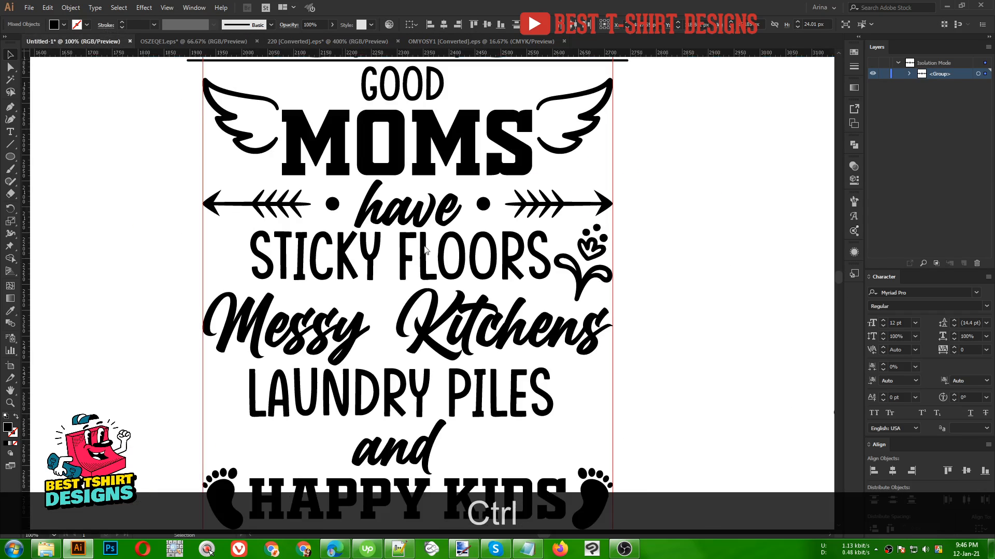
key("ctrl+v")
left_click_drag(441, 298, 189, 260)
key("ctrl+shift+g")
scroll(236, 254, "up", 2)
scroll(250, 200, "down", 1)
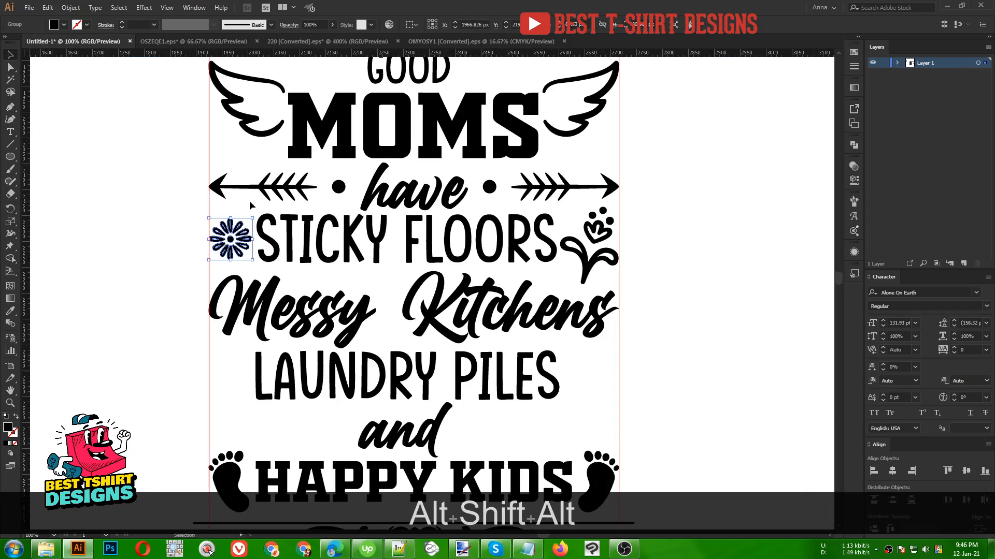
left_click(141, 230)
- Select the left end section of a scroll divider in the ornament file and copy it
scroll(363, 269, "down", 1)
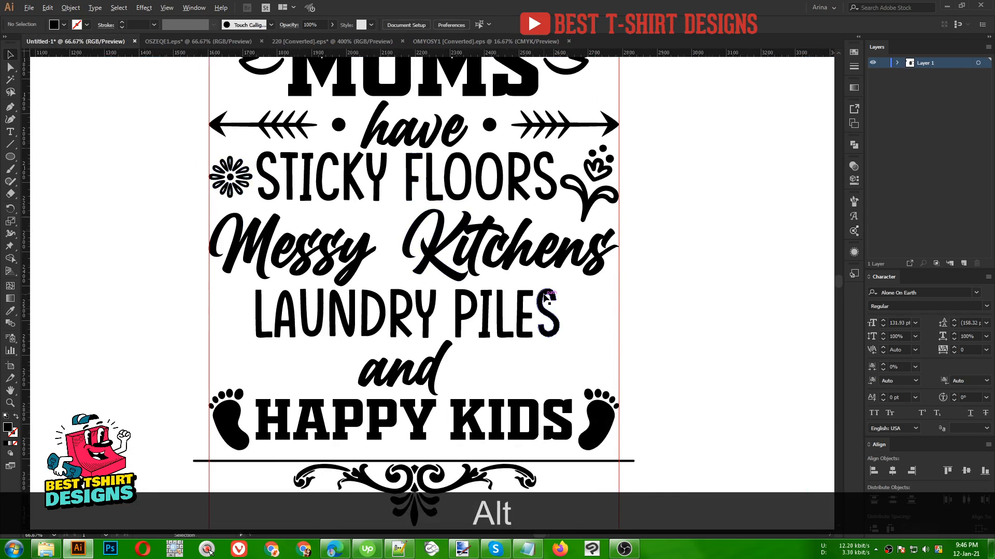
scroll(546, 298, "down", 1)
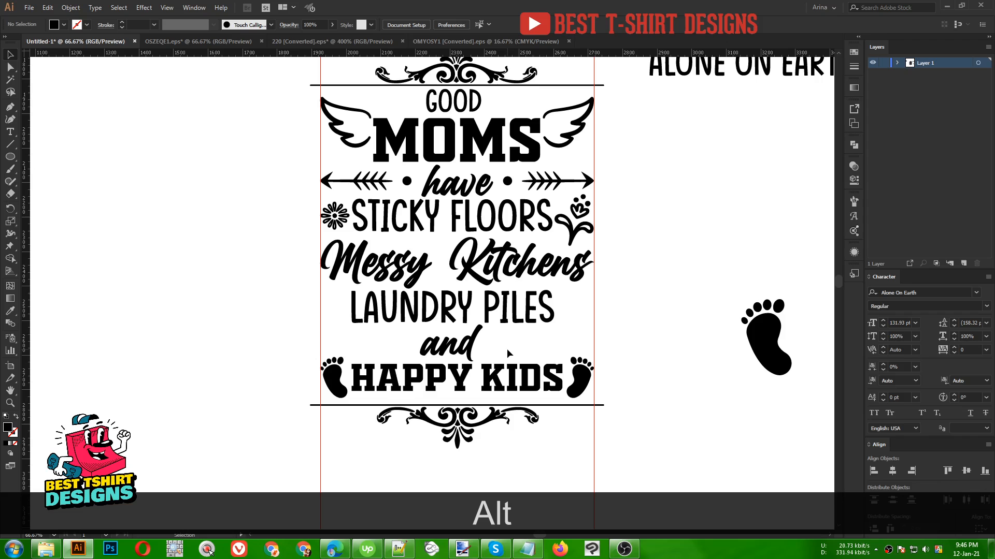
left_click(359, 42)
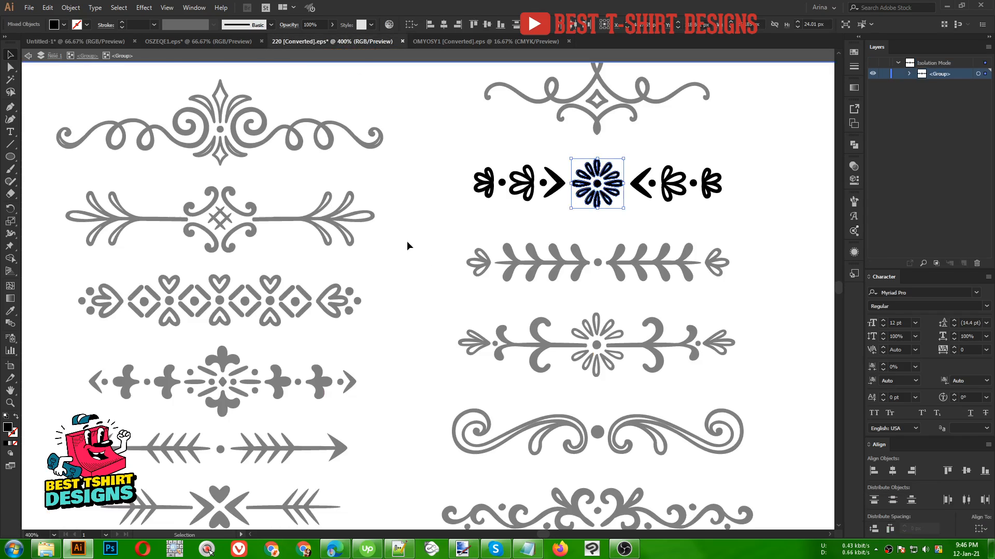
scroll(407, 246, "down", 1)
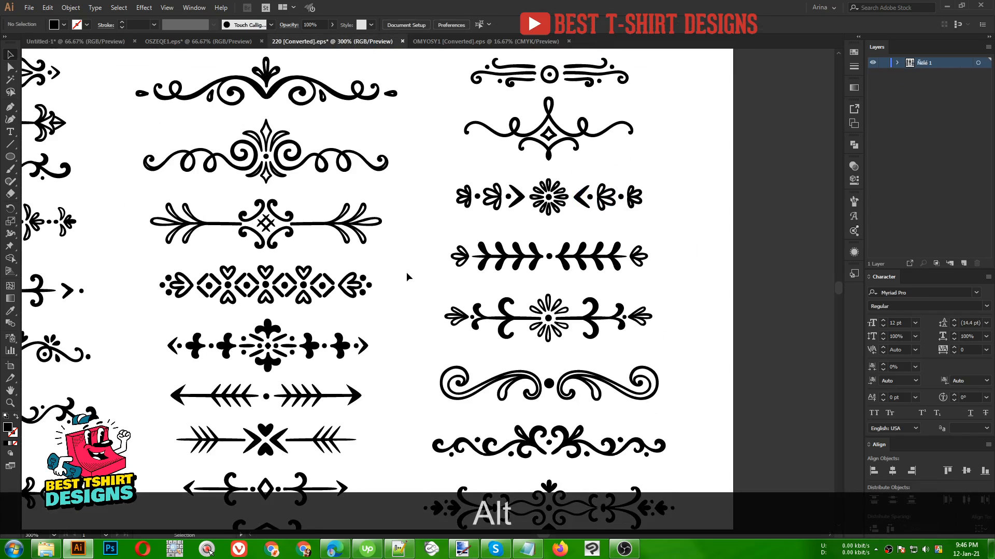
left_click_drag(378, 361, 475, 250)
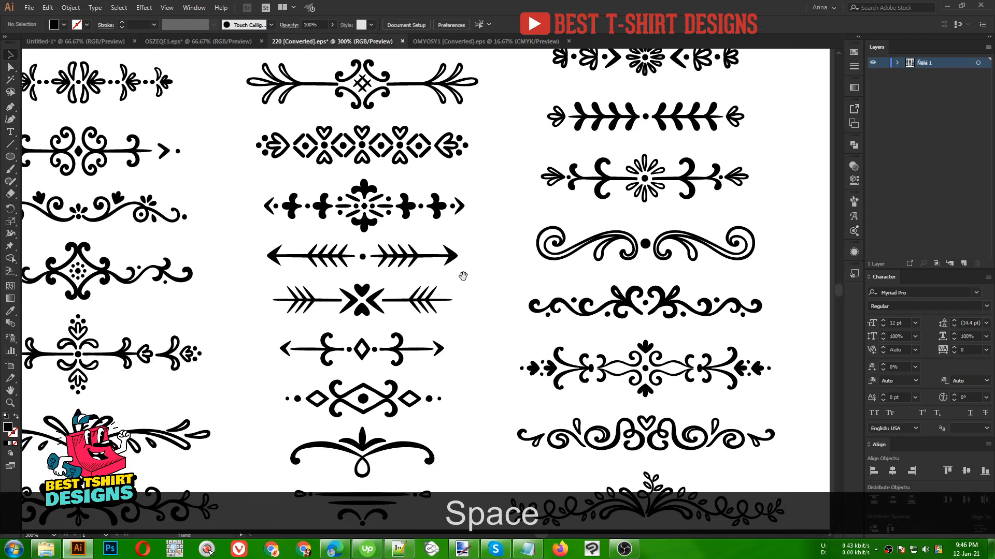
left_click_drag(455, 321, 299, 276)
double_click(444, 329)
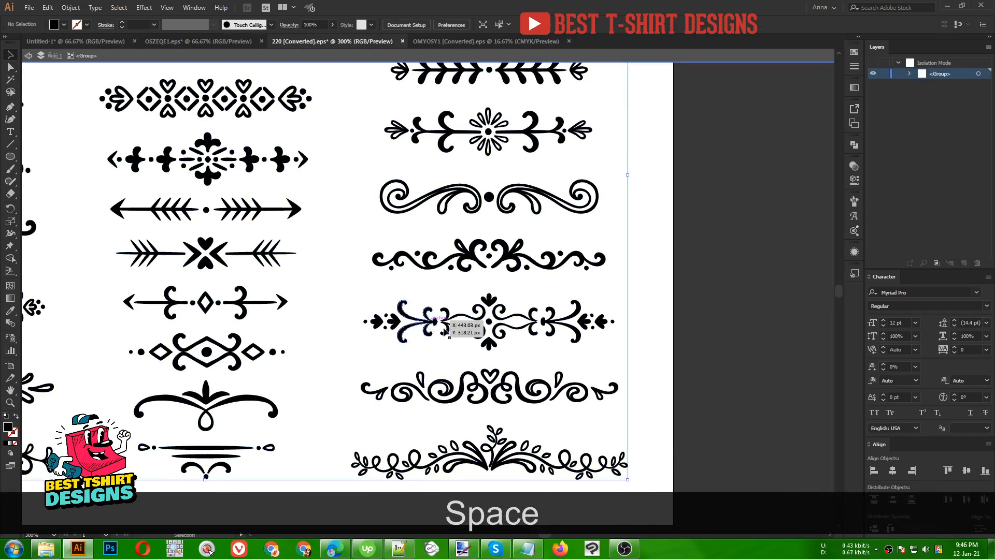
scroll(444, 332, "up", 1)
double_click(444, 331)
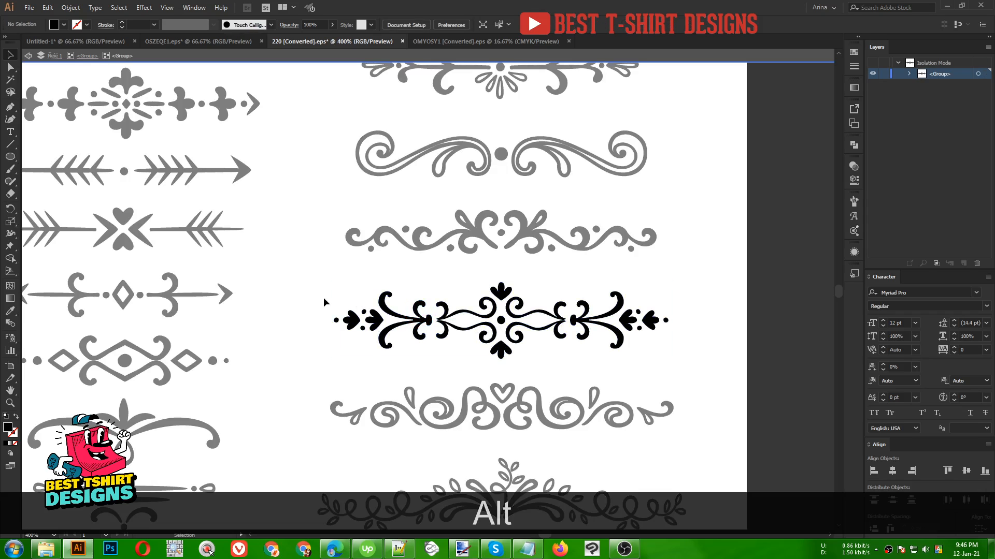
left_click_drag(411, 355, 428, 361)
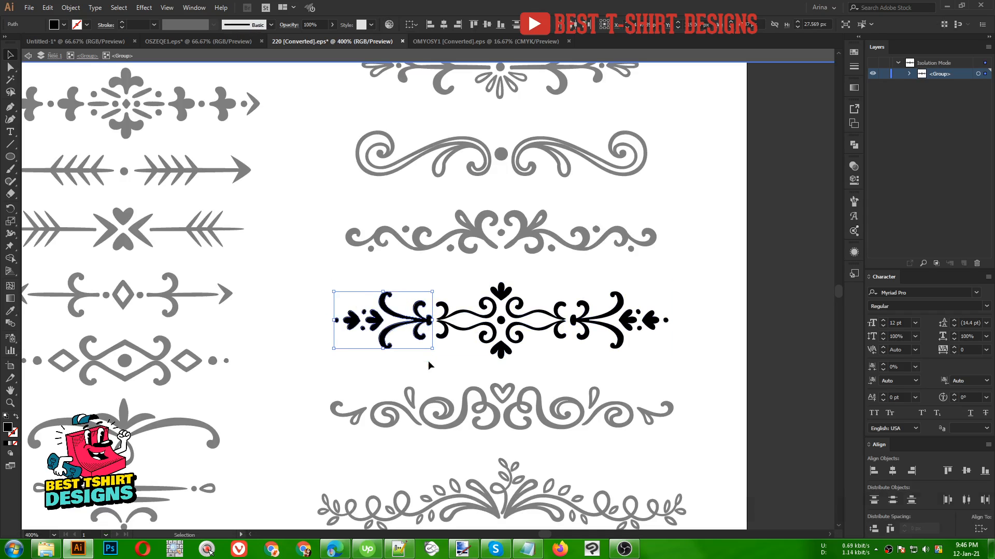
key("ctrl+c")
- Paste the scroll end section into the design and place it to the left of 'and'
left_click(102, 41)
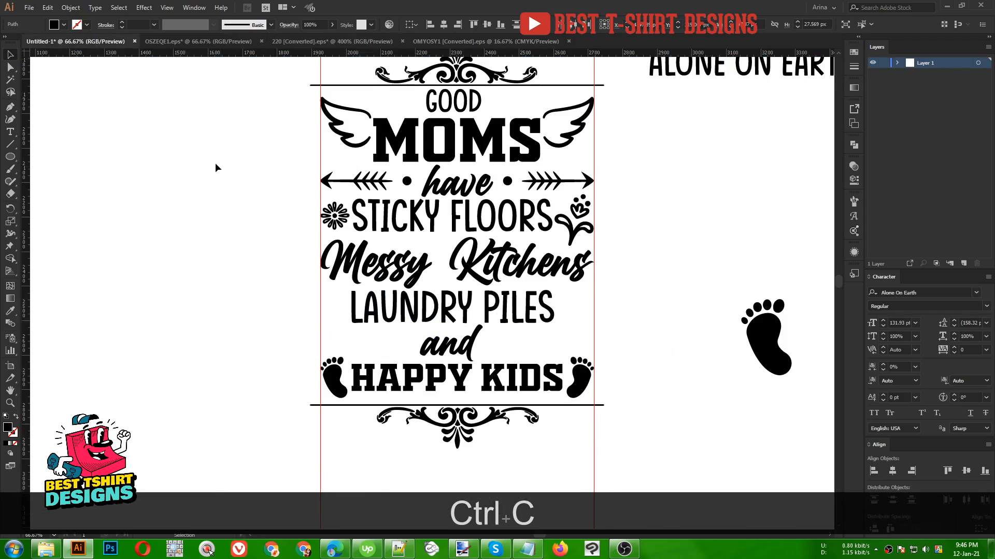
scroll(536, 294, "down", 1)
scroll(608, 296, "up", 1)
key("ctrl+alt+v")
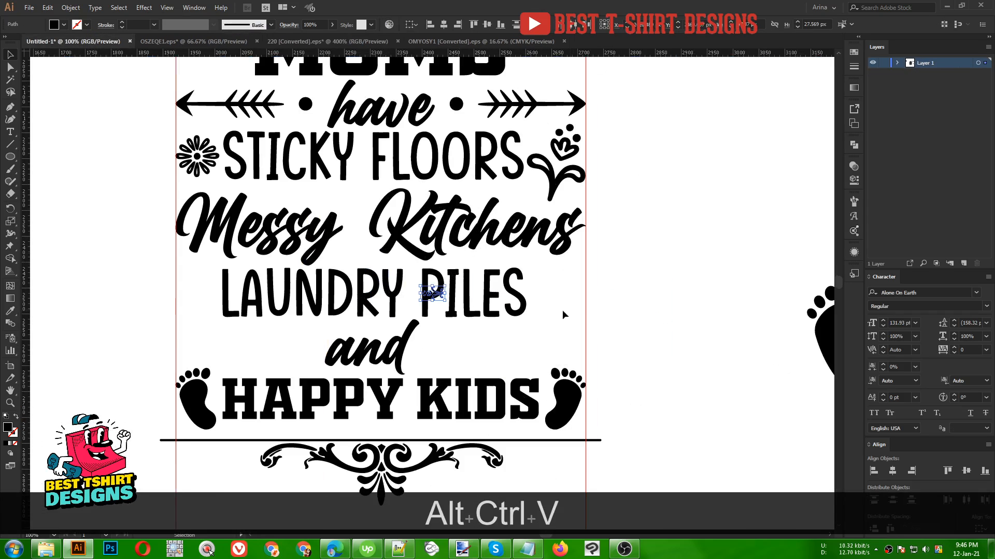
left_click_drag(445, 293, 299, 351)
scroll(205, 363, "up", 1)
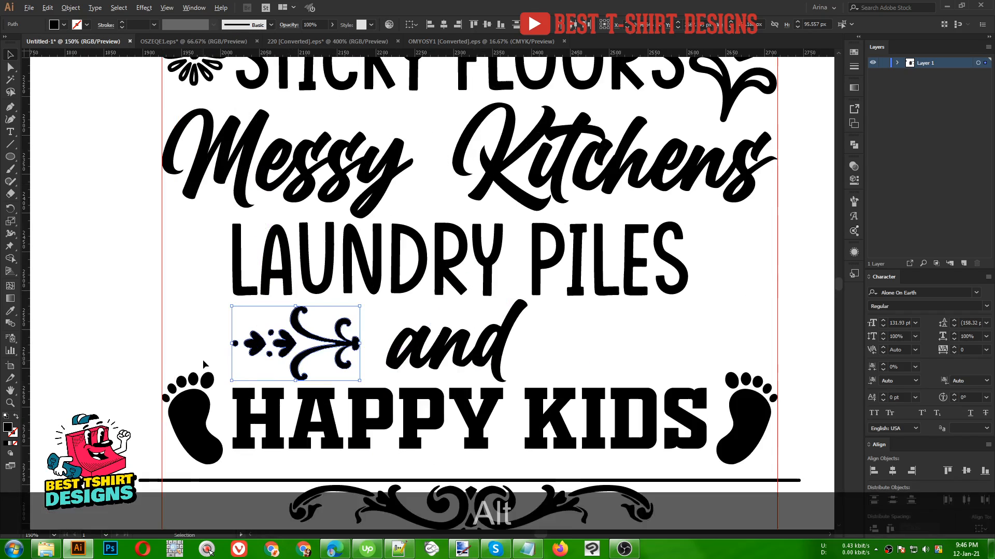
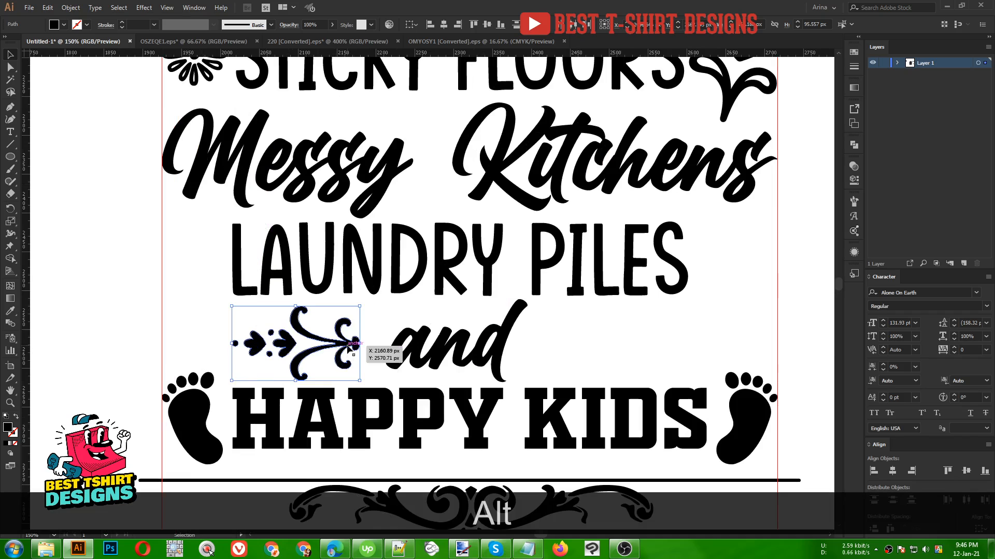
- Duplicate the scroll end section to the right of 'and', mirroring it, and group its parts
left_click_drag(349, 348, 557, 341)
key("alt")
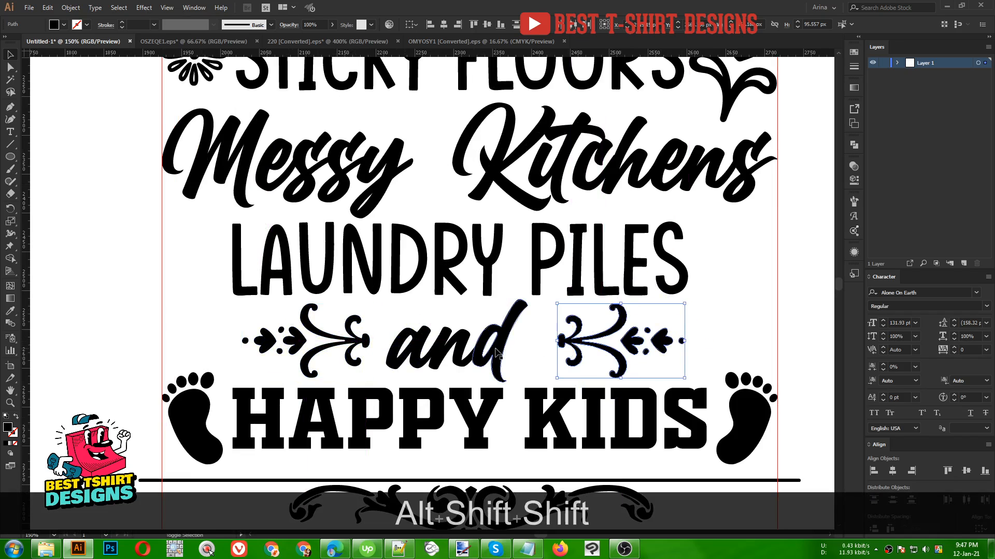
left_click(582, 341)
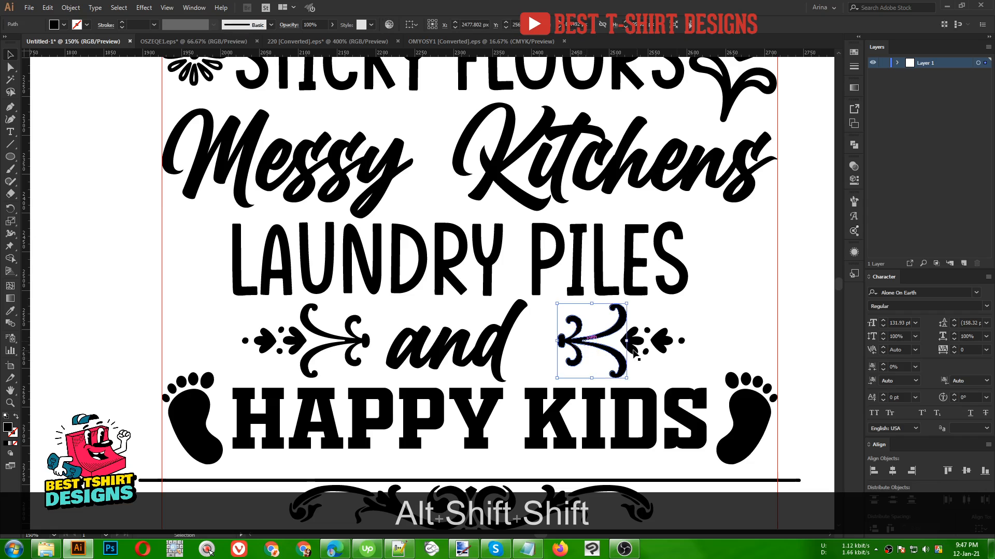
left_click_drag(702, 369, 567, 311)
key("ctrl+g")
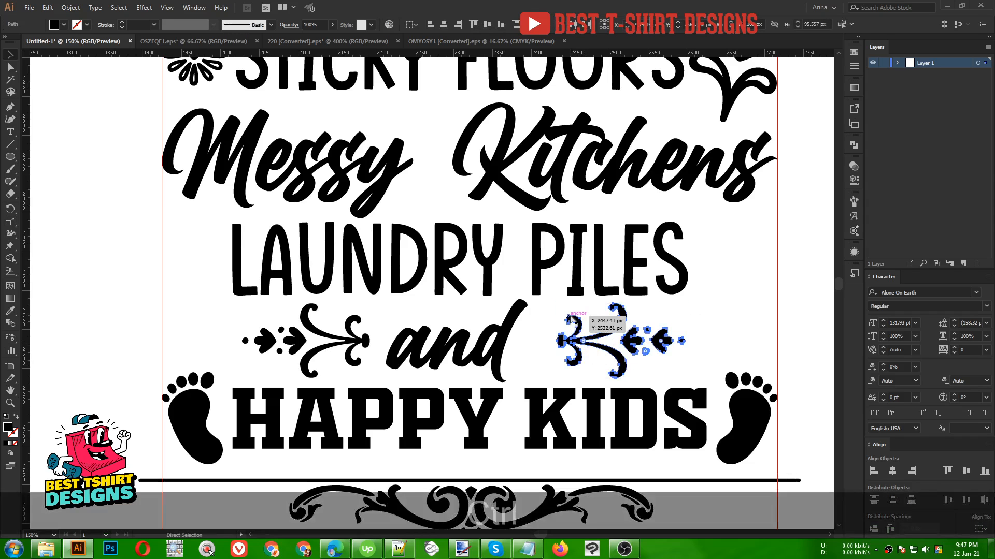
- Group the left scroll section, then evenly distribute both scroll sections and 'and' across the row
key("v")
left_click(366, 364)
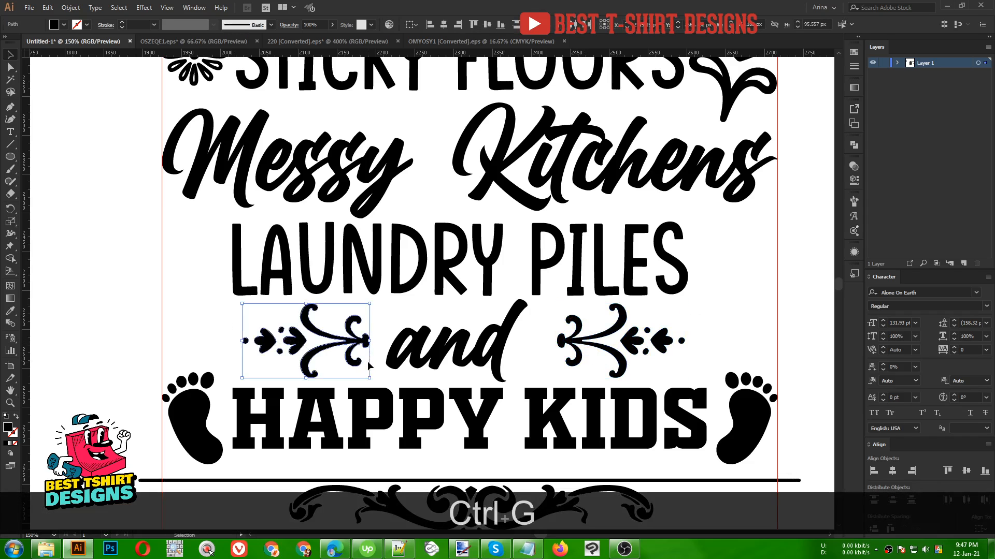
key("ctrl+g")
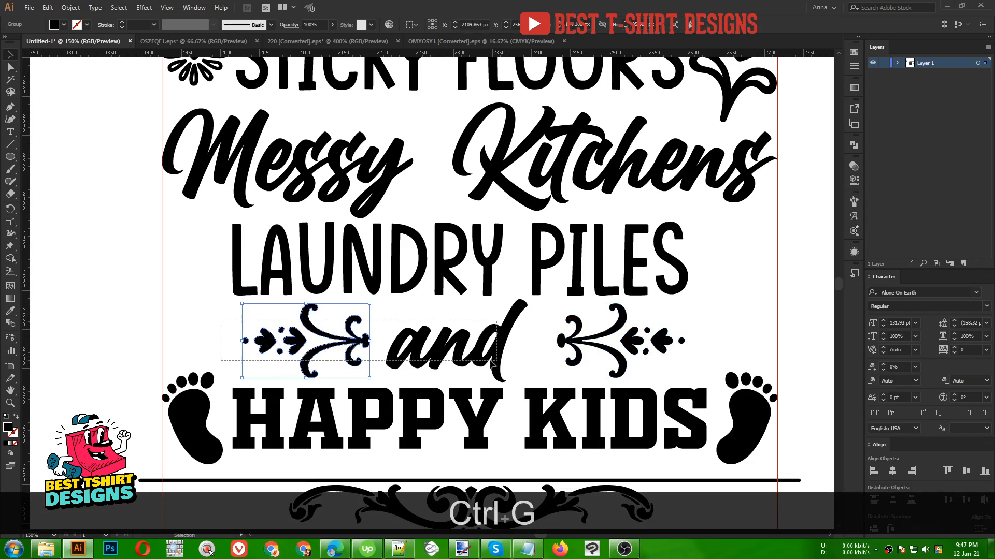
left_click_drag(491, 364, 630, 363)
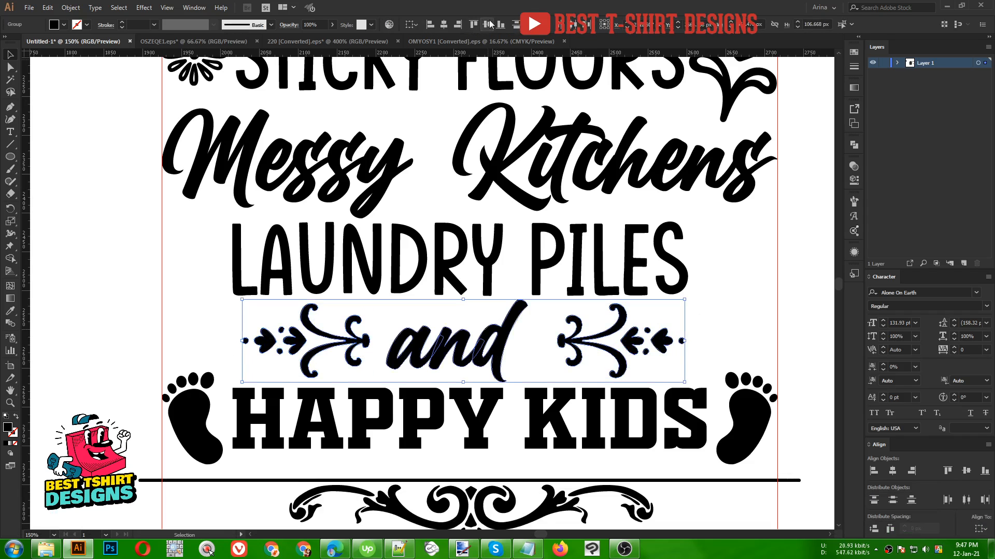
left_click(890, 529)
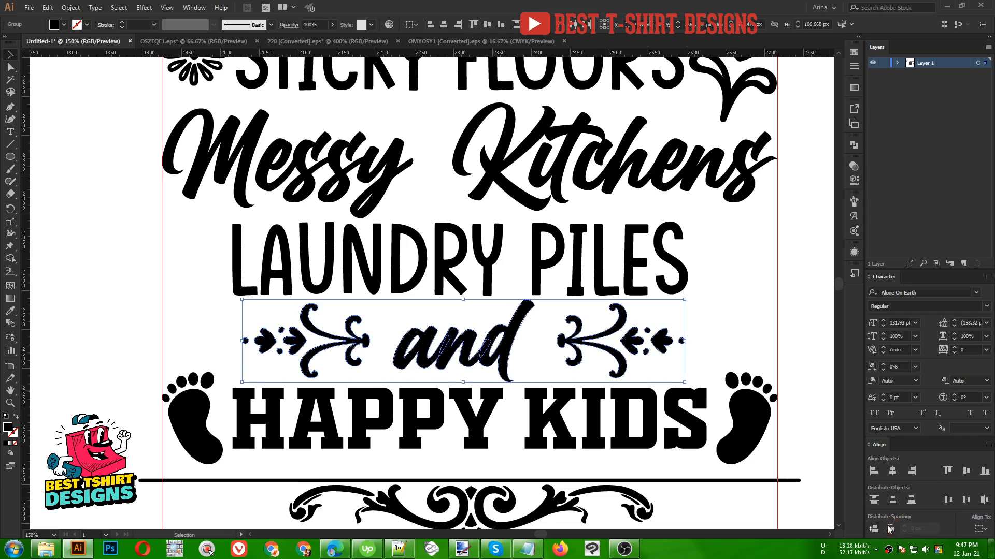
left_click(534, 348)
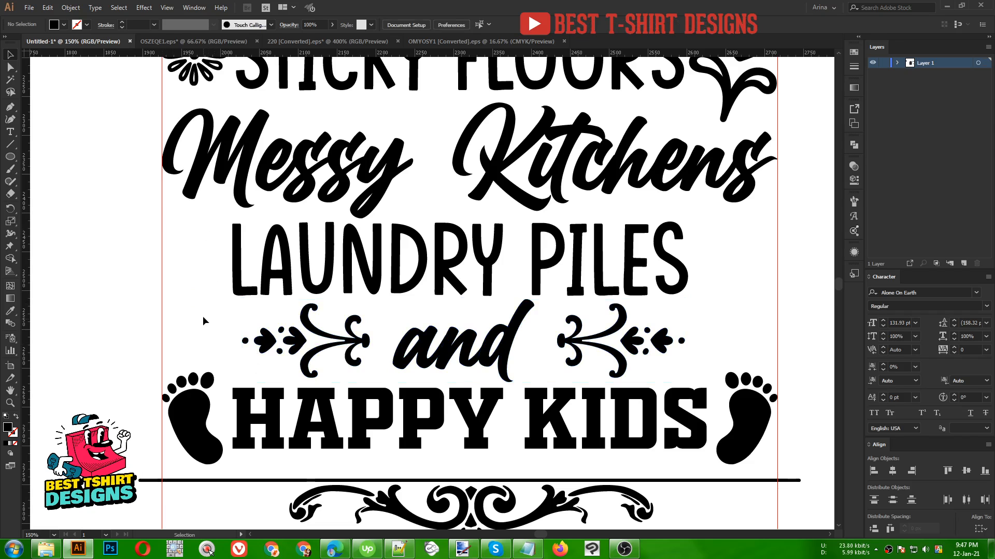
- Select the left swirl end of the heart-and-swirl divider in the ornament file and copy it
left_click(428, 41)
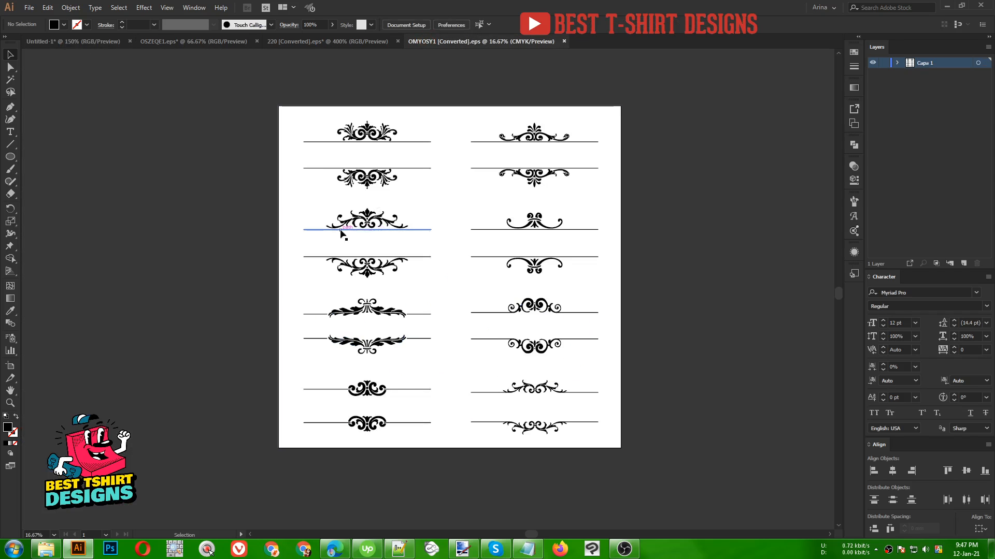
left_click(328, 41)
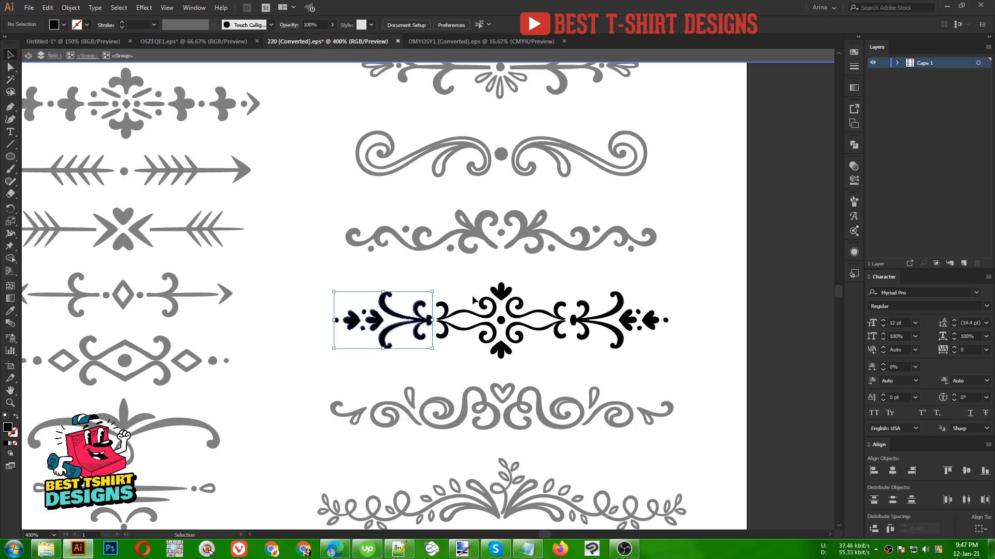
double_click(323, 257)
scroll(572, 214, "down", 1)
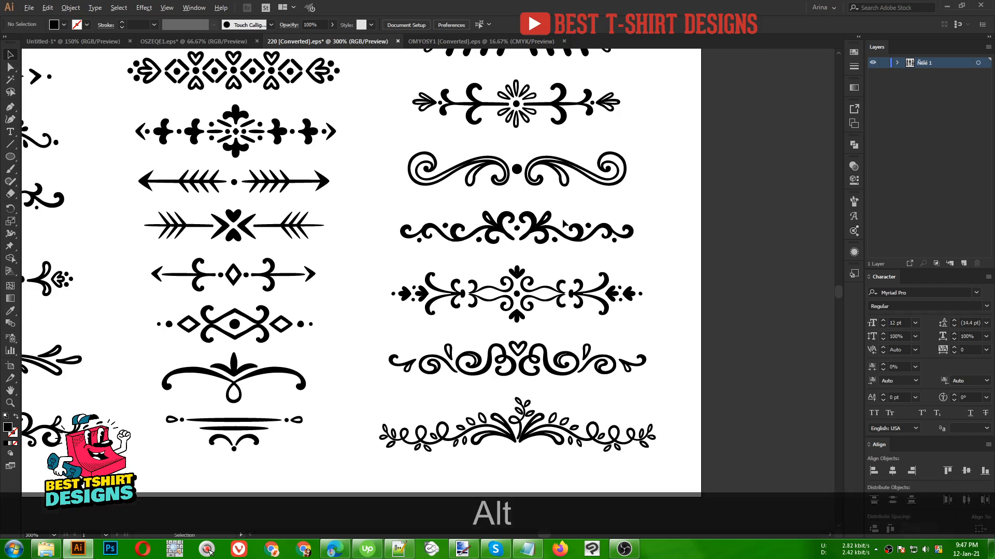
left_click_drag(493, 299, 568, 285)
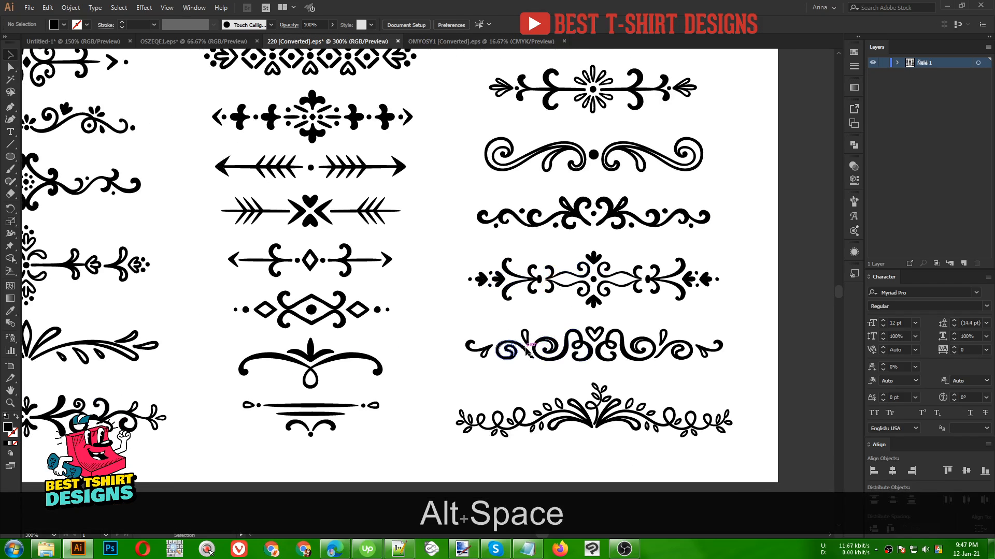
double_click(526, 350)
scroll(524, 363, "up", 1)
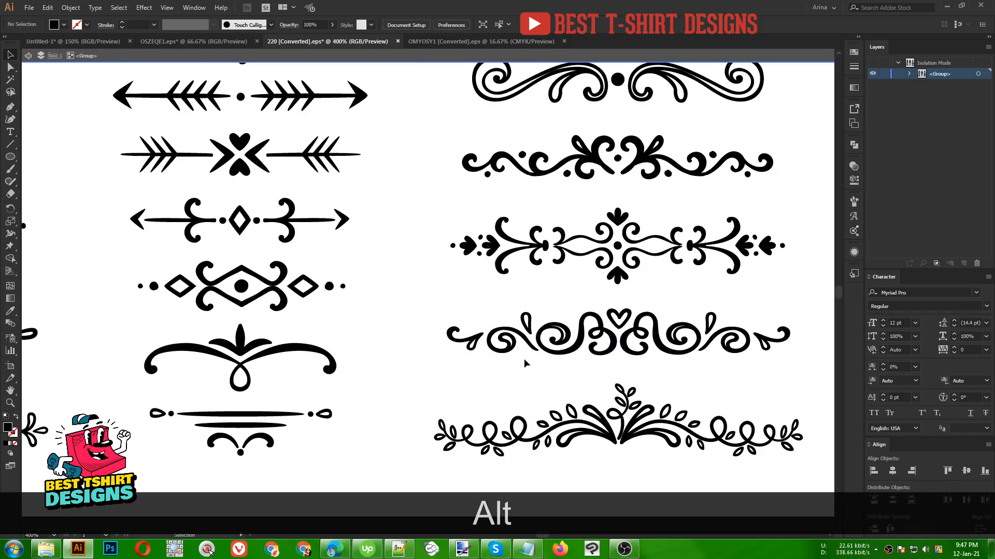
double_click(518, 342)
left_click_drag(415, 291, 529, 383)
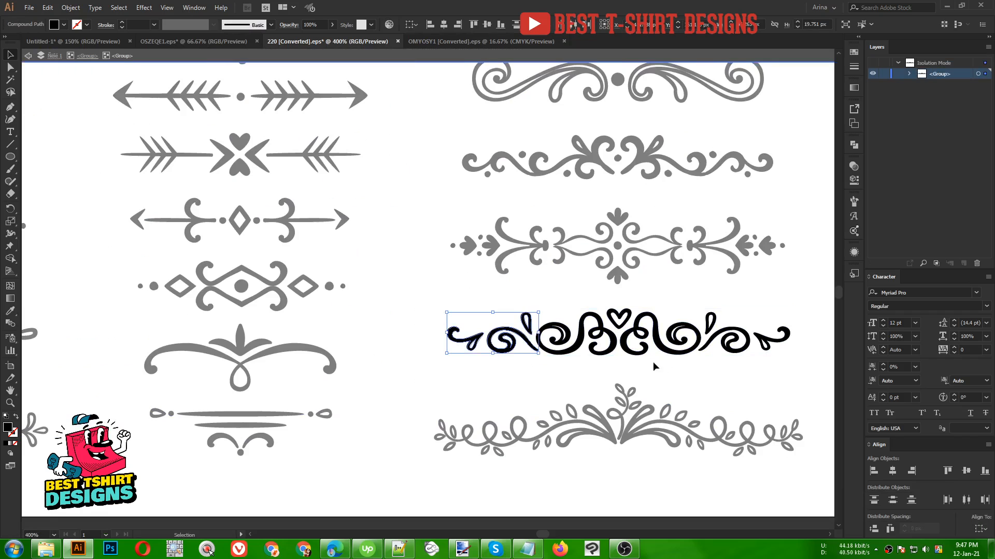
key("ctrl+c")
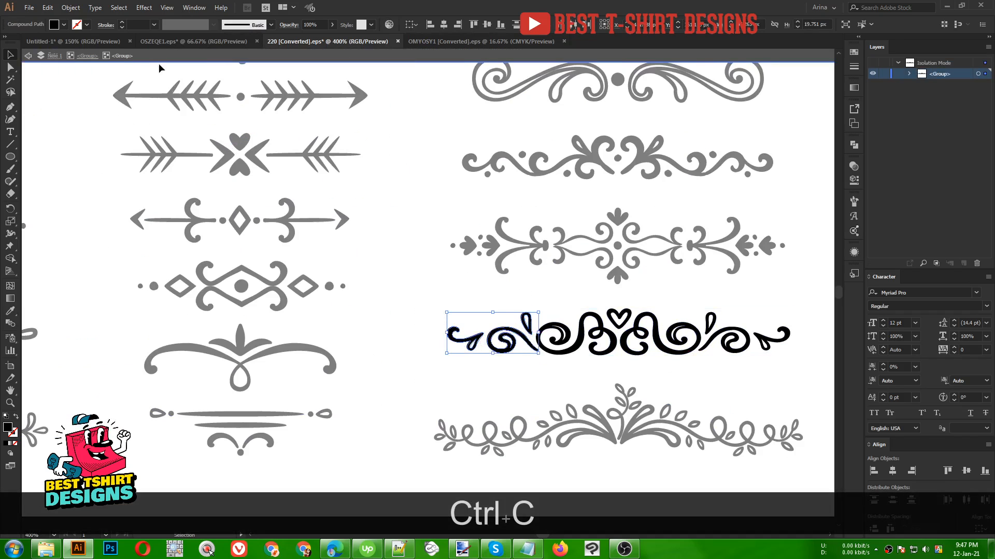
- Paste the swirl into the design and ungroup it
left_click(78, 42)
key("ctrl+v")
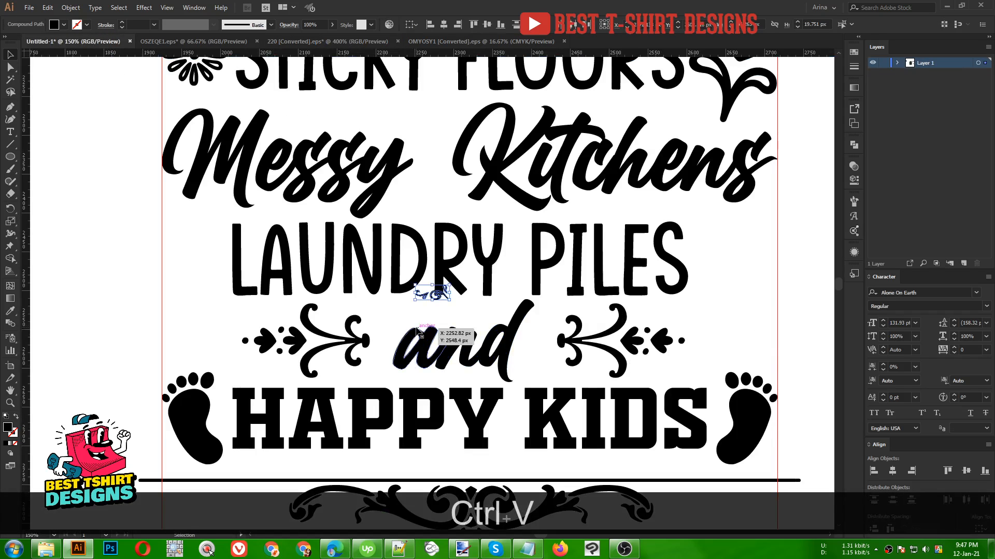
key("shift")
left_click_drag(448, 303, 443, 349)
key("ctrl+shift+g")
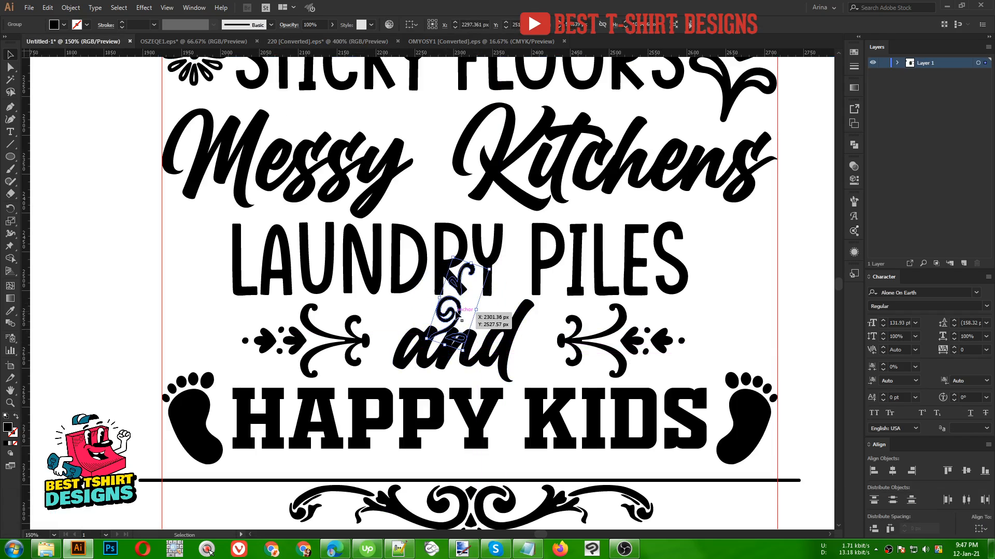
- Move the swirl to the right of 'LAUNDRY PILES', rotate it upright and scale it to the line's height
left_click_drag(477, 317, 750, 283)
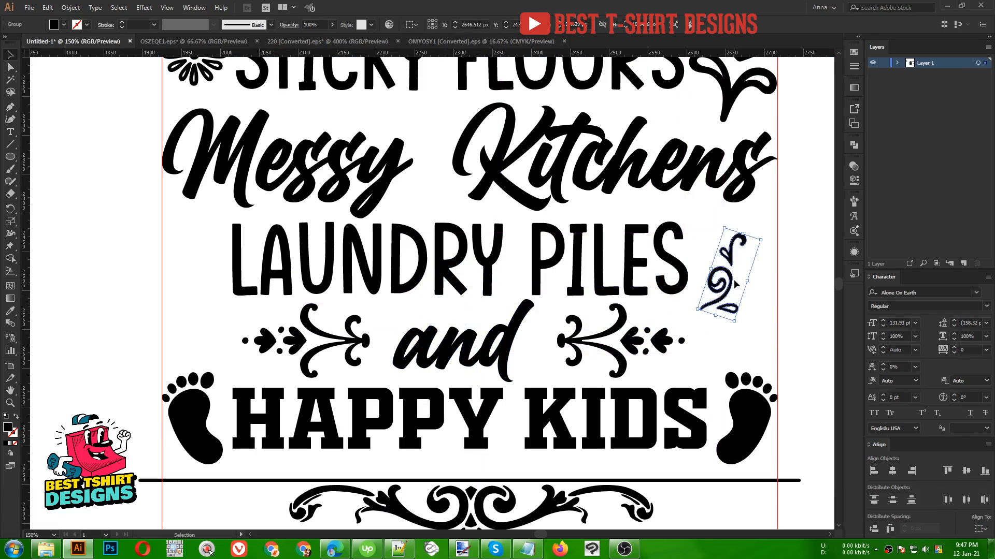
key("shift")
left_click_drag(736, 320, 785, 388)
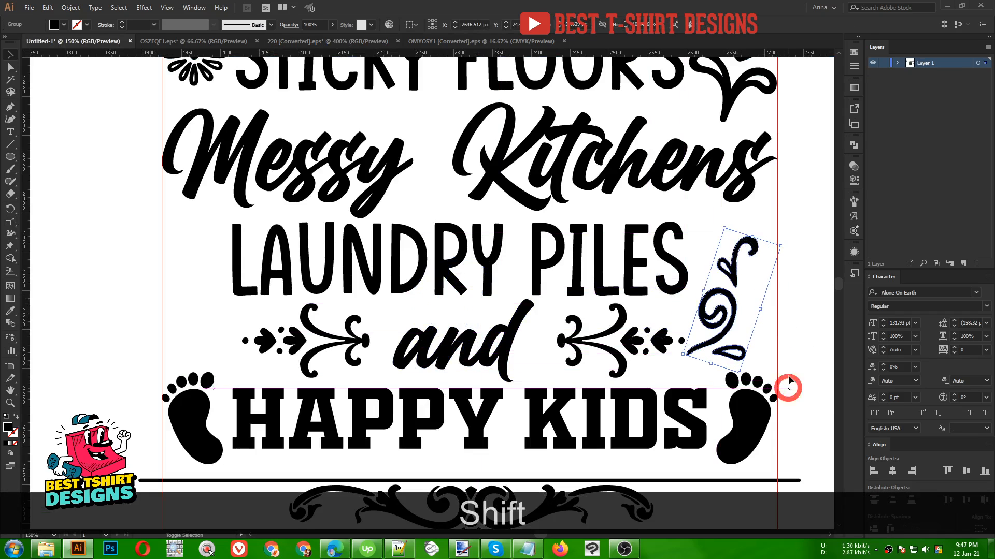
left_click_drag(768, 314, 762, 279)
key("shift")
left_click_drag(738, 234, 742, 214)
key("Left")
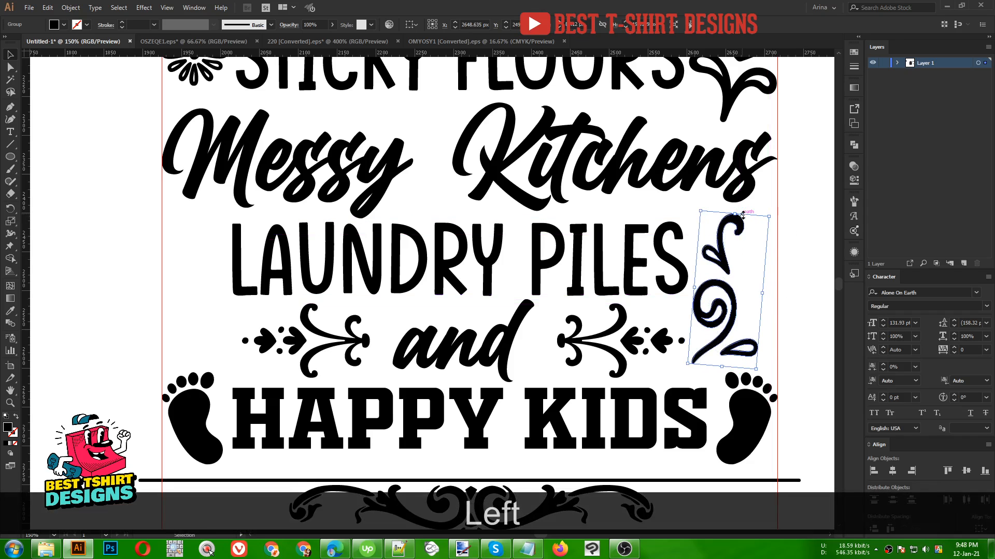
left_click_drag(732, 295, 741, 295)
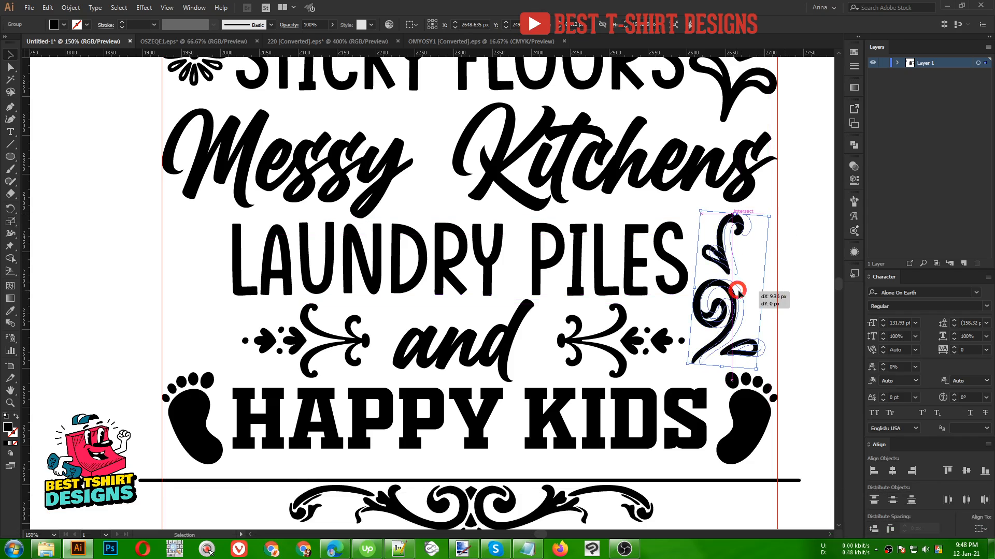
left_click(808, 291)
- Review the whole design and browse the divider ornament files for further ornaments
key("alt")
scroll(799, 285, "down", 1)
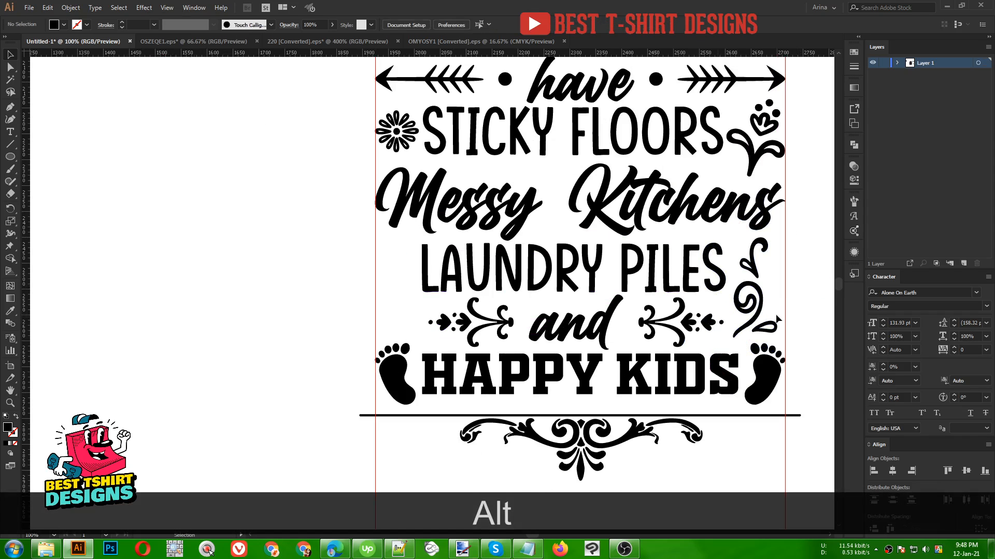
scroll(772, 310, "up", 2)
left_click_drag(768, 309, 615, 333)
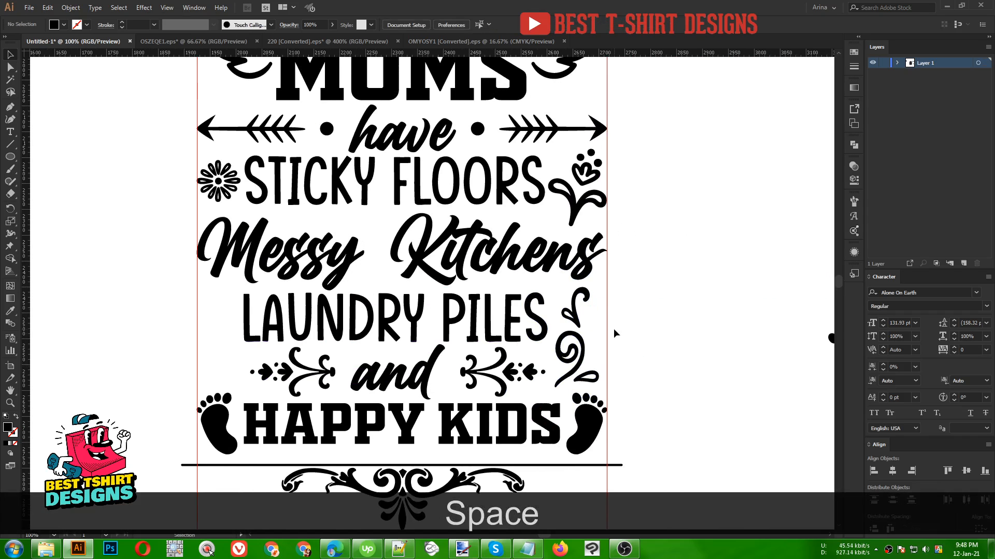
left_click(439, 42)
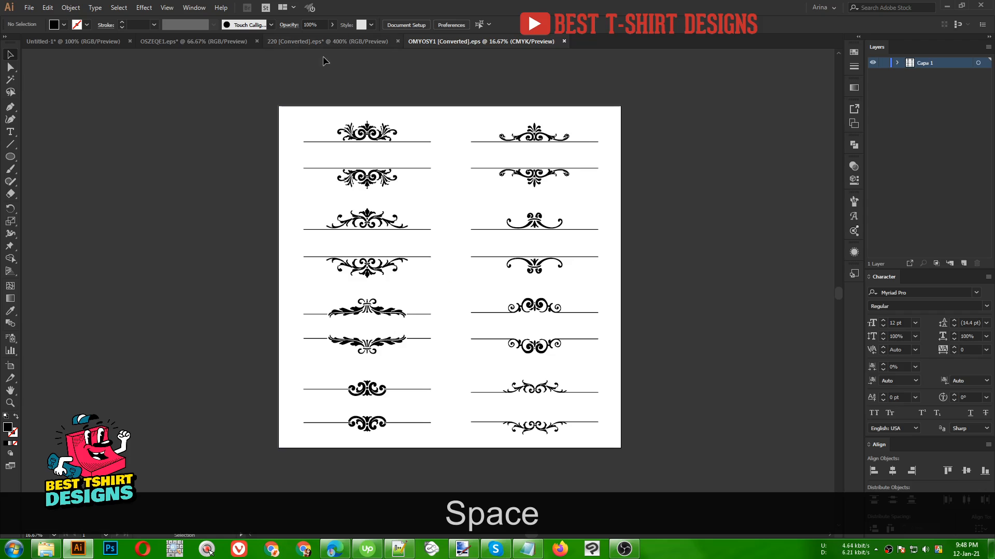
left_click(319, 40)
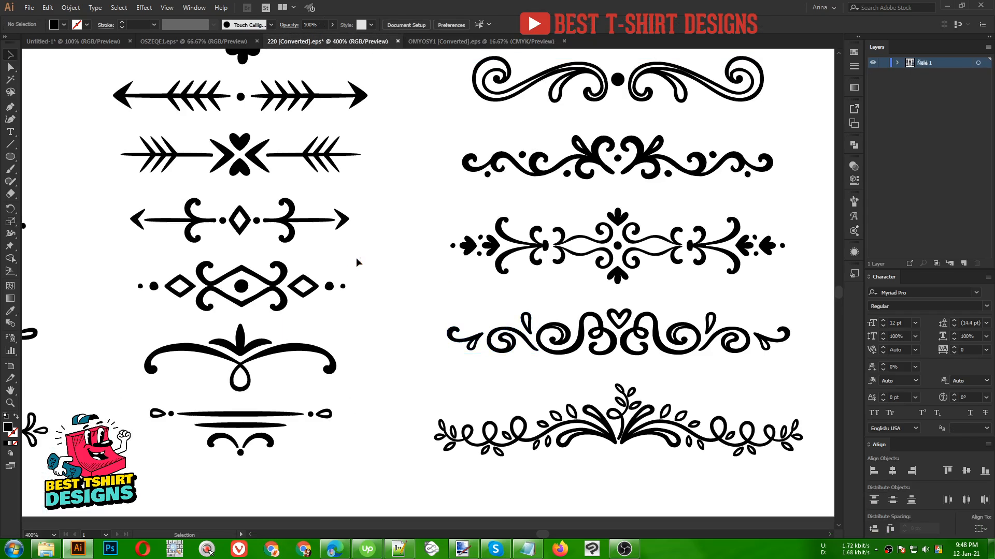
key("alt")
scroll(584, 311, "down", 1)
scroll(584, 312, "down", 1)
left_click_drag(176, 288, 290, 321)
scroll(239, 288, "up", 2)
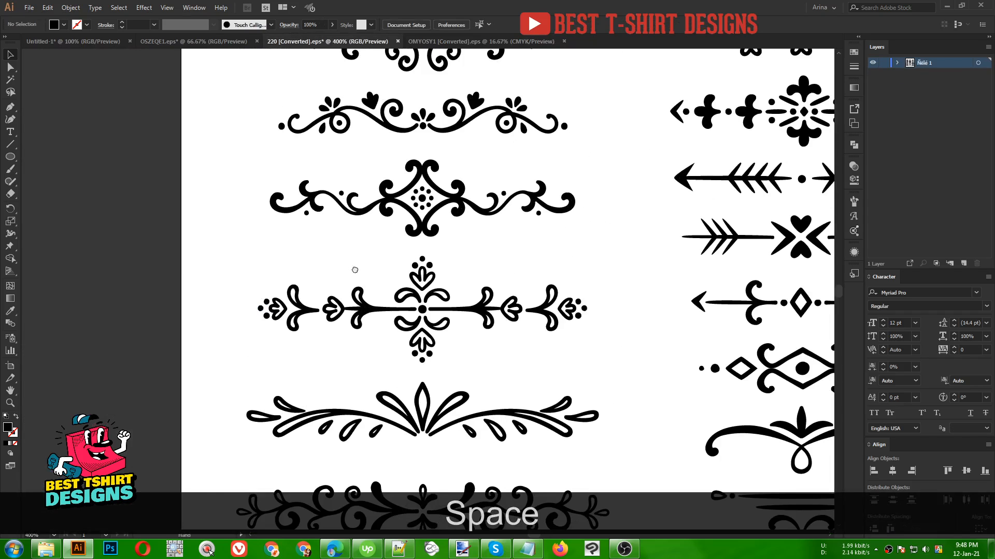
left_click_drag(359, 252, 287, 329)
mouse_move(356, 258)
left_mouse_down()
mouse_move(341, 313)
mouse_move(355, 243)
left_mouse_up()
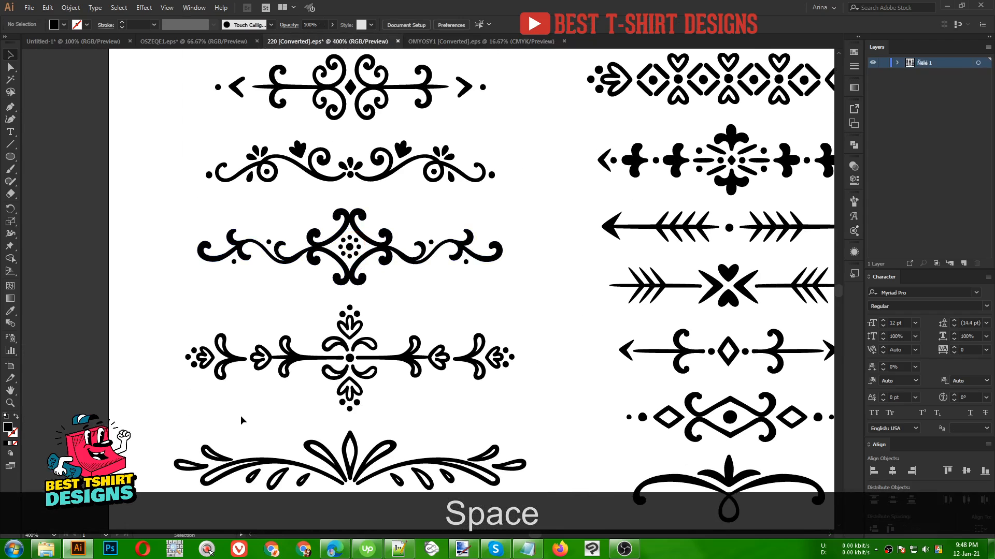
left_click(76, 41)
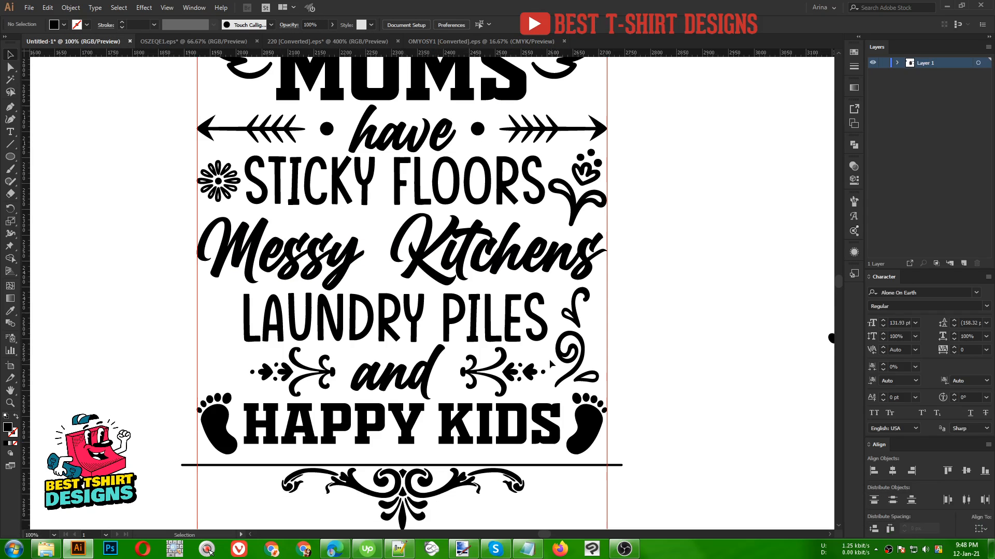
- Duplicate the swirl to the left of 'LAUNDRY PILES' and reflect it across the vertical axis
left_click(580, 354)
left_click_drag(580, 354, 210, 347)
right_click(209, 346)
mouse_move(257, 441)
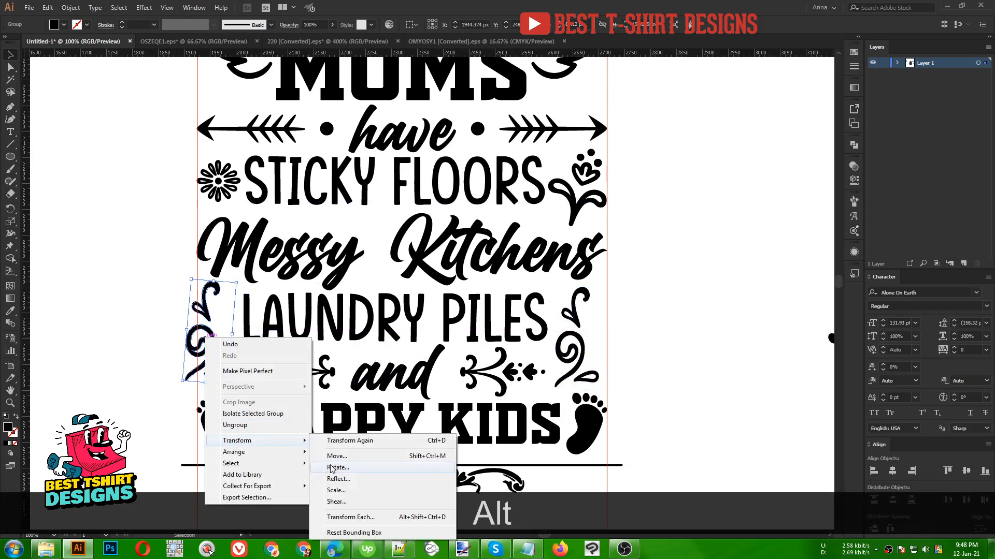
left_click(338, 479)
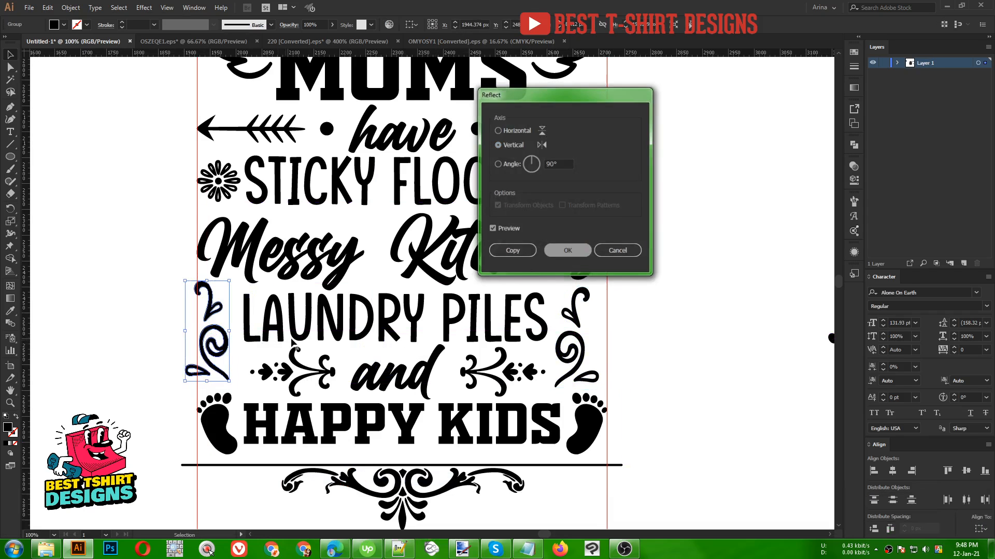
left_click(580, 253)
key("Right")
key("Right")
key("Right")
key("Right")
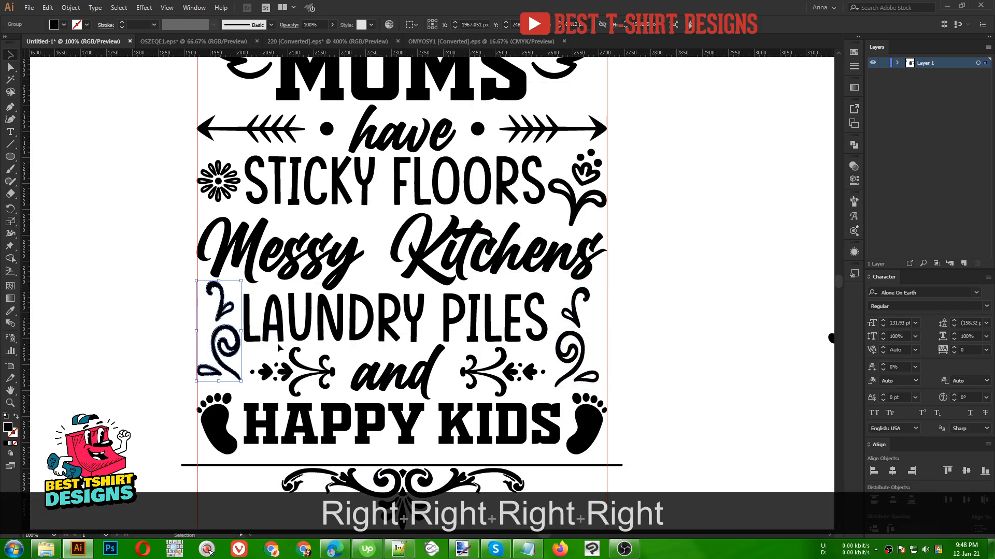
- Resize the left swirl to fit beside 'LAUNDRY PILES'
scroll(232, 346, "up", 1)
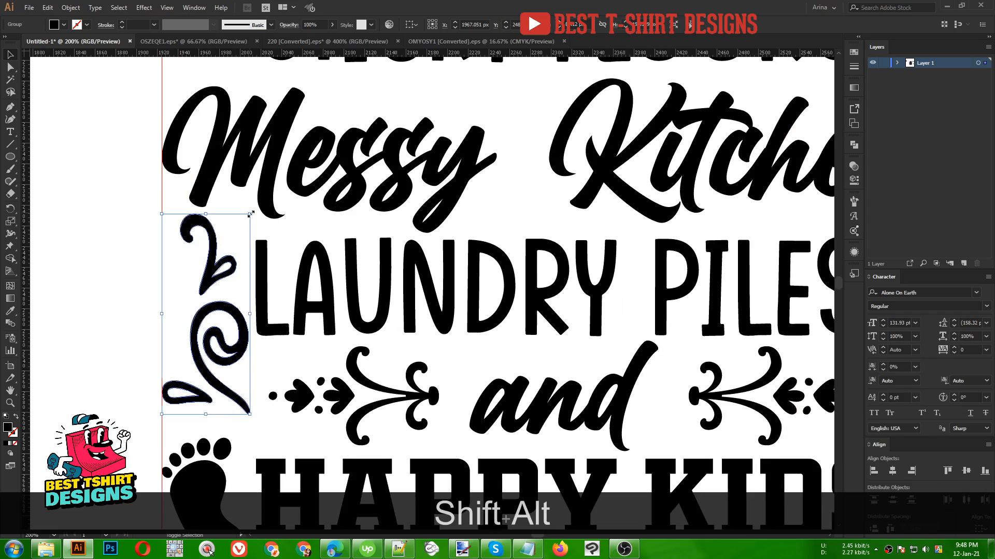
left_click_drag(250, 214, 245, 223)
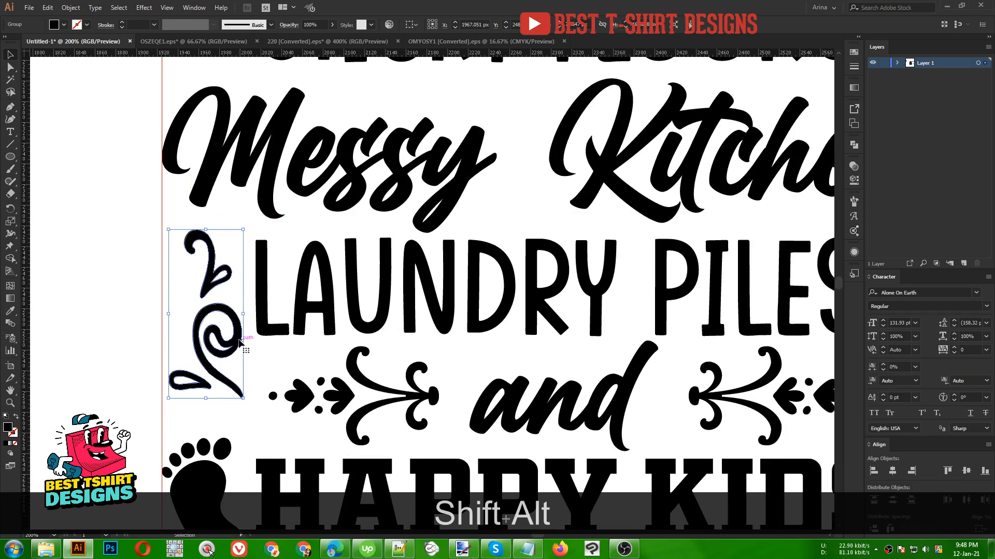
left_click_drag(239, 340, 235, 342)
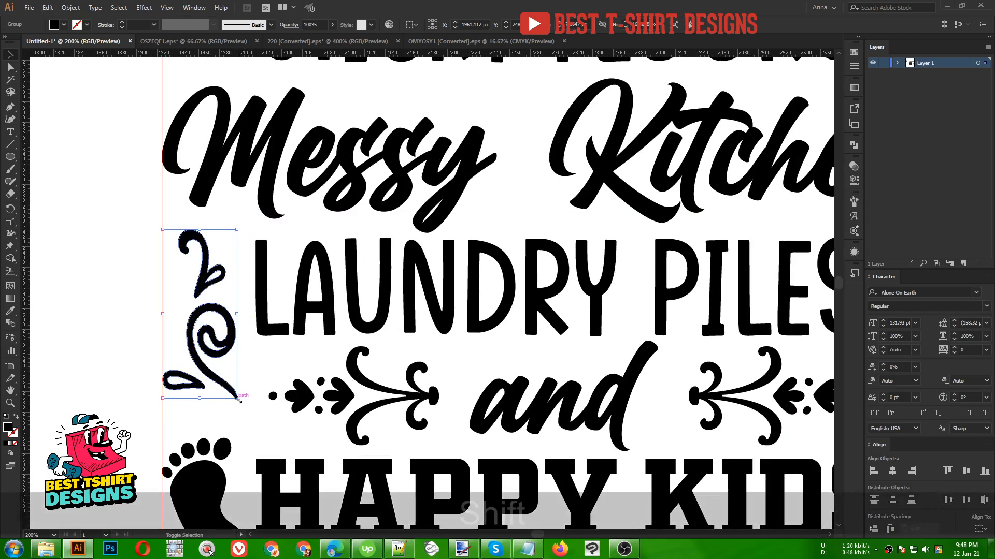
left_click_drag(238, 399, 251, 426)
left_click(269, 356)
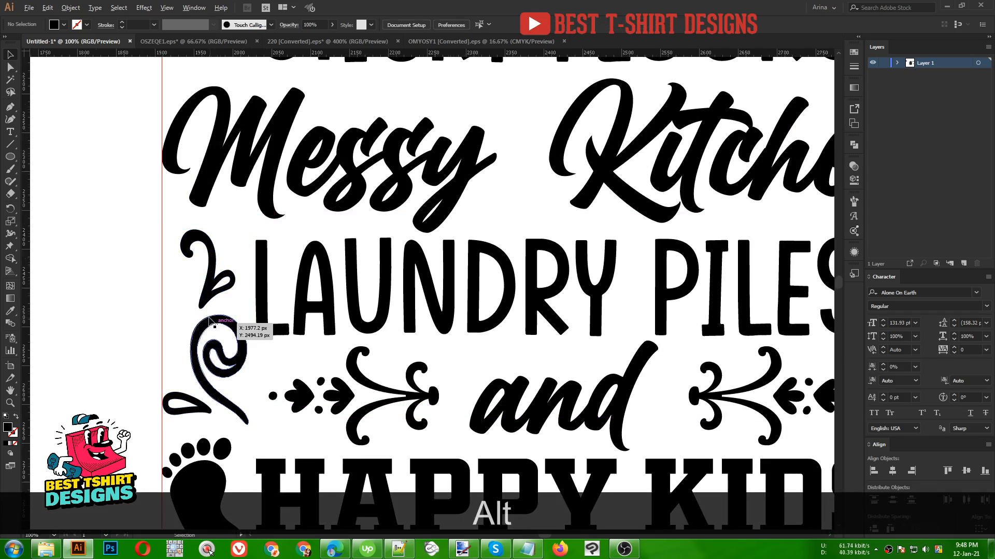
- Nudge the bottom ornament upward slightly toward the bottom rule line
scroll(223, 329, "down", 3)
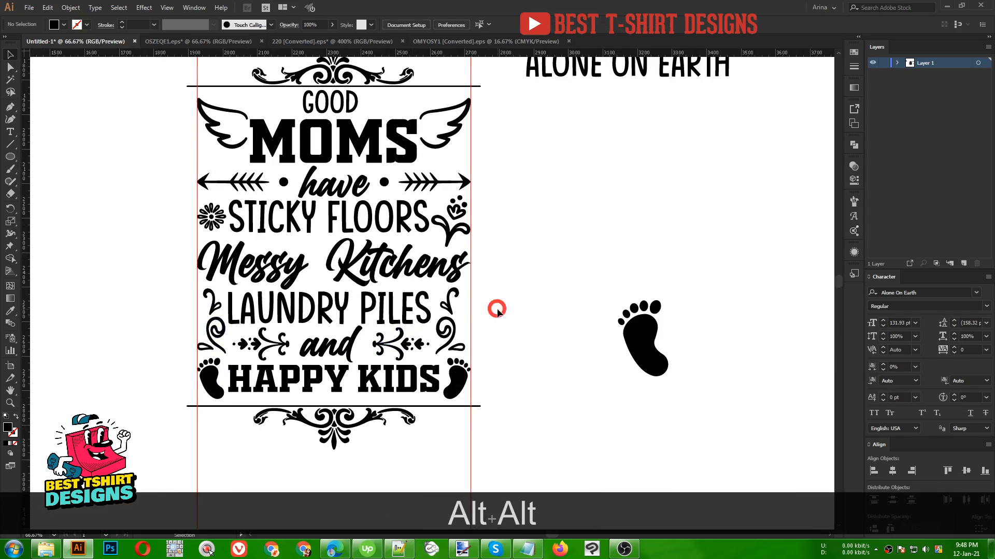
scroll(496, 309, "up", 2)
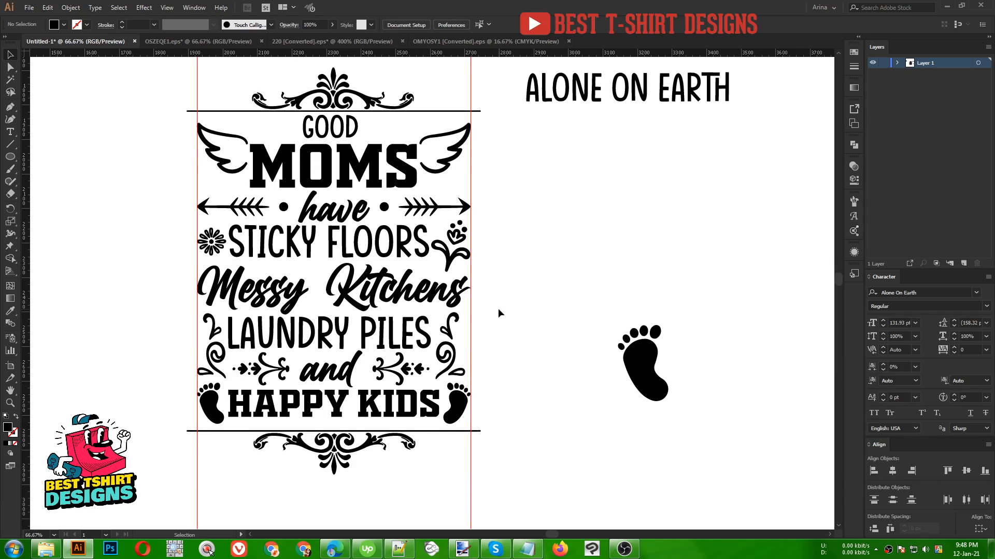
left_click(386, 440)
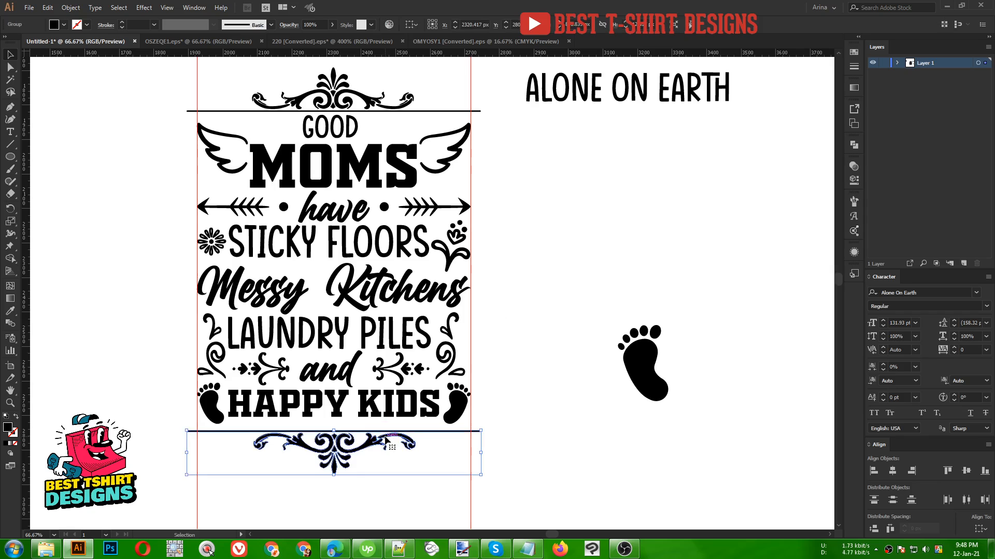
key("Up")
key("Up")
key("Up")
key("Up")
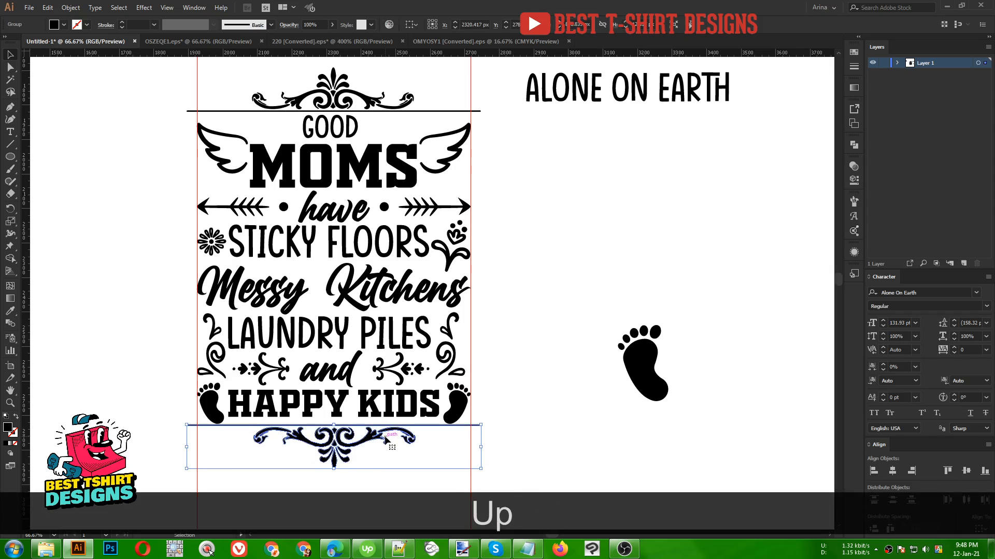
key("Down")
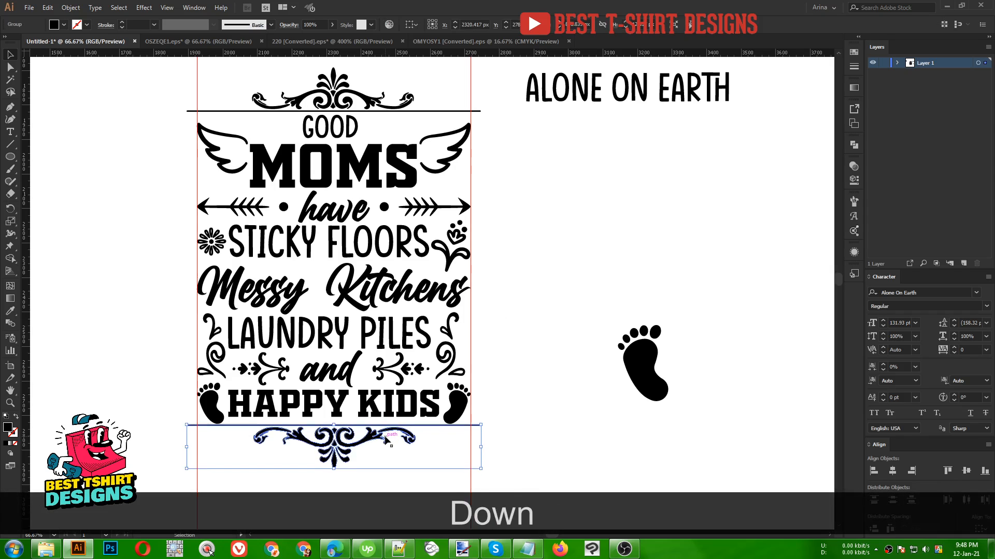
left_click(437, 455)
- In the divider ornament file, ungroup the dividers and copy the small swirl divider with the centre circle
scroll(332, 295, "up", 2)
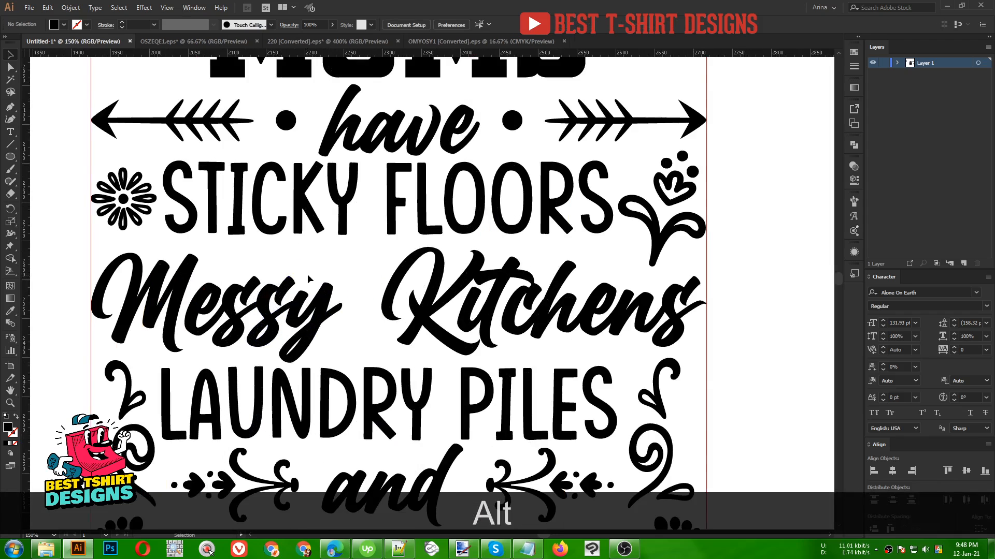
scroll(346, 275, "down", 1)
left_click(451, 42)
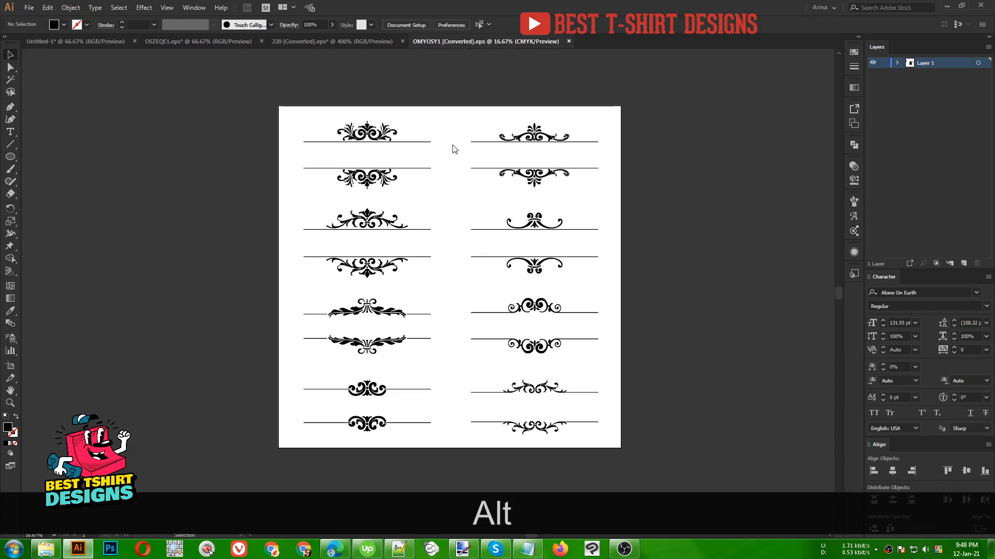
left_click(337, 43)
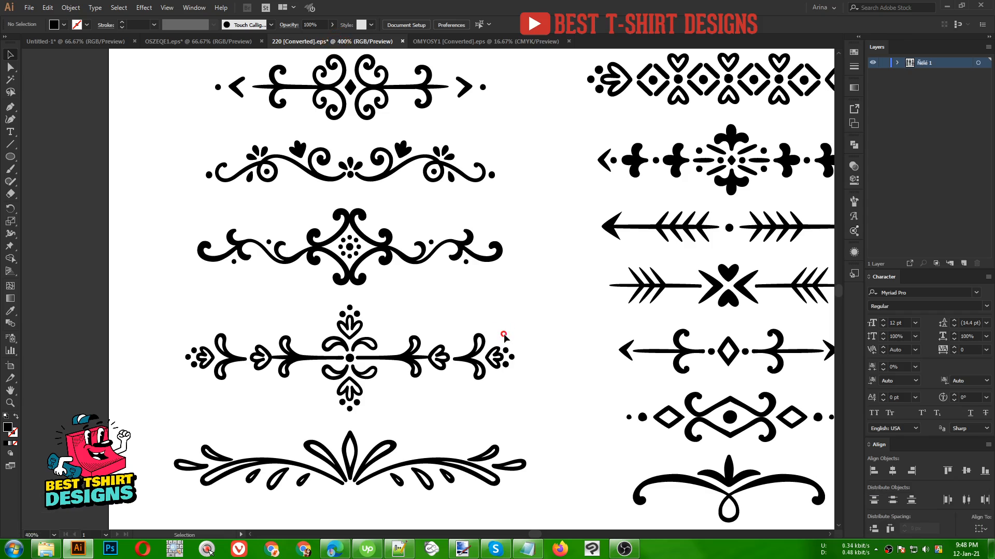
scroll(385, 285, "down", 2)
left_click_drag(471, 270, 320, 341)
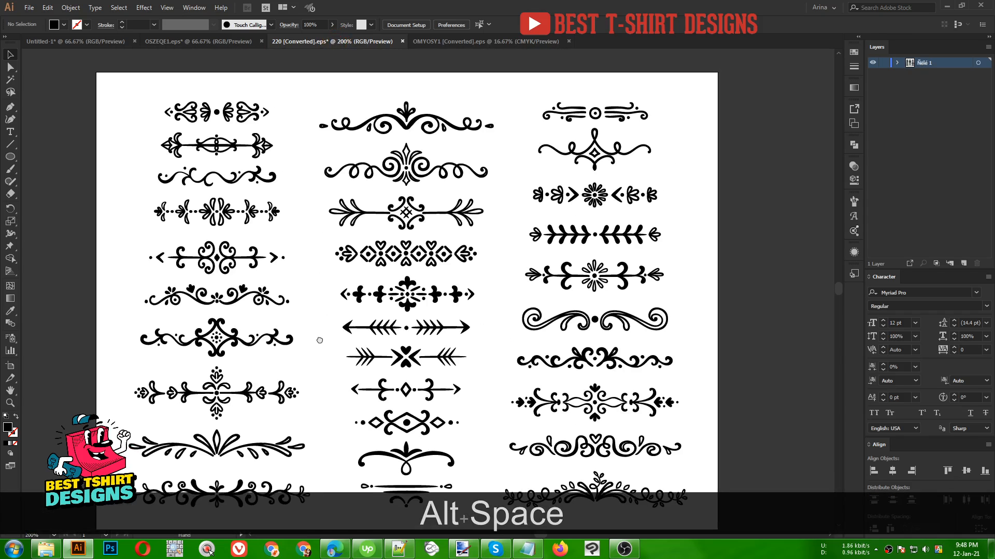
left_click(616, 118)
right_click(616, 119)
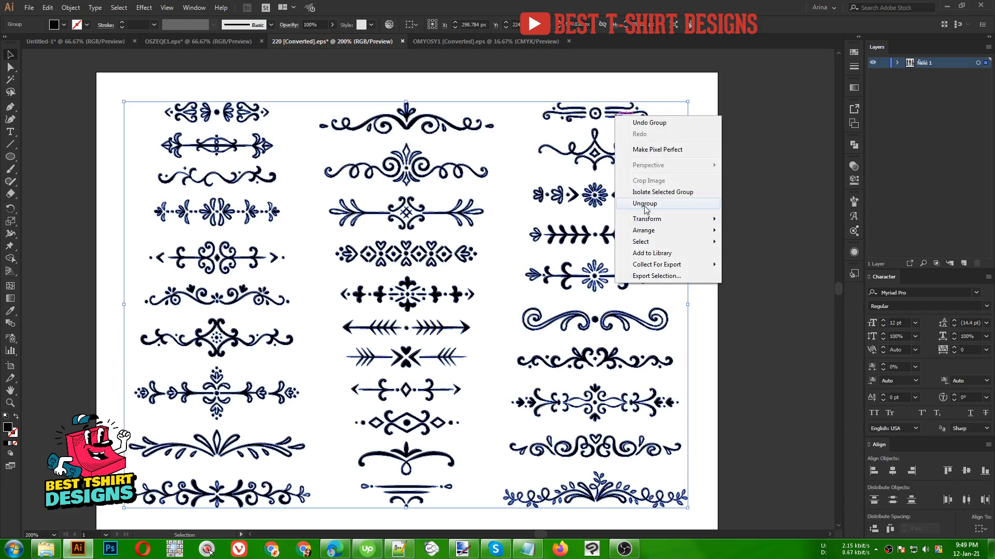
left_click(645, 203)
left_click(627, 126)
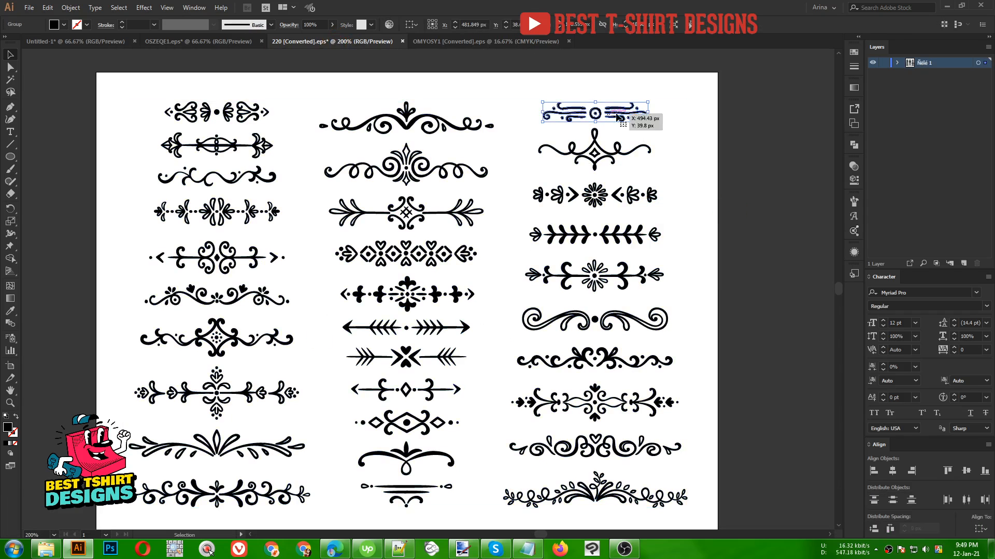
left_click(431, 126)
left_click(595, 115)
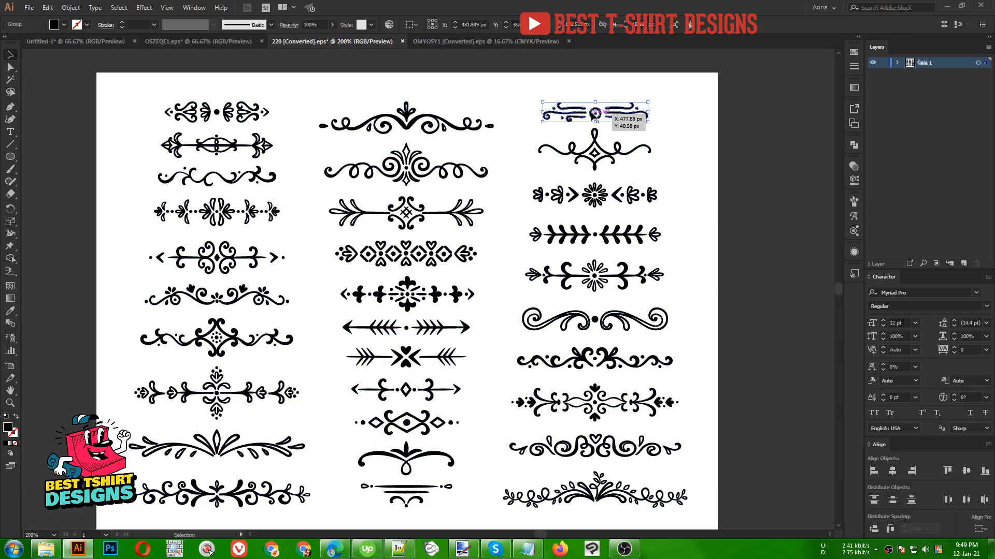
key("ctrl+c")
- Paste the swirl divider over 'GOOD', cut out its centre circle, and spread its two halves to flank the word
left_click(101, 39)
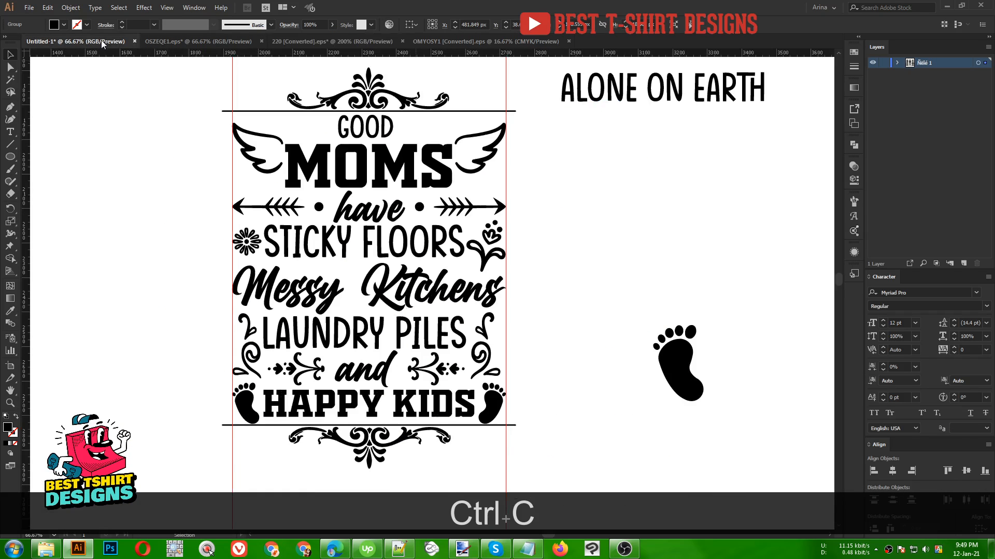
scroll(363, 97, "up", 2)
scroll(363, 97, "up", 3)
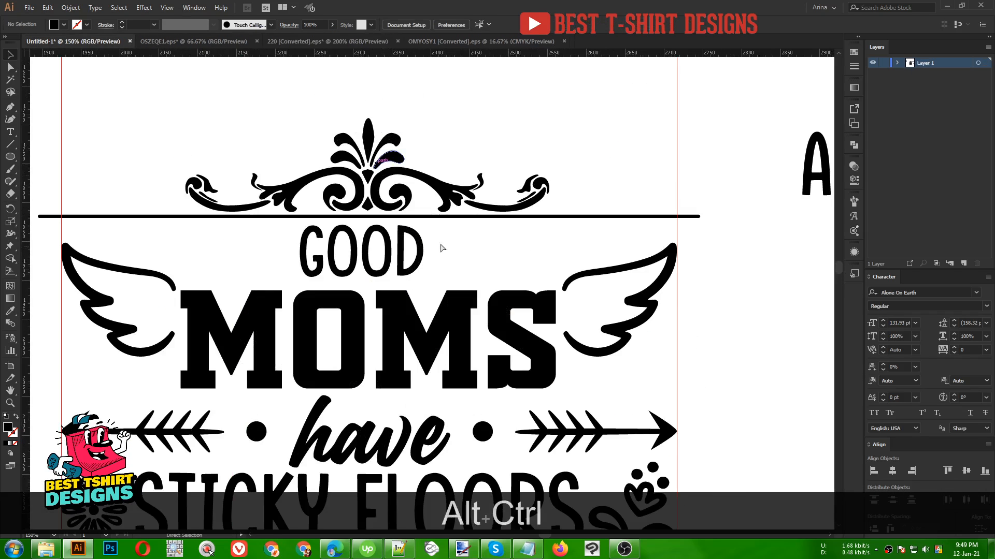
key("ctrl+alt+v")
left_click_drag(471, 295, 619, 295)
left_click_drag(556, 300, 440, 251)
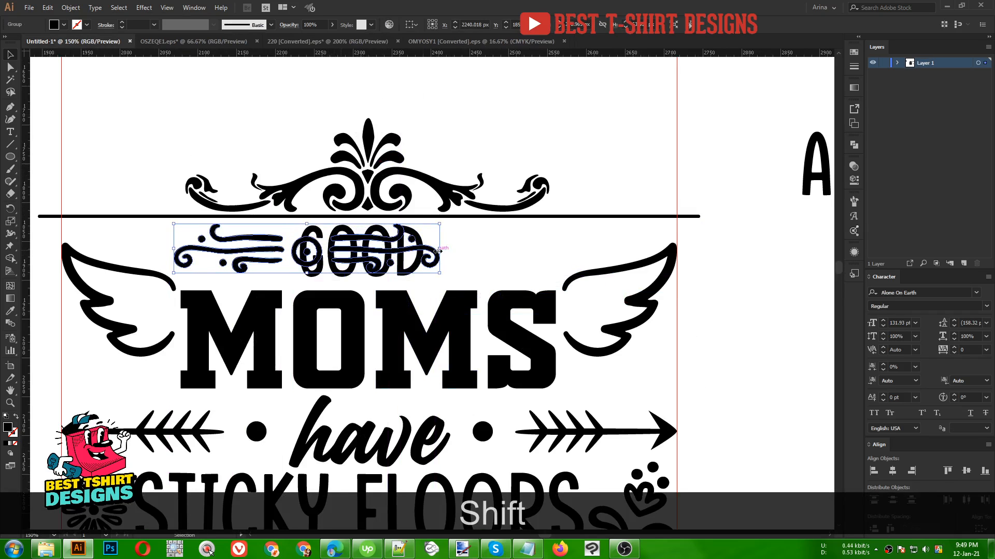
double_click(292, 251)
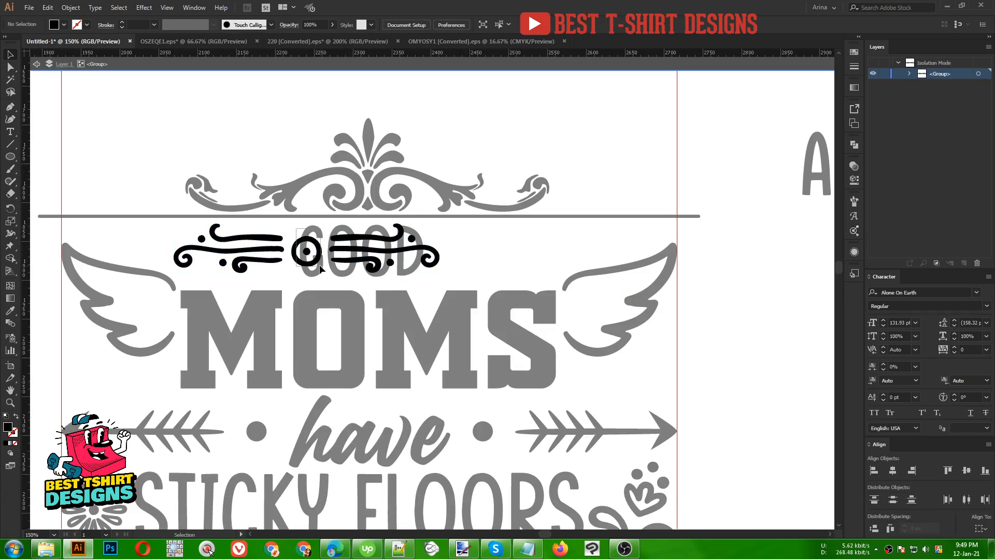
left_click(311, 249)
key("ctrl+x")
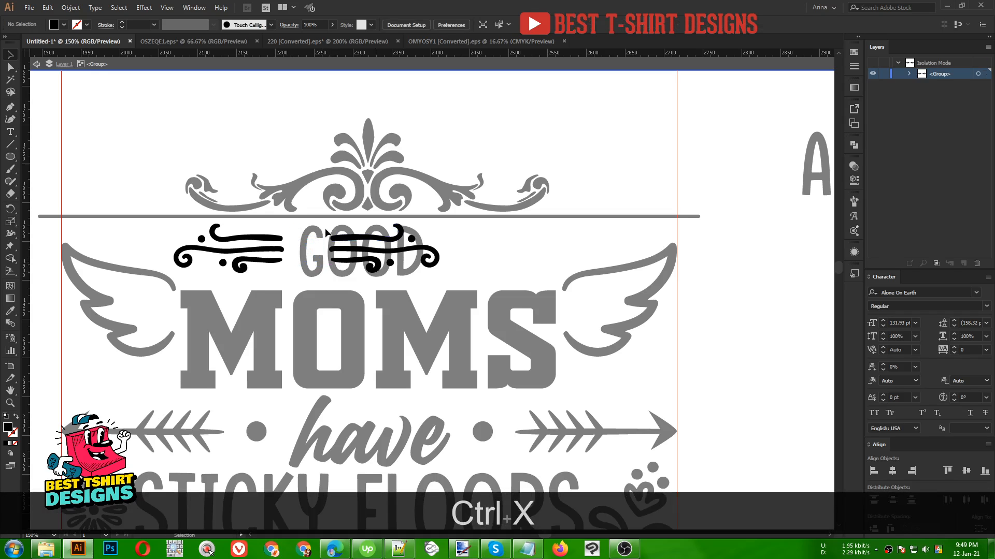
left_click(399, 273)
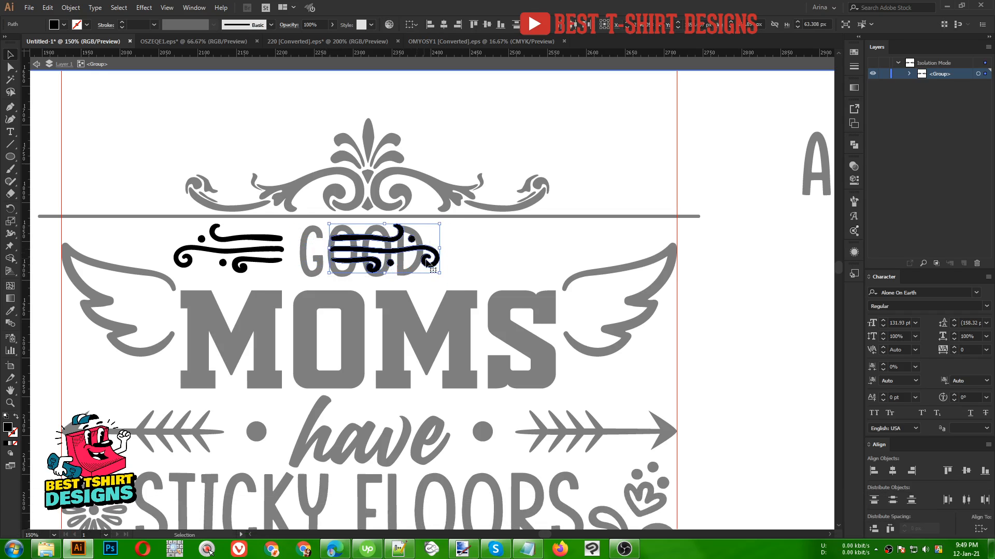
left_click_drag(410, 250, 524, 250)
double_click(563, 171)
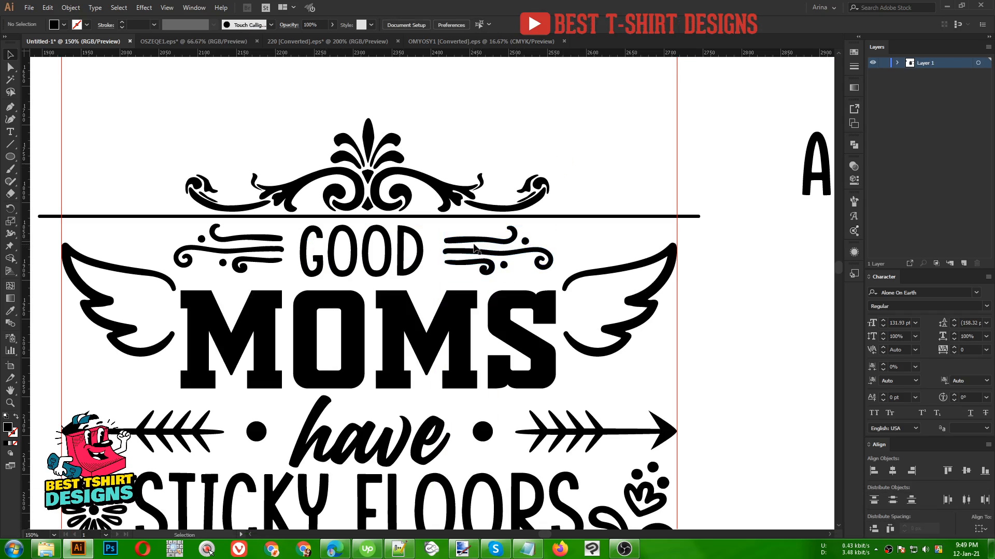
- Centre the flourishes on 'GOOD' and stretch them slightly wider
left_click(459, 252)
key("shift")
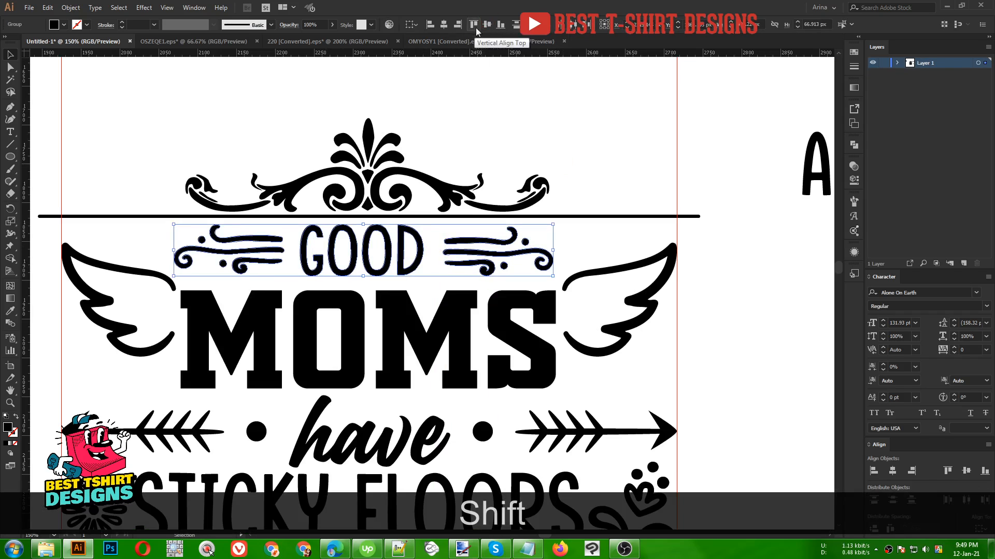
left_click(444, 26)
scroll(515, 214, "down", 1)
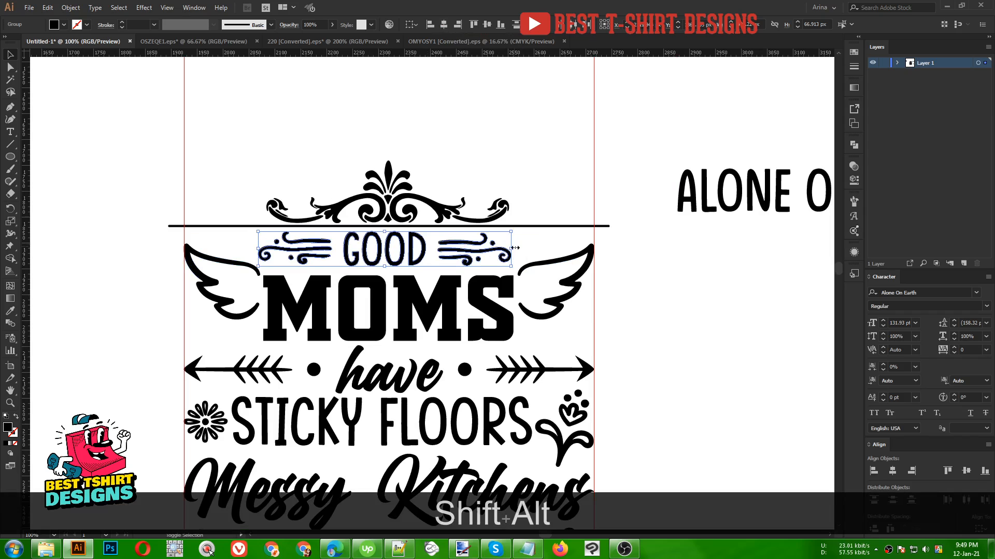
mouse_move(511, 249)
left_mouse_down()
mouse_move(543, 250)
mouse_move(515, 248)
left_mouse_up()
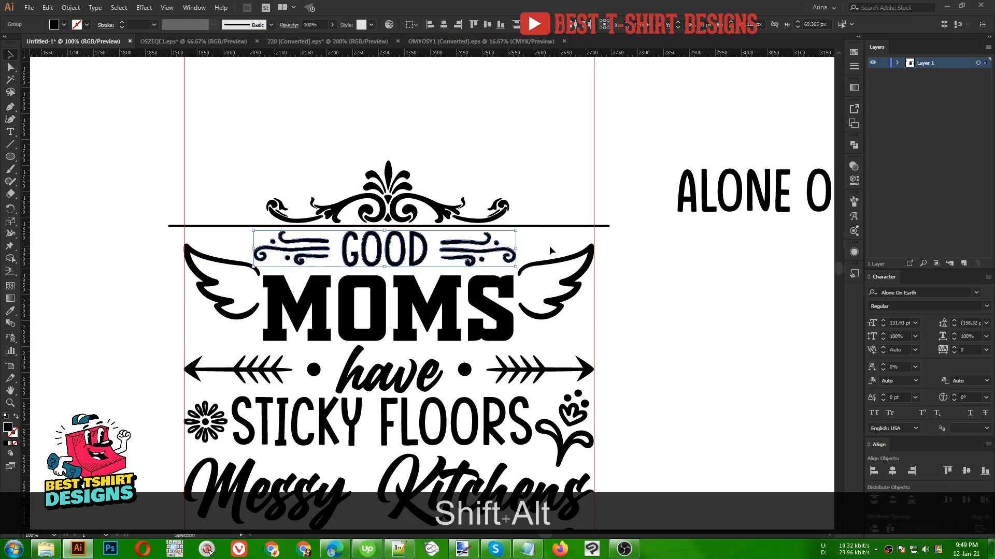
key("Right")
left_click_drag(517, 249, 516, 252)
- Paste the cut double circle and place it above the right wing's tip
key("ctrl+shift+v")
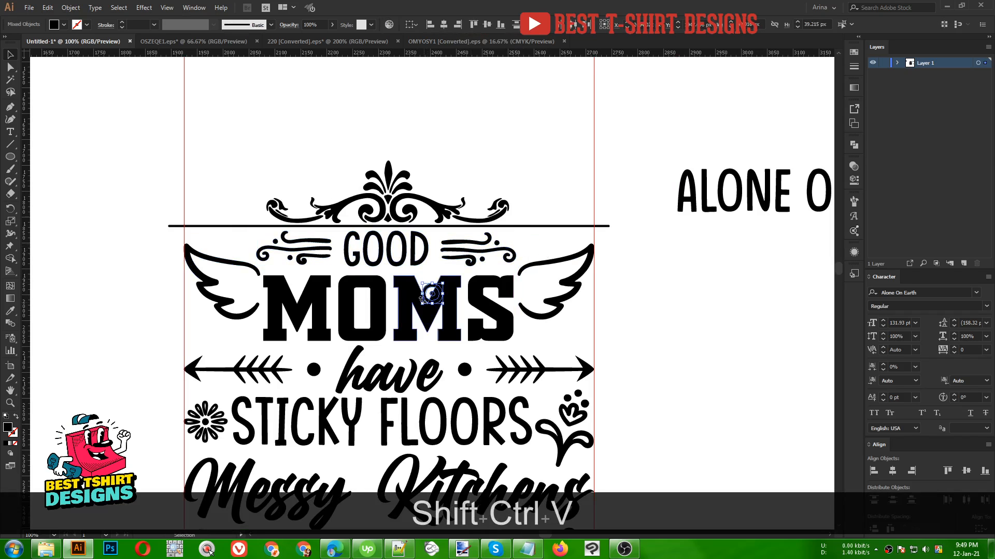
left_click_drag(430, 295, 560, 252)
key("ctrl+g")
scroll(573, 231, "up", 2, "alt")
left_click(591, 239)
scroll(596, 241, "down", 1)
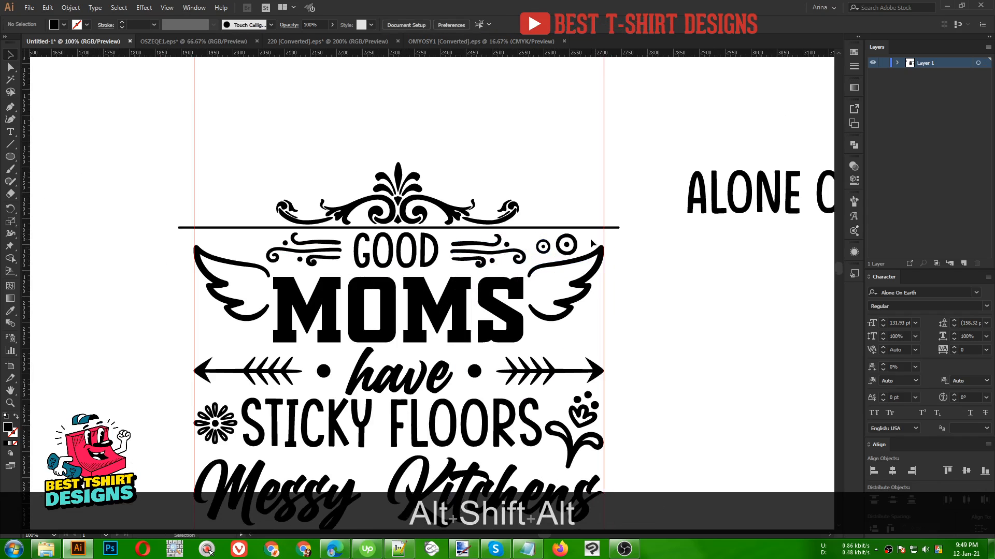
- Duplicate the double circle above the left wing and reflect it across the vertical axis
left_click(562, 248)
left_click(544, 248, "shift")
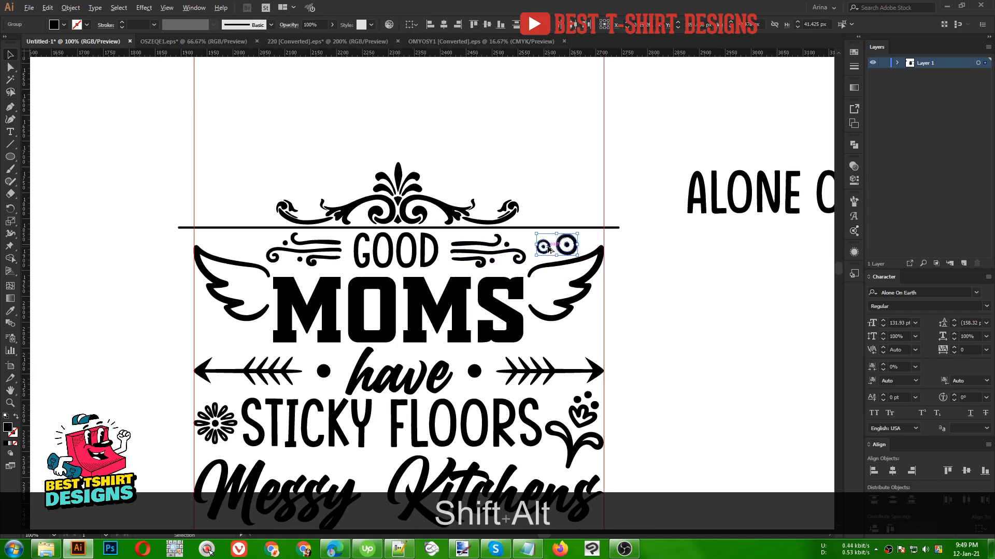
left_click_drag(546, 248, 230, 245)
right_click(230, 245)
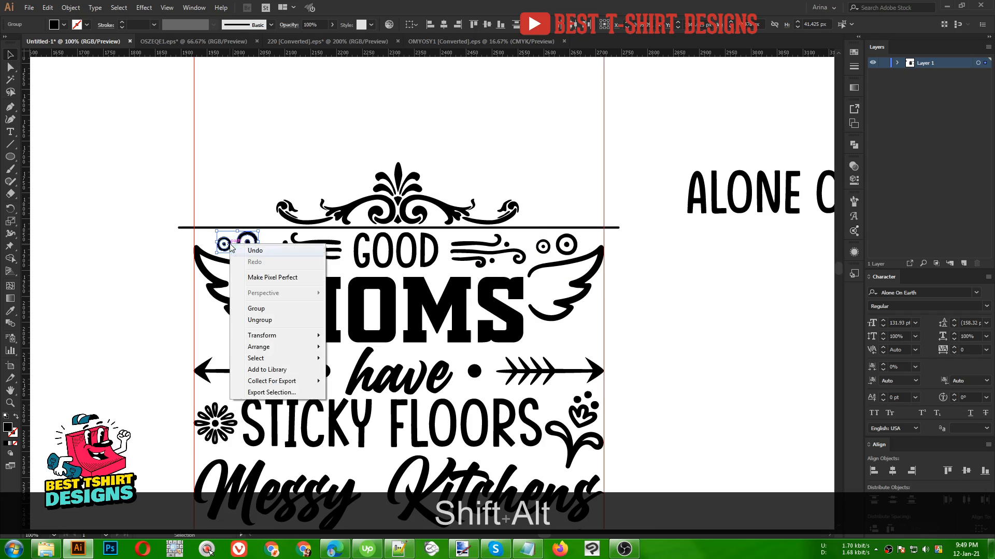
mouse_move(275, 338)
left_click(353, 374)
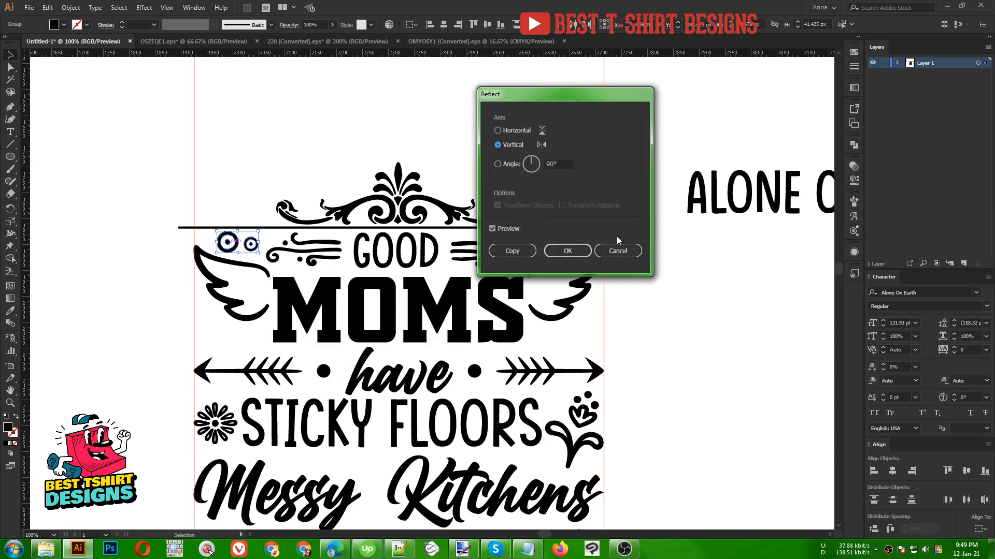
left_click(583, 250)
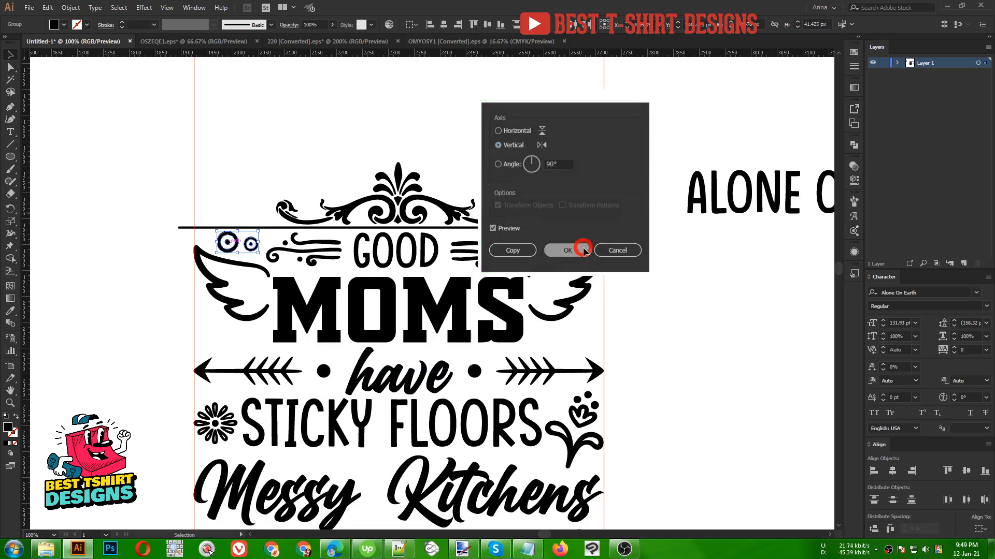
left_click(247, 172)
- Copy the small line divider with a curl from the divider ornament file
scroll(332, 153, "down", 1)
scroll(337, 148, "down", 2)
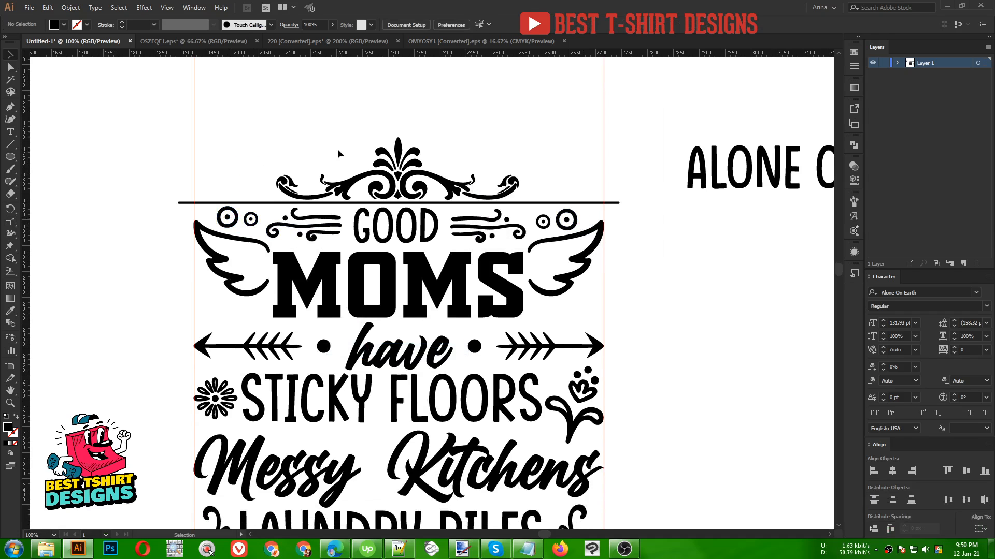
scroll(402, 263, "down", 2)
scroll(341, 325, "down", 3)
scroll(341, 325, "up", 1)
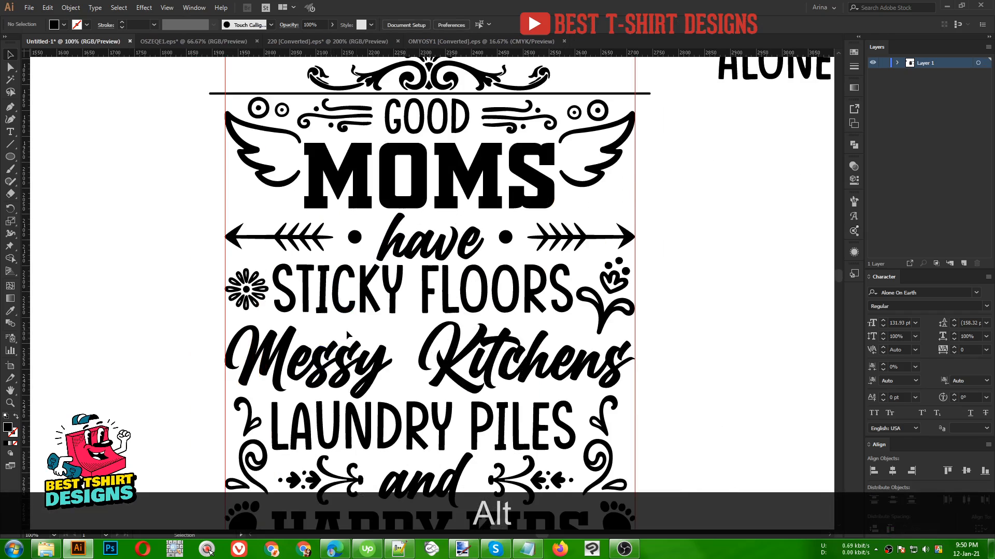
left_click(347, 41)
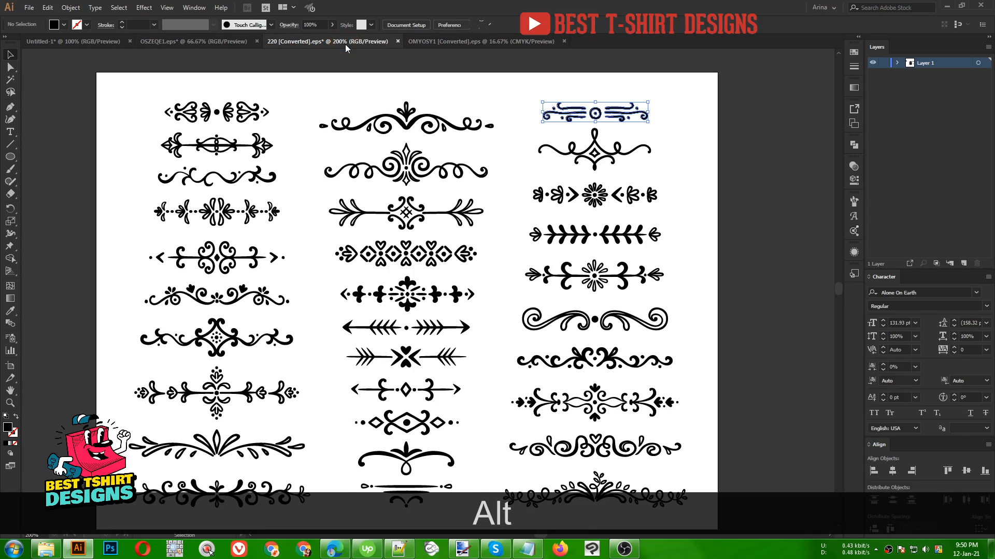
left_click(289, 277)
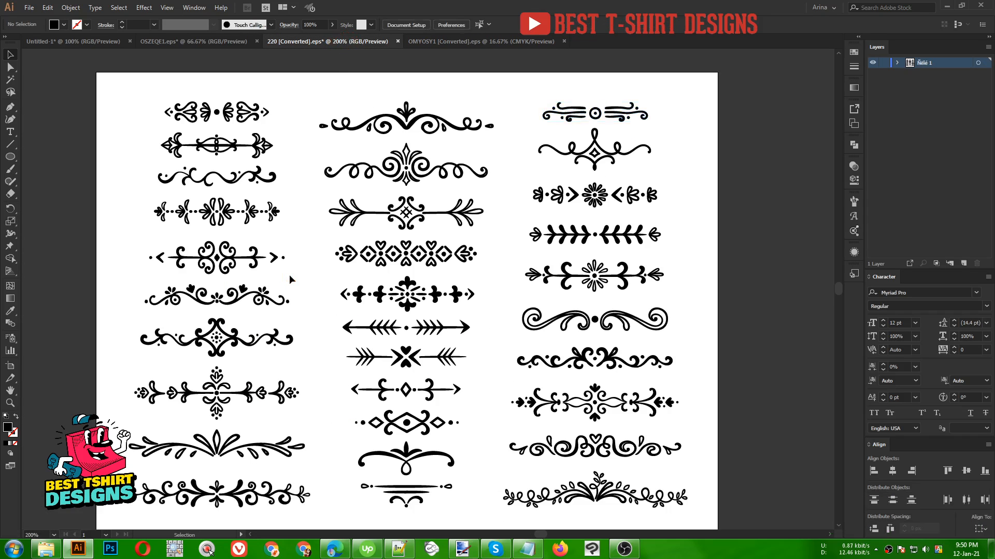
scroll(289, 277, "down", 1)
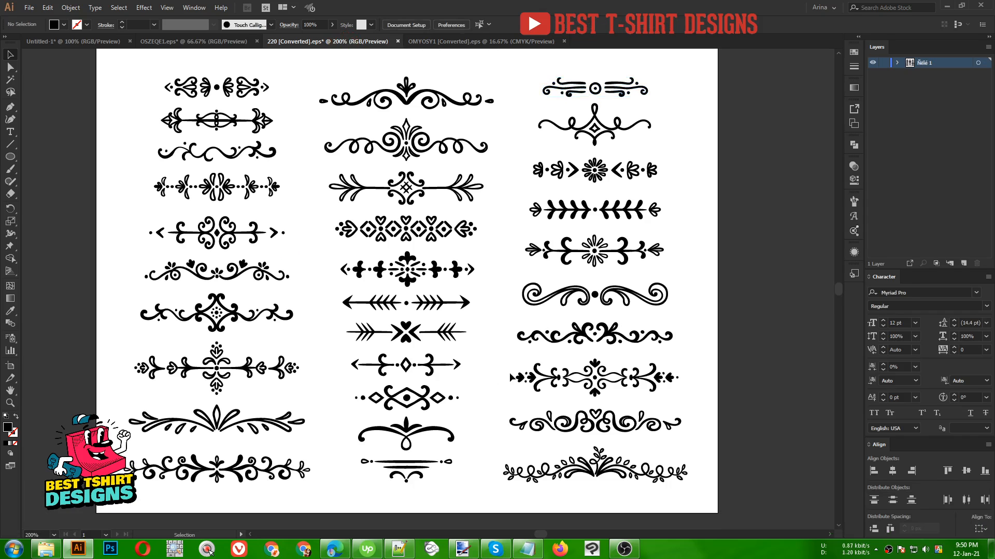
scroll(510, 372, "down", 1)
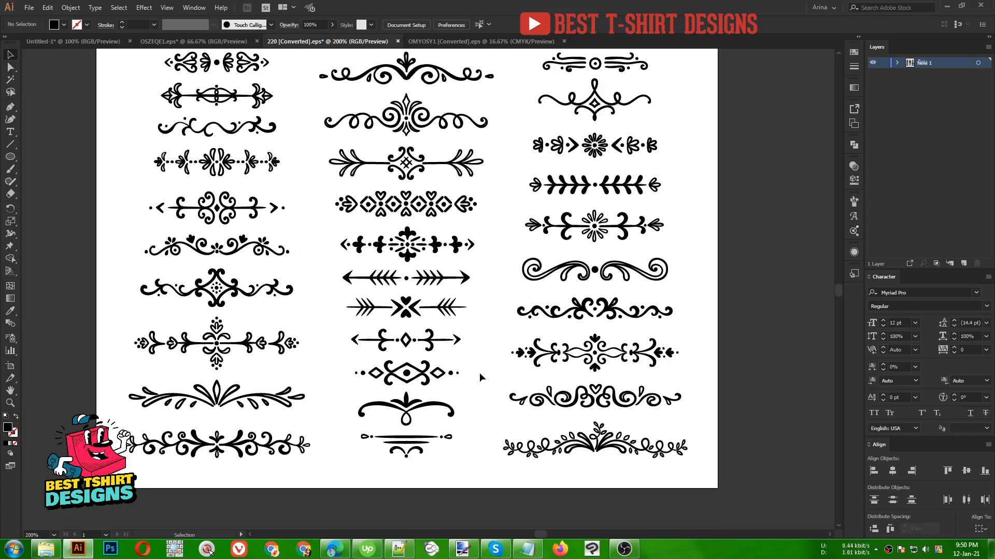
left_click(416, 452)
key("ctrl+c")
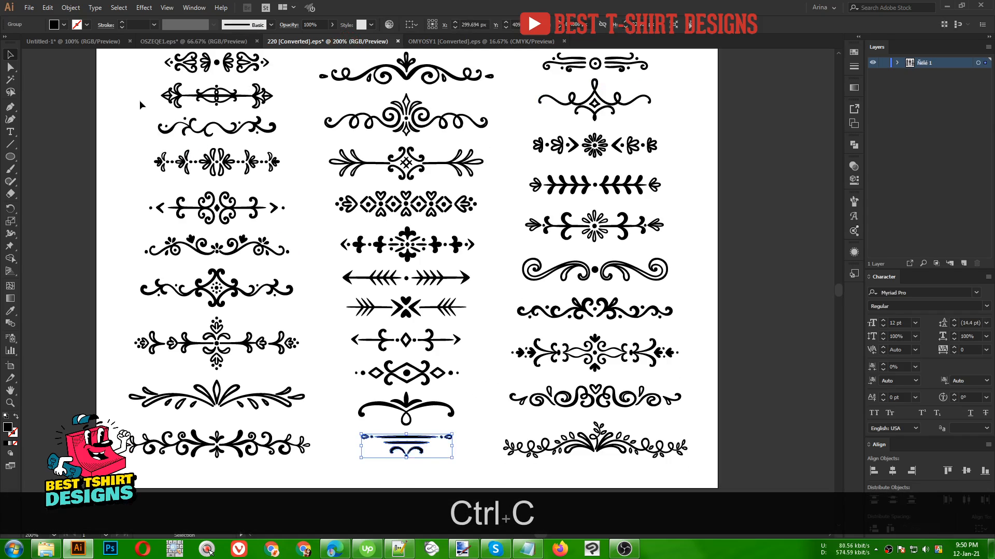
- Paste the line divider into the design and place it between 'STICKY FLOORS' and 'Messy Kitchens'
left_click(95, 42)
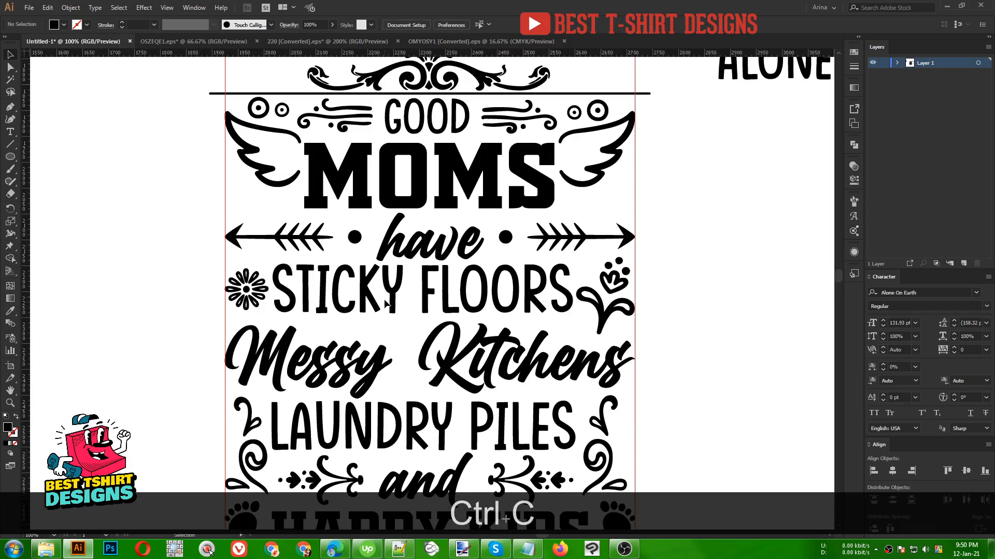
scroll(402, 312, "down", 3)
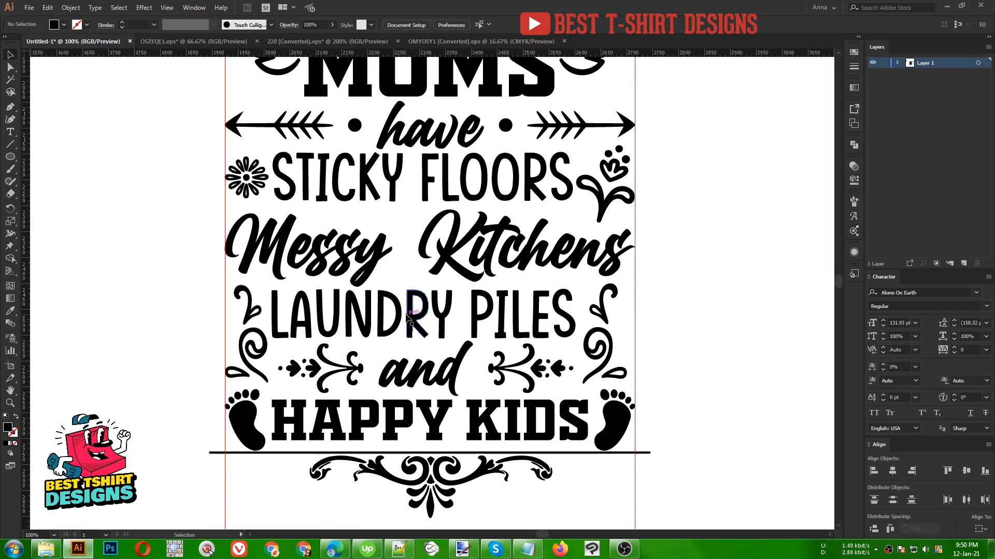
scroll(405, 318, "up", 5)
key("ctrl+v")
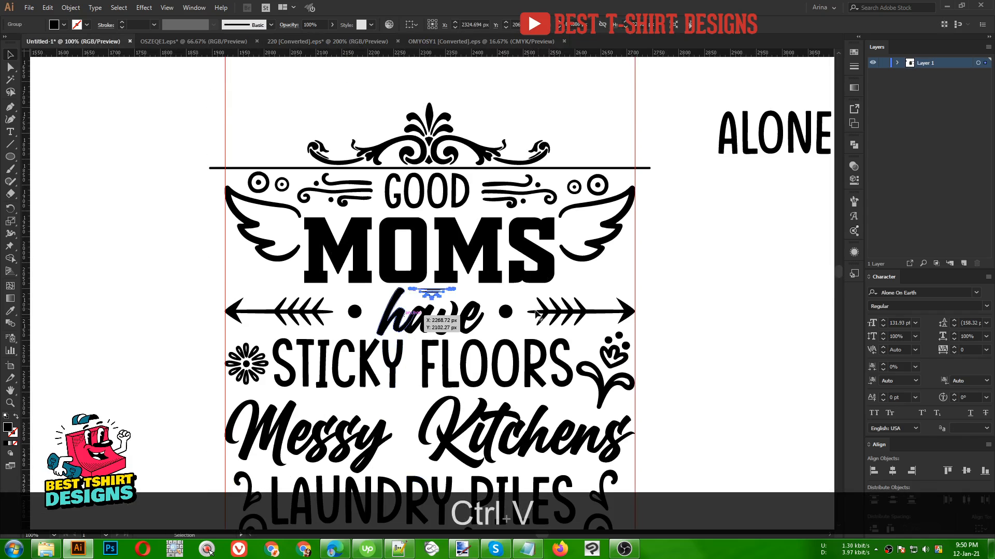
left_click_drag(456, 295, 393, 417)
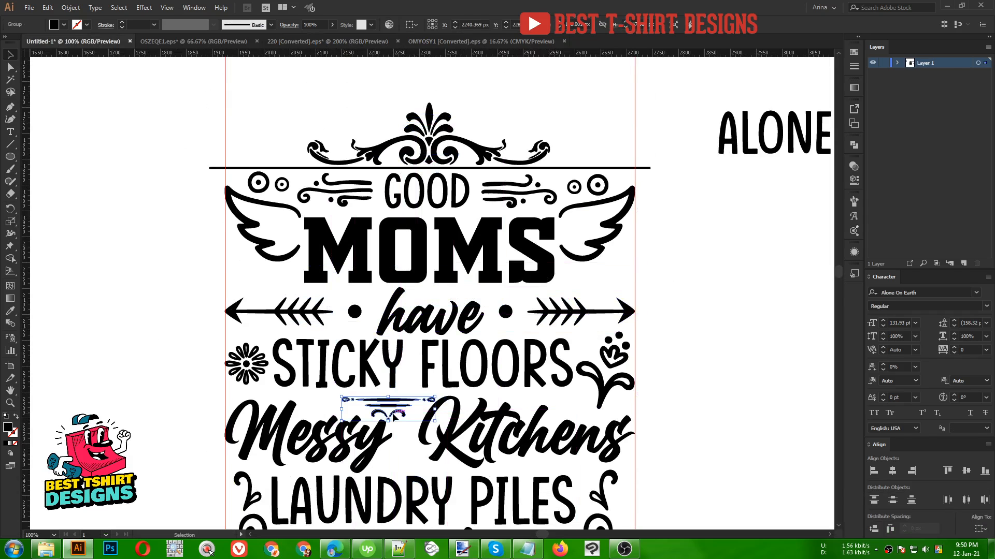
- Cut the curl out of the divider's group, leaving only the lines
double_click(391, 414)
scroll(408, 424, "up", 3)
left_click(330, 402)
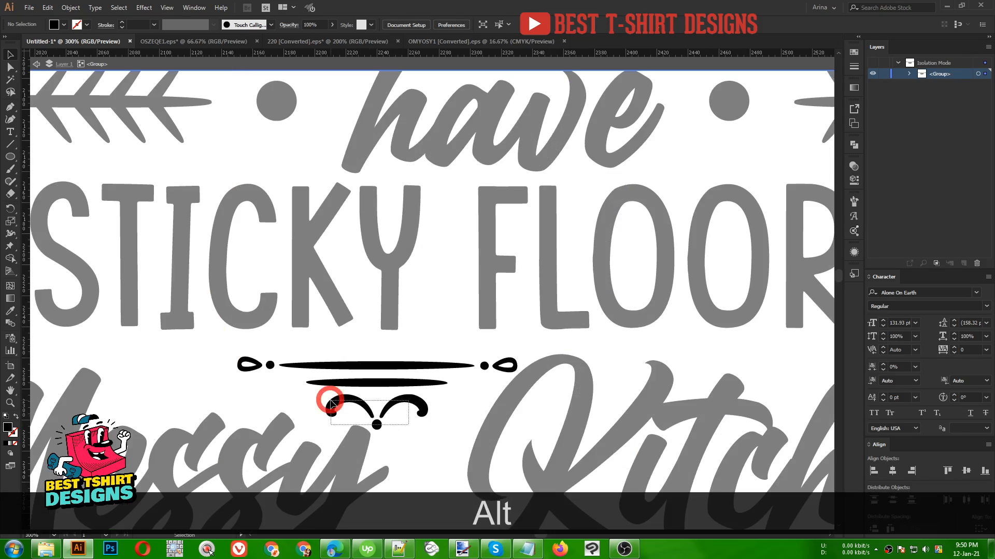
key("ctrl+x")
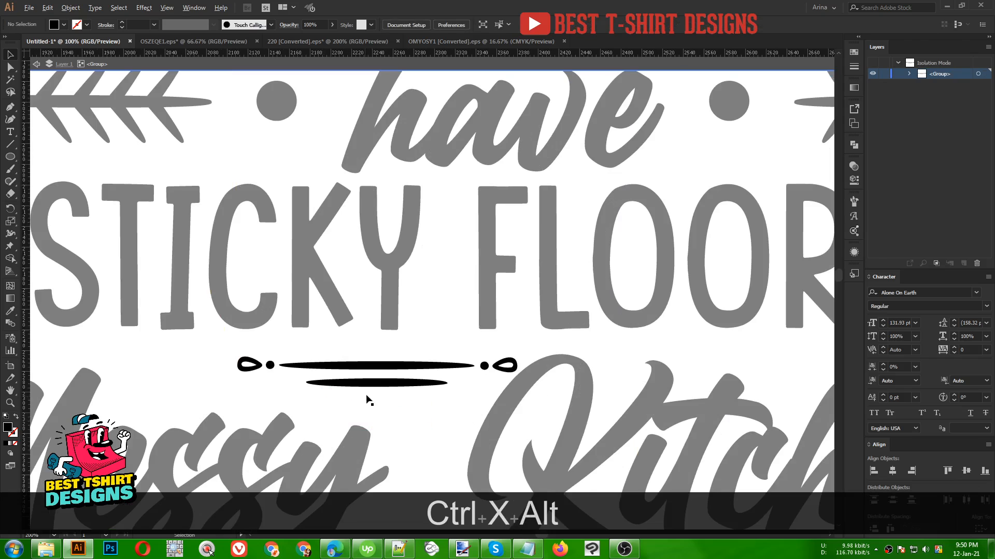
scroll(367, 399, "down", 3)
key("Escape")
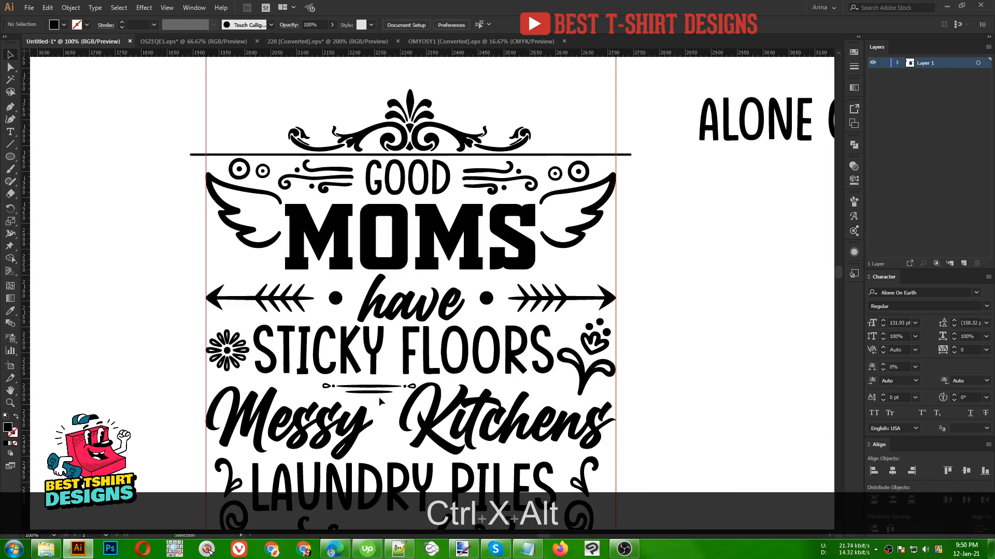
- Move the line divider just above 'Messy Kitchens' and narrow it slightly
left_click_drag(378, 396, 346, 394)
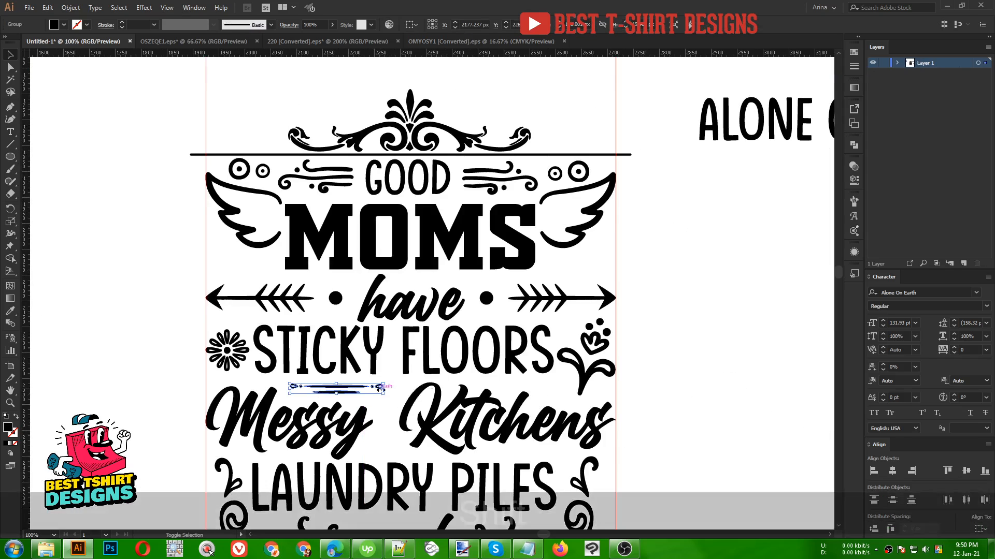
left_click_drag(417, 387, 404, 388)
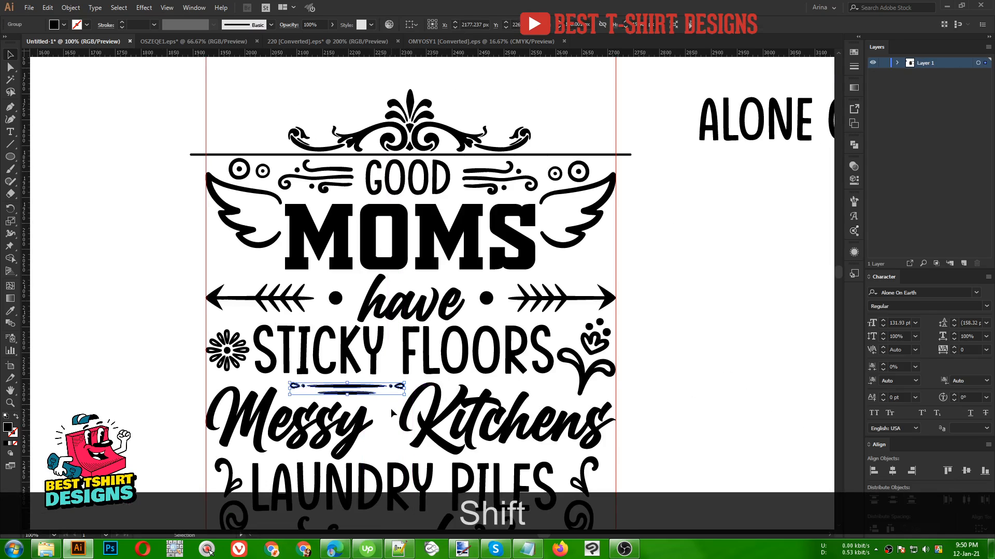
left_click(394, 414)
- Paste the cut curl and place it between 'Messy' and 'Kitchens' above 'LAUNDRY PILES'
scroll(363, 403, "down", 3)
scroll(362, 403, "down", 3)
key("ctrl+v")
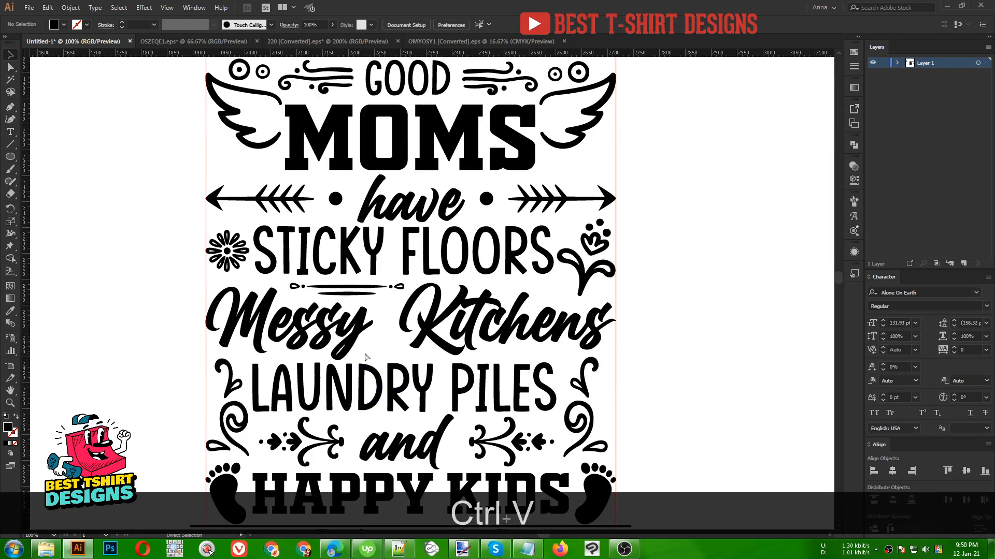
scroll(405, 355, "up", 1)
left_click_drag(448, 270, 400, 348)
scroll(364, 283, "down", 2)
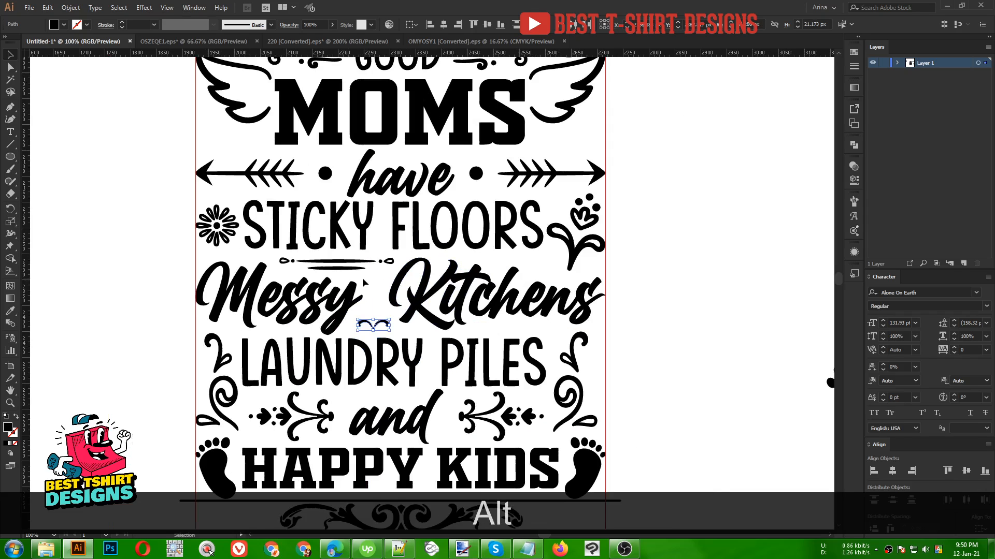
- Copy the teardrop end from the left swirl beside 'LAUNDRY PILES' and paste it in place
left_click(212, 420)
double_click(213, 420)
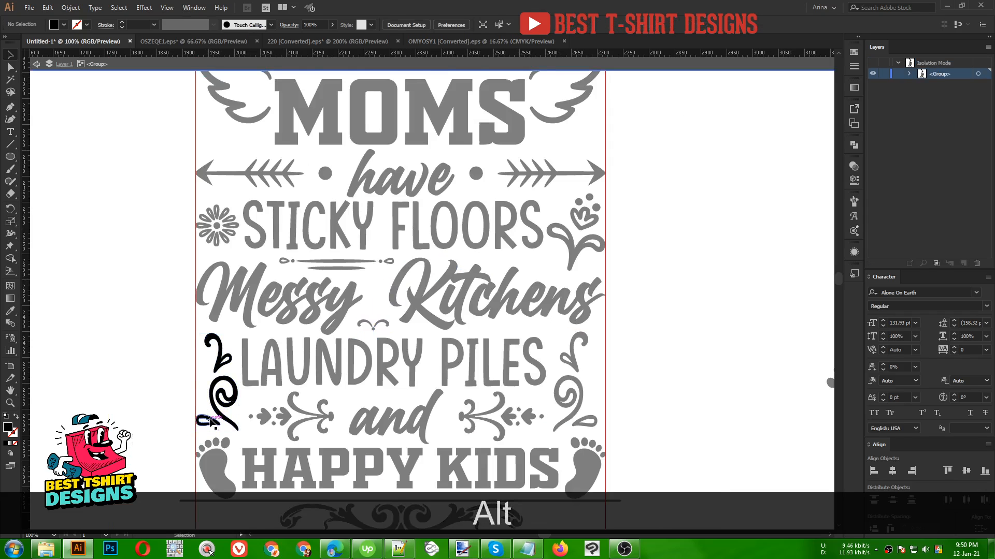
key("ctrl+c")
double_click(392, 396)
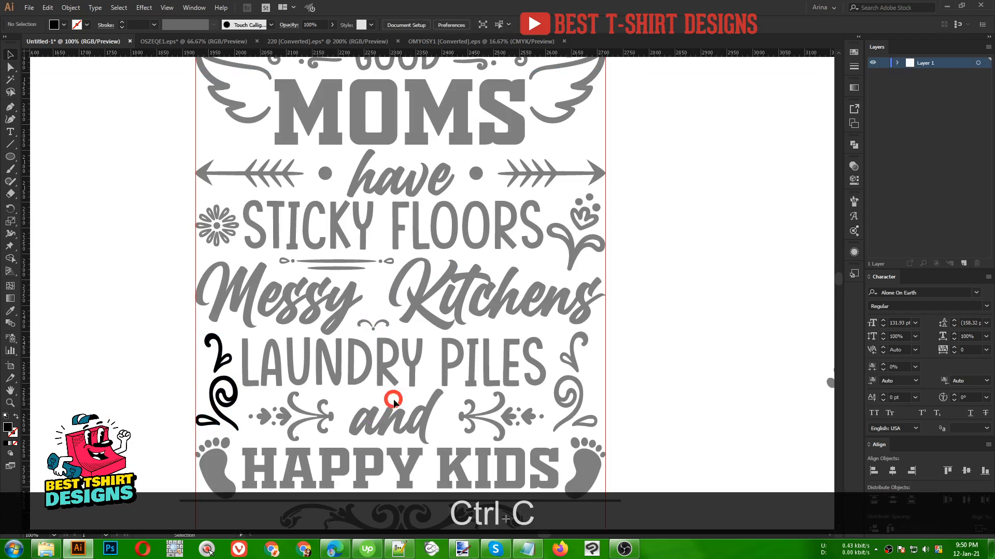
scroll(382, 288, "up", 3)
key("ctrl+alt+v")
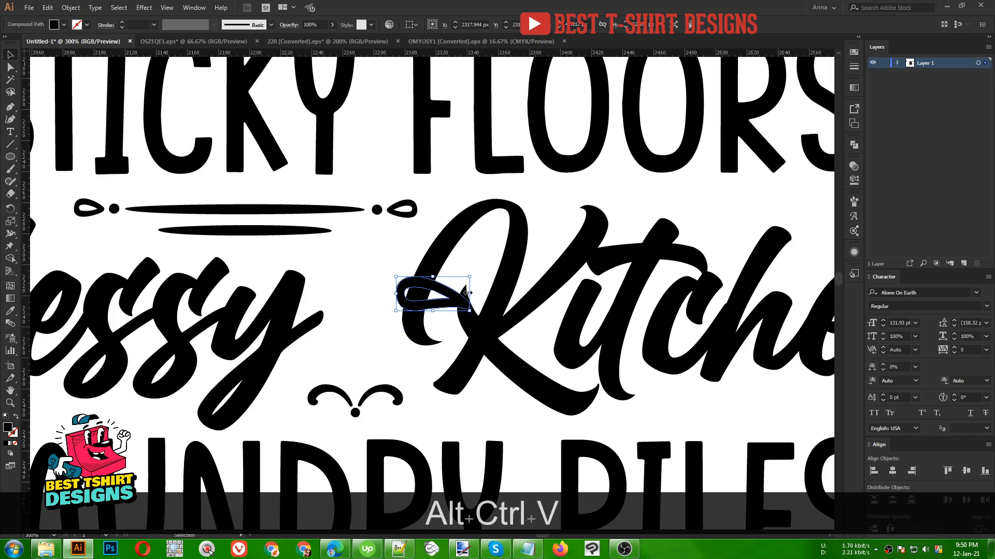
- Stand the teardrop upright above the curl's centre and scale it down to form a small fleur-de-lis
left_click_drag(476, 290, 440, 339)
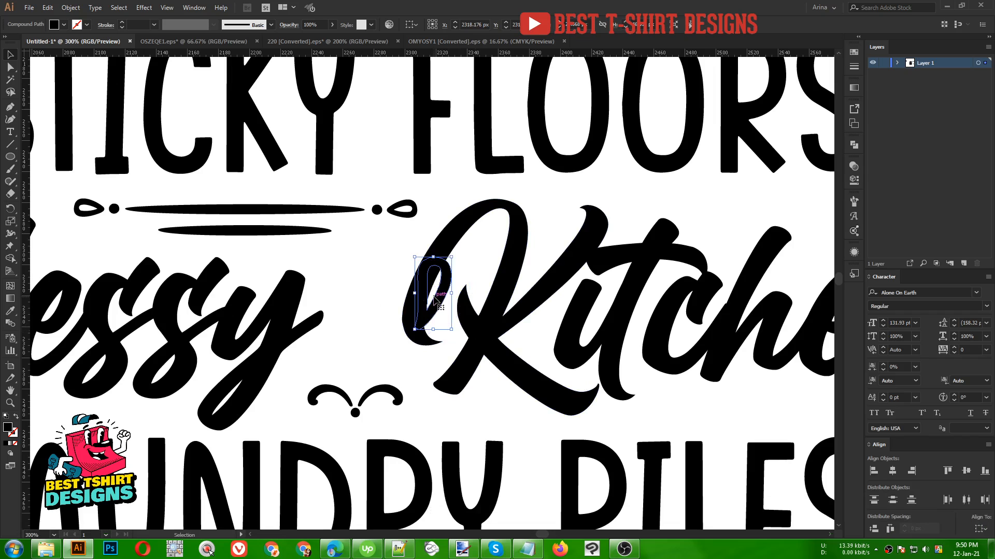
left_click_drag(431, 304, 363, 360)
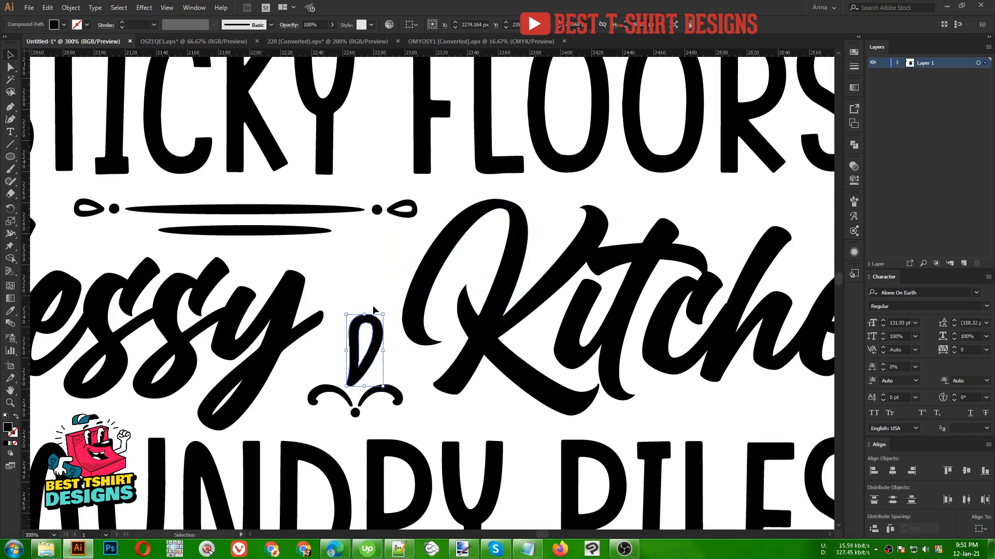
left_click_drag(367, 310, 360, 306)
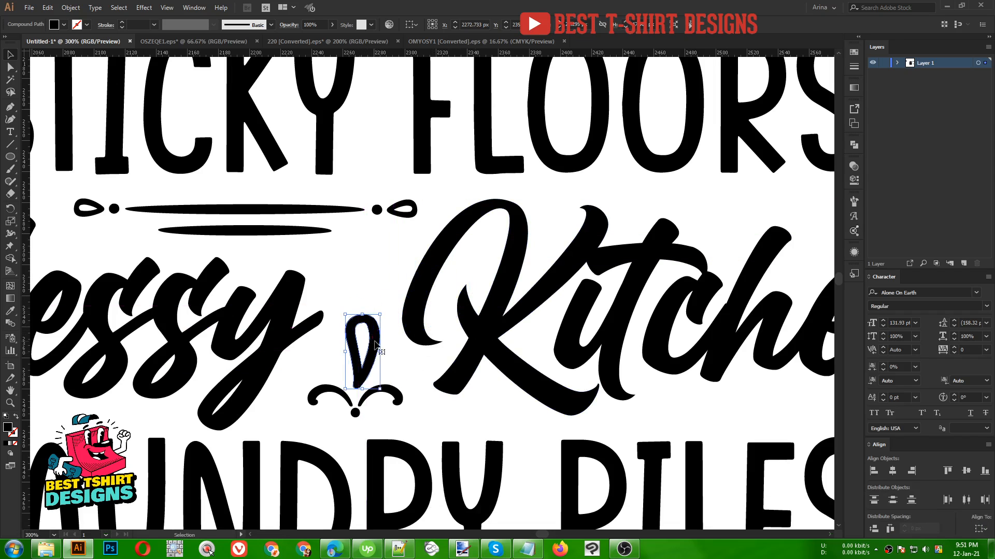
left_click_drag(377, 346, 374, 346)
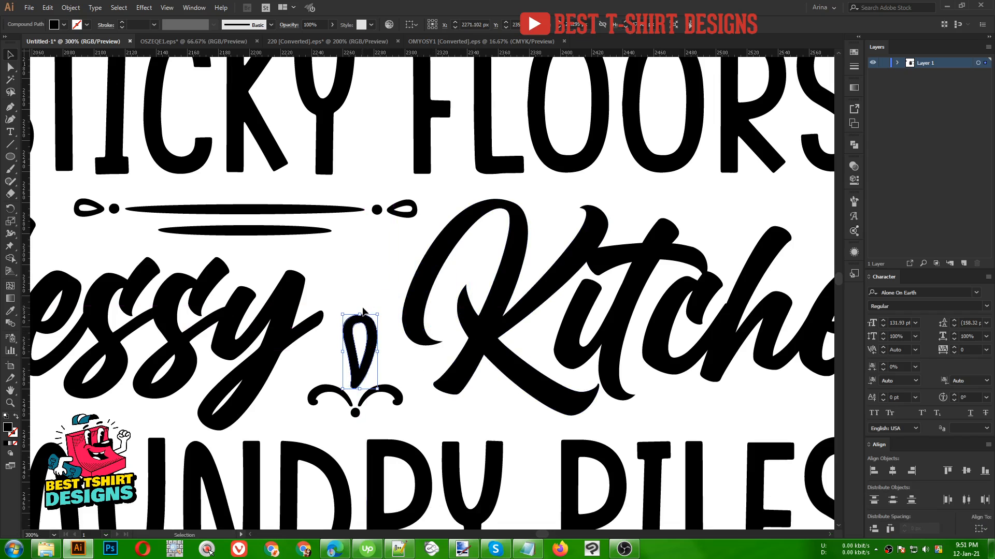
left_click_drag(361, 308, 361, 382)
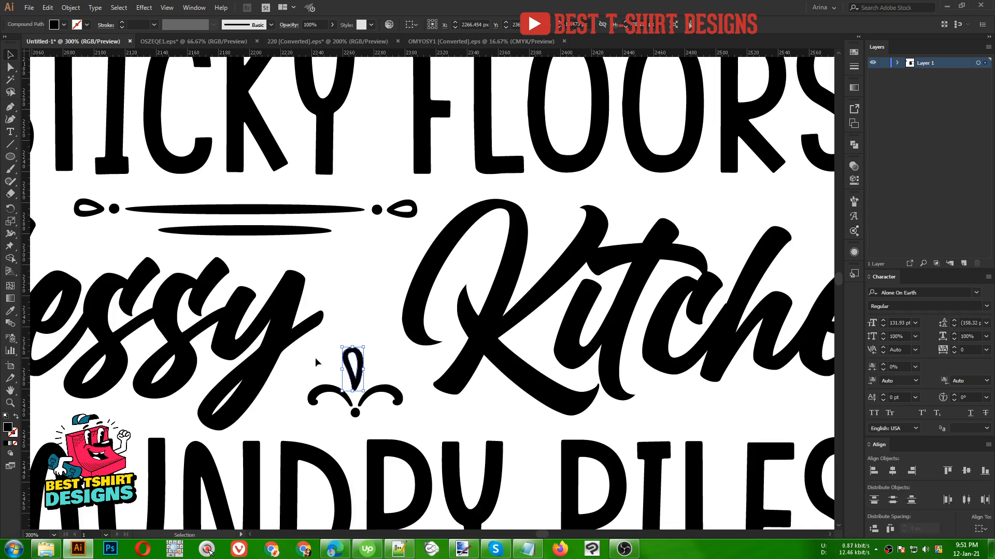
- Select the teardrop and curl together and move the fleur-de-lis above the end of 'Kitchens'
left_click_drag(383, 418, 383, 417)
scroll(292, 359, "down", 2)
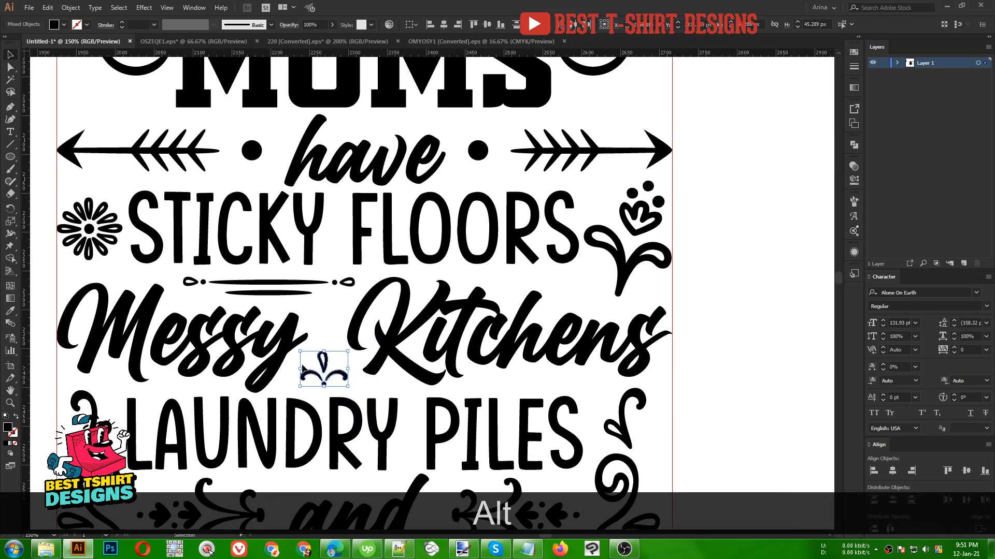
left_click_drag(345, 378, 592, 296)
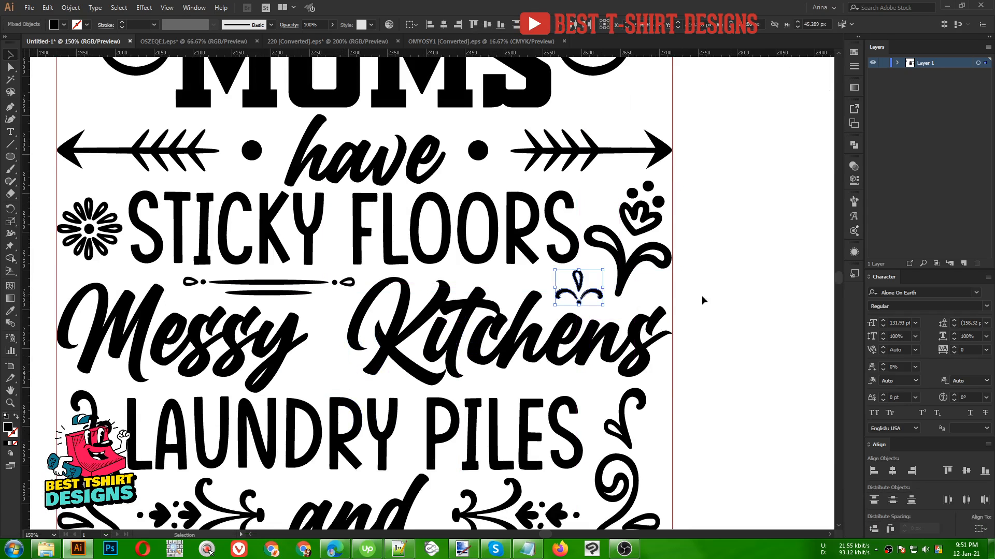
left_click(739, 301)
- Duplicate the small double circle from the right wing and place it between 'Messy' and 'Kitchens'
scroll(340, 368, "down", 1)
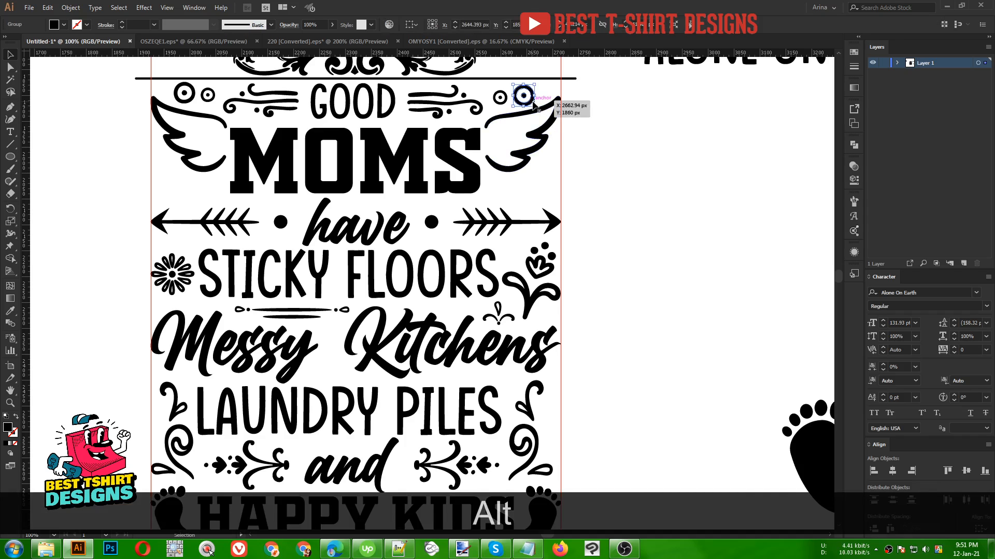
left_click_drag(533, 103, 340, 373)
left_click(356, 379)
scroll(356, 379, "down", 2)
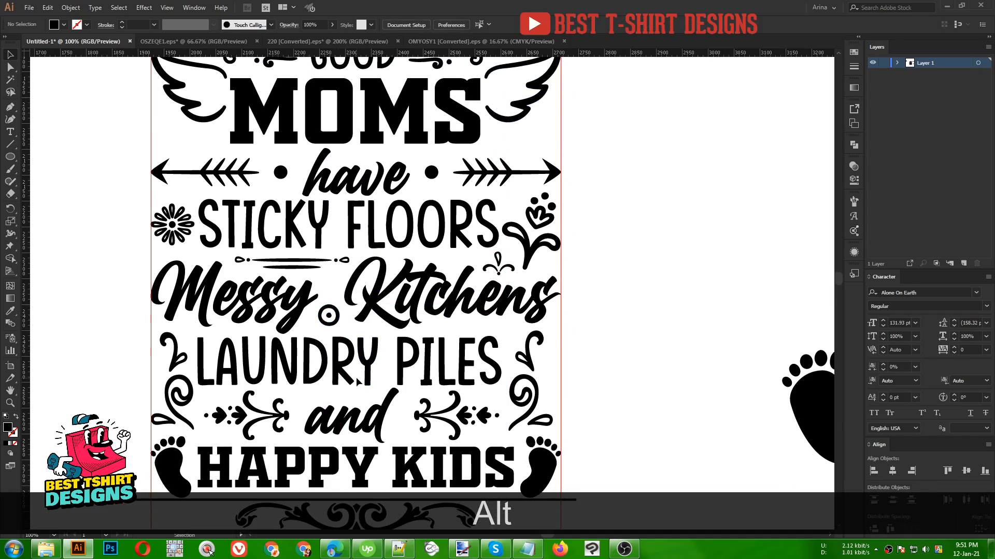
- Nudge the bottom ornament with its line down by one step
scroll(356, 353, "down", 1)
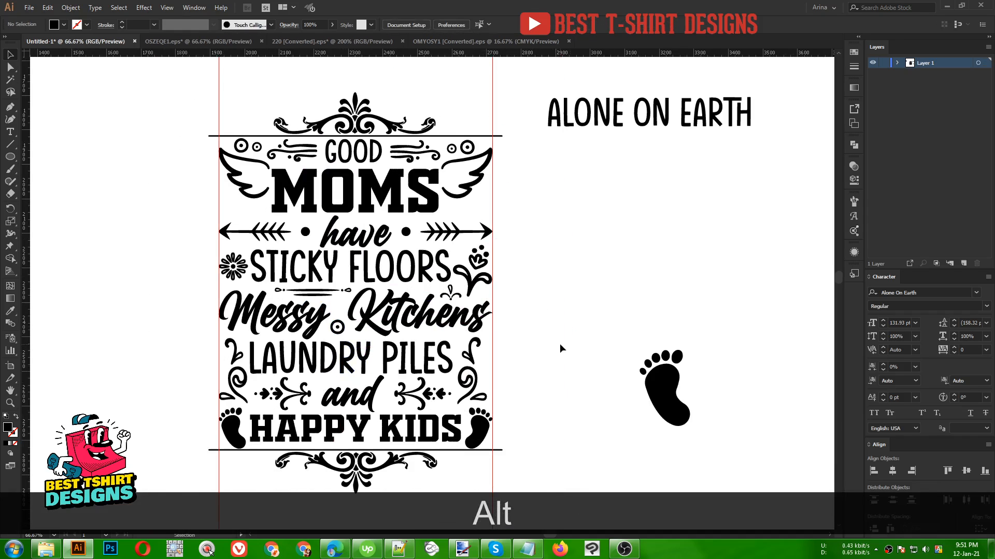
scroll(560, 343, "down", 2)
scroll(560, 343, "up", 1)
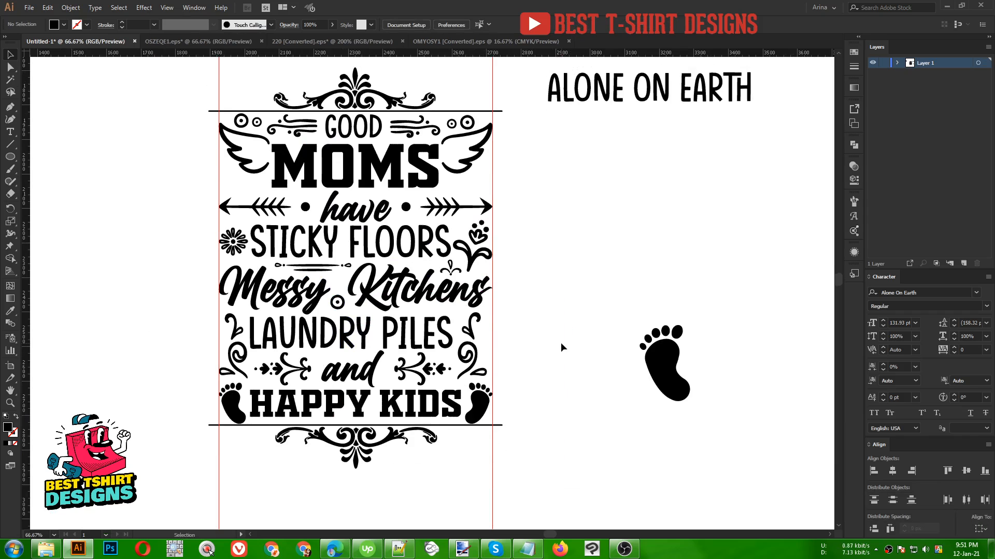
left_click(445, 427)
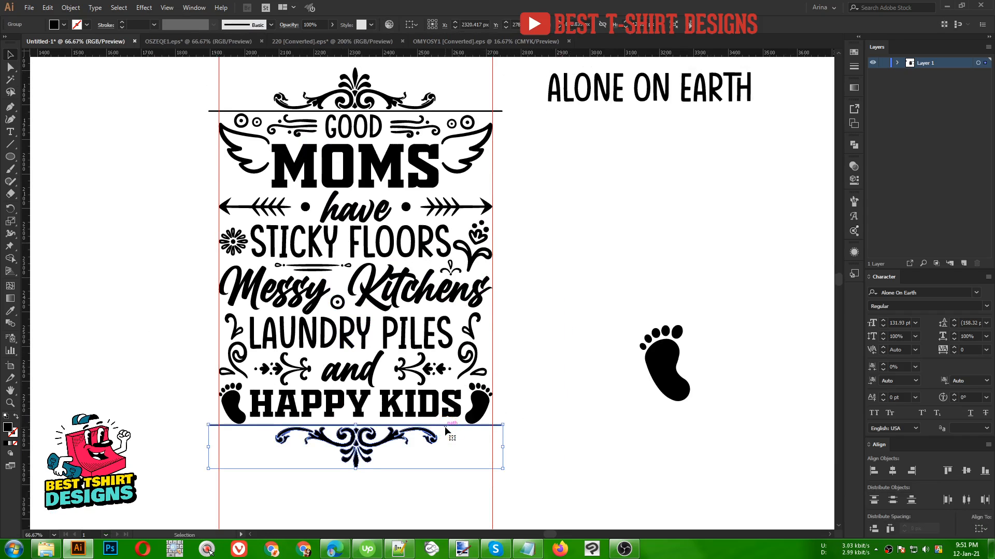
key("Down")
key("Down")
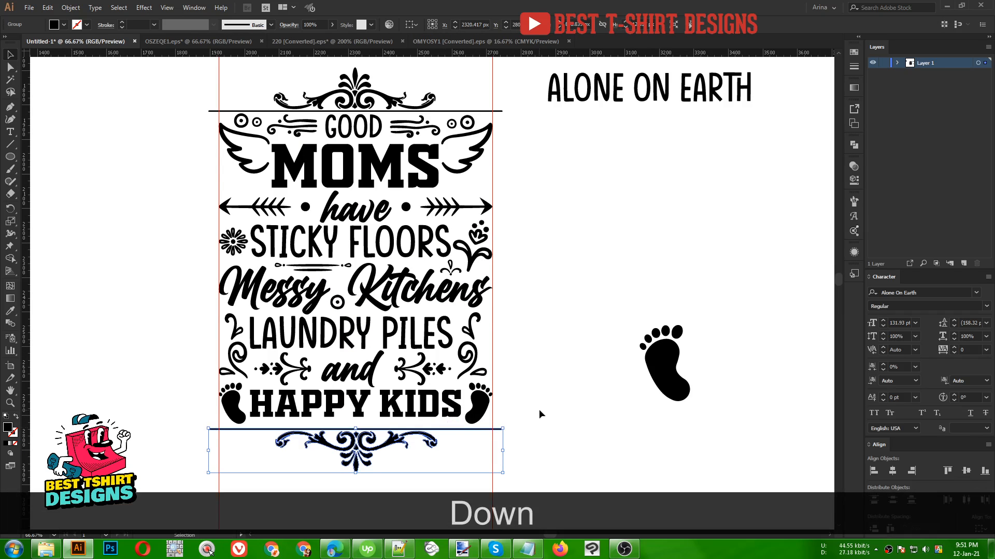
key("Up")
left_click(539, 409)
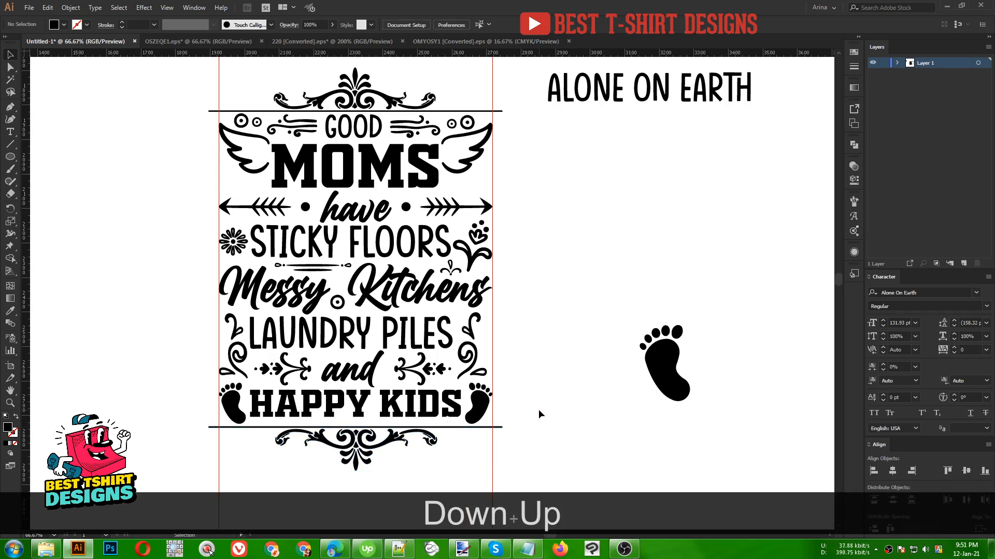
left_click(539, 409)
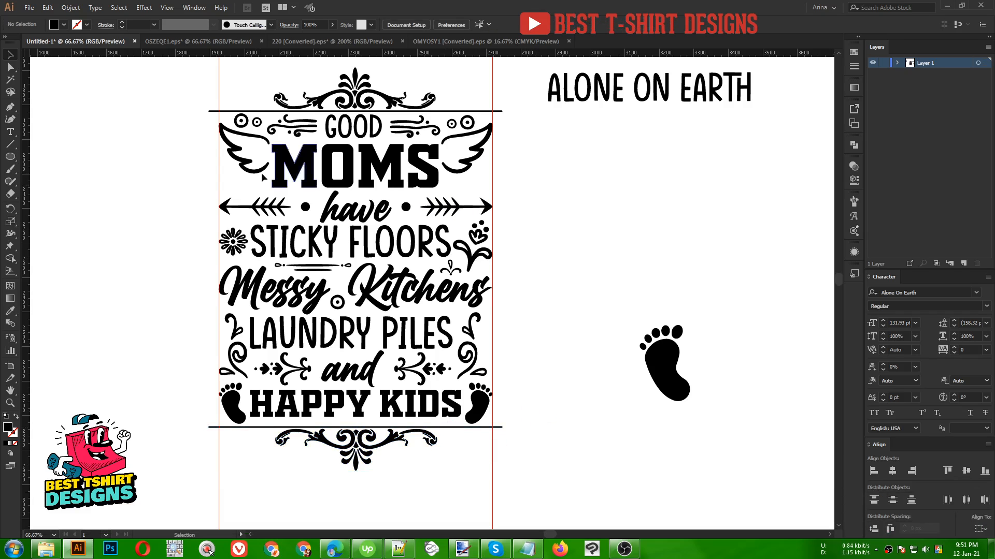
- Duplicate the small swirl beside 'LAUNDRY PILES' under the right wing and reflect it vertically
scroll(261, 178, "up", 3)
scroll(257, 179, "up", 1)
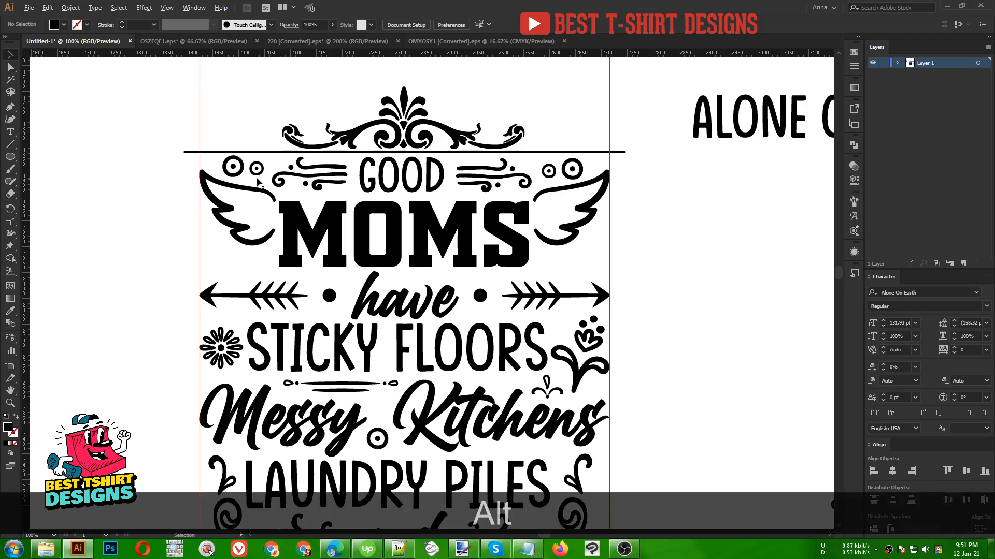
scroll(366, 283, "down", 3)
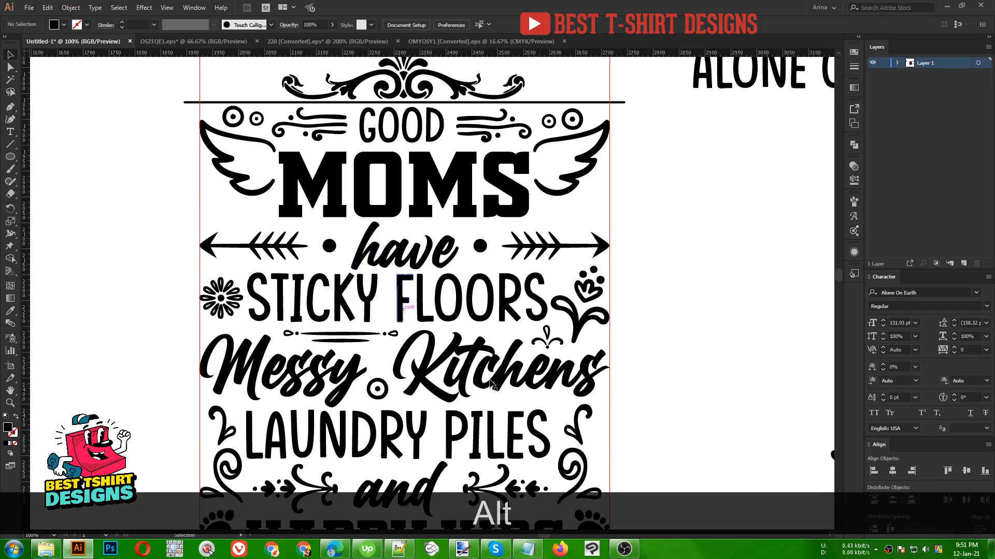
left_click(601, 440)
left_click_drag(605, 437, 584, 208)
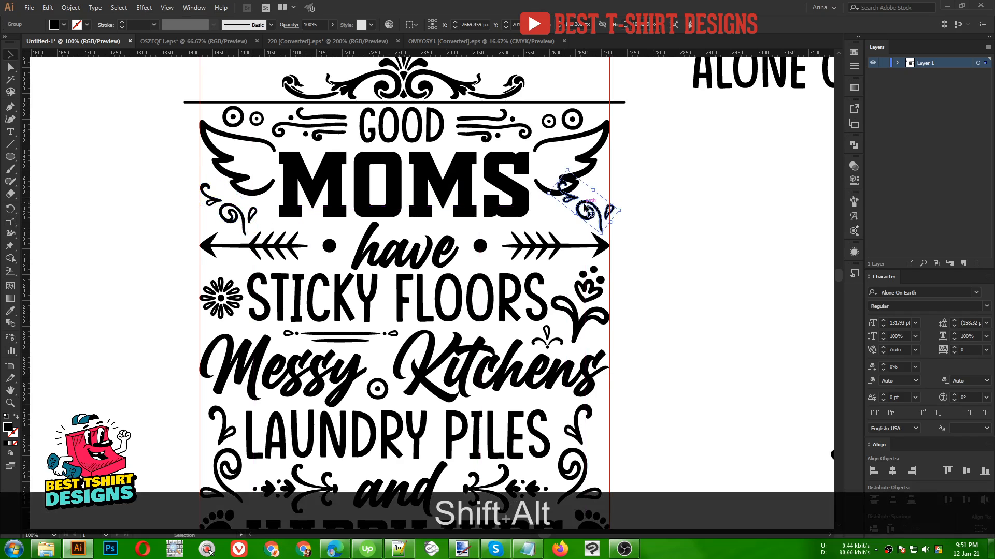
right_click(584, 207)
mouse_move(638, 311)
left_click(709, 345)
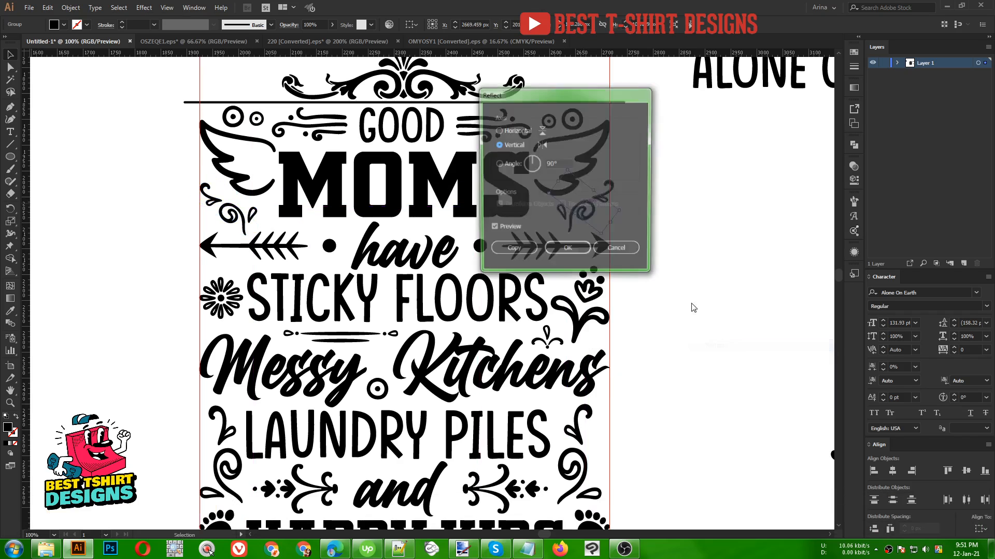
left_click(572, 249)
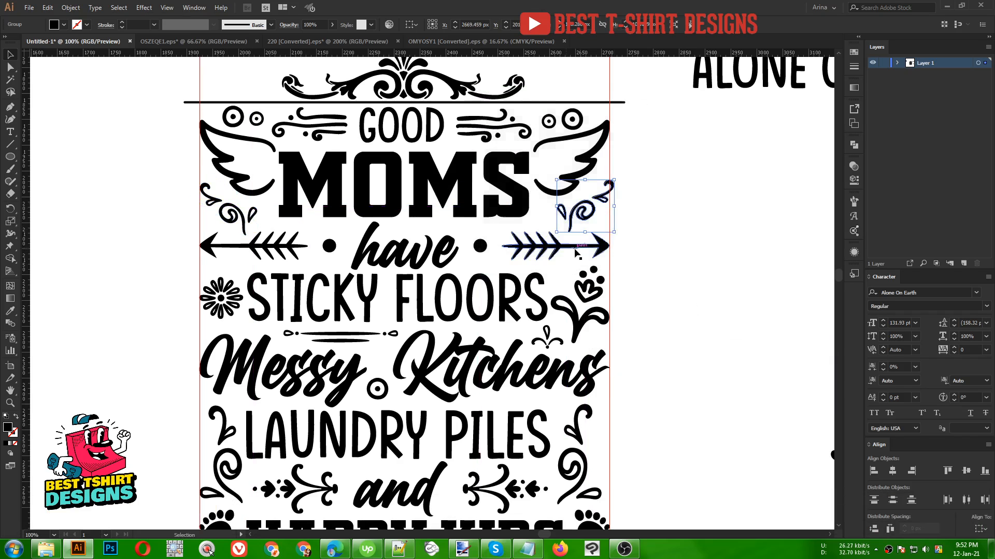
- Nudge the reflected swirl two steps to the left
key("Left")
key("Left")
left_click(614, 216)
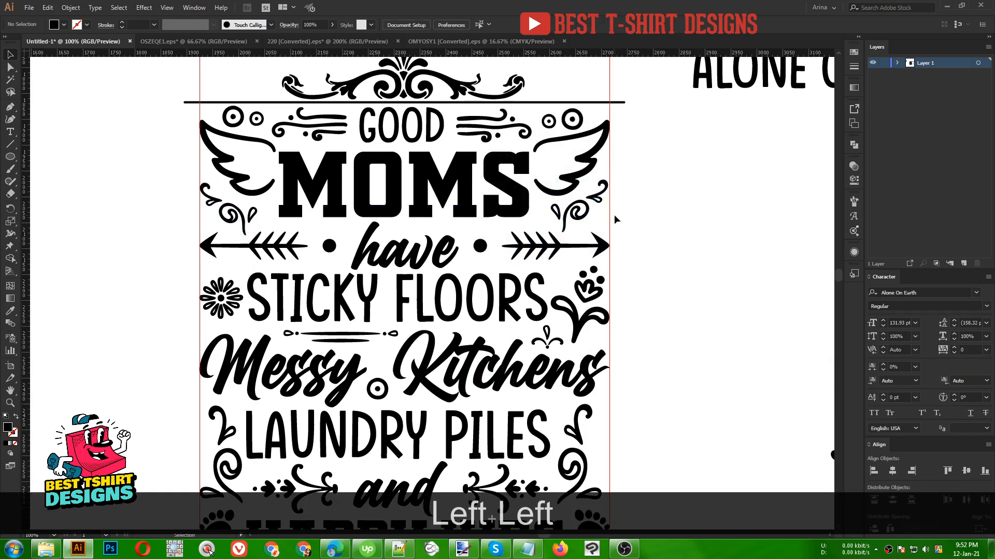
- Duplicate the 'ALONE ON EARTH' sample text below itself and set the copy's font to BillionDreams
scroll(530, 242, "down", 1, "alt")
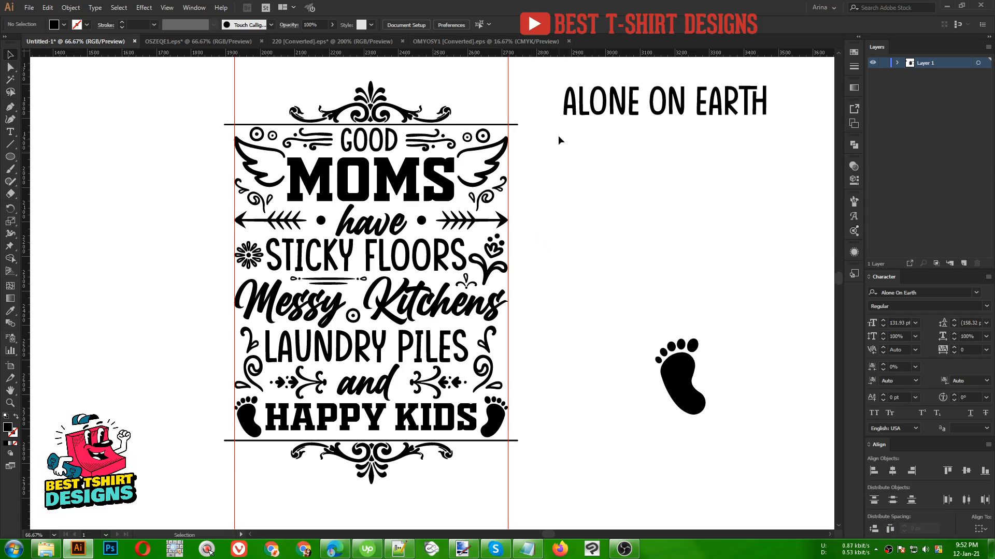
left_click_drag(632, 111, 636, 163)
right_click(636, 163)
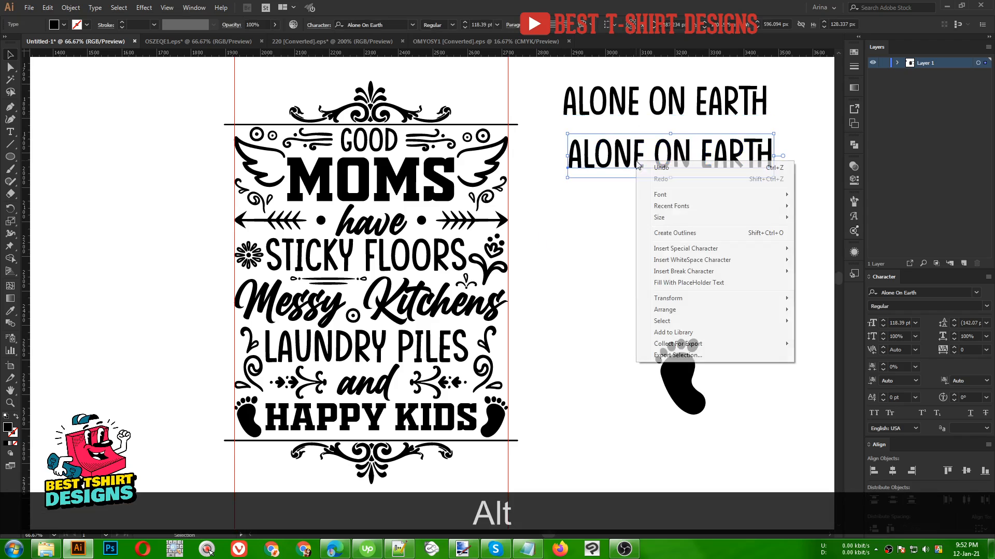
mouse_move(674, 205)
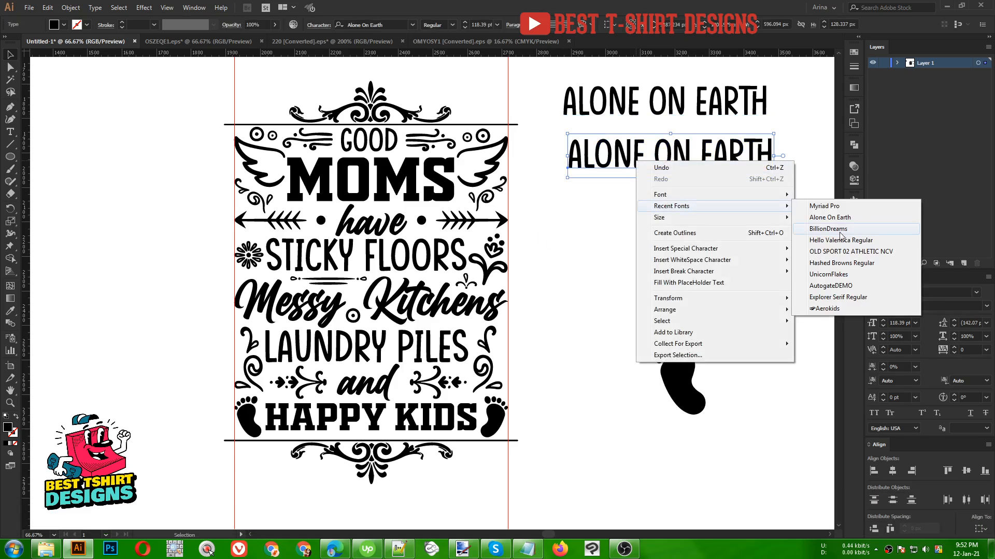
left_click(836, 234)
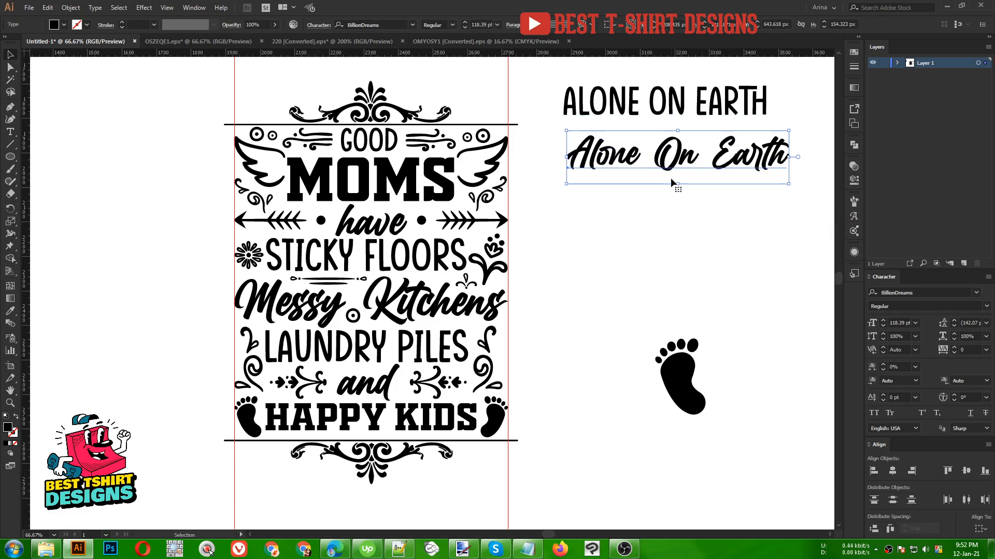
- Replace the duplicate's text with its font name, 'BillionDreams'
left_click(388, 25)
key("ctrl+c")
double_click(622, 159)
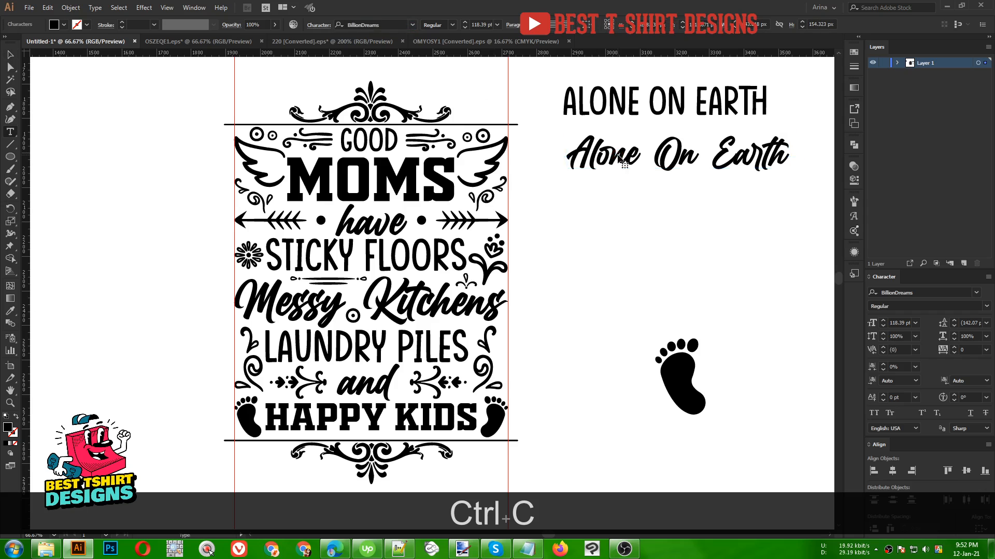
key("ctrl+a")
key("ctrl+v")
left_click(9, 54)
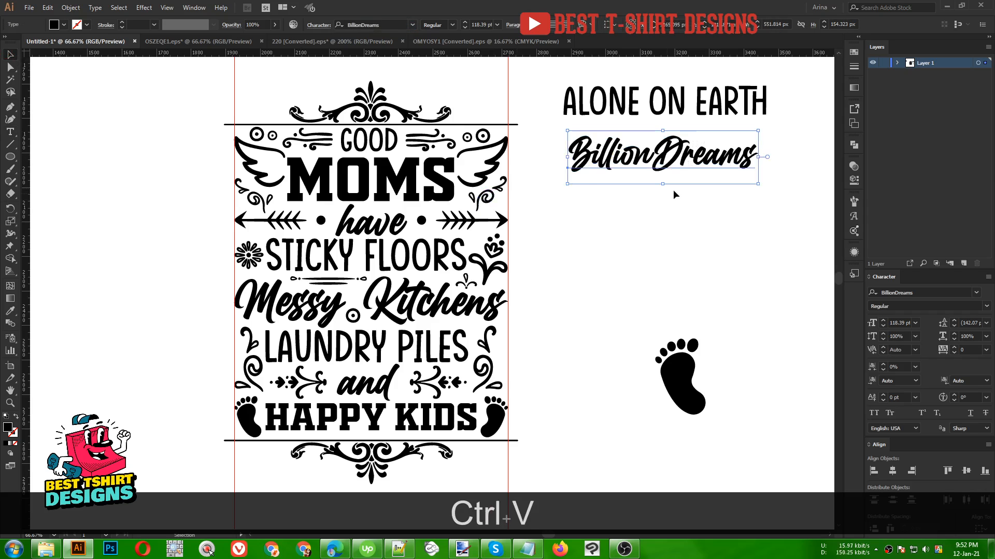
- Duplicate the BillionDreams line below itself and set the copy's font to OLD SPORT 02 ATHLETIC NCV
left_click_drag(678, 163, 681, 206)
right_click(681, 207)
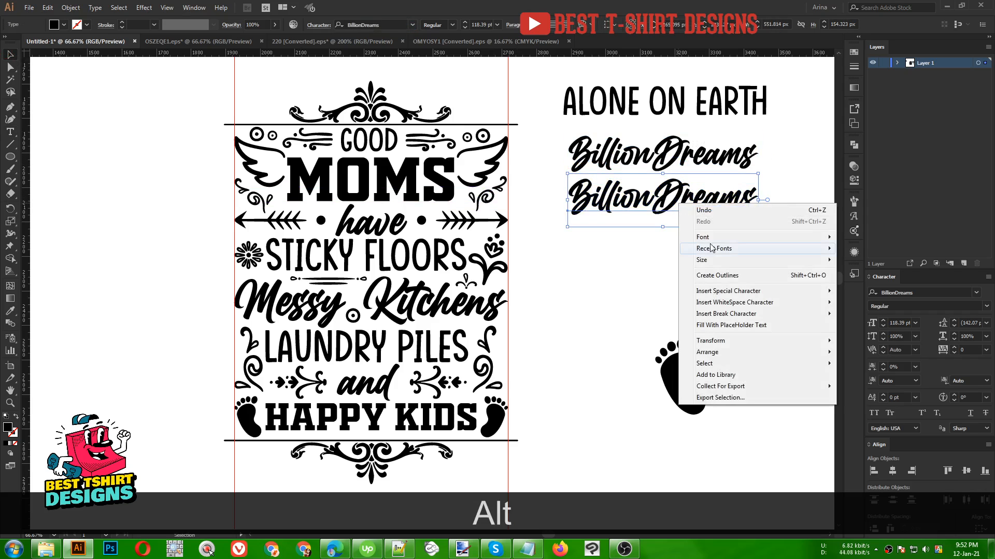
mouse_move(715, 249)
left_click(883, 292)
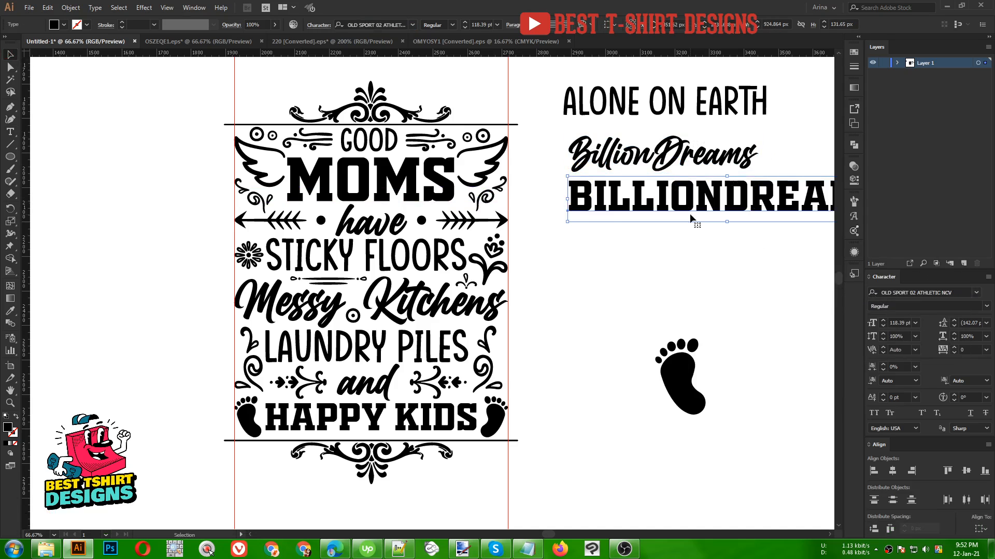
- Replace the new line's text with its font name, 'OLD SPORT 02 ATHLETIC NCV'
key("ctrl+c")
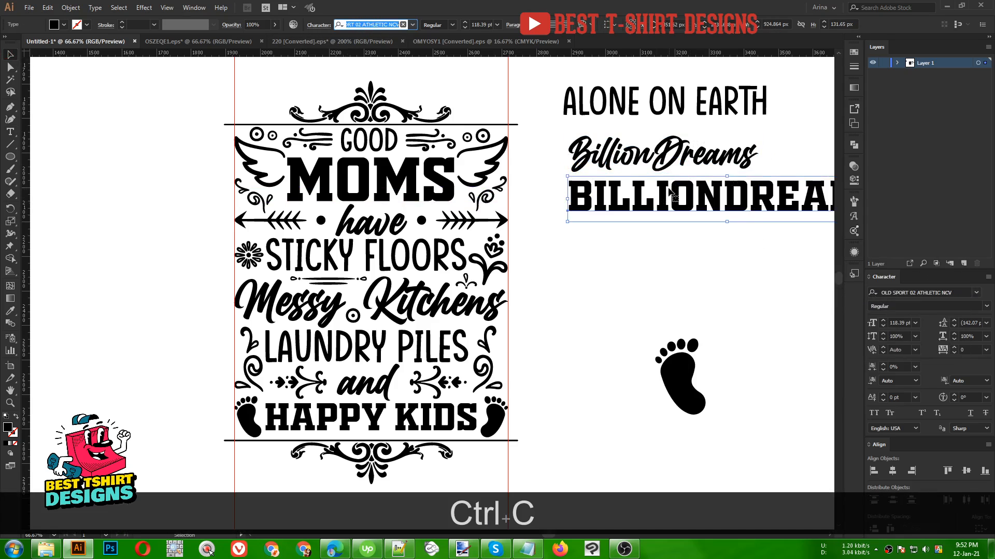
key("t")
key("ctrl+v")
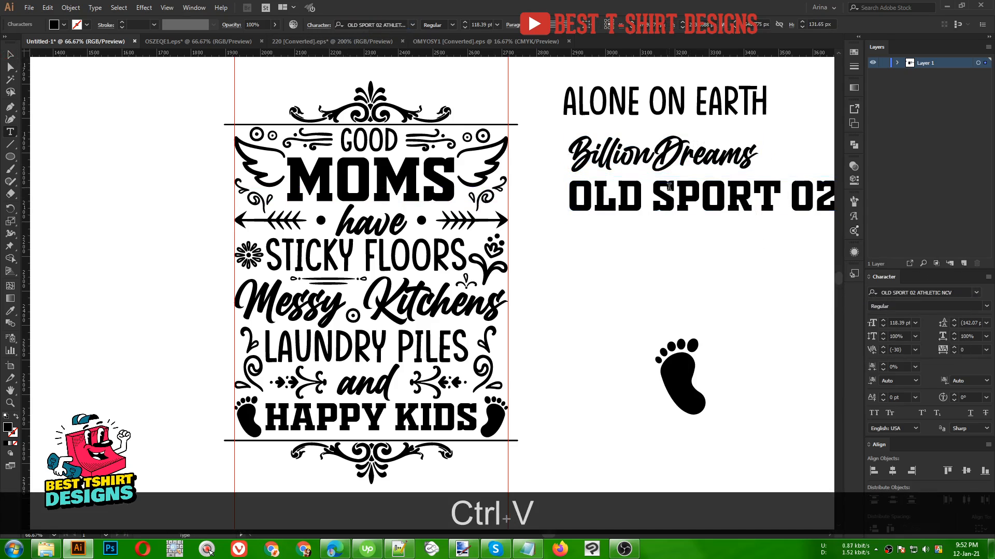
left_click(14, 58)
- Move the three font sample lines together to the left of the design
scroll(385, 189, "down", 1)
scroll(608, 224, "down", 1)
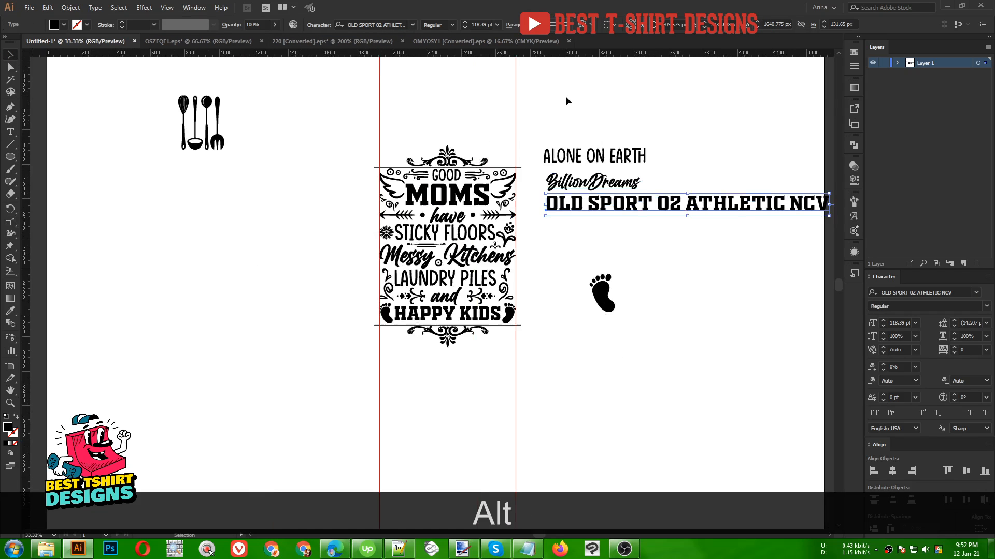
left_click_drag(565, 96, 672, 231)
left_click_drag(611, 217, 157, 338)
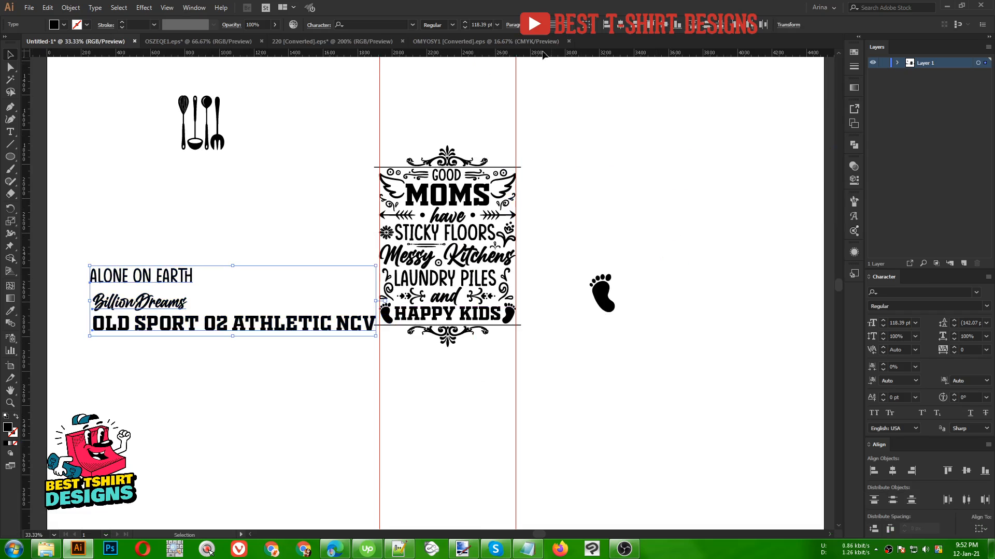
- Center-align the three font sample lines and scale the group down
left_click(617, 29)
left_click_drag(222, 372, 240, 369)
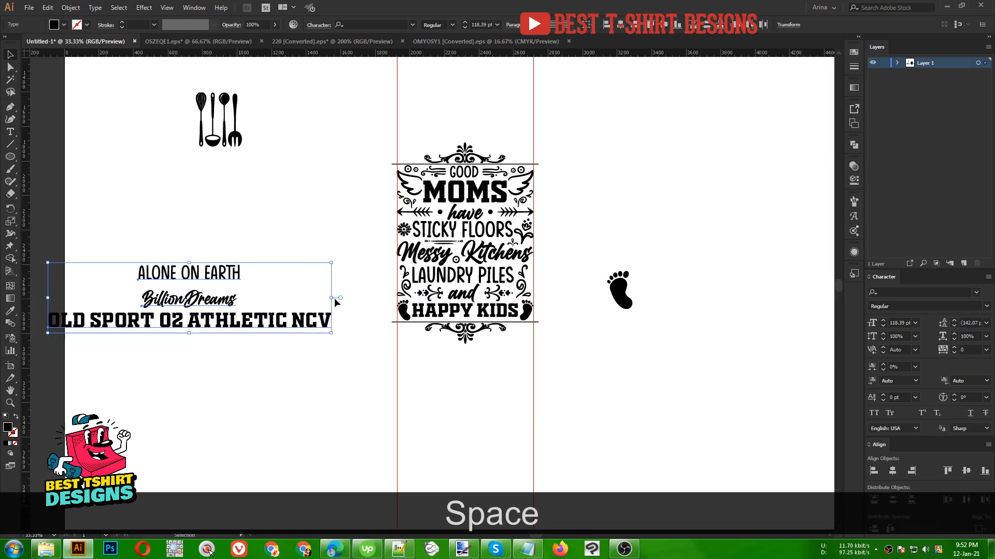
left_click_drag(332, 299, 254, 299)
left_click_drag(185, 313, 244, 314)
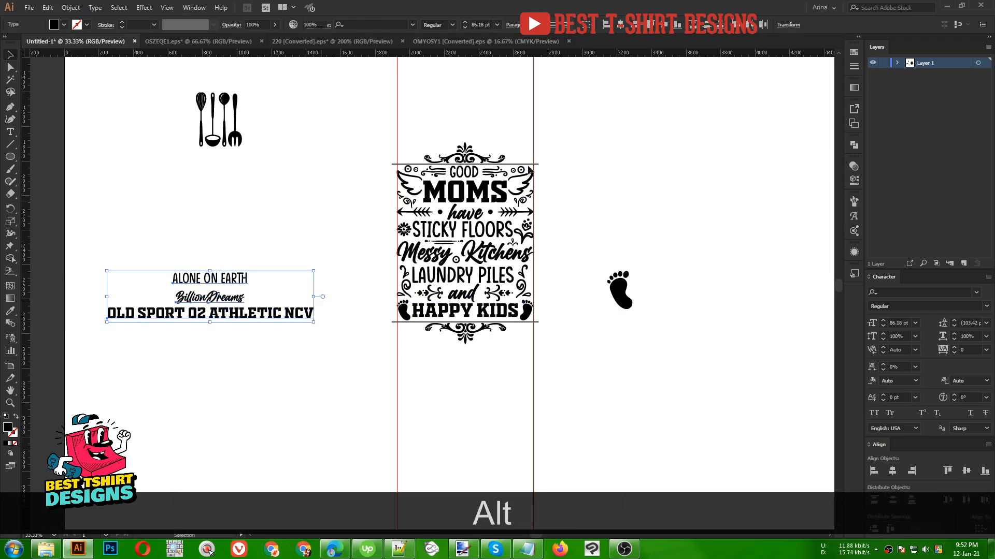
- Erase the ends of the top and bottom divider lines that extend beyond the artboard guides
left_click(566, 135)
scroll(566, 135, "up", 1)
left_click_drag(278, 79, 611, 98)
left_click(485, 118)
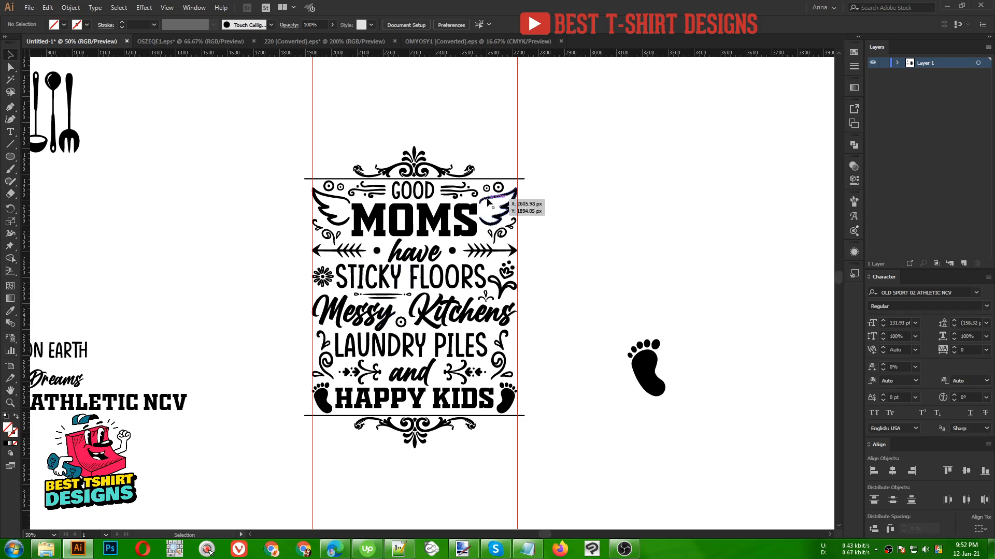
left_click(521, 416)
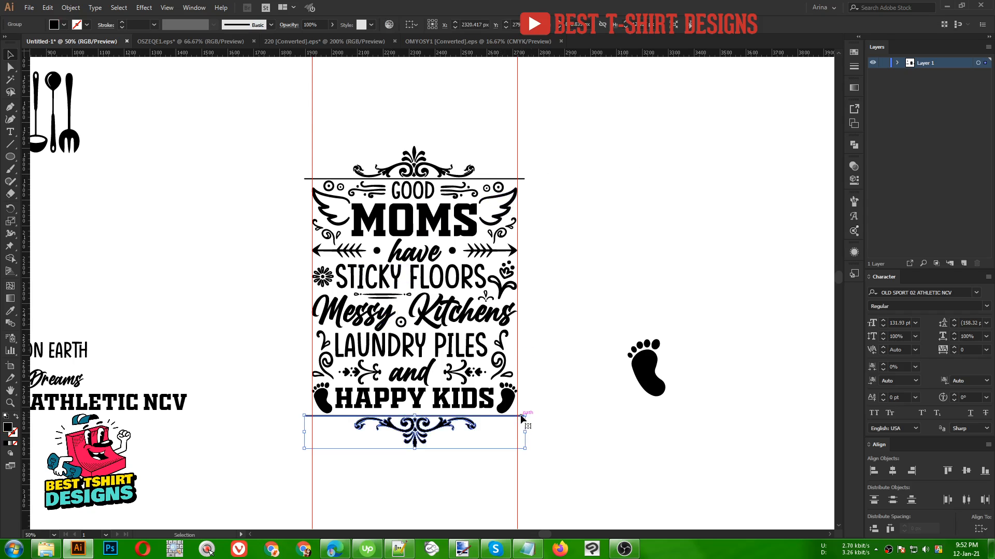
left_click(523, 179, "shift")
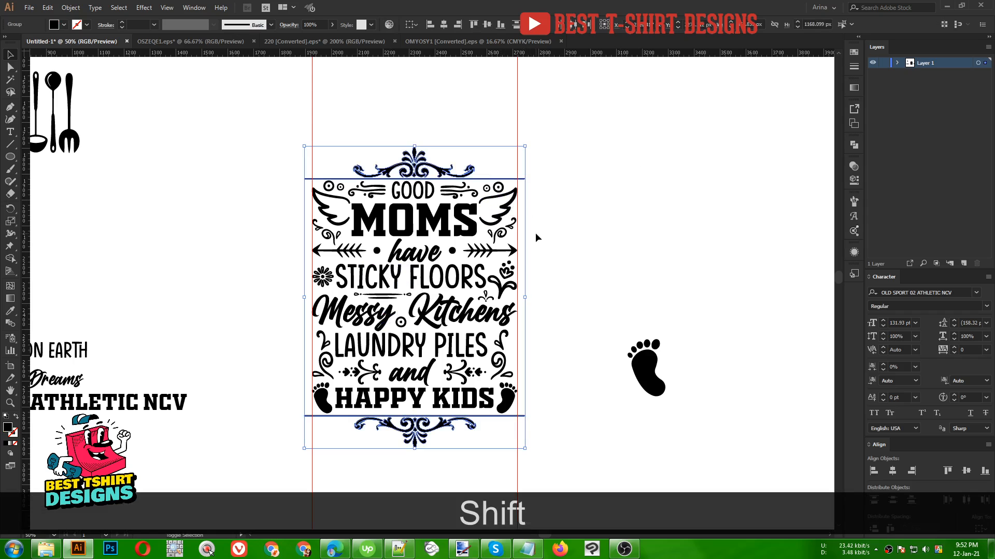
key("shift+e")
mouse_move(595, 118)
left_mouse_down()
mouse_move(548, 382)
mouse_move(518, 468)
left_mouse_up()
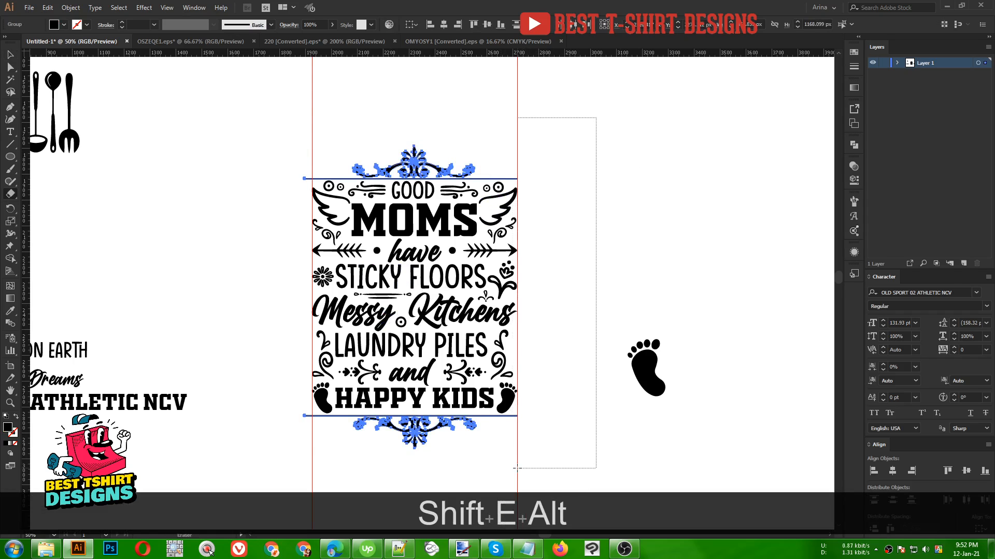
left_click_drag(245, 102, 312, 484)
key("v")
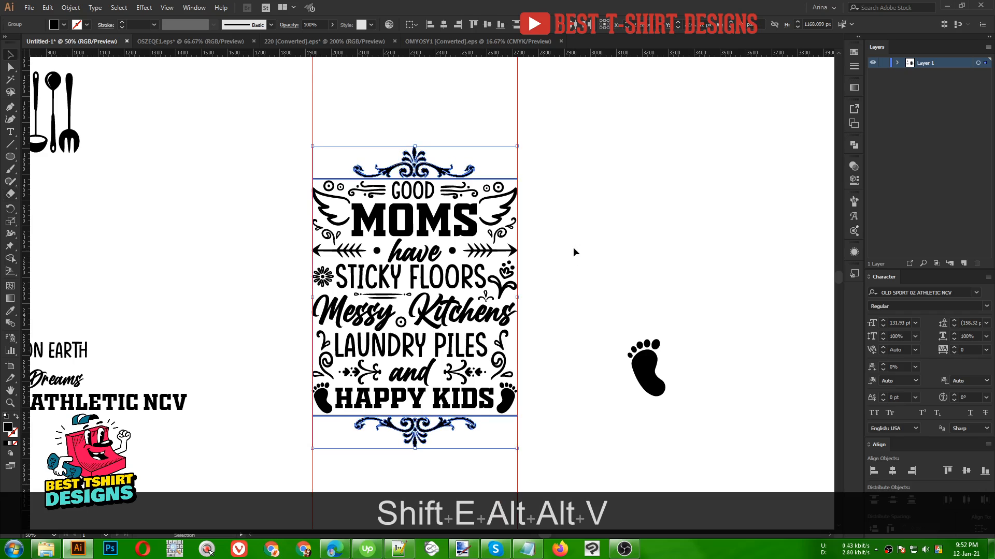
- Delete the spare footprint and stray elements on the canvas beside the design
left_click(573, 247)
scroll(544, 242, "down", 1)
left_click_drag(348, 396, 618, 446)
key("Delete")
left_click_drag(655, 364, 682, 385)
key("Delete")
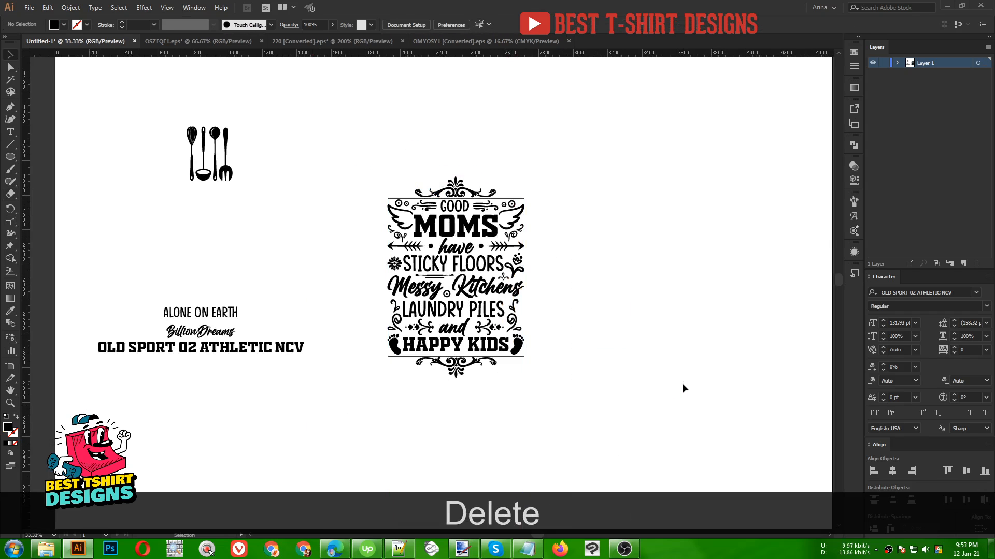
- Copy the fork from the kitchen utensils group
scroll(556, 225, "up", 1)
scroll(556, 227, "down", 1)
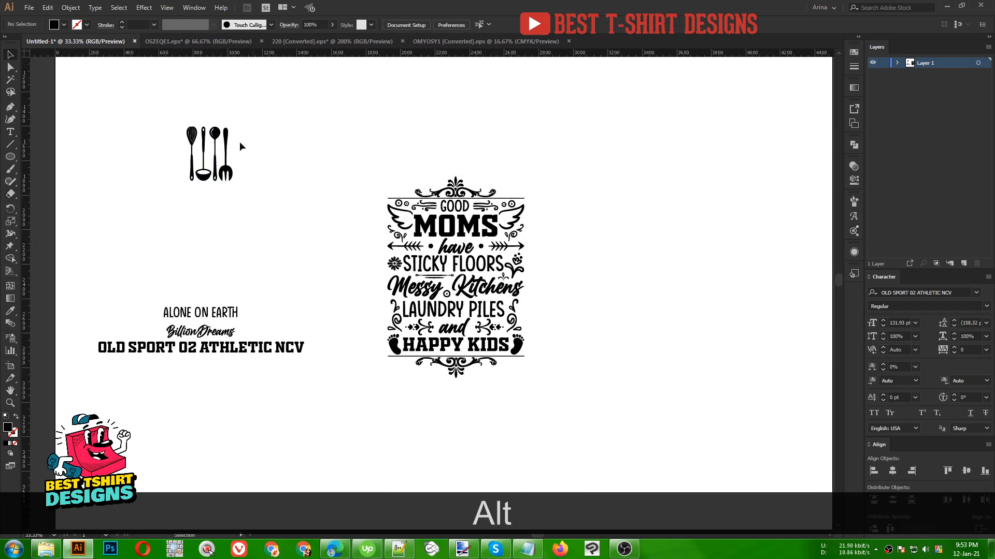
scroll(228, 147, "up", 3)
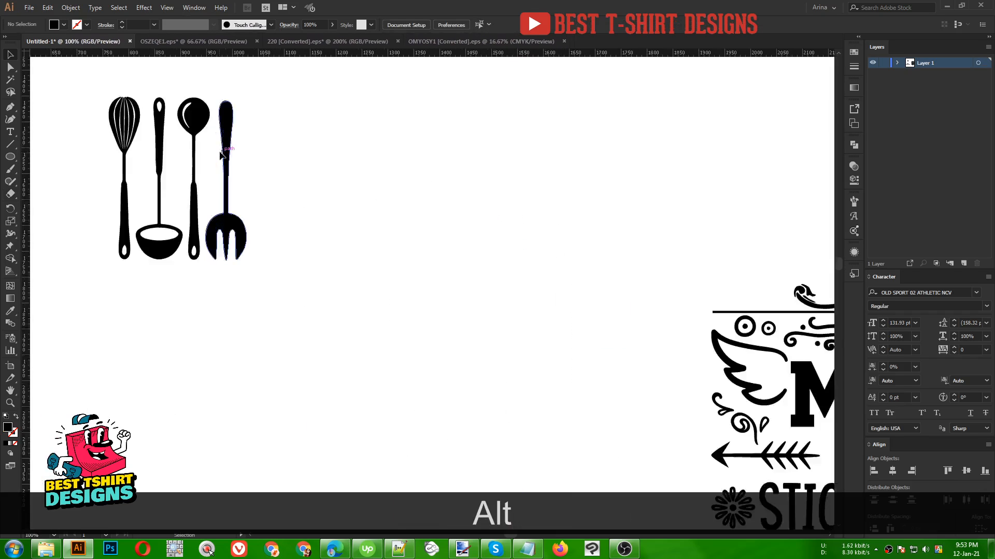
double_click(229, 231)
left_click(228, 231)
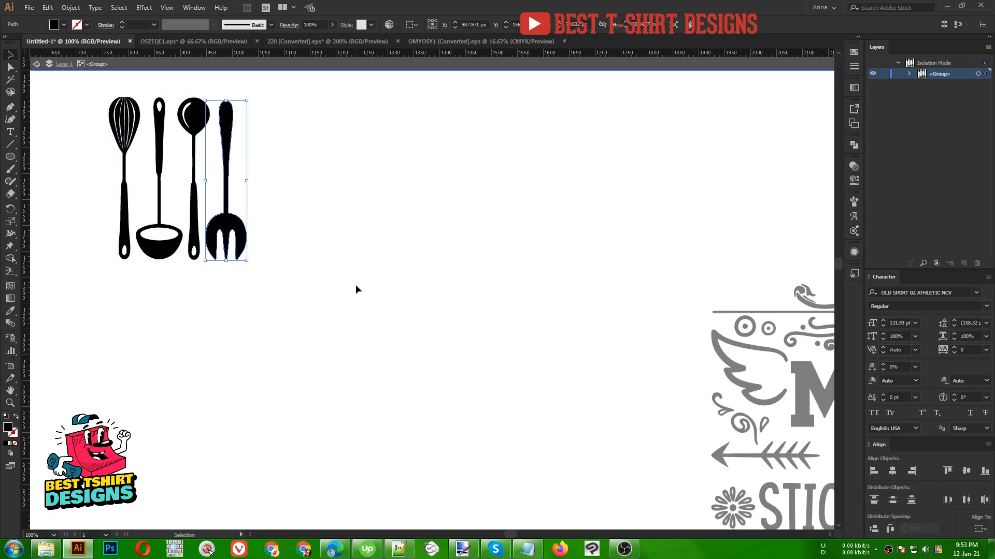
key("ctrl+c")
double_click(356, 285)
- Delete the small circle between 'Messy' and 'Kitchens' and paste the fork in
scroll(169, 228, "down", 1)
scroll(170, 227, "down", 2)
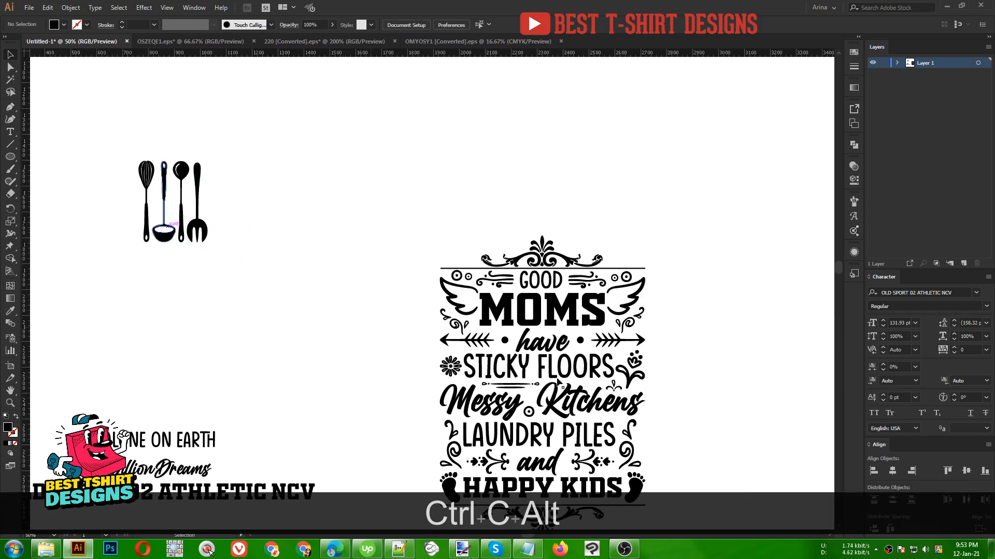
scroll(445, 422, "up", 3)
scroll(515, 429, "up", 1)
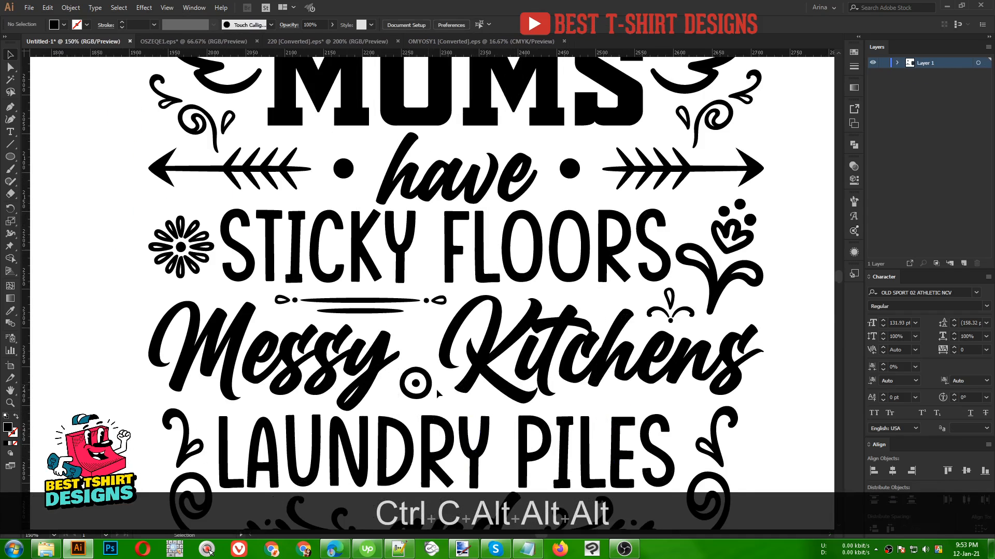
left_click(409, 386)
key("Delete")
key("ctrl+v")
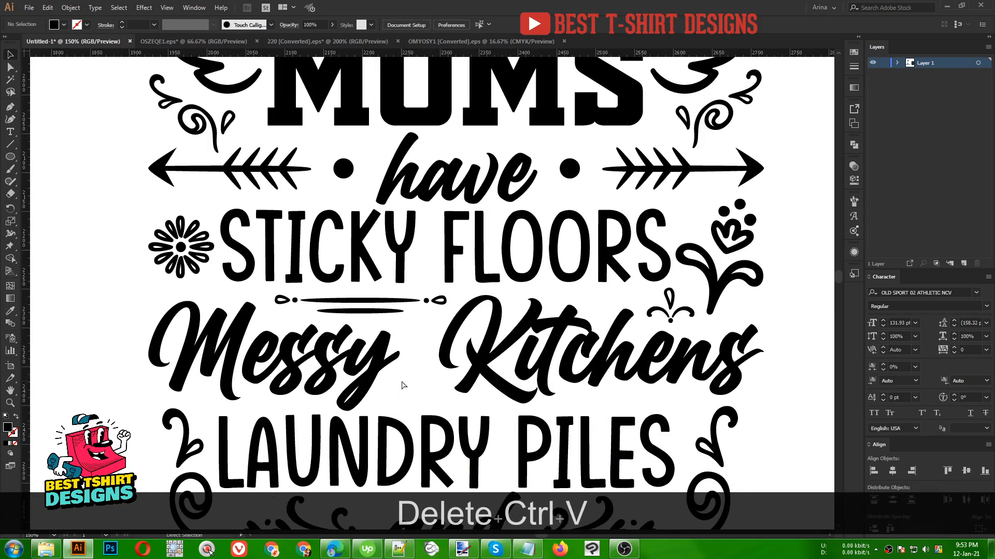
- Rotate, scale and position the fork upright in the gap between 'Messy' and 'Kitchens'
left_click_drag(430, 170, 400, 428)
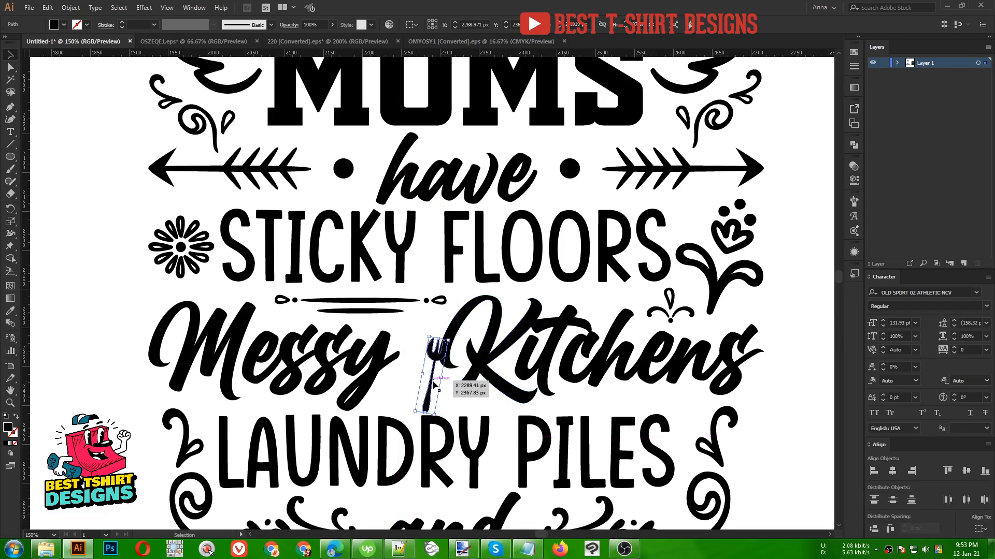
left_click_drag(434, 384, 414, 380)
left_click_drag(429, 336, 433, 296)
left_click(390, 312)
left_click(419, 326)
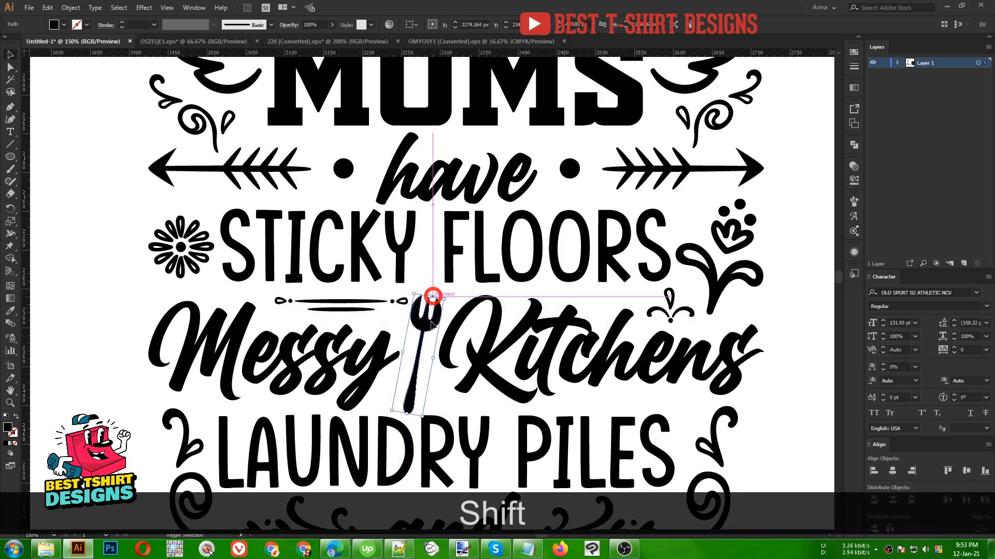
left_click_drag(406, 414, 408, 406)
left_click(443, 394)
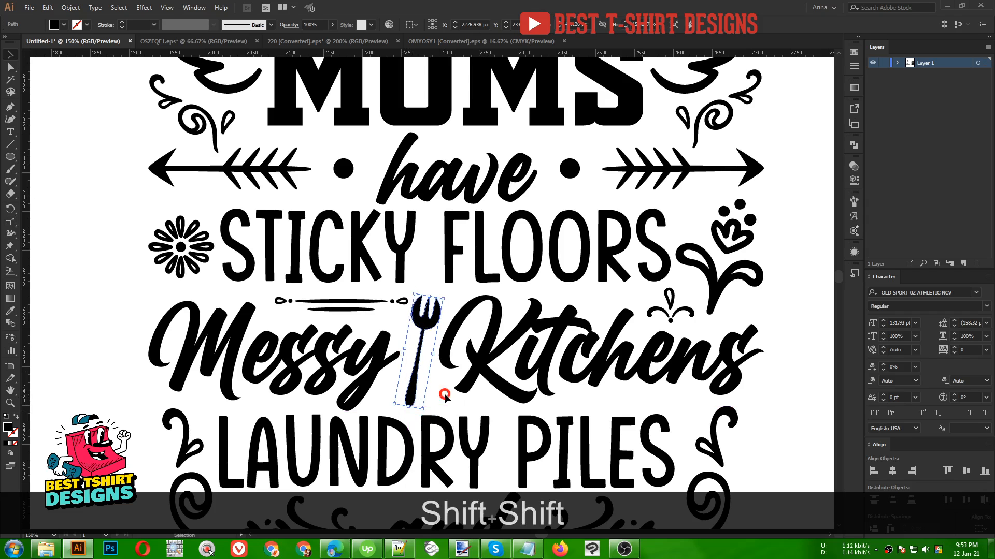
- Color 'MOMS', 'STICKY FLOORS', 'LAUNDRY PILES' and 'HAPPY KIDS' with the footprints pink
scroll(405, 366, "down", 2, "alt")
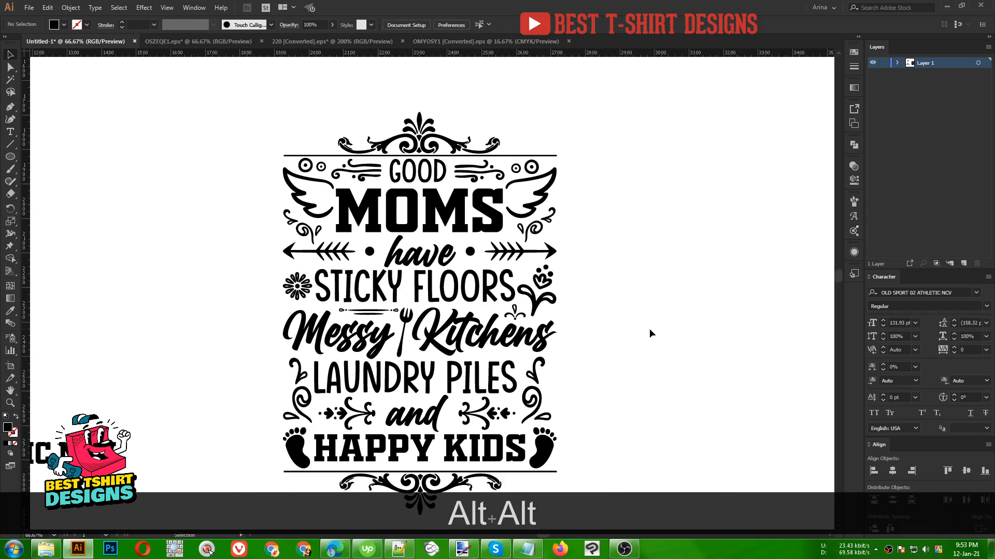
key("space")
left_click_drag(615, 302, 563, 311)
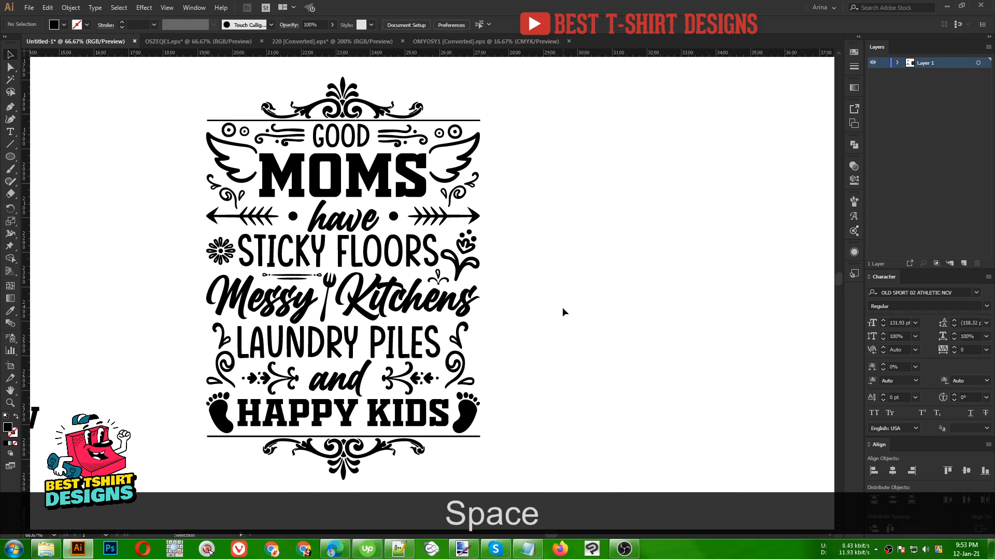
left_click(339, 177)
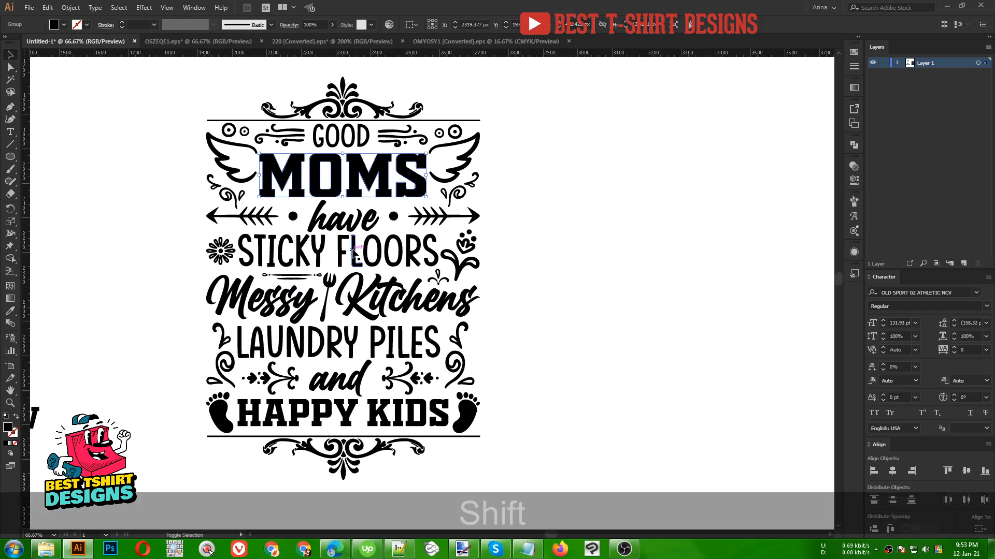
left_click(354, 264, "shift")
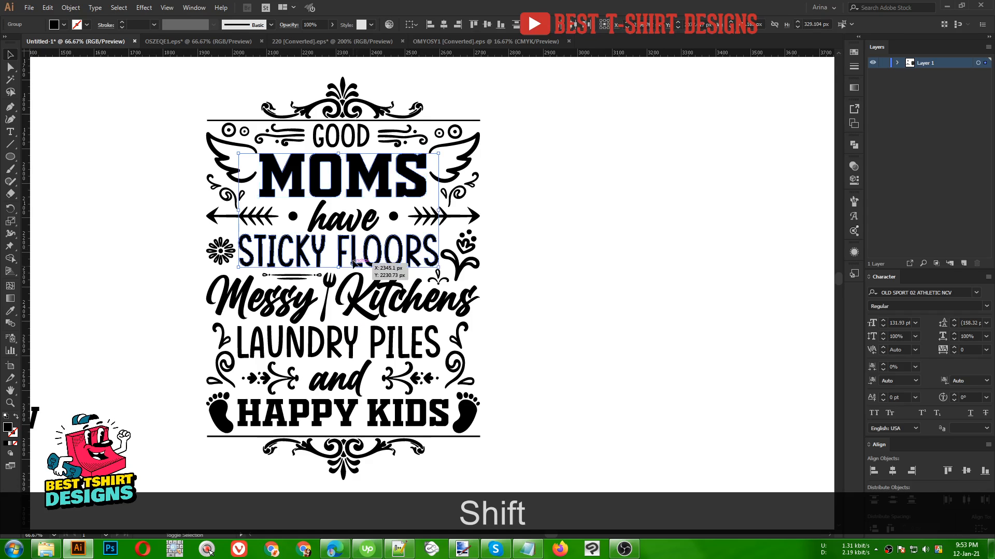
left_click(371, 344, "shift")
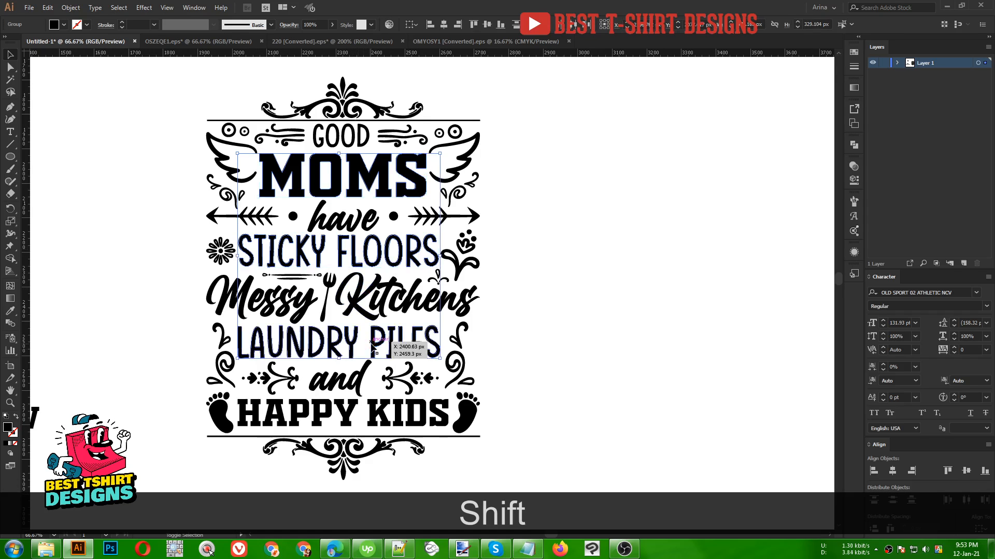
left_click(377, 416, "shift")
left_click(62, 25)
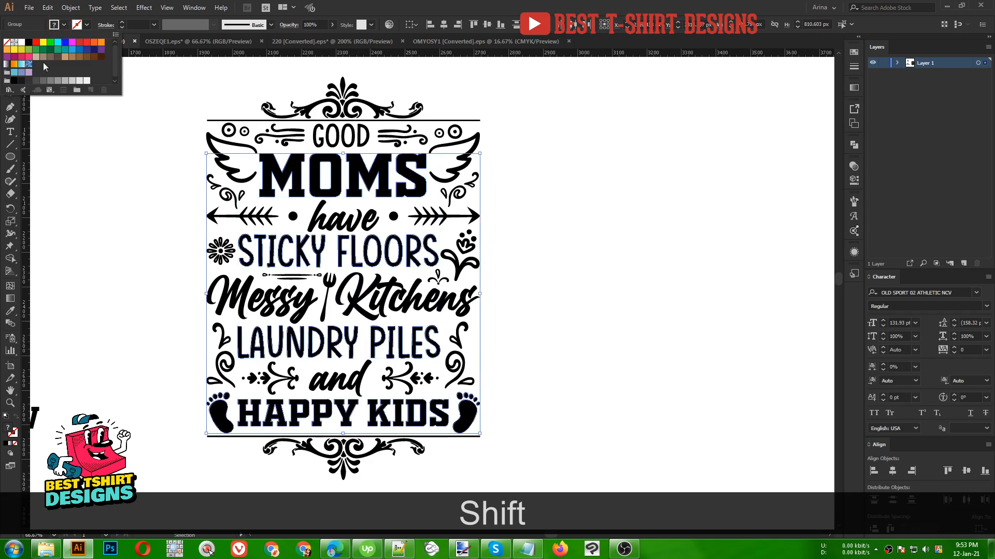
left_click(28, 56)
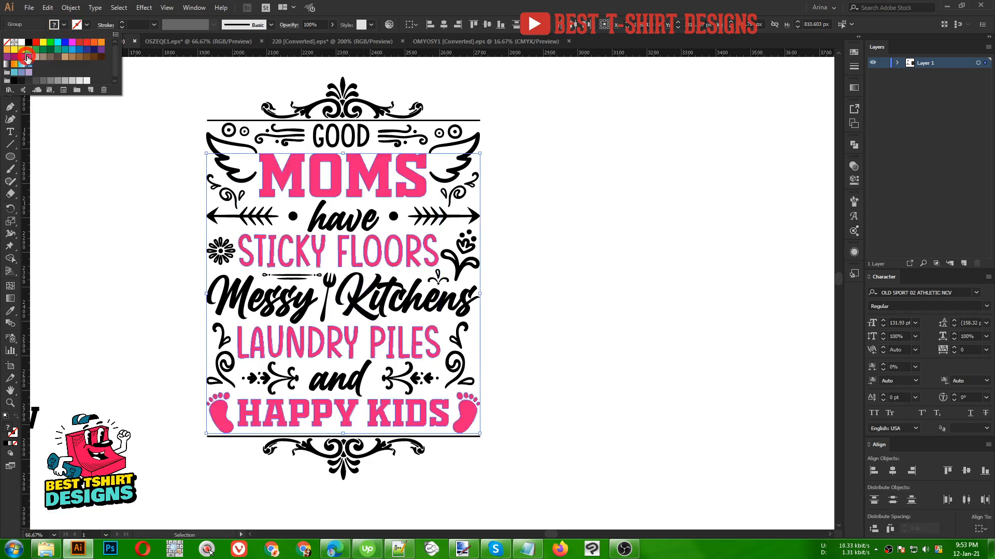
left_click(591, 394)
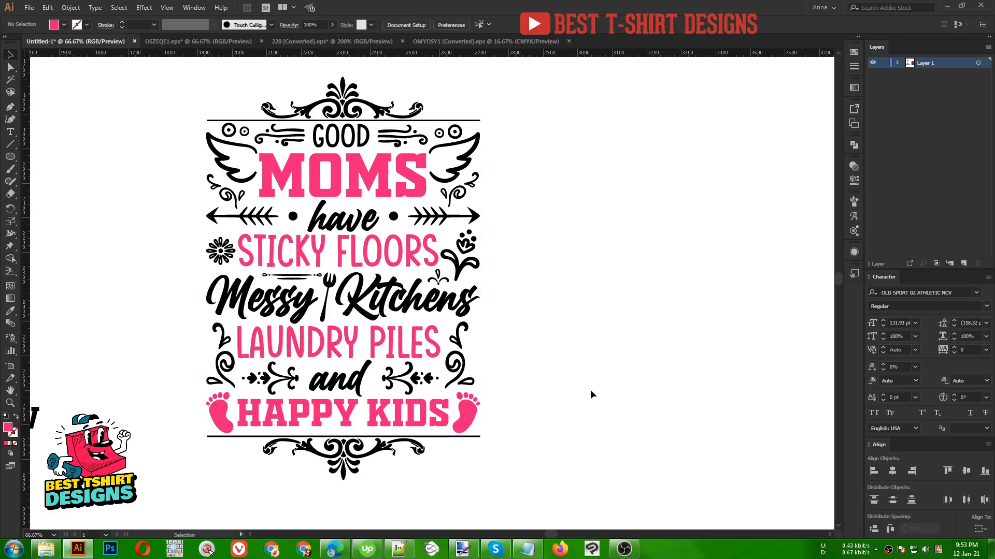
- Color 'GOOD', 'have' with its arrows, 'Messy Kitchens' and 'and' white
left_click(342, 381)
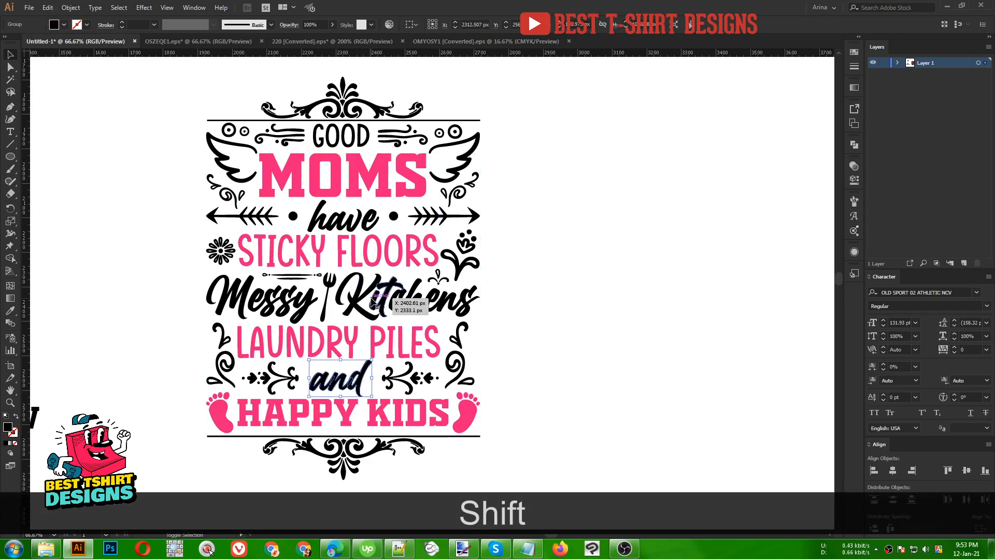
left_click(372, 303, "shift")
left_click(357, 220, "shift")
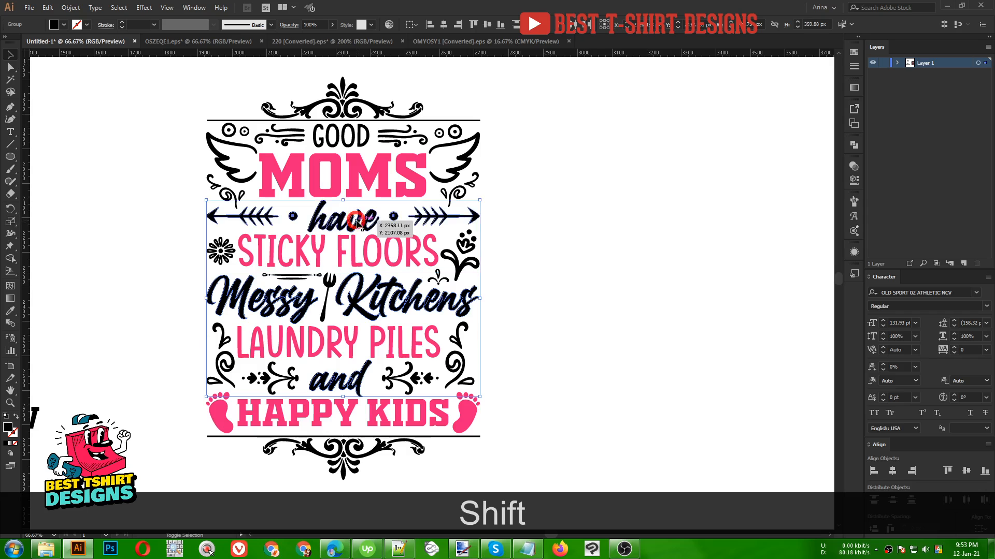
left_click(346, 141, "shift")
left_click(61, 26)
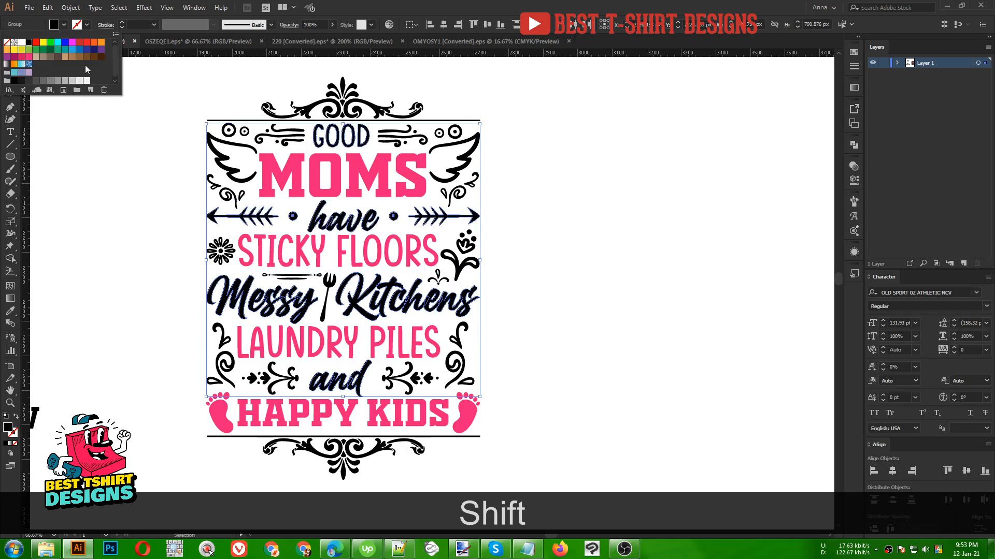
left_click(23, 43)
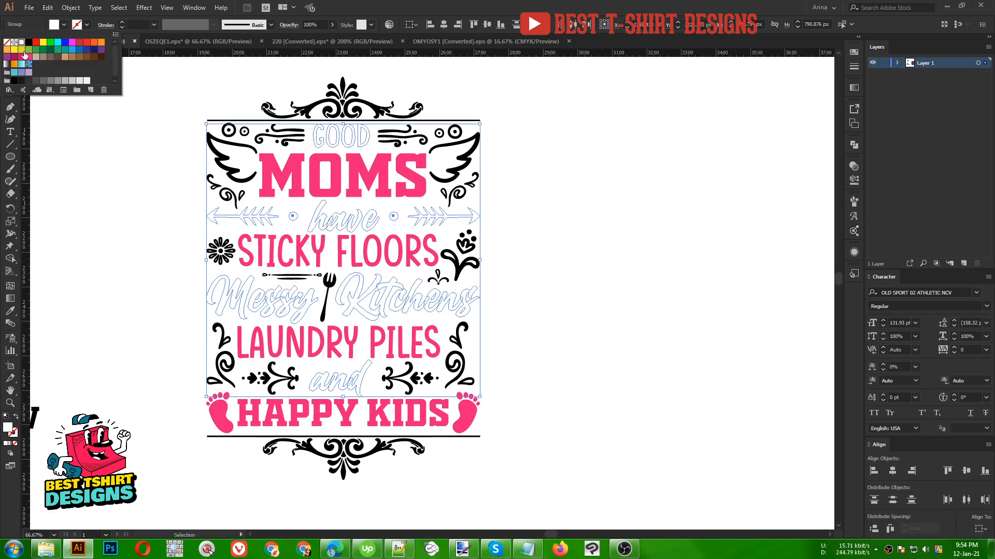
left_click(114, 220)
left_click(523, 286)
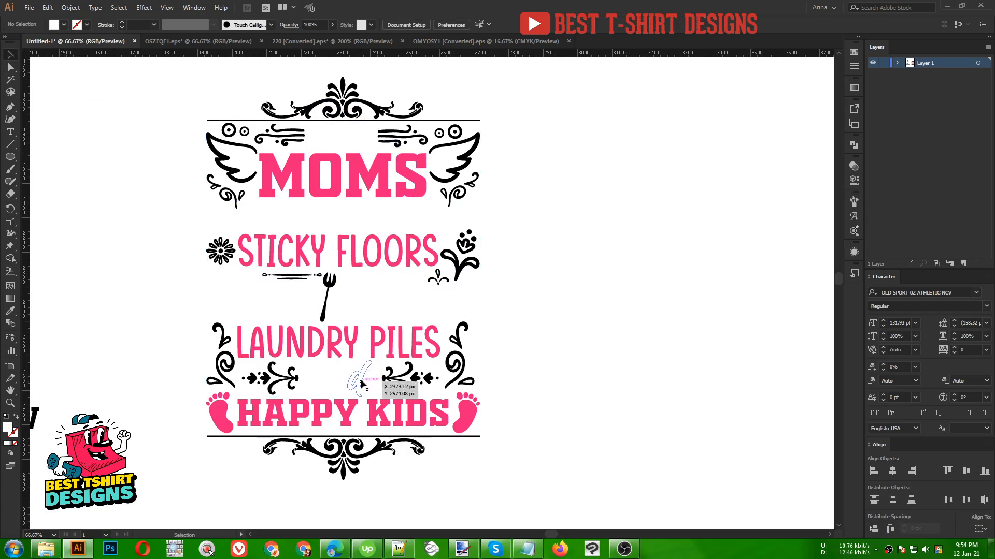
- Select all black ornaments and the fork with the Magic Wand, excluding the top and bottom flourishes, and fill them blue
left_click(11, 81)
left_click(353, 98)
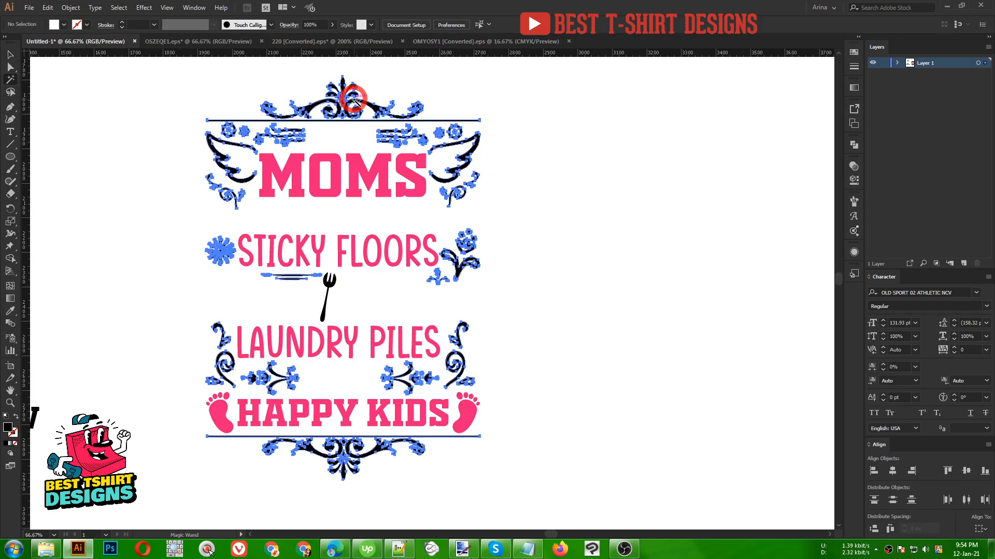
left_click(330, 283, "shift")
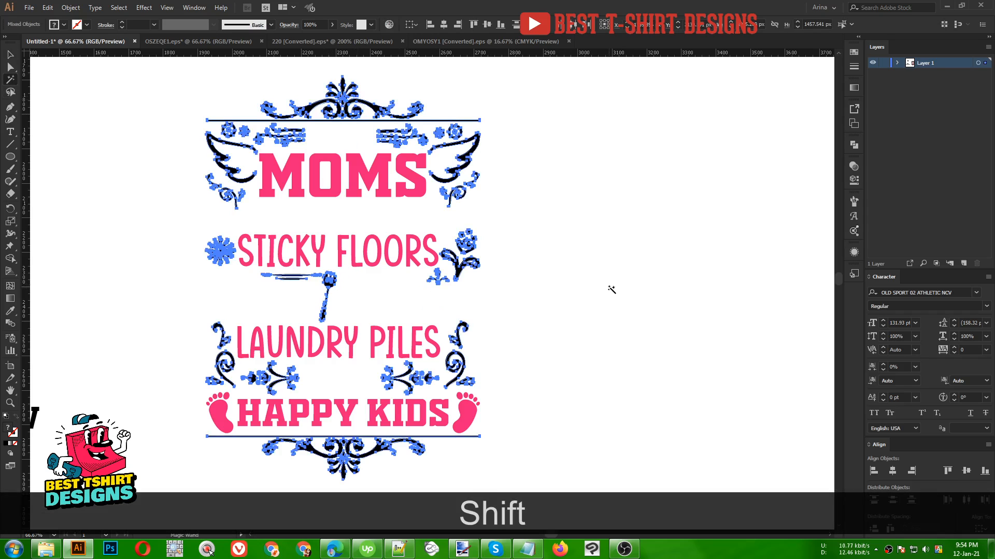
key("v")
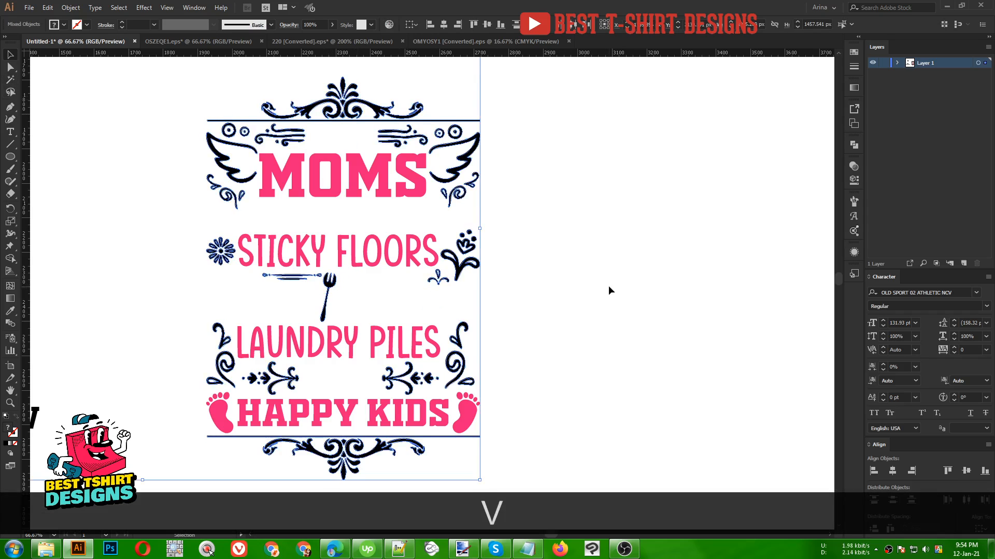
left_click(356, 101, "shift")
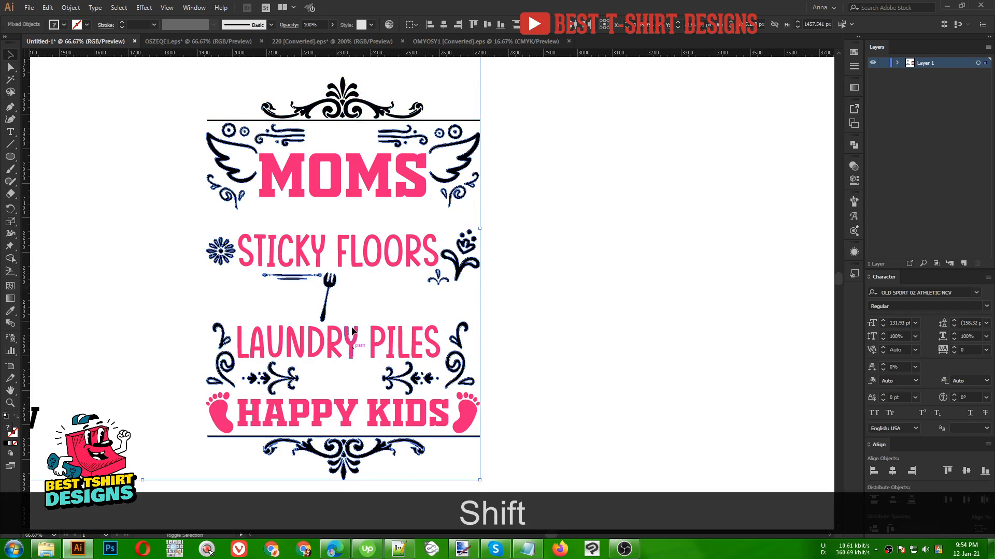
left_click(352, 466, "shift")
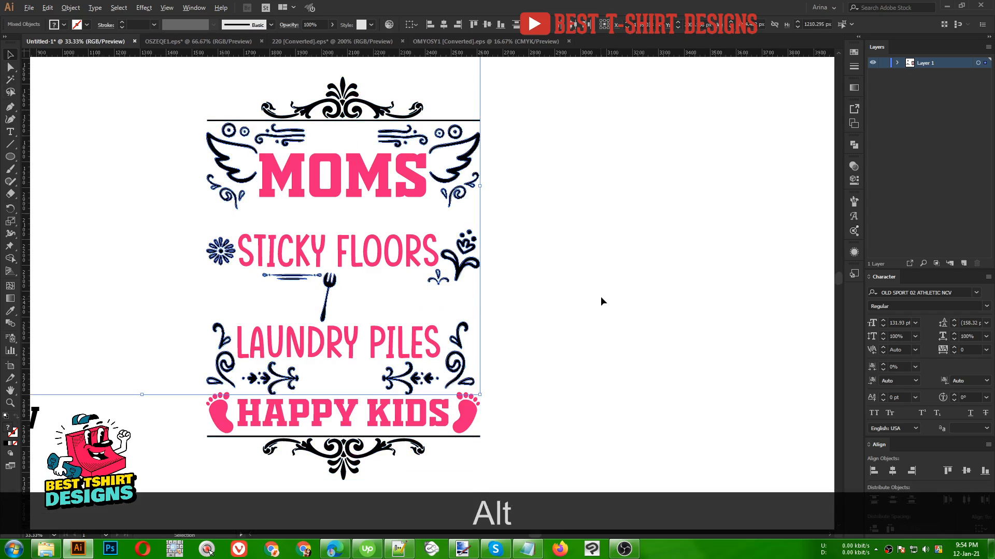
scroll(601, 297, "down", 2, "alt")
left_click(228, 176, "shift")
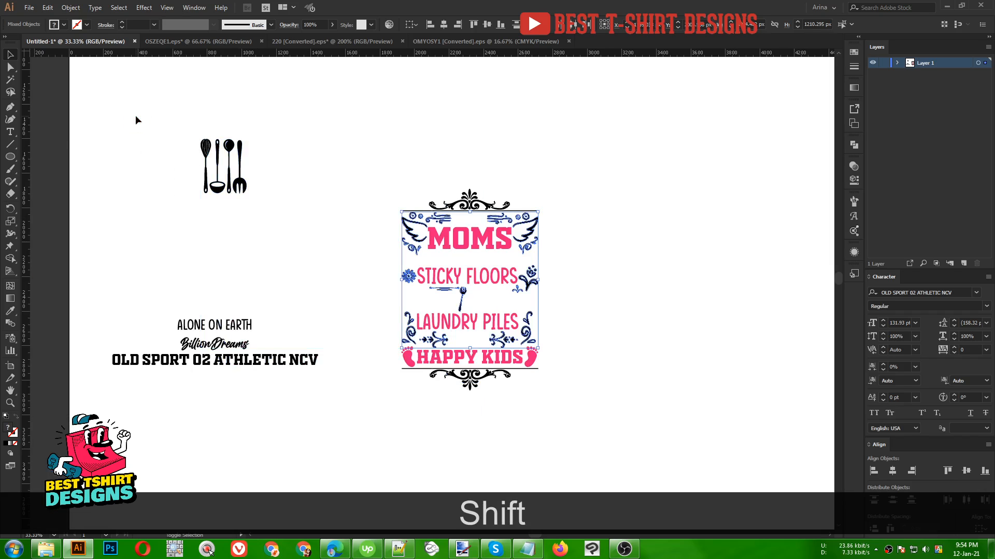
scroll(568, 288, "up", 1, "alt")
scroll(567, 284, "up", 1, "alt")
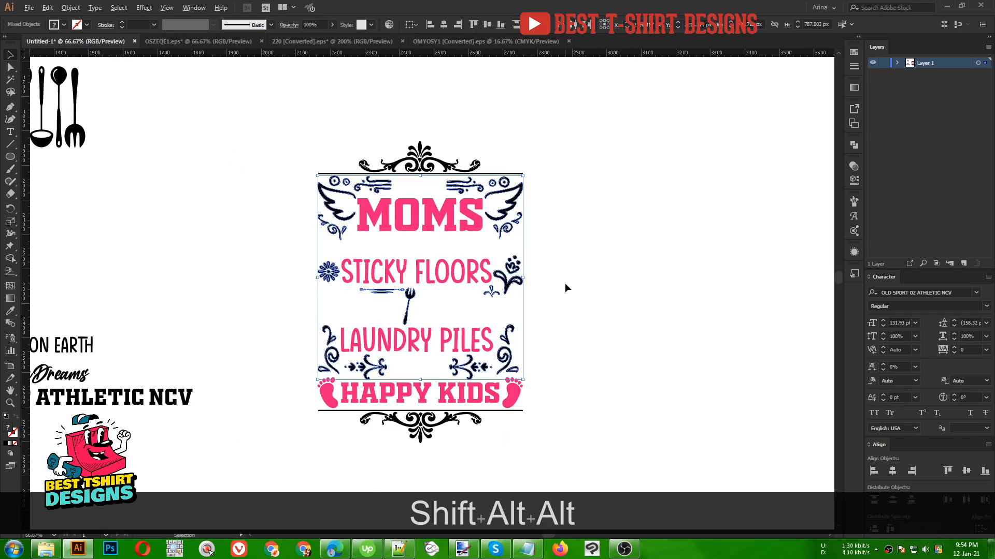
scroll(565, 282, "up", 1, "alt")
left_click(64, 24)
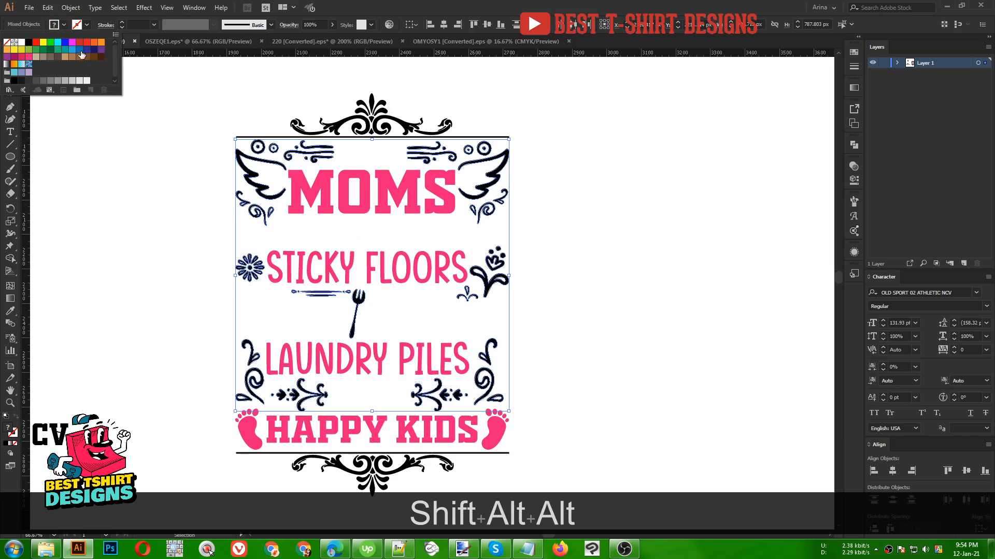
left_click(73, 50)
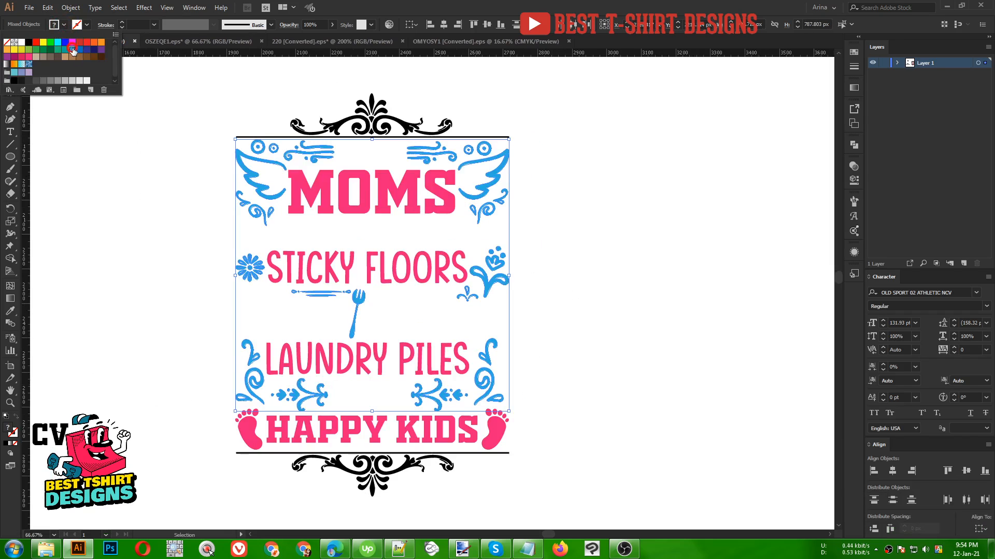
left_click(157, 245)
- Make the top and bottom flourishes with their border lines white
left_click(434, 478)
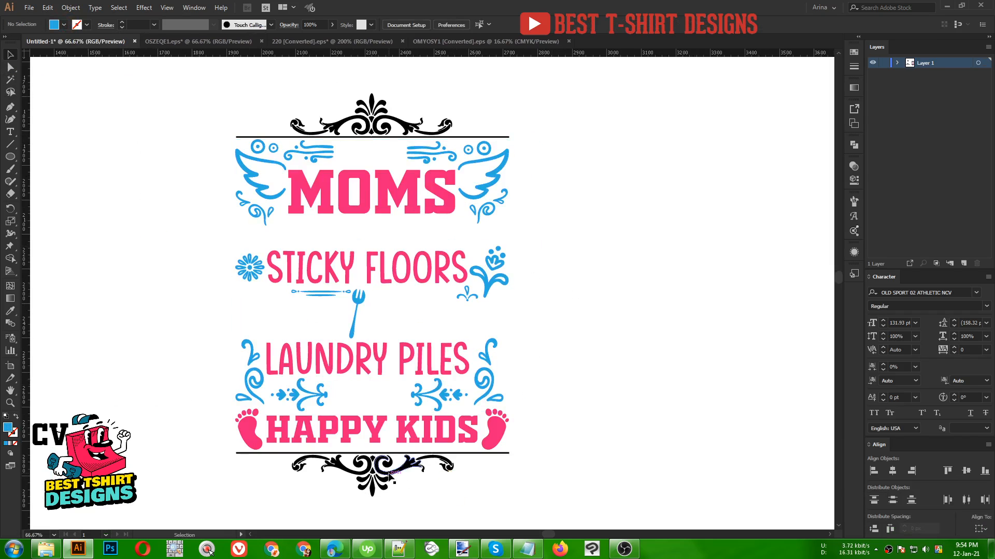
left_click(366, 110, "shift")
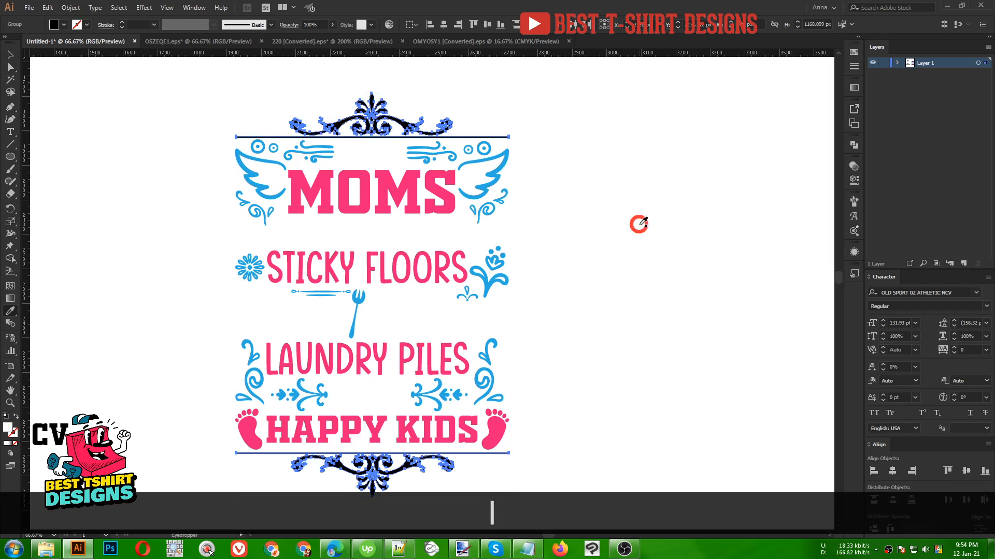
key("v")
key("Delete")
- Draw a rectangle about 1207 × 1228 px over the design, paste it behind, and fill it black
scroll(530, 224, "down", 1)
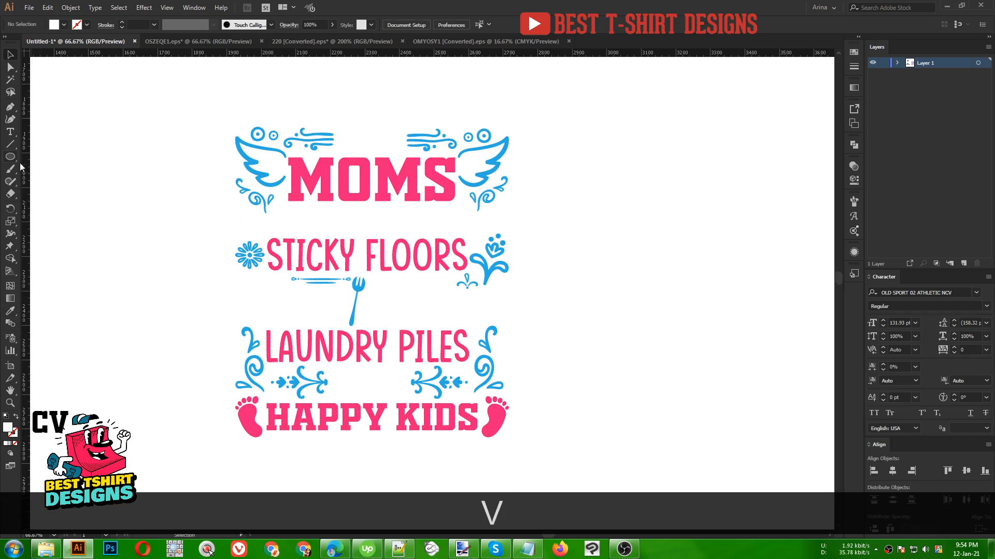
left_click_drag(9, 156, 51, 161)
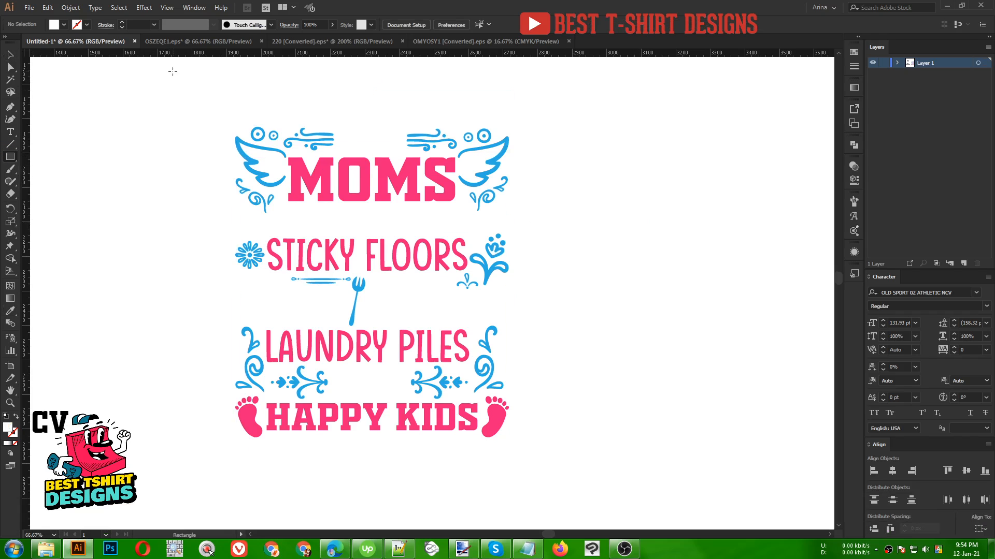
left_click_drag(175, 71, 592, 495)
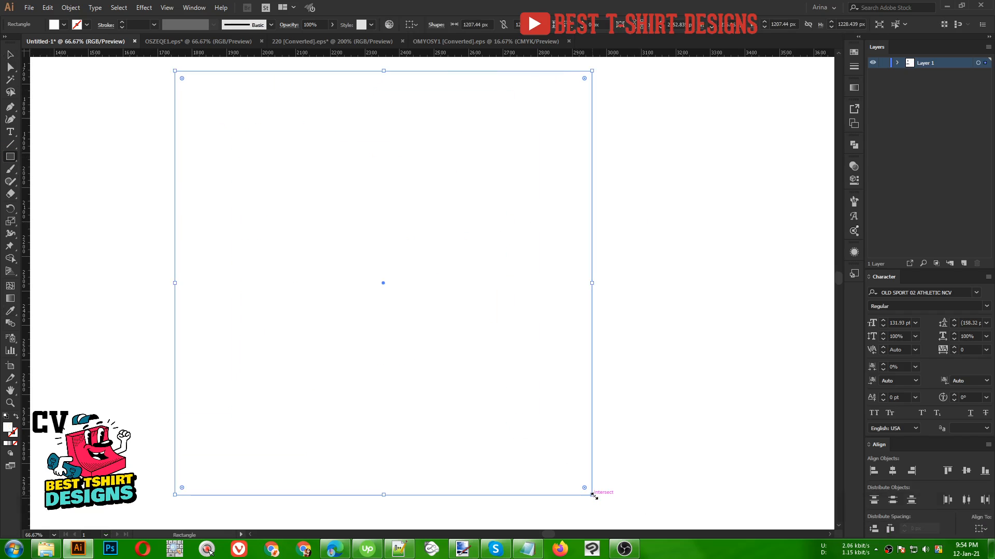
key("ctrl+x")
key("ctrl+b")
key("v")
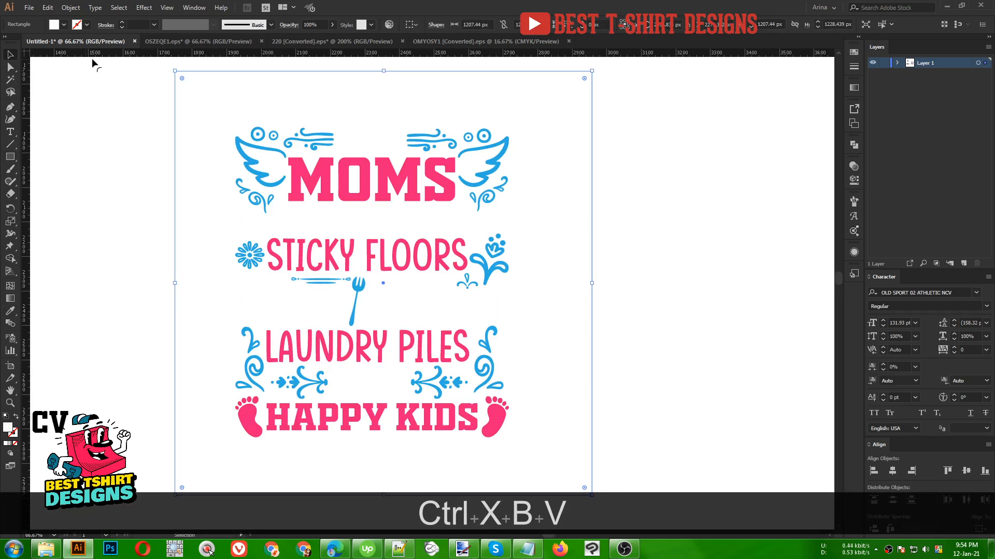
left_click(61, 24)
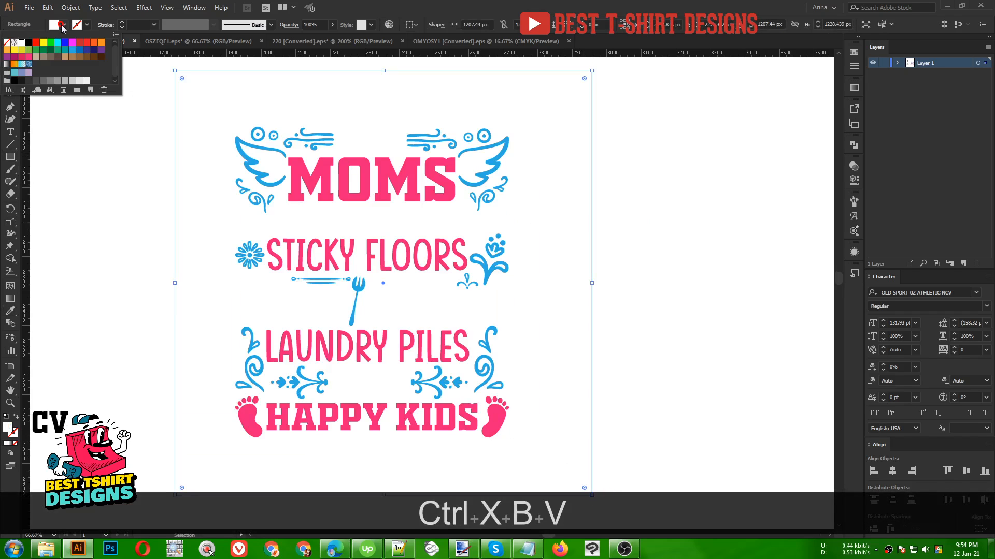
left_click(28, 42)
left_click(111, 171)
left_click(642, 358)
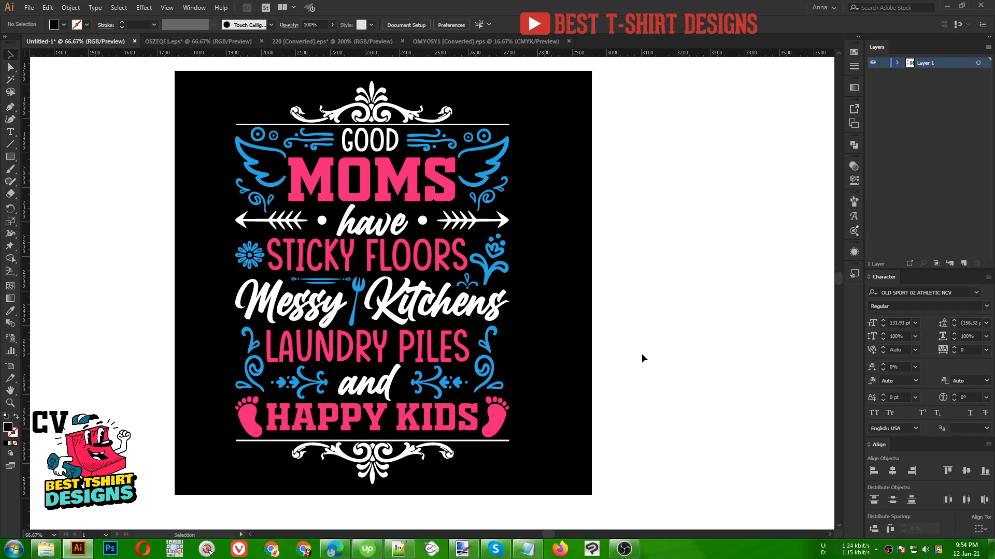
- Color the two dots beside 'have' blue by sampling the wing's color with the Eyedropper
scroll(367, 199, "up", 1)
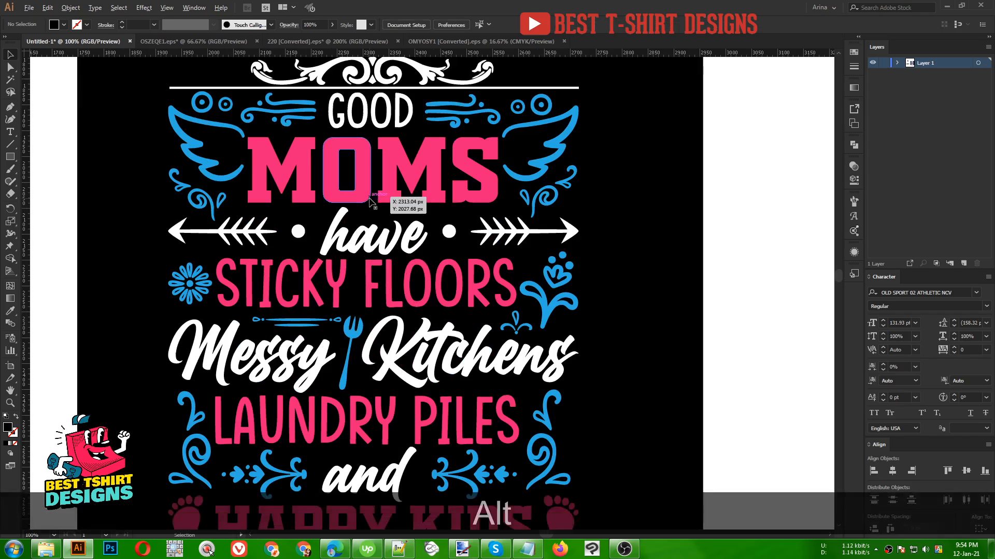
double_click(253, 234)
left_click(298, 231)
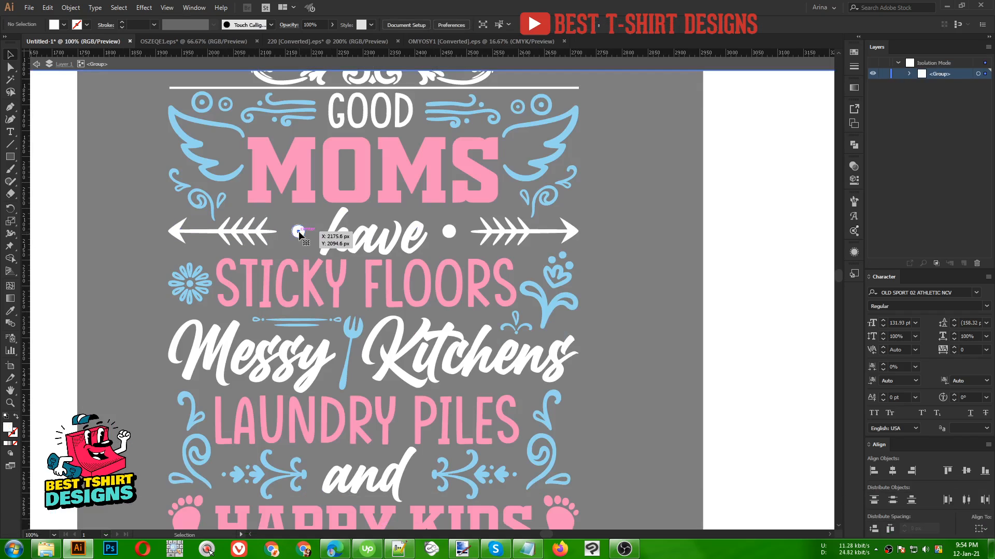
left_click(449, 231, "shift")
key("i")
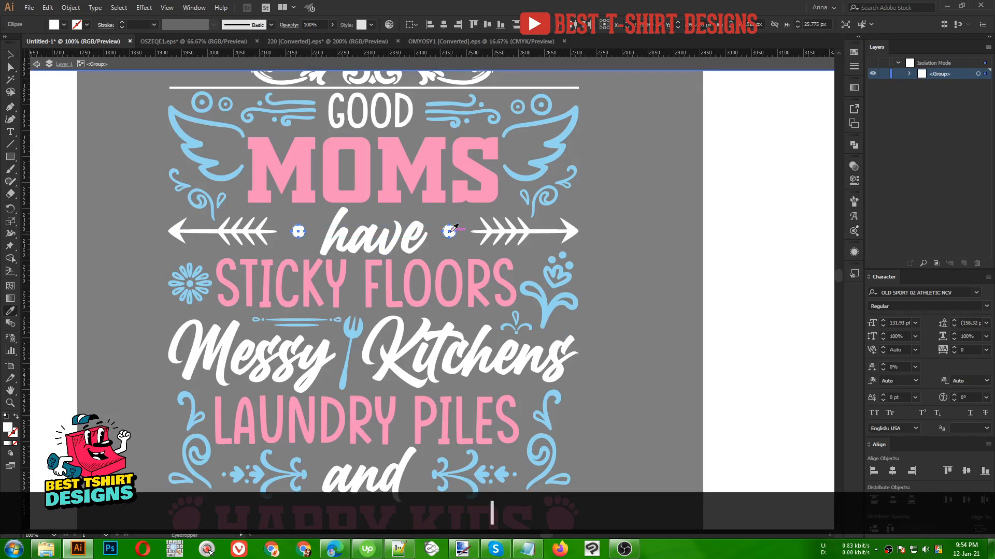
left_click(528, 181)
key("v")
left_click(625, 232)
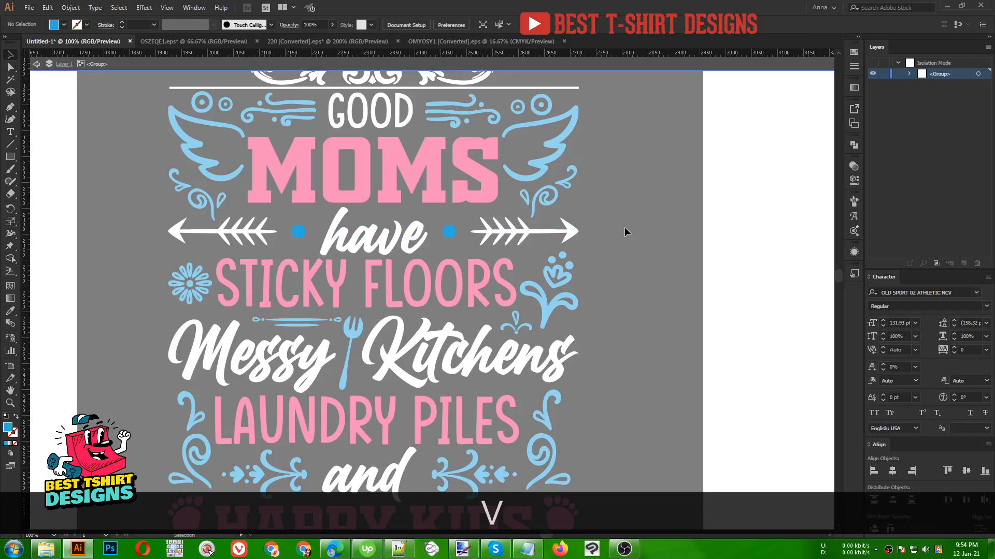
key("Escape")
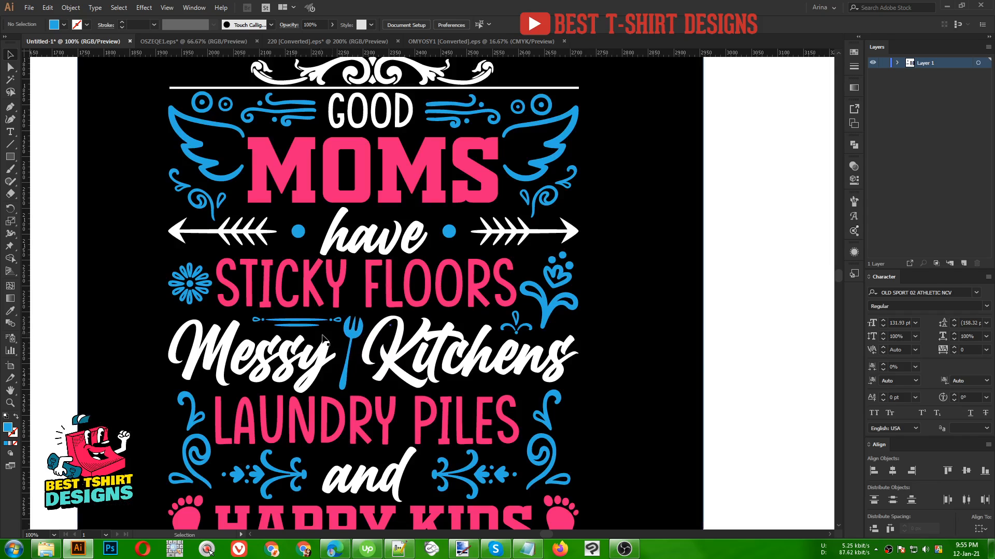
- Recolor the thin line ornament above 'Messy' white by sampling the white lettering with the Eyedropper
left_click(302, 330)
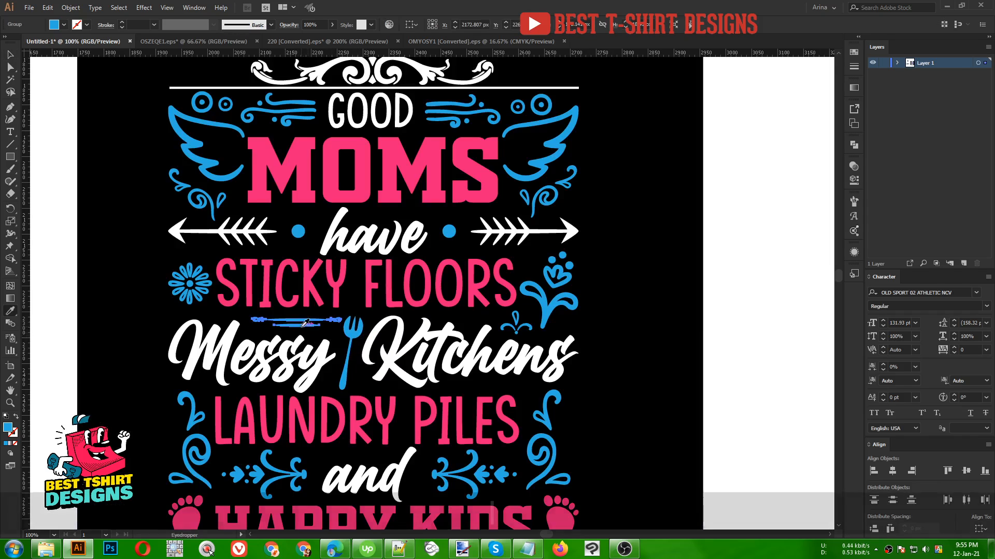
key("i")
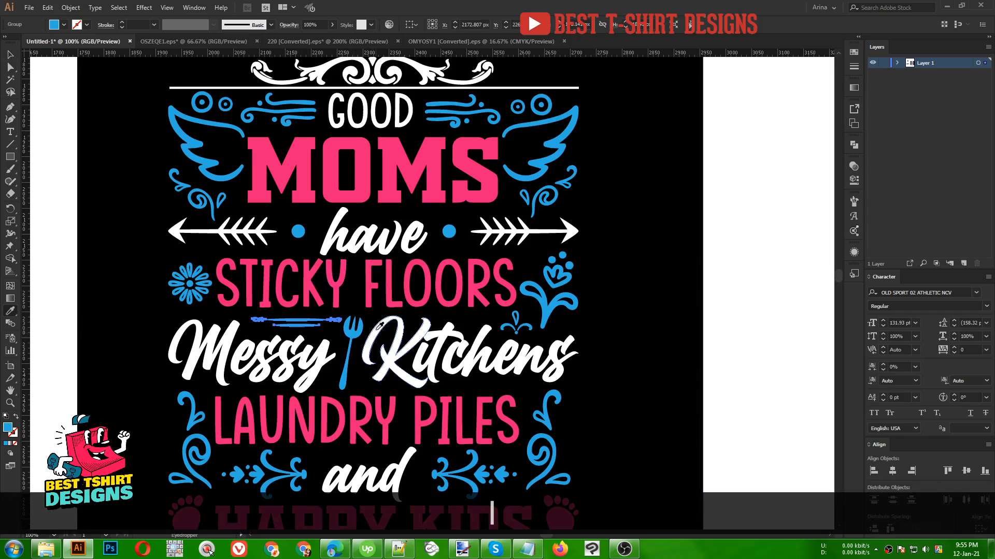
left_click(369, 321)
key("v")
left_click(707, 339)
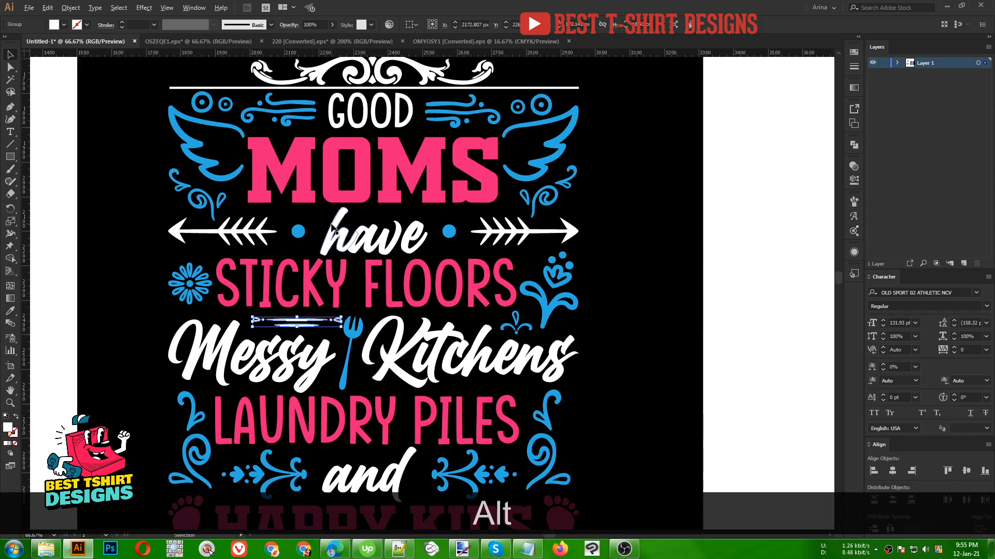
- Select the four small circle ornaments beside 'GOOD' and make them white with the Eyedropper from 'have'
scroll(631, 327, "down", 1)
scroll(559, 320, "down", 1)
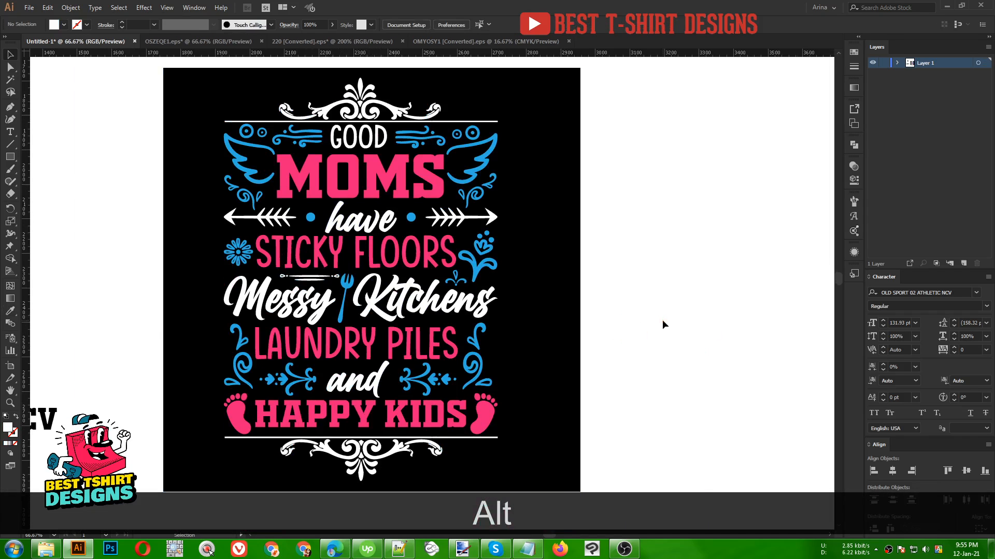
scroll(432, 142, "up", 1)
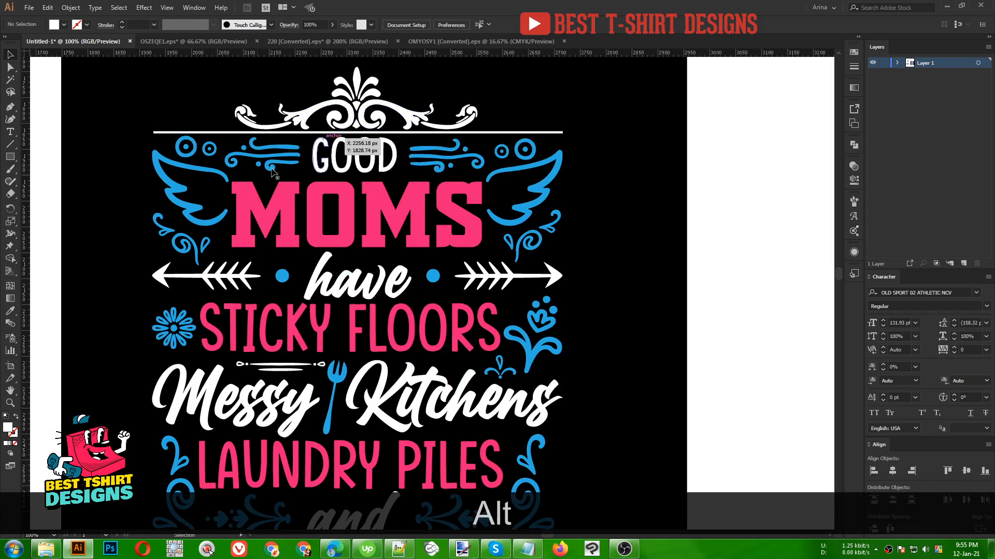
left_click(209, 150)
left_click(186, 147, "shift")
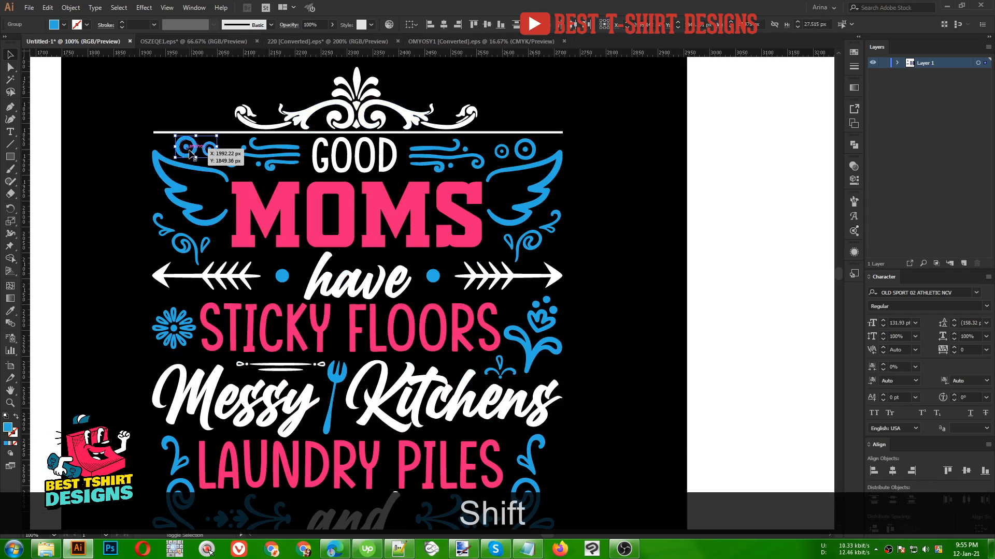
left_click(503, 154, "shift")
left_click(533, 154, "shift")
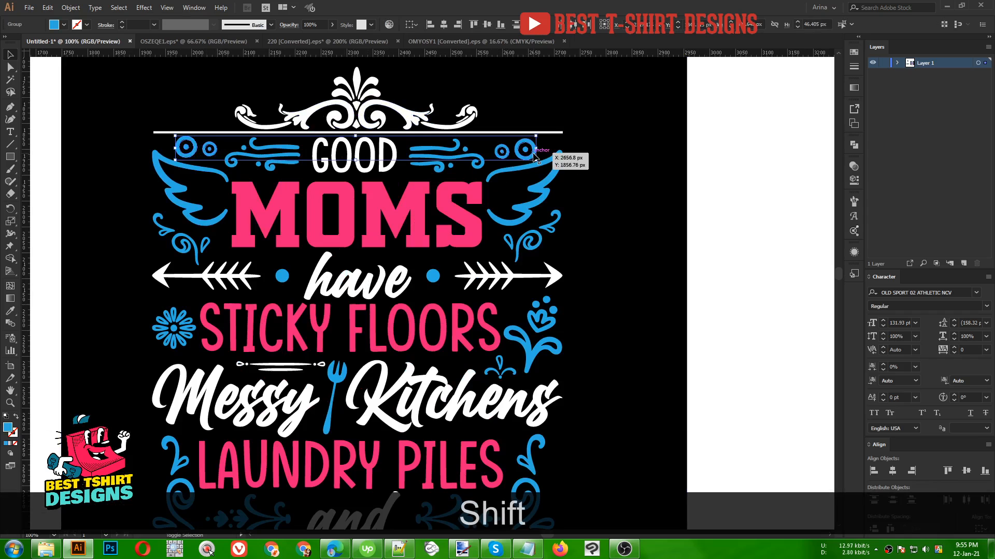
key("i")
left_click(386, 286)
key("v")
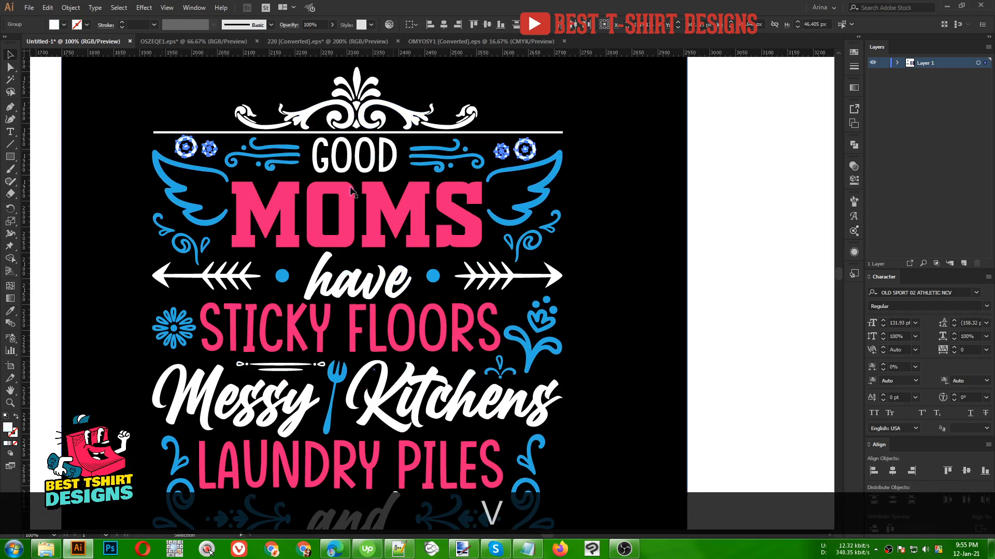
left_click(710, 207)
- Select the two swirl ornaments beside 'LAUNDRY PILES' and make them white by sampling 'Messy' with the Eyedropper
scroll(373, 182, "down", 1)
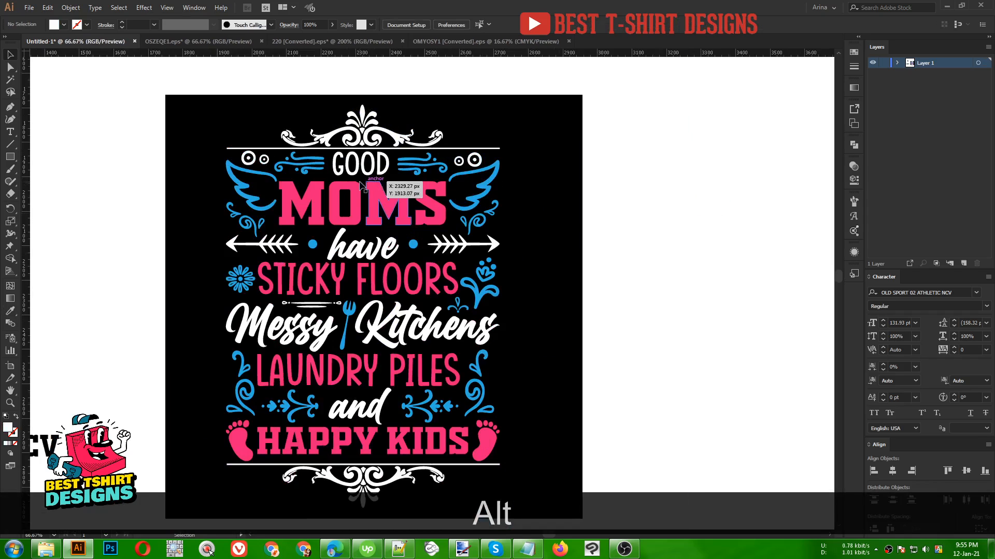
scroll(645, 285, "down", 1)
key("space")
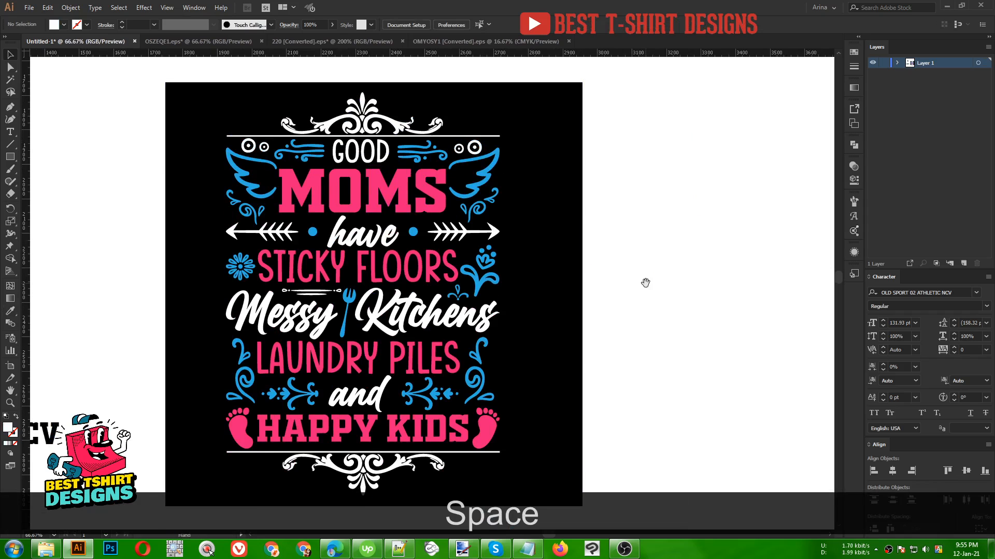
left_click_drag(645, 282, 630, 279)
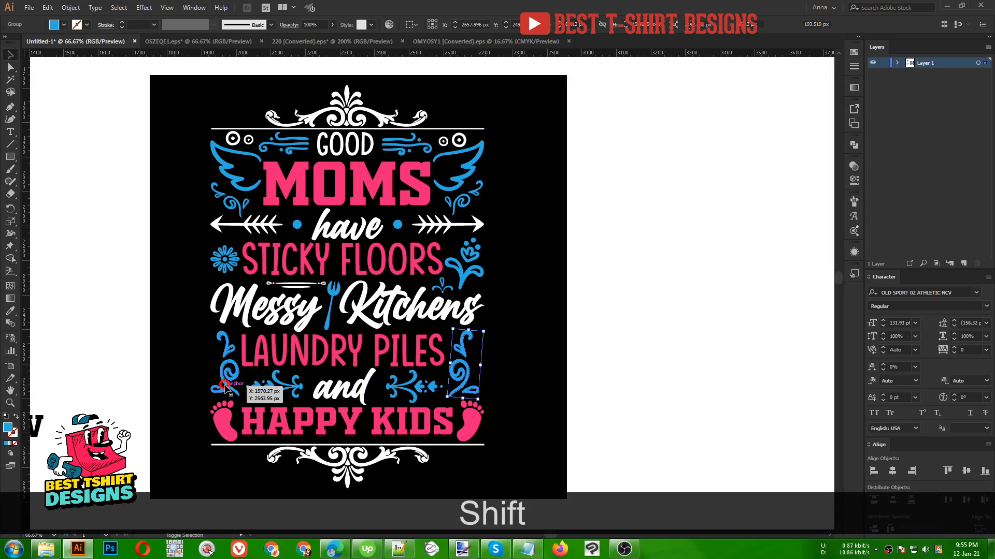
left_click(227, 389, "shift")
key("i")
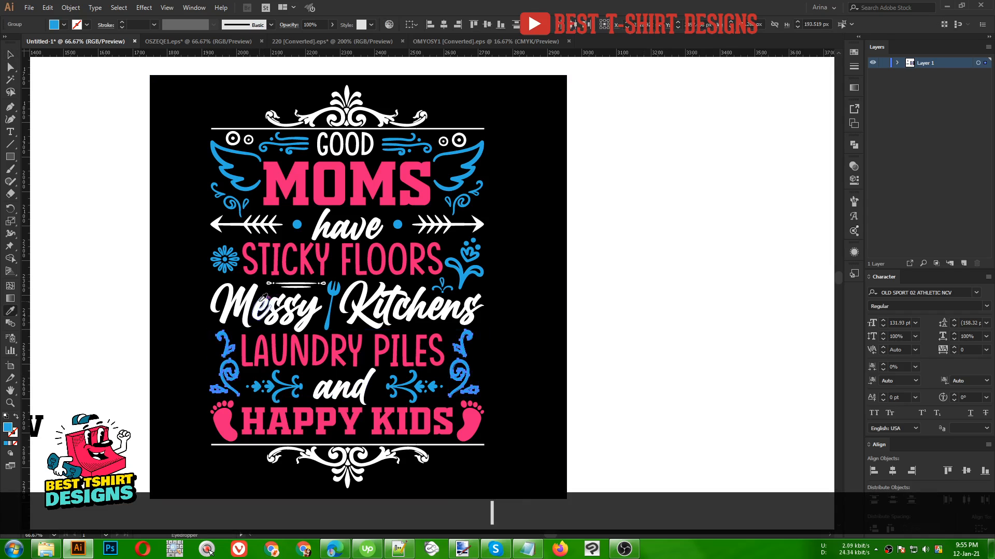
left_click(257, 304)
key("v")
left_click(584, 358)
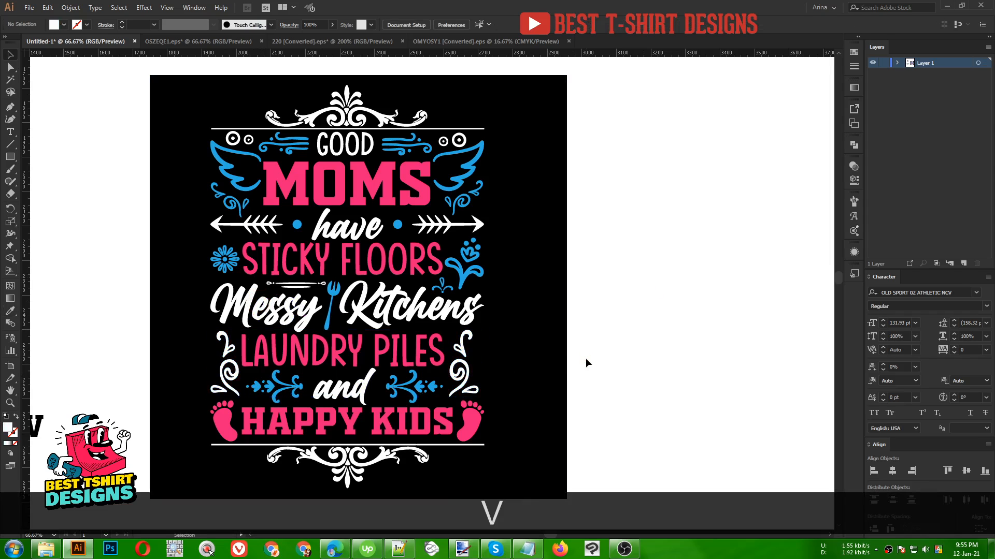
key("space")
left_click_drag(555, 349, 536, 337)
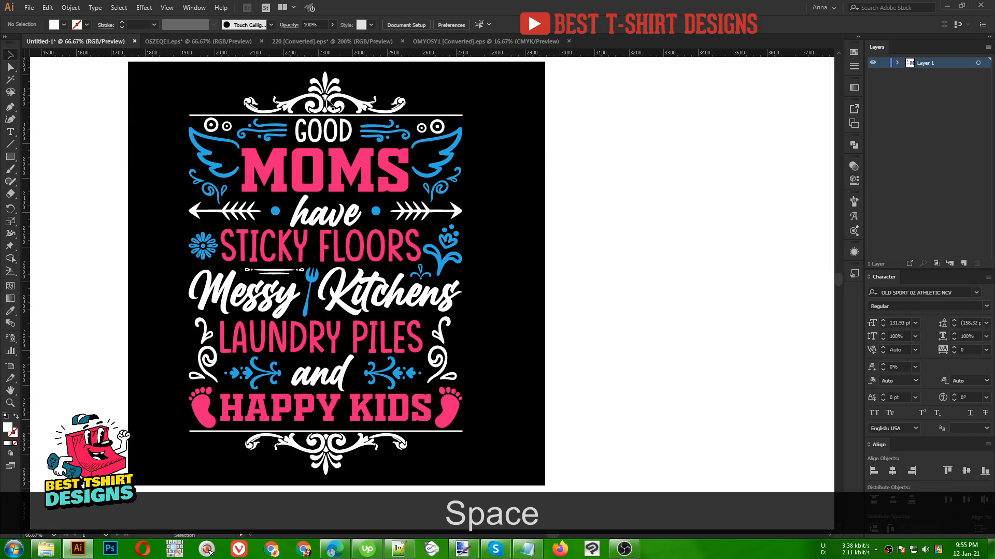